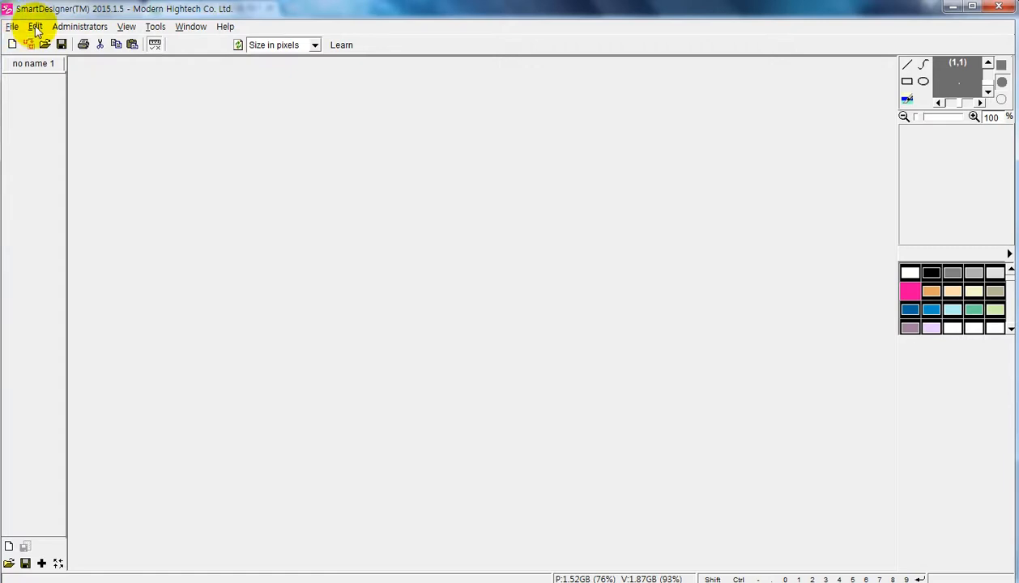
- Create a new portrait drape image in full colours, 1440 by 1980 pixels at 180 dpi
{"action": "left_click", "coordinate": [12, 27]}
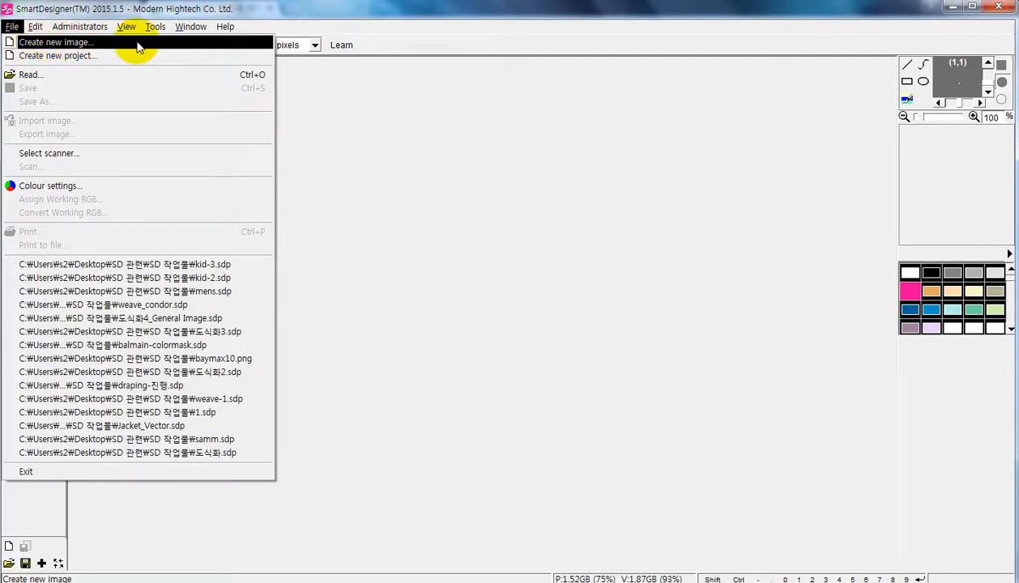
{"action": "left_click", "coordinate": [33, 45]}
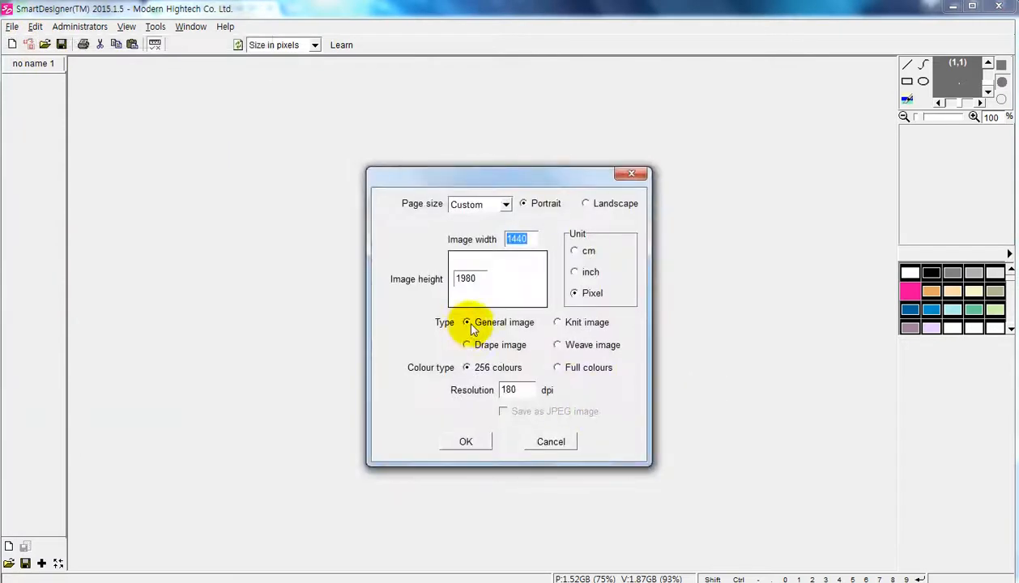
{"action": "left_click", "coordinate": [491, 346]}
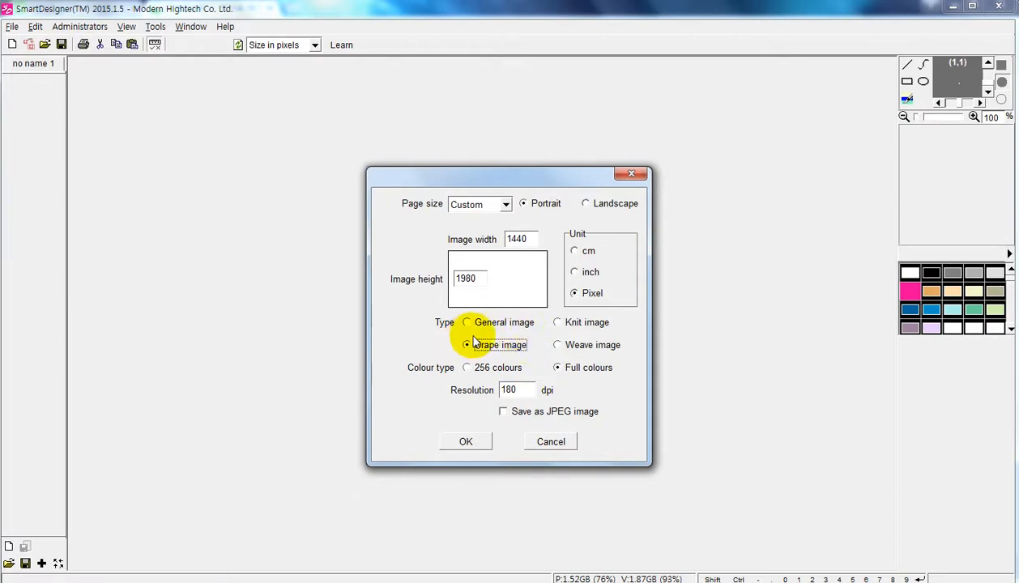
{"action": "left_click", "coordinate": [557, 323]}
{"action": "left_click", "coordinate": [557, 344]}
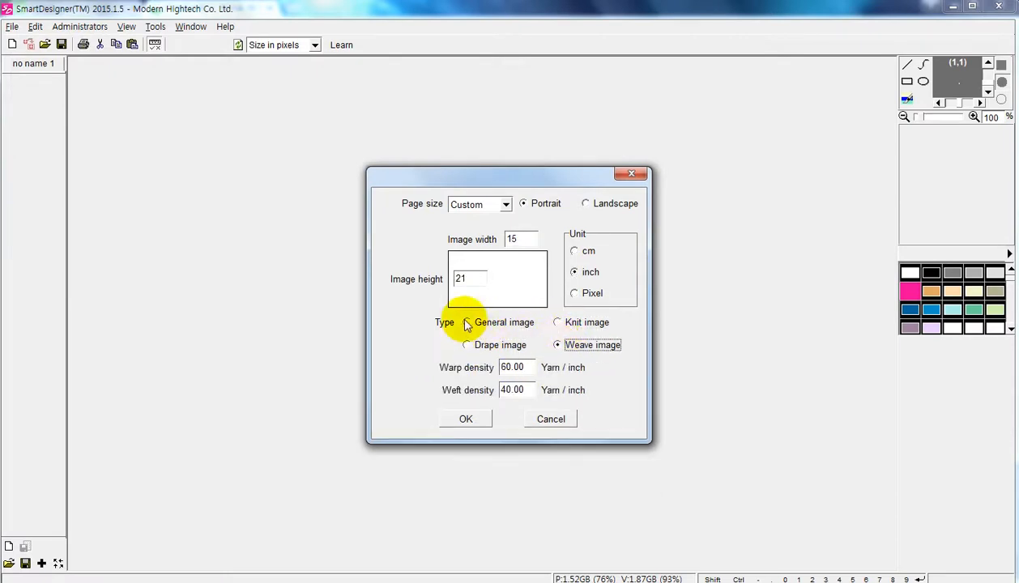
{"action": "left_click", "coordinate": [589, 323]}
{"action": "left_click", "coordinate": [578, 344]}
{"action": "left_click", "coordinate": [500, 345]}
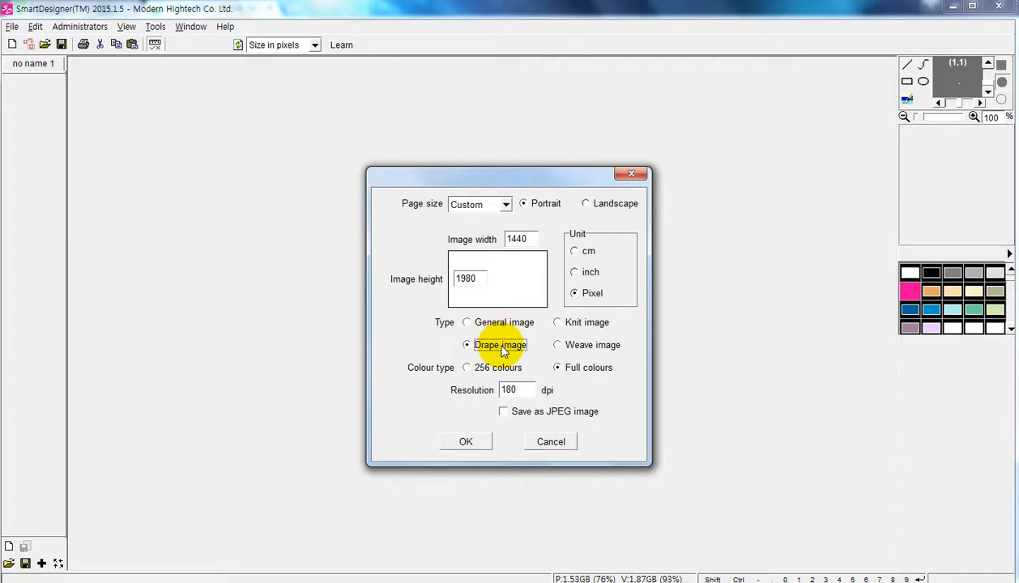
{"action": "left_click", "coordinate": [558, 369]}
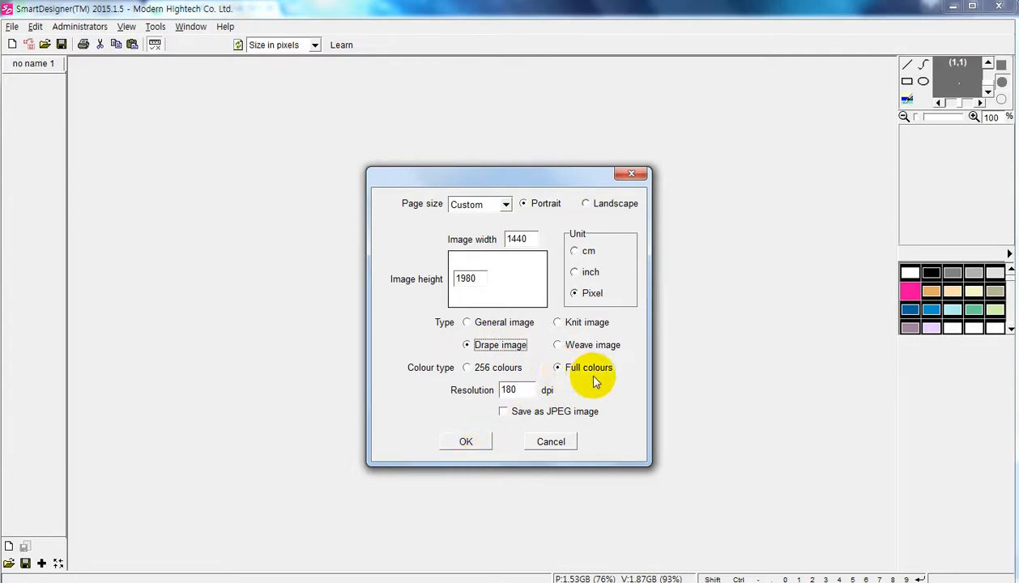
{"action": "left_click", "coordinate": [469, 441]}
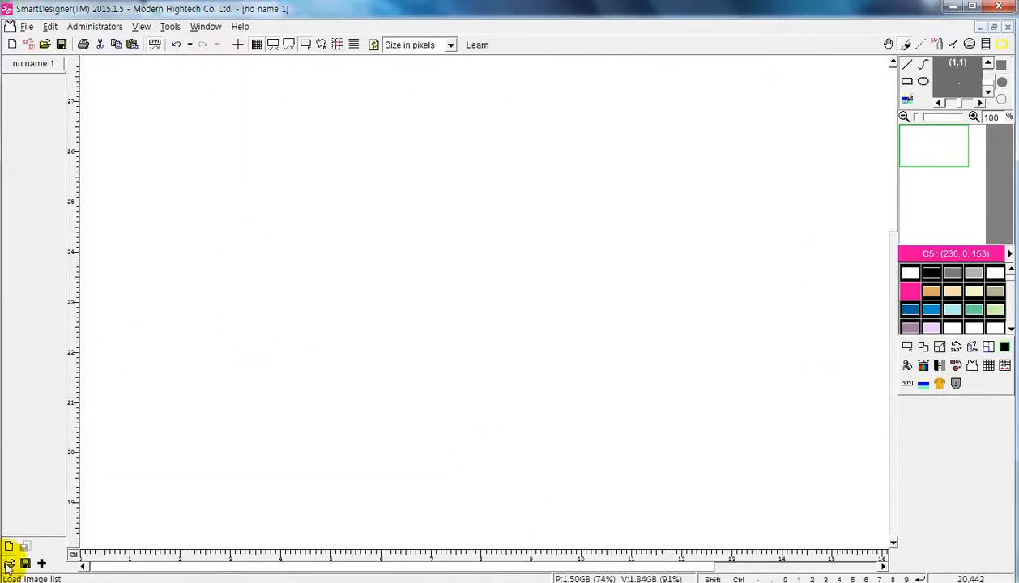
- Load the image list Sample Image List-Elizabeth Machines.sdc
{"action": "left_click", "coordinate": [7, 565]}
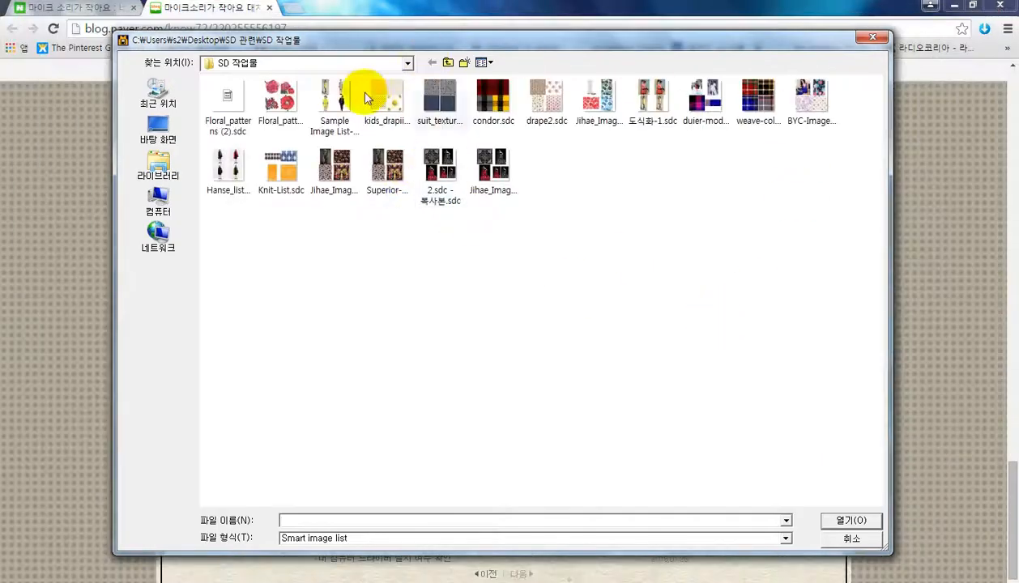
{"action": "left_click", "coordinate": [334, 91]}
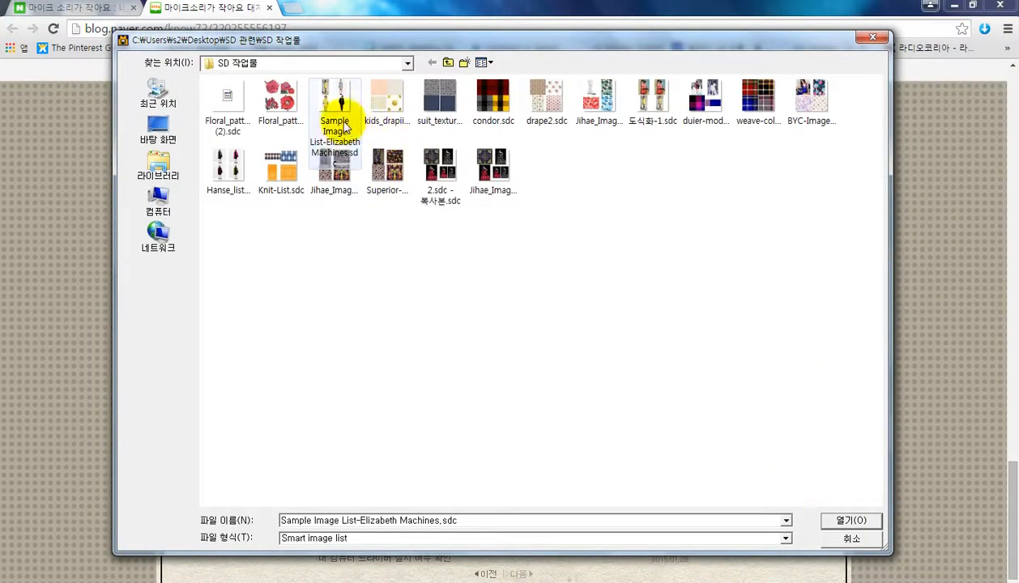
{"action": "left_click", "coordinate": [834, 520]}
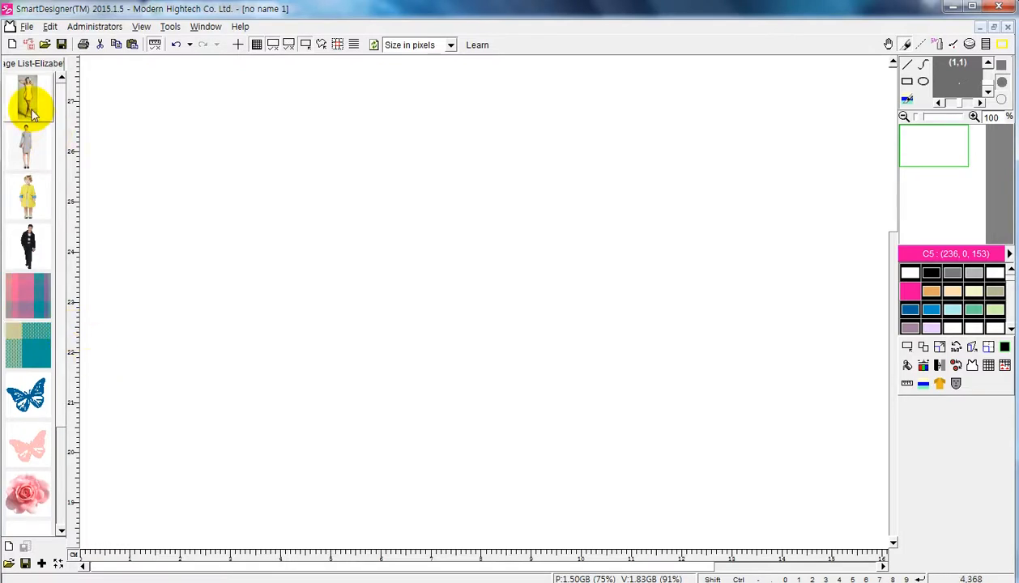
{"action": "left_click_drag", "start_coordinate": [64, 227], "coordinate": [82, 191]}
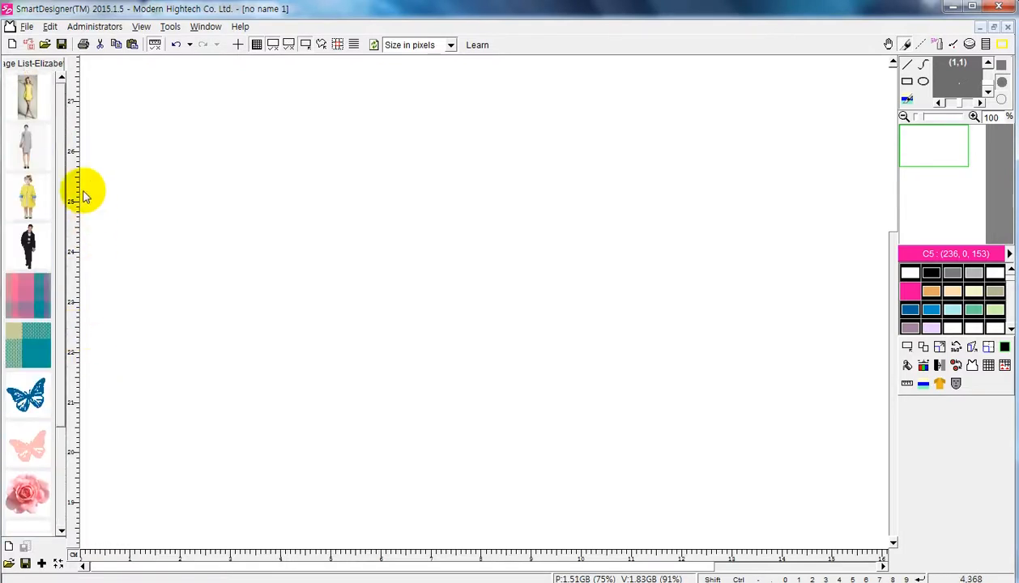
- Try placing the bally-men photo of the man in a light suit from the 모델 이미지 folder on the page, showing all supported files
{"action": "left_click", "coordinate": [32, 43]}
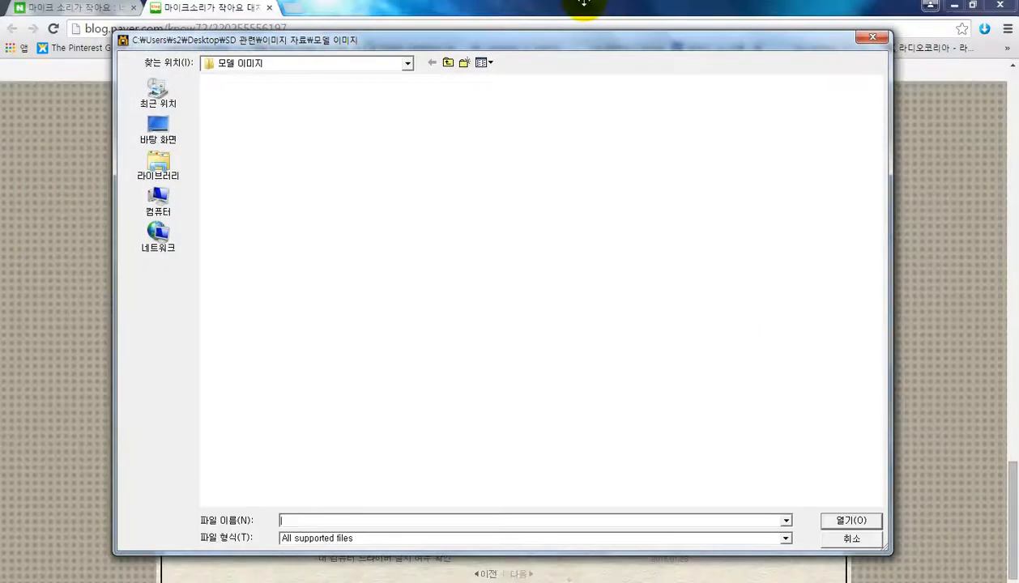
{"action": "left_click", "coordinate": [391, 539]}
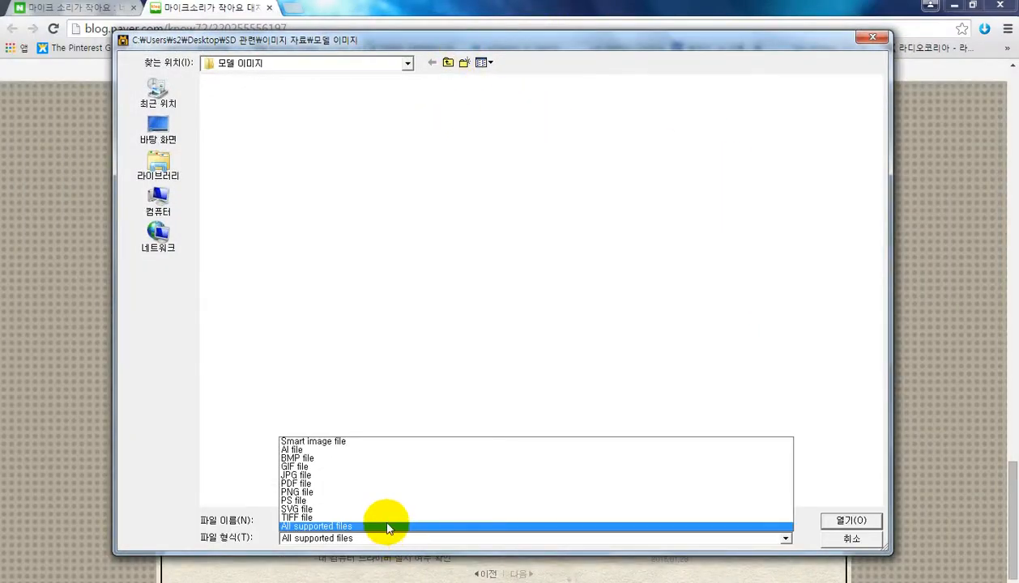
{"action": "left_click", "coordinate": [387, 528]}
{"action": "left_click", "coordinate": [391, 541]}
{"action": "left_click", "coordinate": [409, 527]}
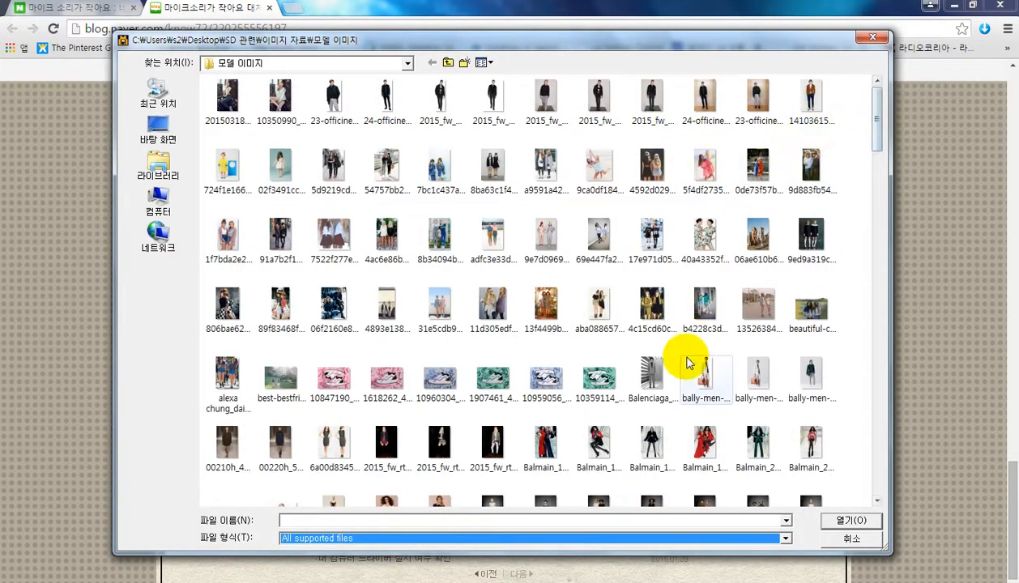
{"action": "left_click", "coordinate": [709, 370]}
{"action": "left_click", "coordinate": [847, 518]}
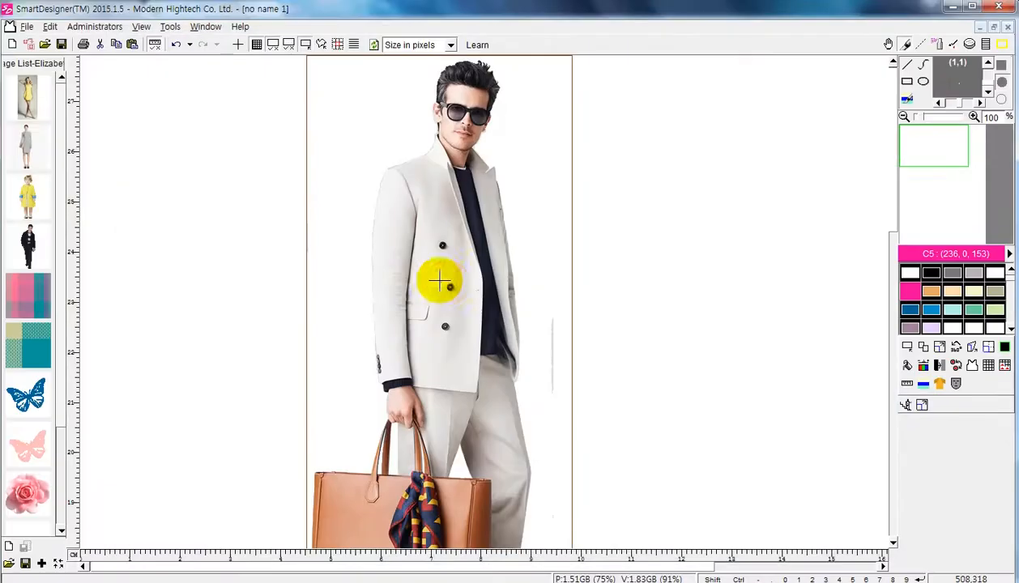
{"action": "left_click", "coordinate": [466, 384]}
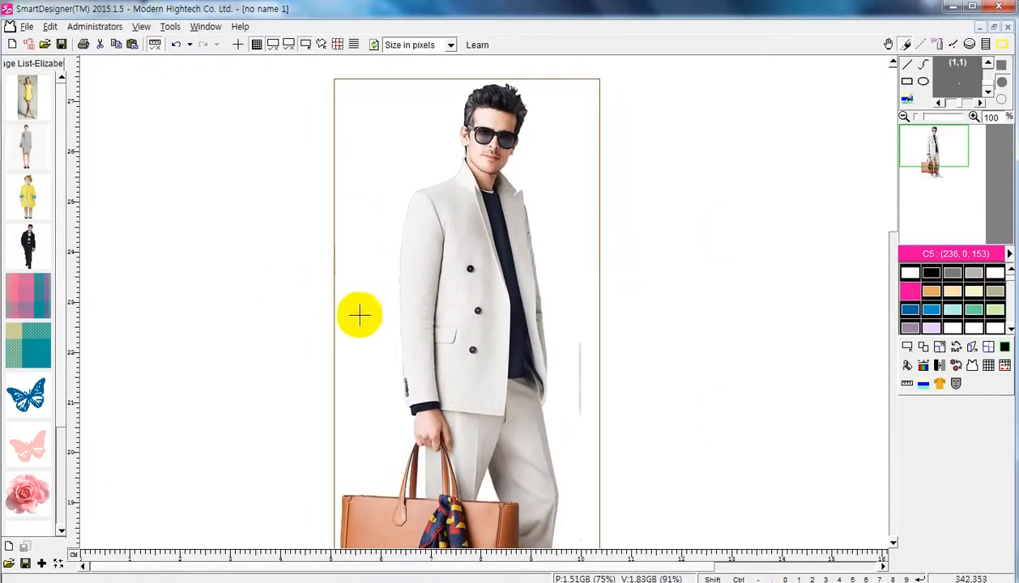
{"action": "key", "text": "ctrl+z"}
- Try copying the yellow-dress model image from the image list onto the page, undoing each placement
{"action": "right_click", "coordinate": [28, 103]}
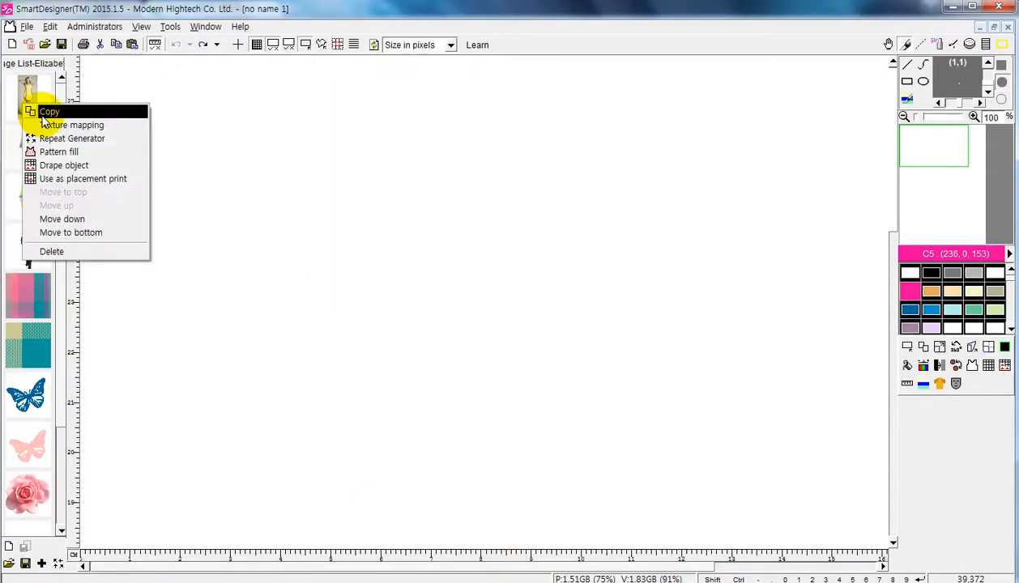
{"action": "left_click", "coordinate": [44, 111]}
{"action": "left_click", "coordinate": [518, 429]}
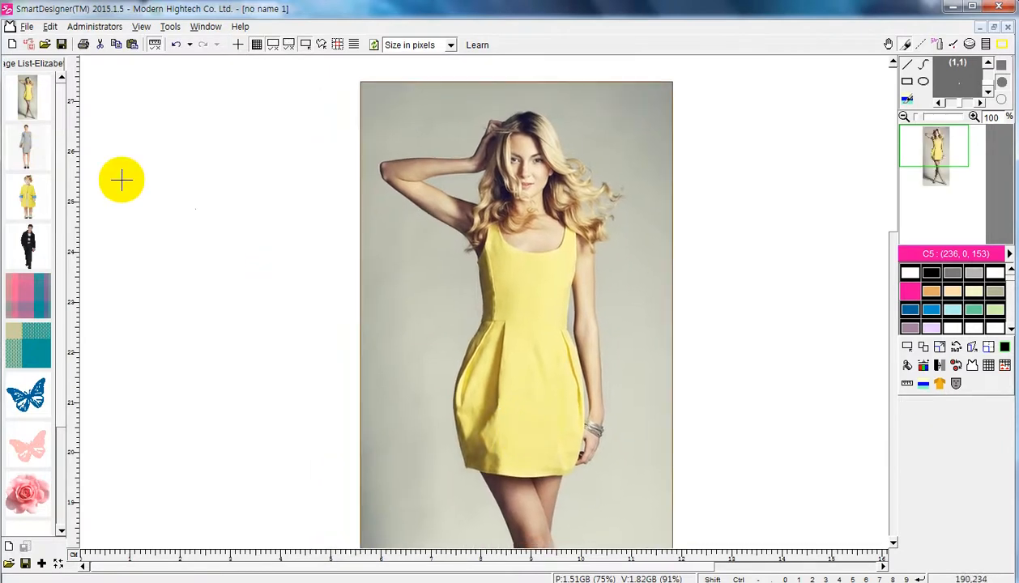
{"action": "scroll", "coordinate": [64, 483], "scroll_direction": "down", "scroll_amount": 3}
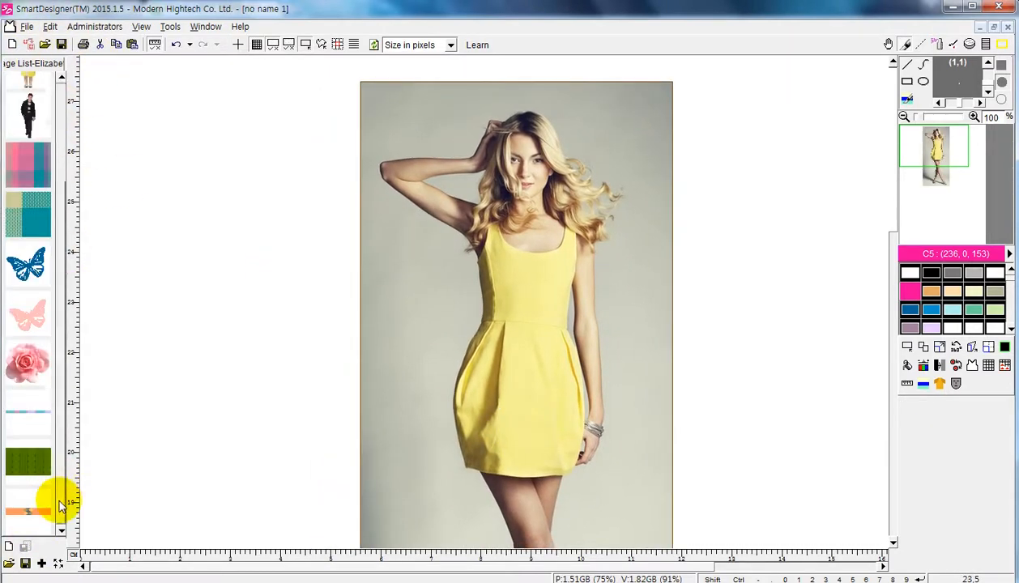
{"action": "scroll", "coordinate": [64, 507], "scroll_direction": "up", "scroll_amount": 3}
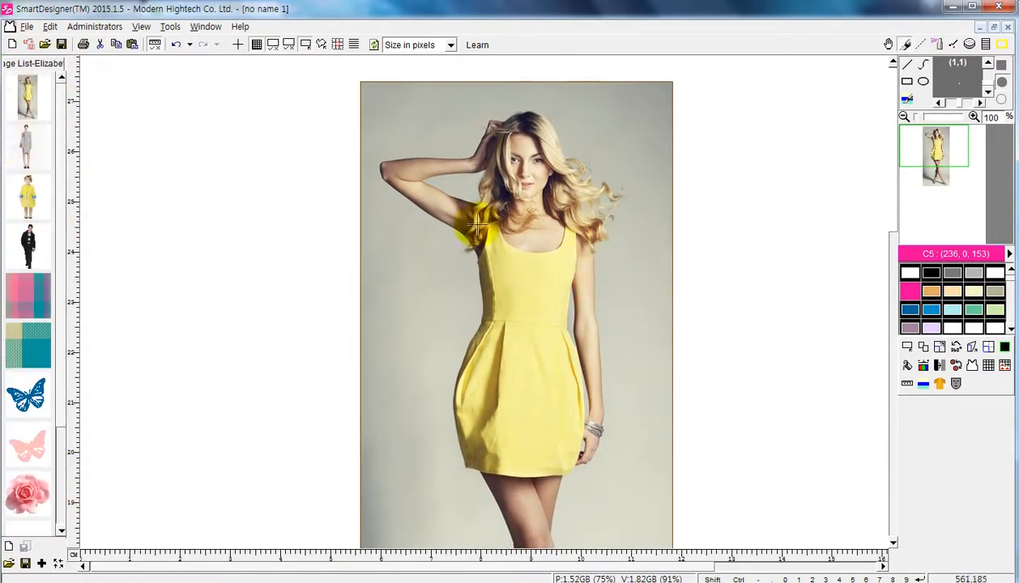
{"action": "key", "text": "ctrl+z"}
{"action": "right_click", "coordinate": [25, 97]}
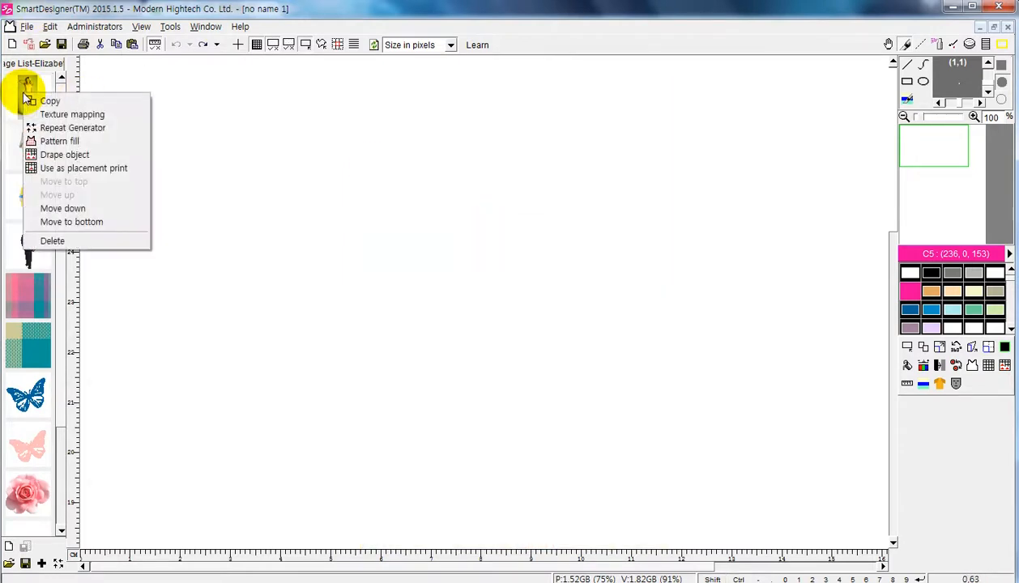
{"action": "left_click", "coordinate": [40, 98]}
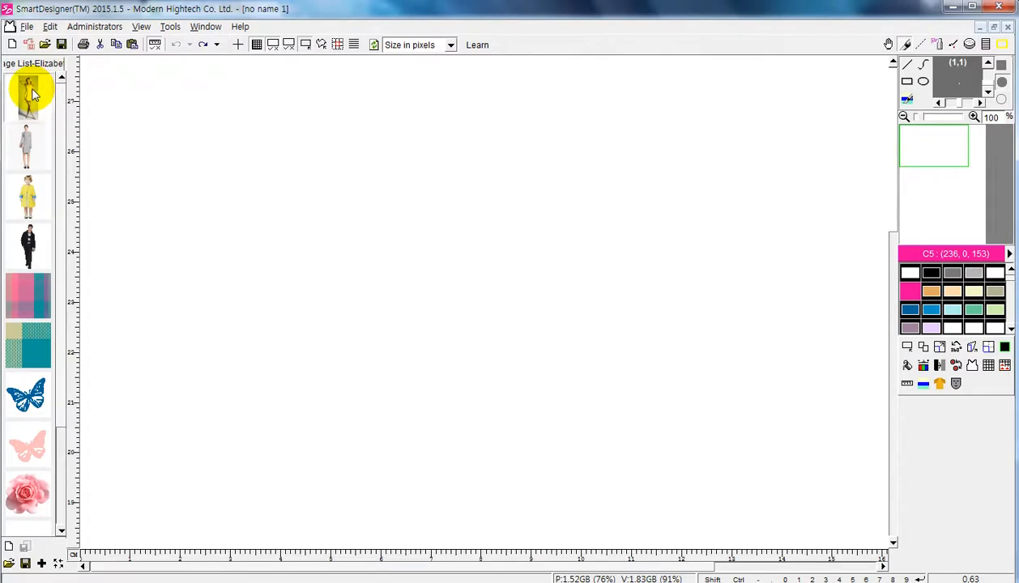
{"action": "right_click", "coordinate": [32, 95]}
{"action": "left_click", "coordinate": [59, 98]}
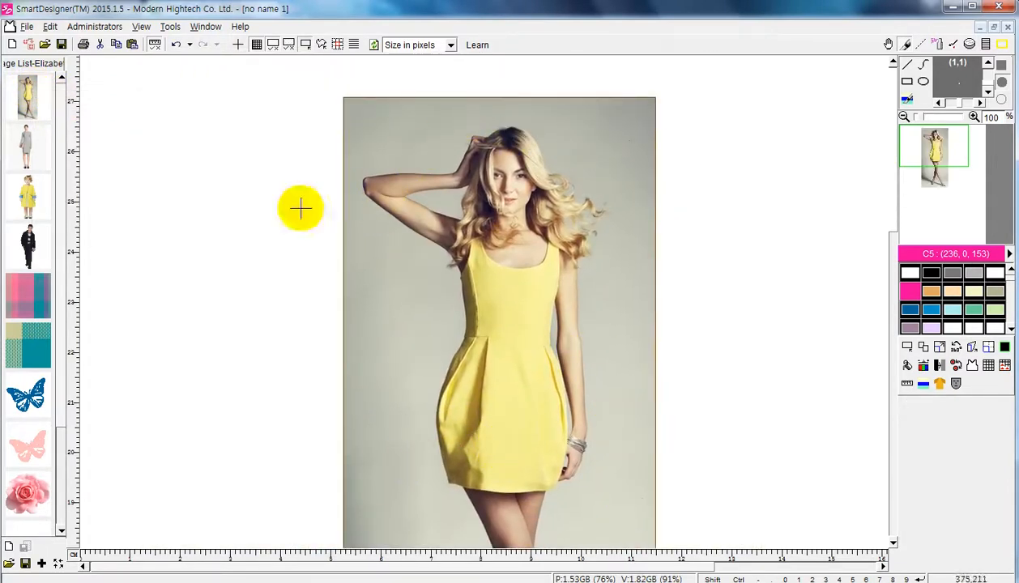
{"action": "key", "text": "ctrl+z"}
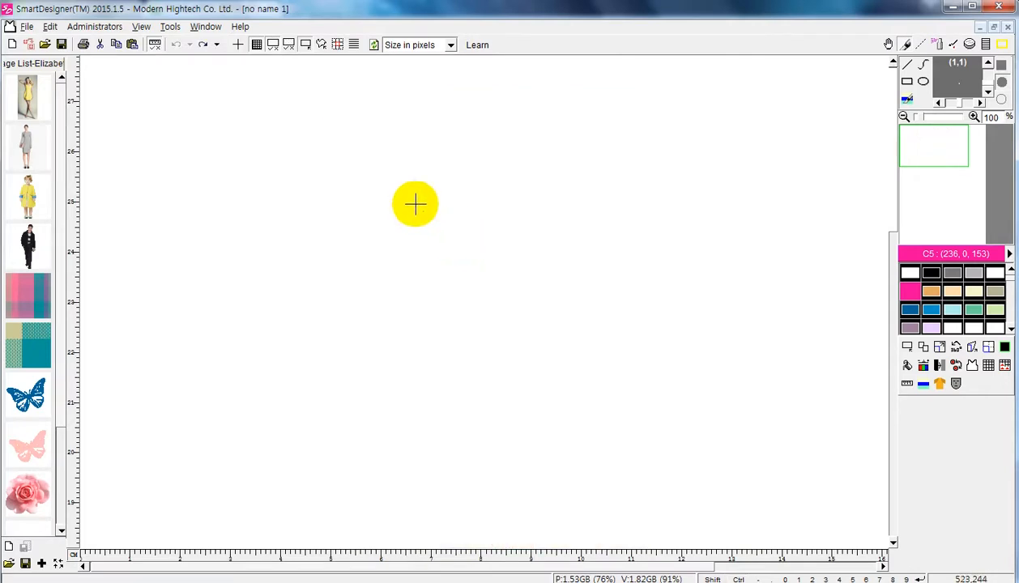
- Copy the yellow-dress model image from the image list and place it in the upper middle of the page
{"action": "right_click", "coordinate": [28, 96]}
{"action": "left_click", "coordinate": [59, 100]}
{"action": "left_click_drag", "start_coordinate": [585, 350], "coordinate": [484, 488]}
- Start picking an area by curve at the dress's shoulder strap, switch the point order to 1-3-2, and trace the armhole edge down to the underarm
{"action": "scroll", "coordinate": [551, 338], "scroll_direction": "down", "scroll_amount": 2}
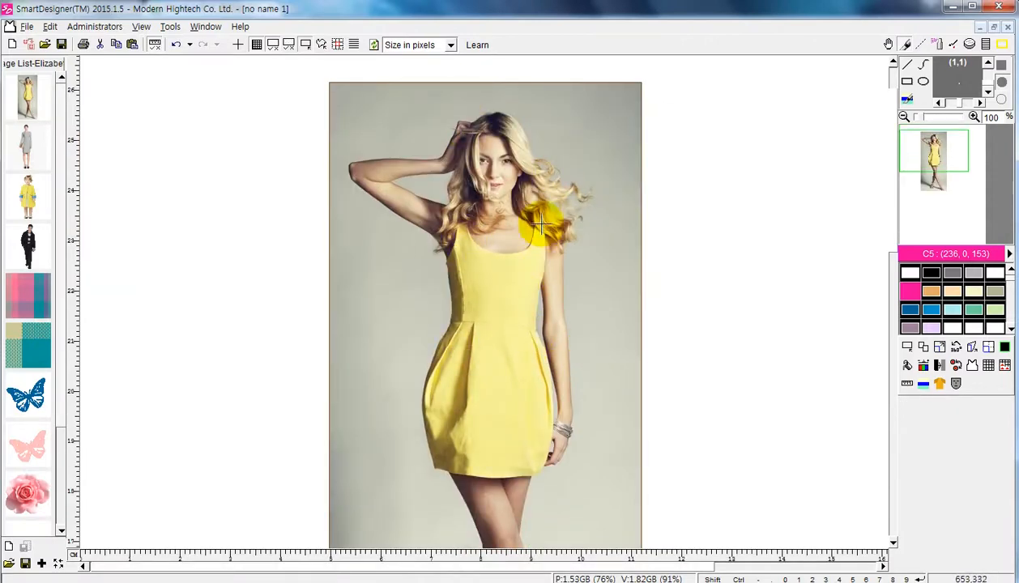
{"action": "scroll", "coordinate": [539, 225], "scroll_direction": "up", "scroll_amount": 3}
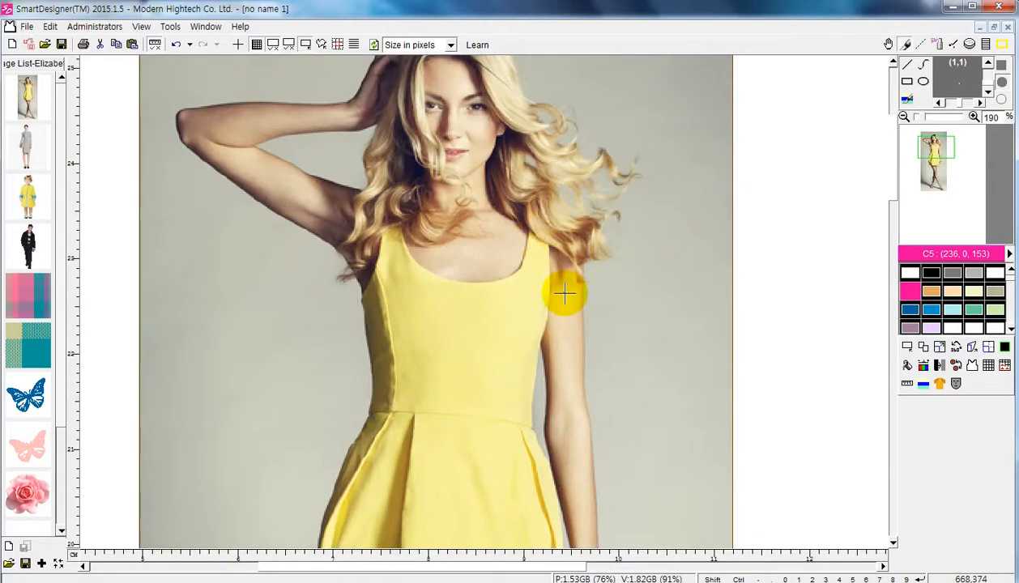
{"action": "left_click", "coordinate": [969, 366]}
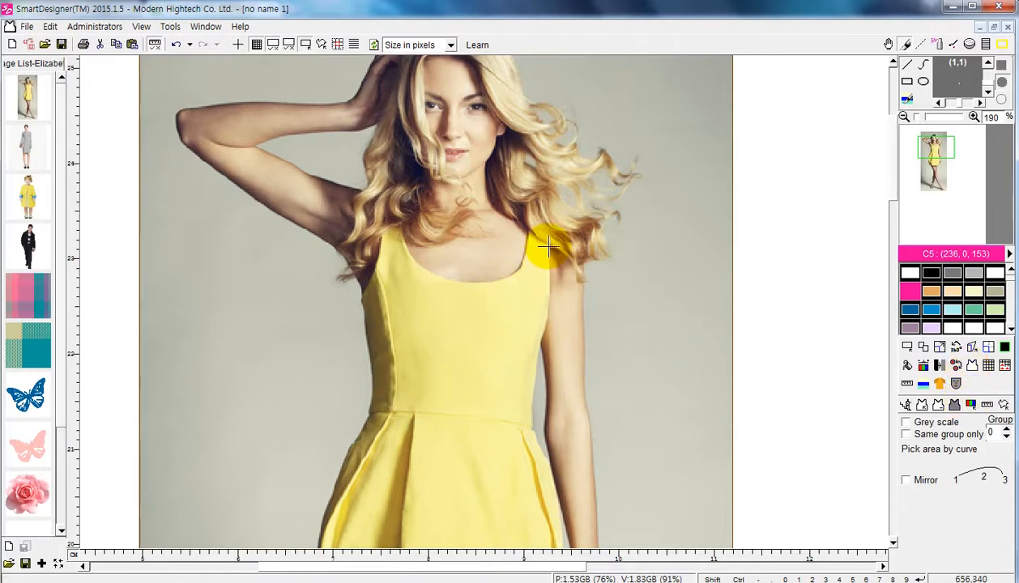
{"action": "left_click", "coordinate": [548, 246]}
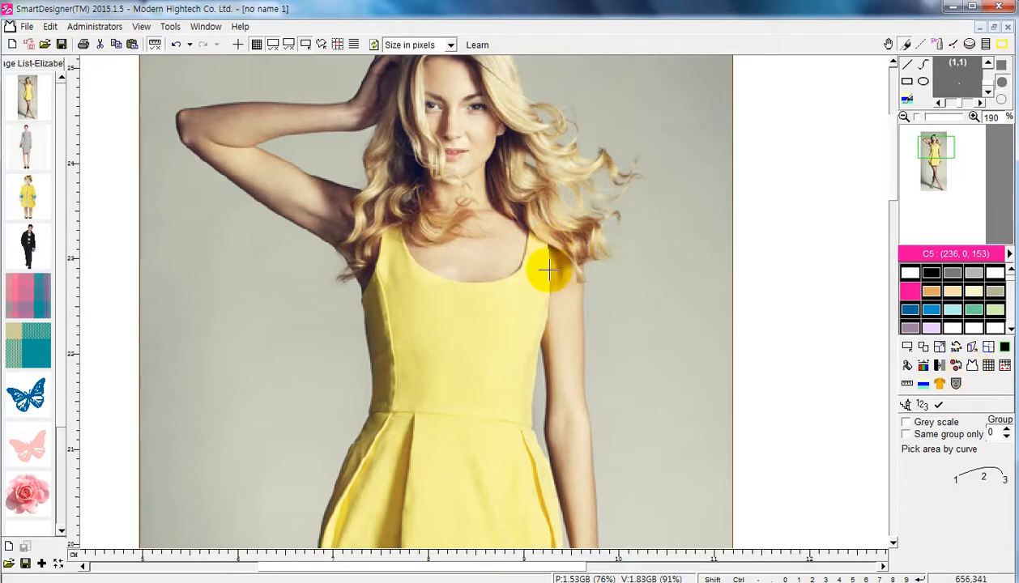
{"action": "scroll", "coordinate": [550, 320], "scroll_direction": "up", "scroll_amount": 1}
{"action": "left_click", "coordinate": [551, 318]}
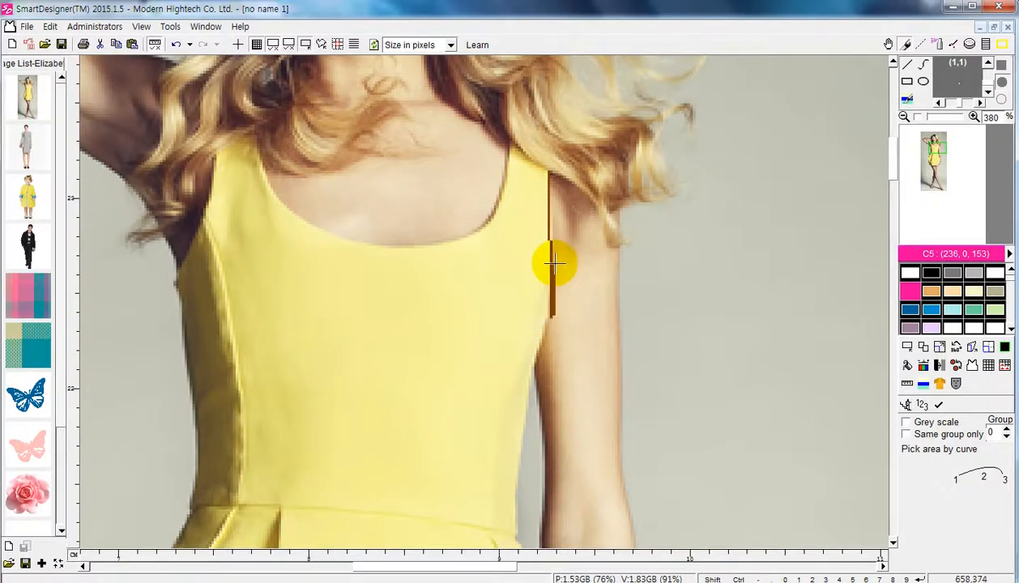
{"action": "scroll", "coordinate": [556, 305], "scroll_direction": "down", "scroll_amount": 1}
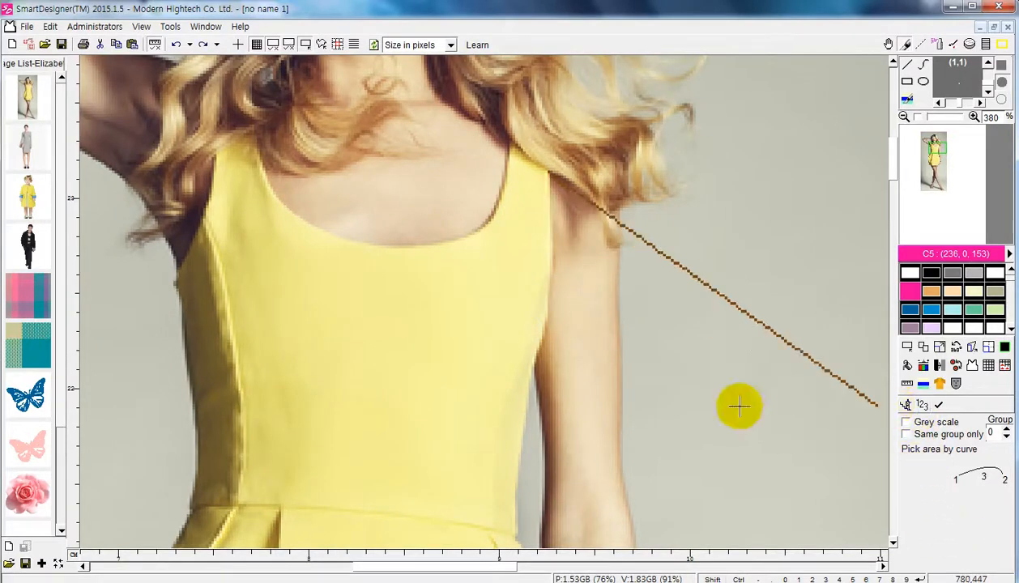
{"action": "scroll", "coordinate": [556, 328], "scroll_direction": "up", "scroll_amount": 1}
{"action": "left_click", "coordinate": [548, 327]}
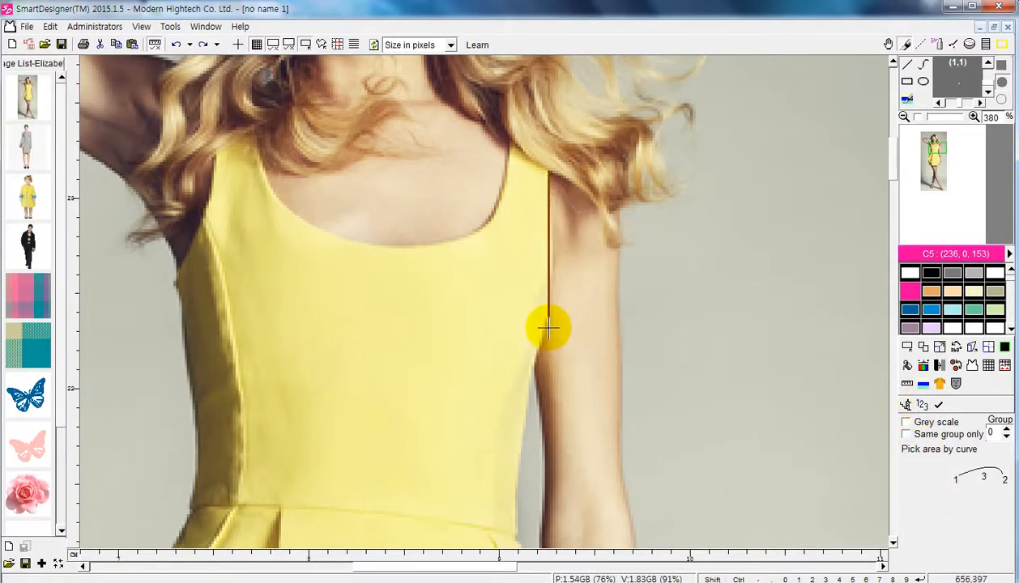
{"action": "left_click", "coordinate": [550, 254]}
- Trace the bodice's side edge with curve points from the underarm down to the waist seam
{"action": "left_click", "coordinate": [514, 502]}
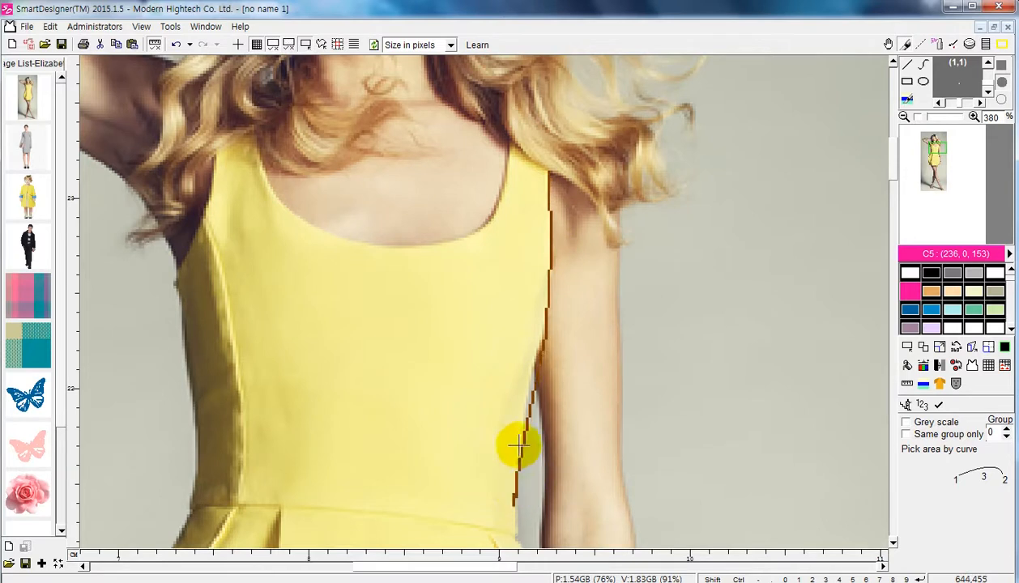
{"action": "left_click", "coordinate": [528, 390]}
{"action": "left_click", "coordinate": [516, 536]}
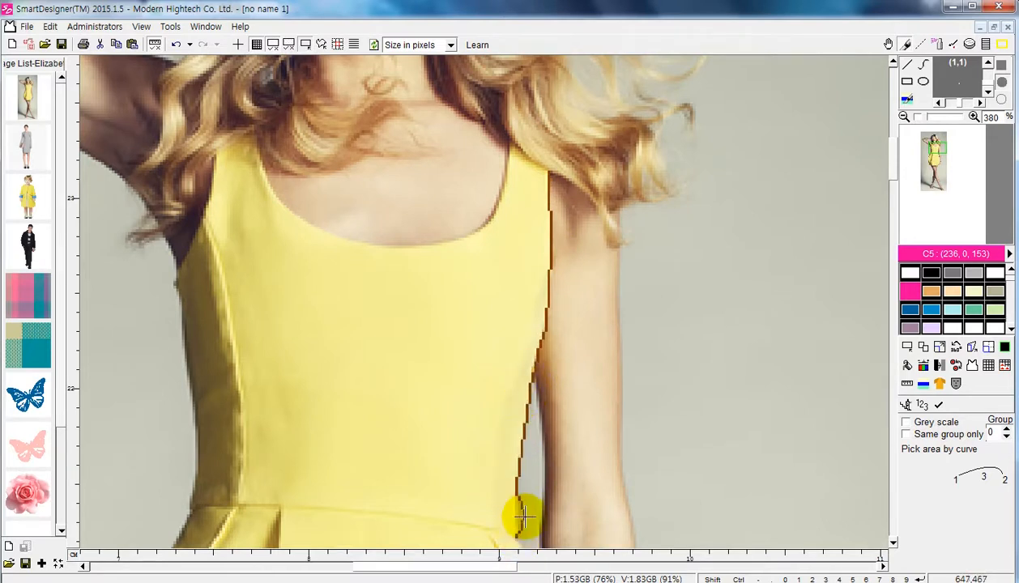
{"action": "left_click", "coordinate": [516, 519]}
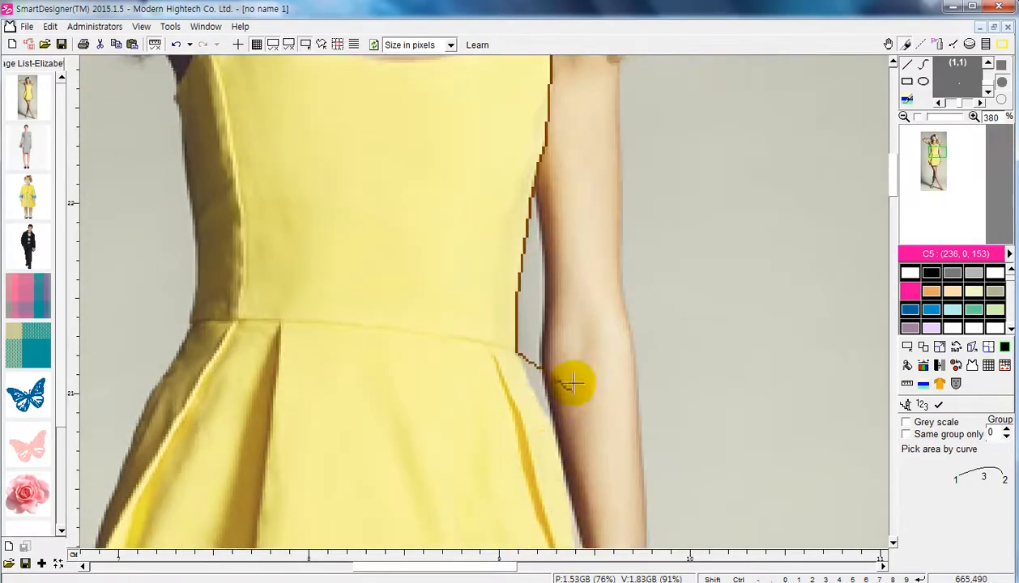
- Continue the curve outline across the waist seam and up the shaded side edge and armhole to the shoulder strap
{"action": "left_click", "coordinate": [374, 327]}
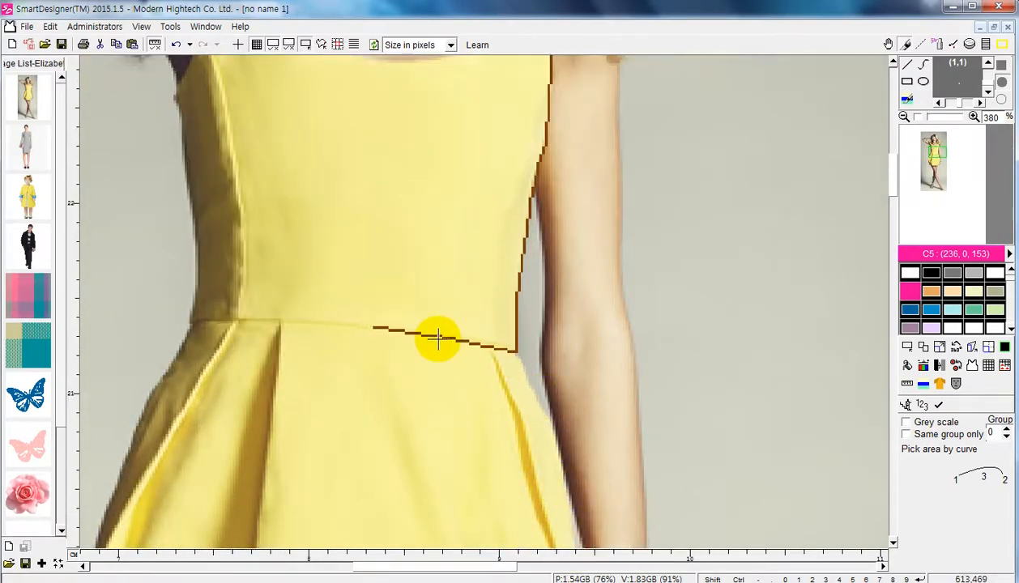
{"action": "left_click", "coordinate": [188, 324]}
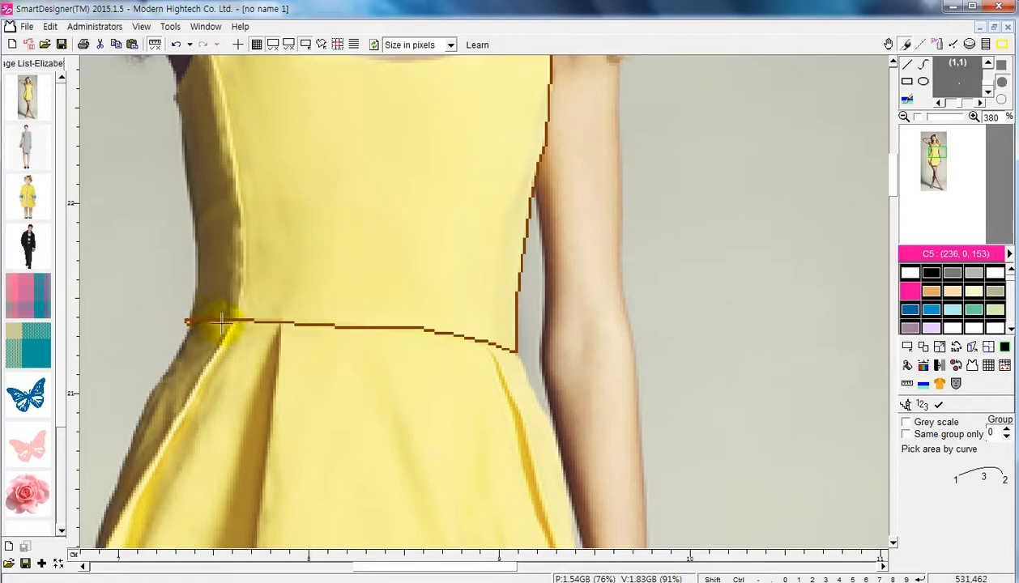
{"action": "left_click", "coordinate": [188, 191]}
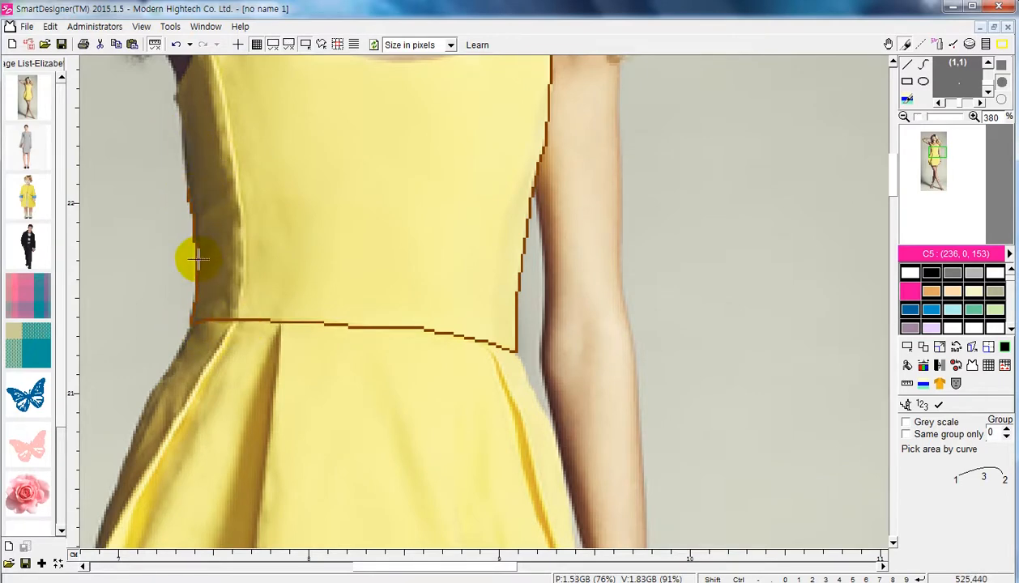
{"action": "scroll", "coordinate": [198, 259], "scroll_direction": "up", "scroll_amount": 3}
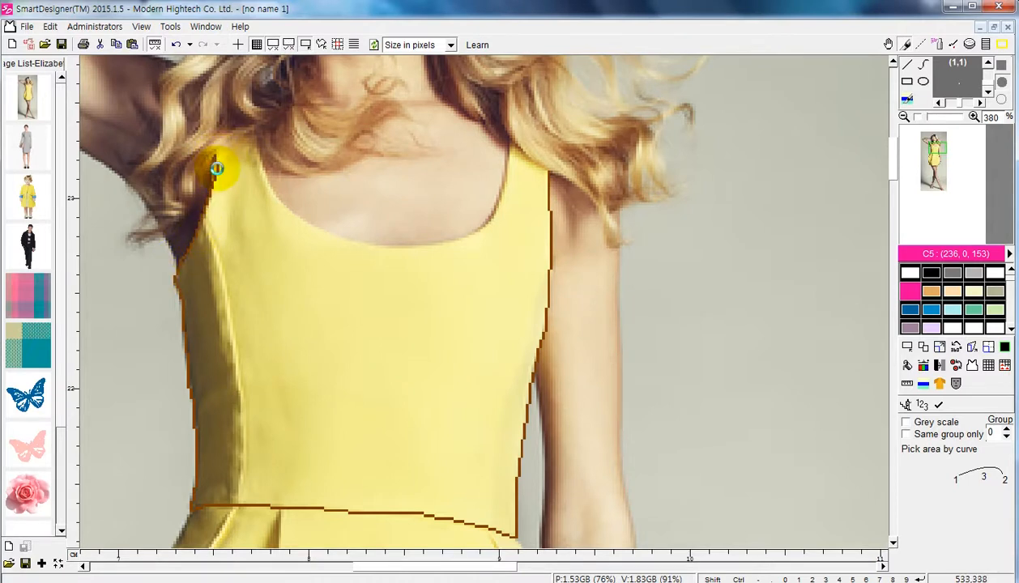
- Trace over the strap and along the scooped neckline to the other strap, closing the bodice outline at the starting point
{"action": "left_click", "coordinate": [259, 142]}
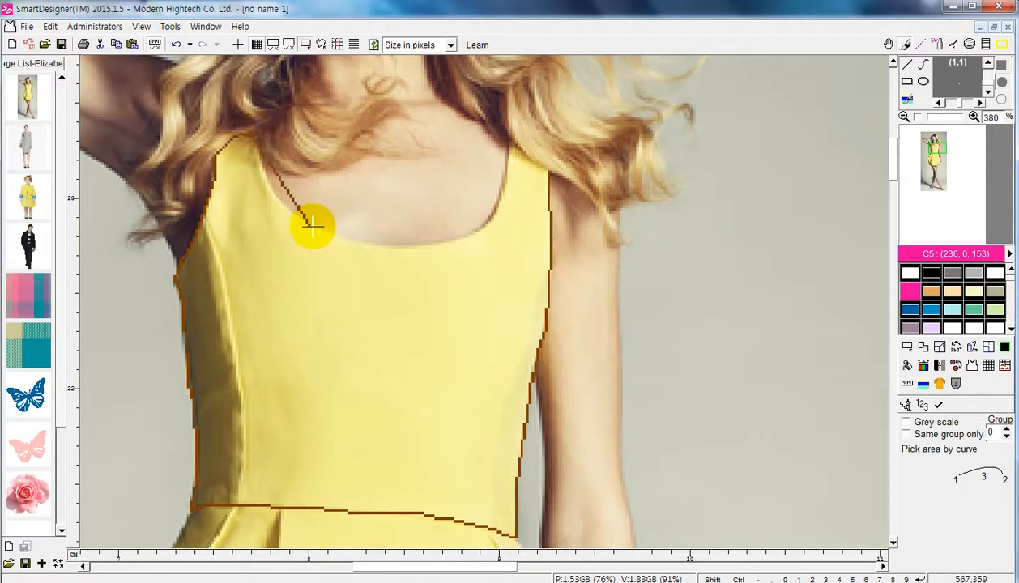
{"action": "left_click", "coordinate": [311, 225]}
{"action": "left_click", "coordinate": [272, 200]}
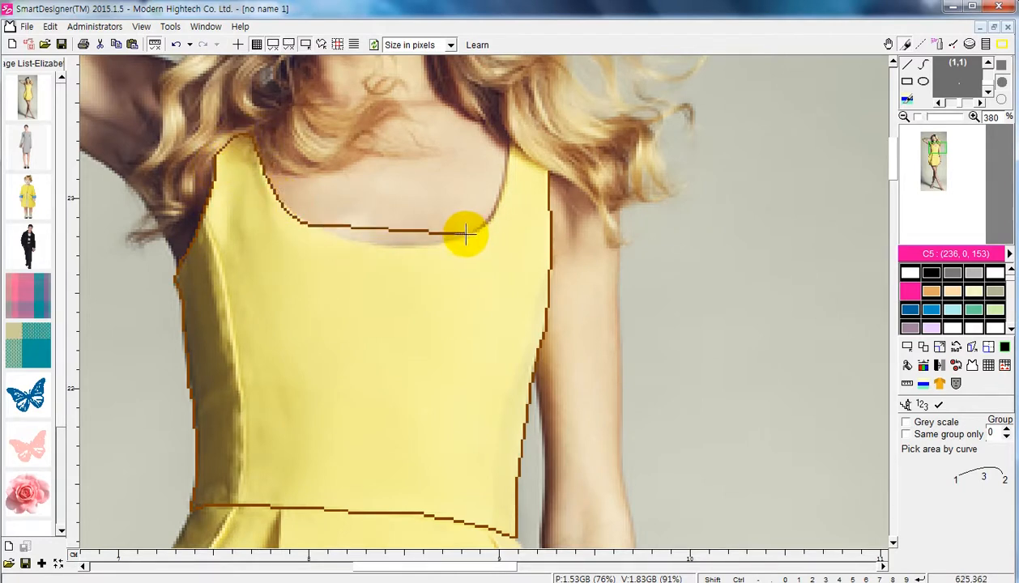
{"action": "left_click", "coordinate": [466, 235]}
{"action": "left_click", "coordinate": [396, 247]}
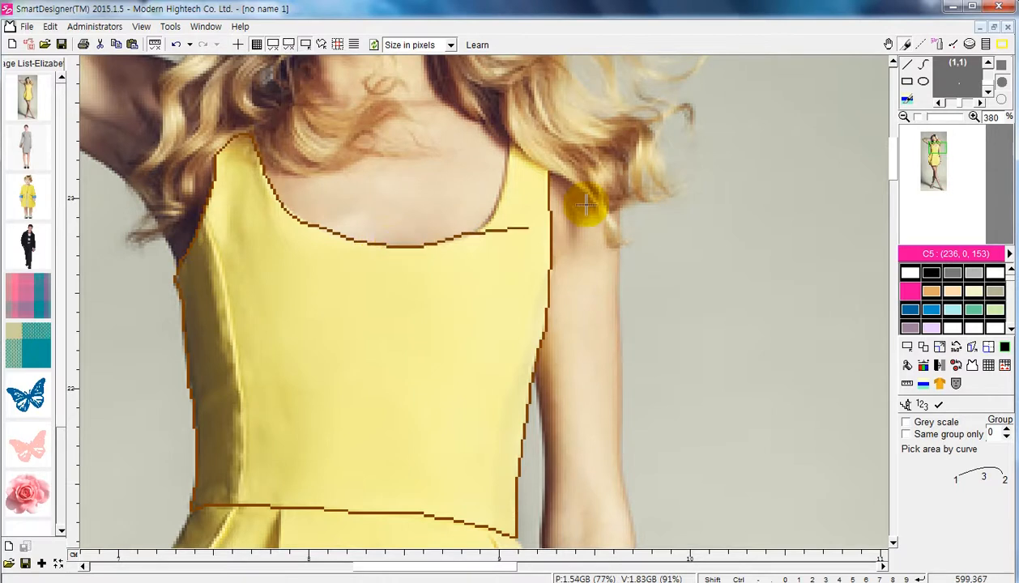
{"action": "left_click", "coordinate": [508, 145]}
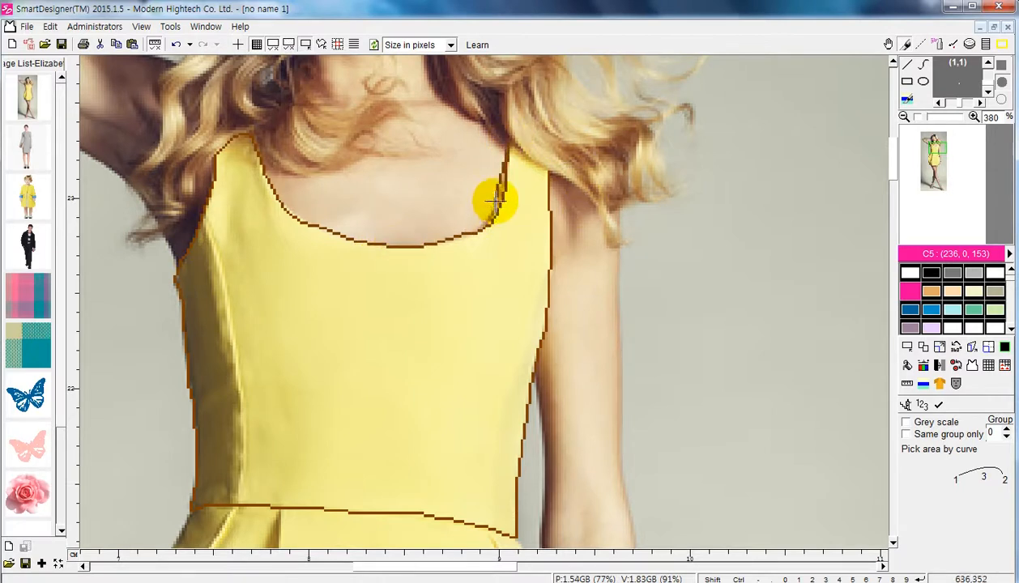
{"action": "left_click", "coordinate": [496, 200]}
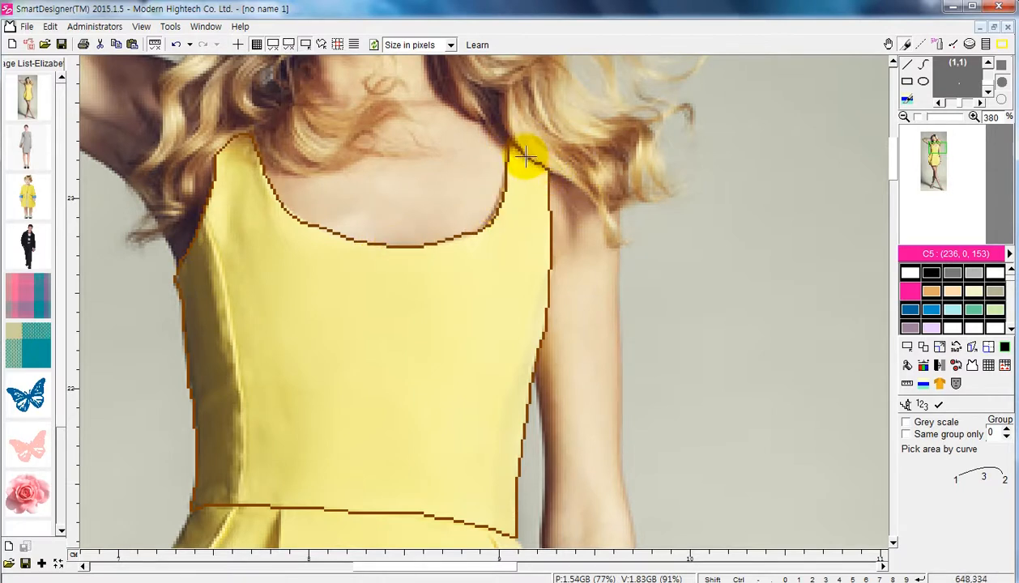
{"action": "right_click", "coordinate": [522, 160]}
{"action": "left_click", "coordinate": [554, 162]}
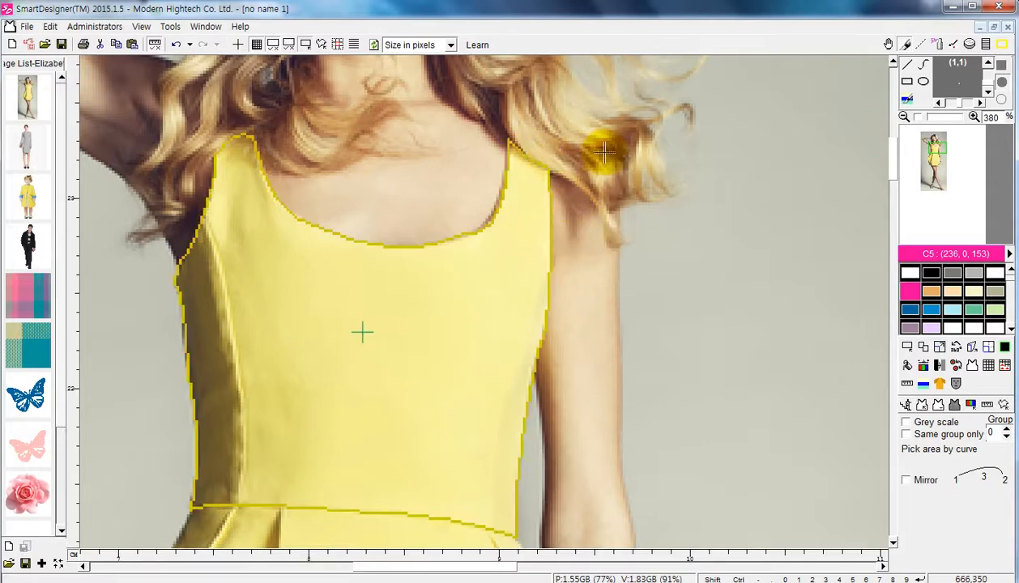
- Examine the bodice outline up close along the shaded side, waist seam and neckline for deviations from the dress edge
{"action": "scroll", "coordinate": [480, 256], "scroll_direction": "down", "scroll_amount": 1}
{"action": "scroll", "coordinate": [467, 267], "scroll_direction": "down", "scroll_amount": 1}
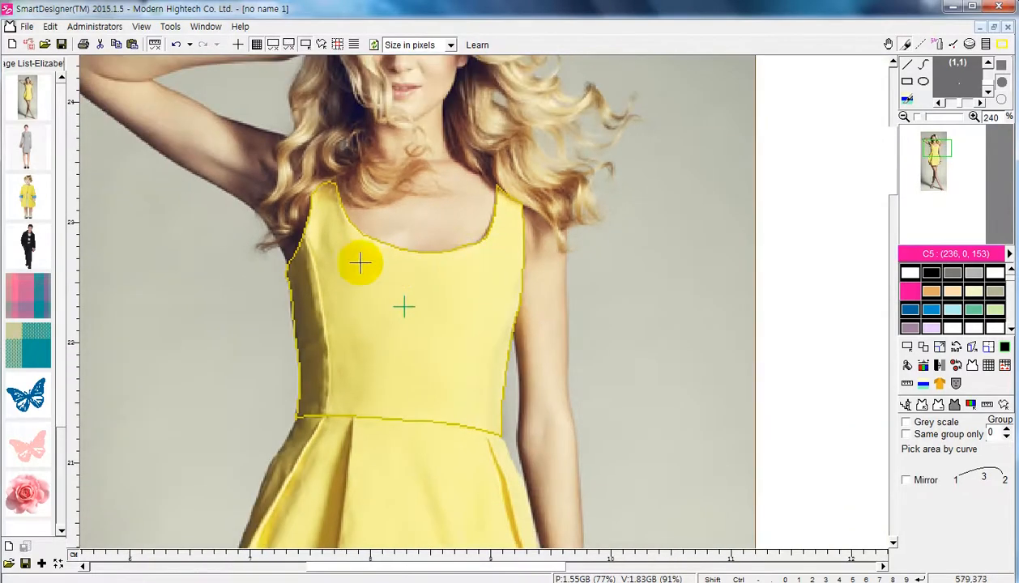
{"action": "scroll", "coordinate": [392, 298], "scroll_direction": "down", "scroll_amount": 1}
{"action": "scroll", "coordinate": [507, 326], "scroll_direction": "up", "scroll_amount": 1}
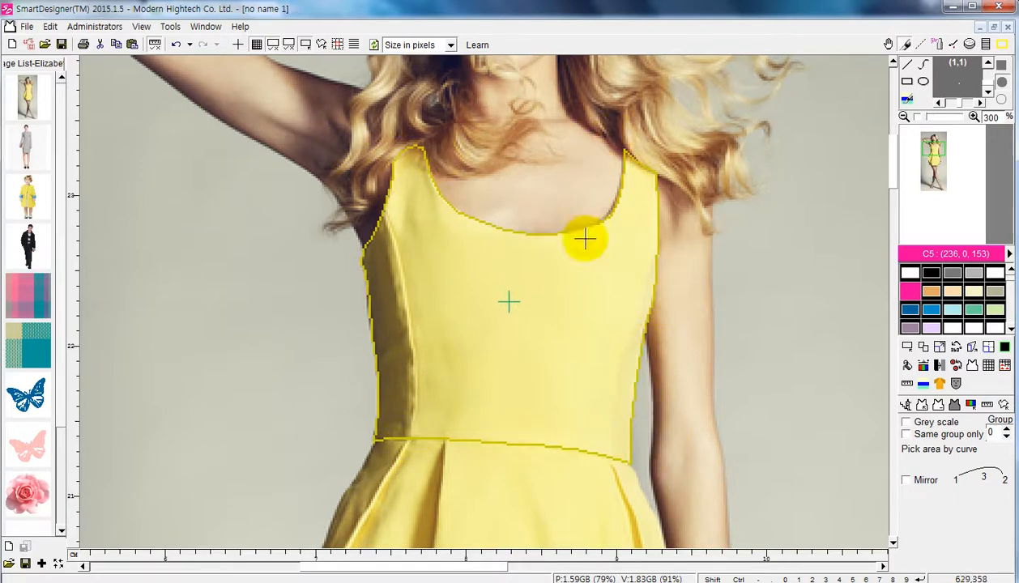
{"action": "scroll", "coordinate": [366, 315], "scroll_direction": "up", "scroll_amount": 3}
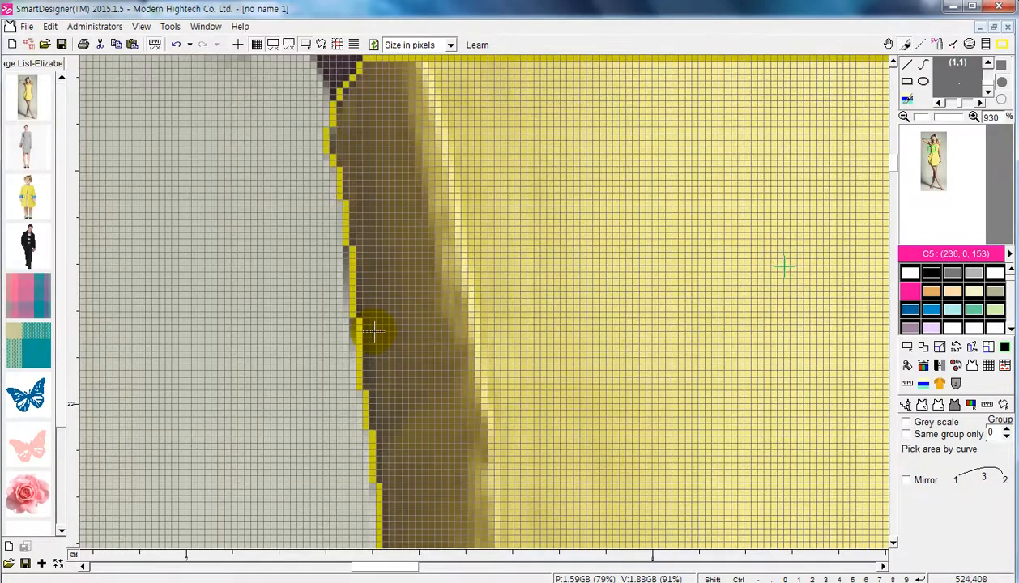
{"action": "scroll", "coordinate": [373, 328], "scroll_direction": "down", "scroll_amount": 1}
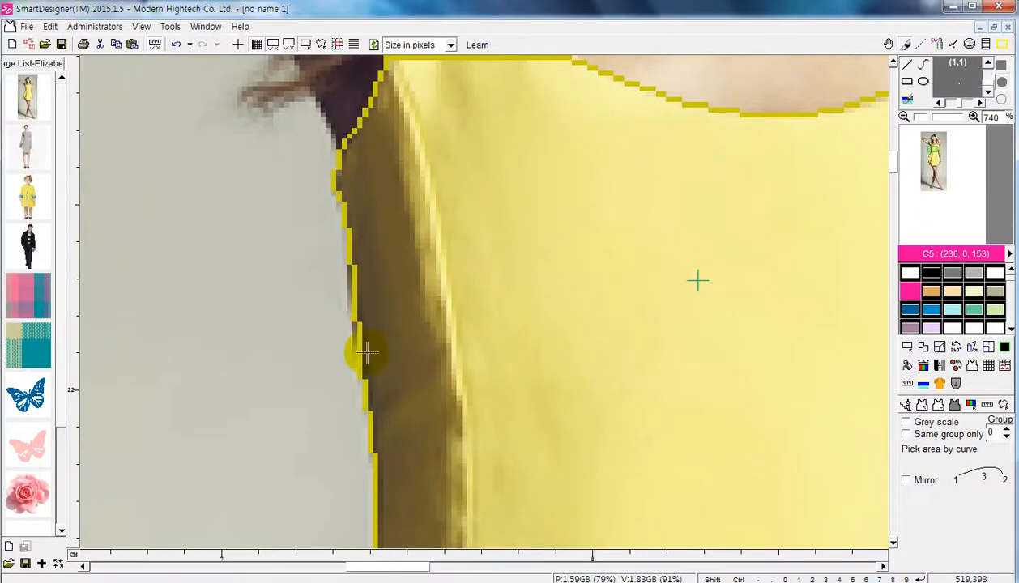
{"action": "left_click_drag", "start_coordinate": [368, 353], "coordinate": [370, 228]}
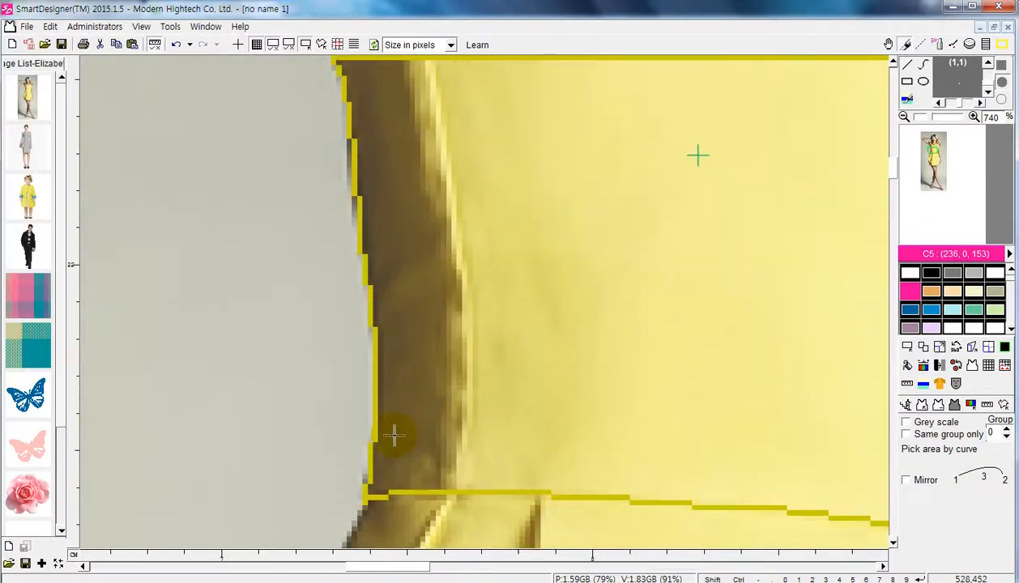
{"action": "key", "text": "Up"}
{"action": "key", "text": "Up"}
{"action": "key", "text": "Right"}
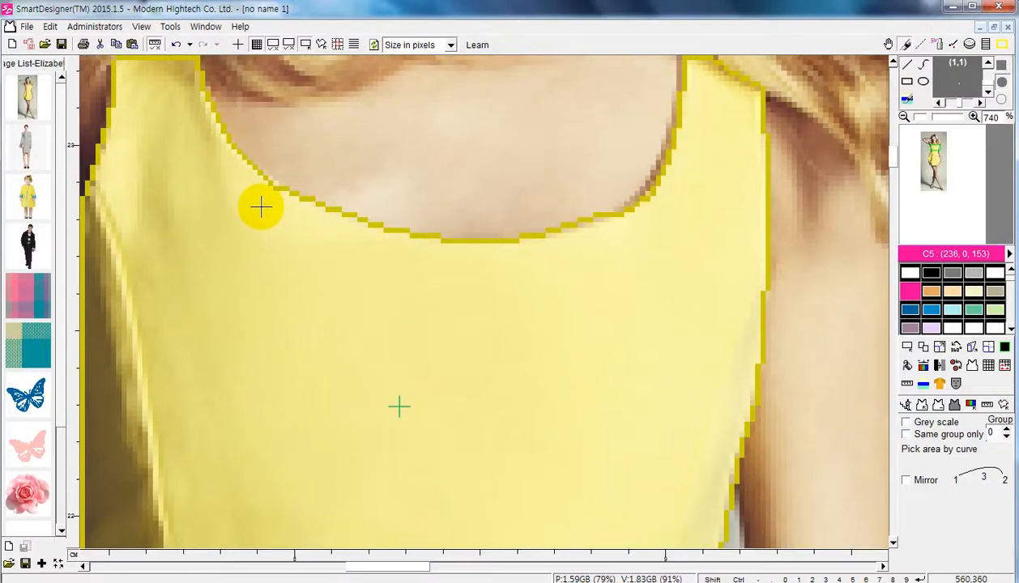
{"action": "scroll", "coordinate": [258, 206], "scroll_direction": "up", "scroll_amount": 1}
{"action": "scroll", "coordinate": [260, 207], "scroll_direction": "down", "scroll_amount": 4}
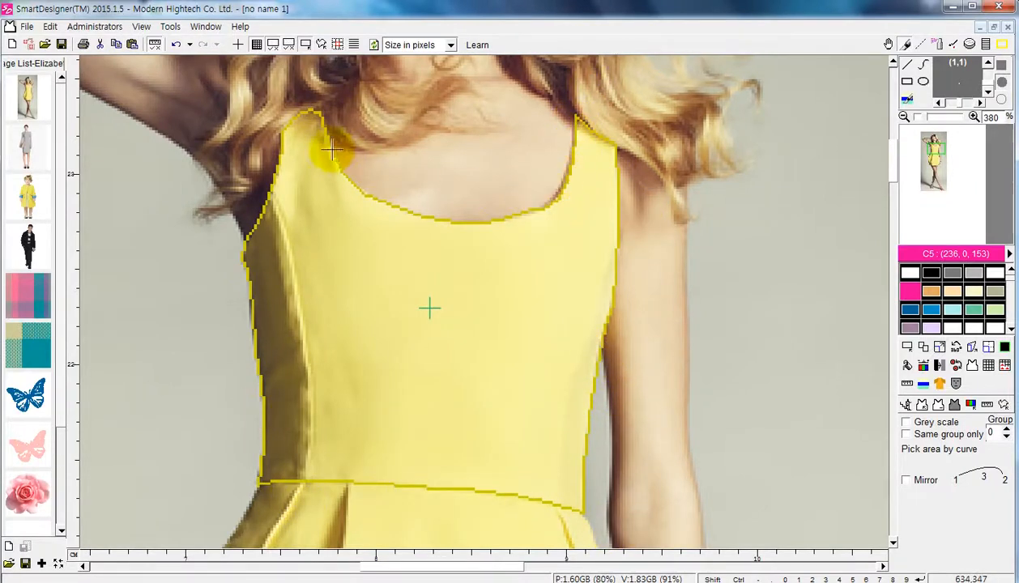
- Switch to moving control nodes and reshape the neckline curve below the strap on the bare-arm side to follow the dress
{"action": "right_click", "coordinate": [614, 290]}
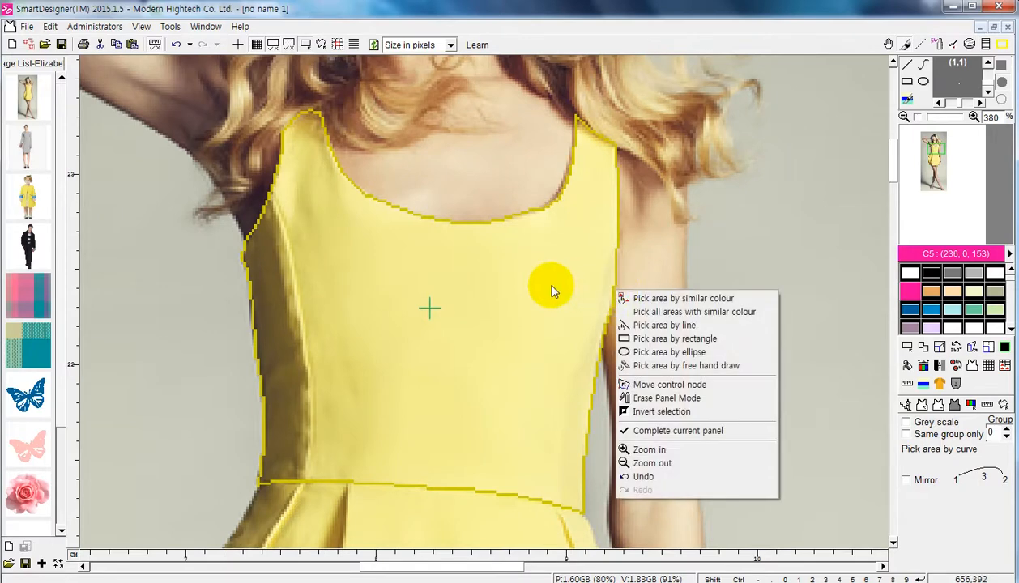
{"action": "right_click", "coordinate": [550, 284]}
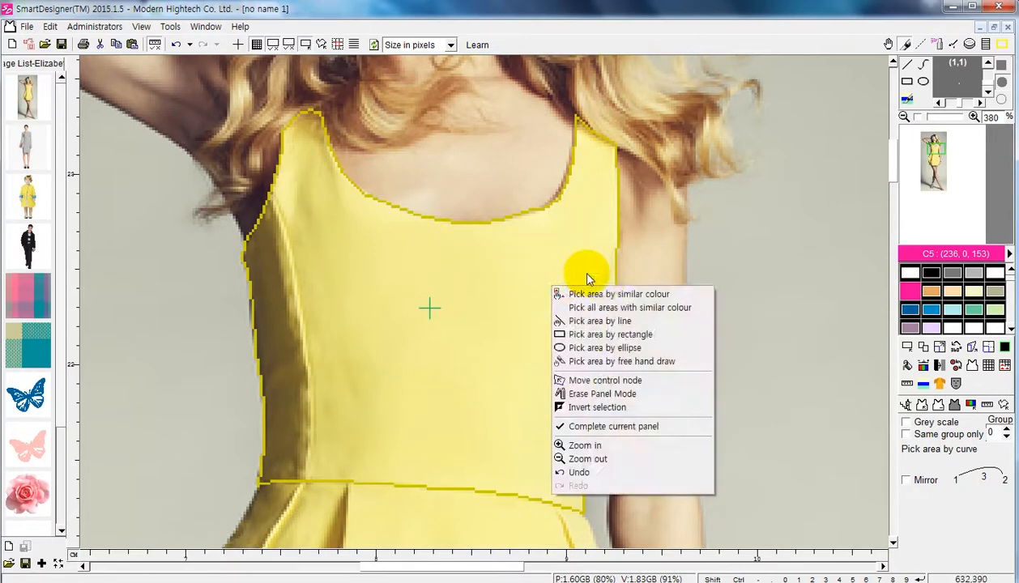
{"action": "left_click", "coordinate": [609, 381]}
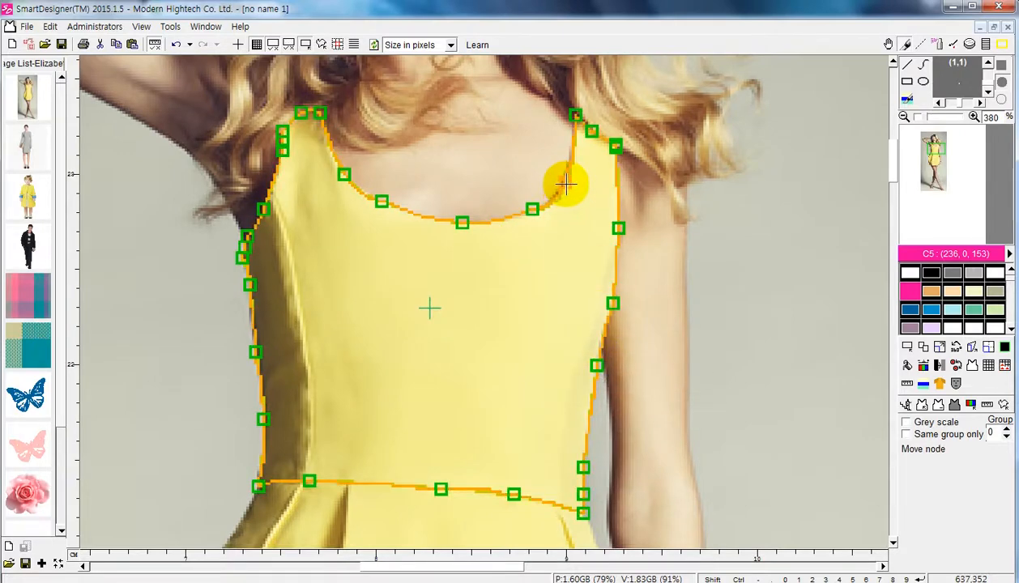
{"action": "left_click_drag", "start_coordinate": [559, 195], "coordinate": [529, 212]}
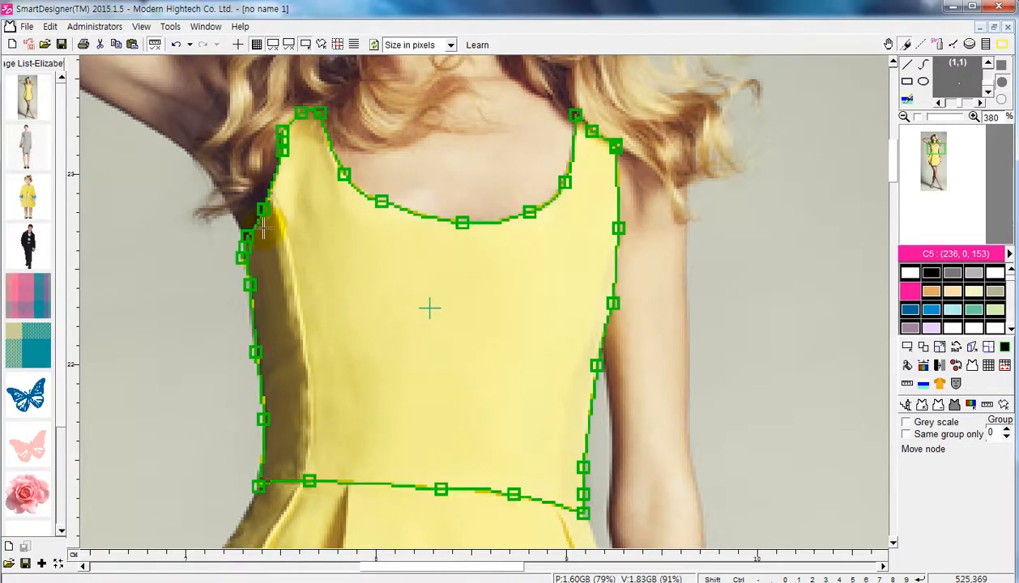
- Adjust the nodes along the shaded armhole, side edges, waist corner and neckline to match the dress edge
{"action": "left_click_drag", "start_coordinate": [264, 229], "coordinate": [265, 205]}
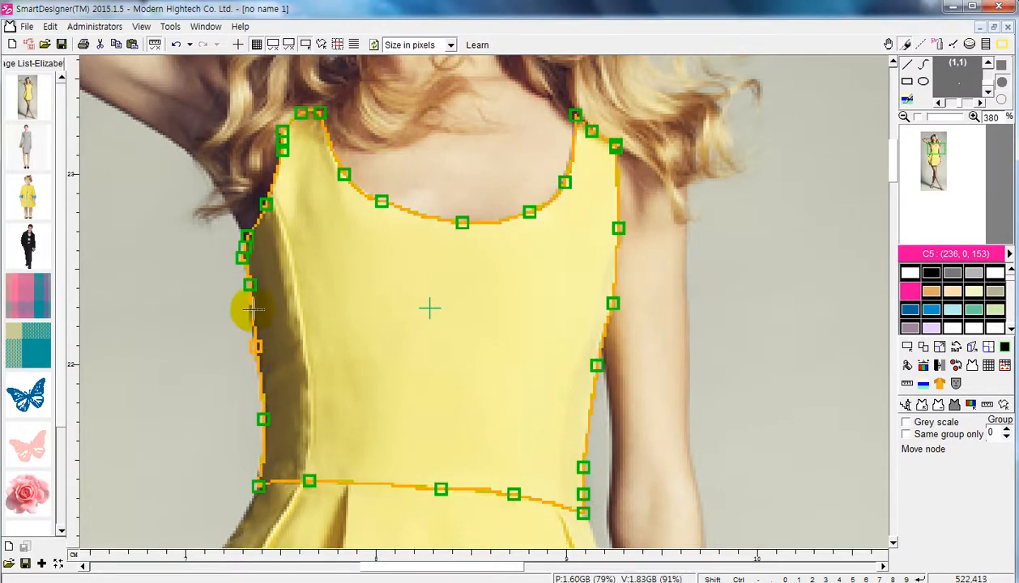
{"action": "left_click_drag", "start_coordinate": [252, 294], "coordinate": [250, 292]}
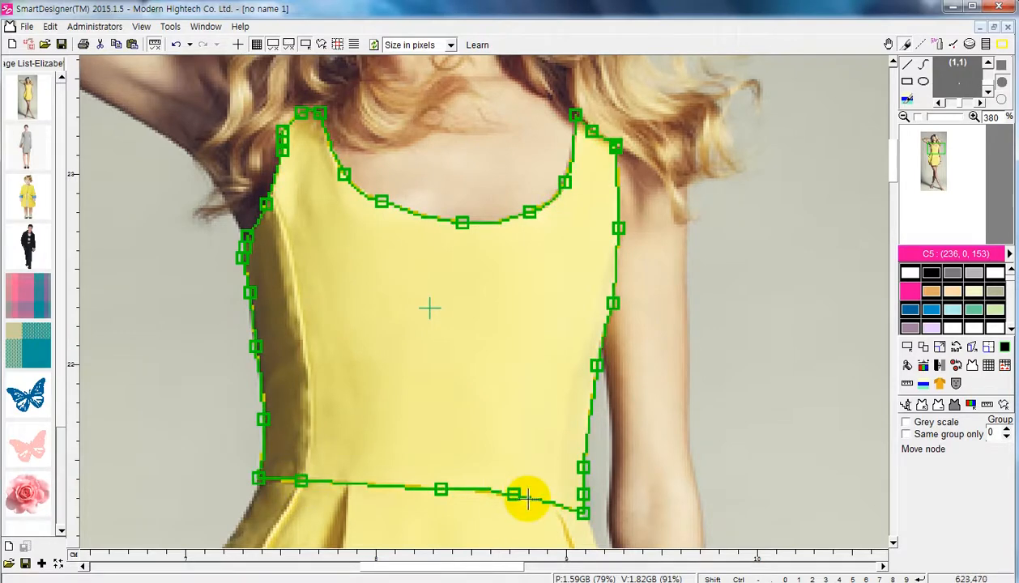
{"action": "left_click", "coordinate": [585, 466]}
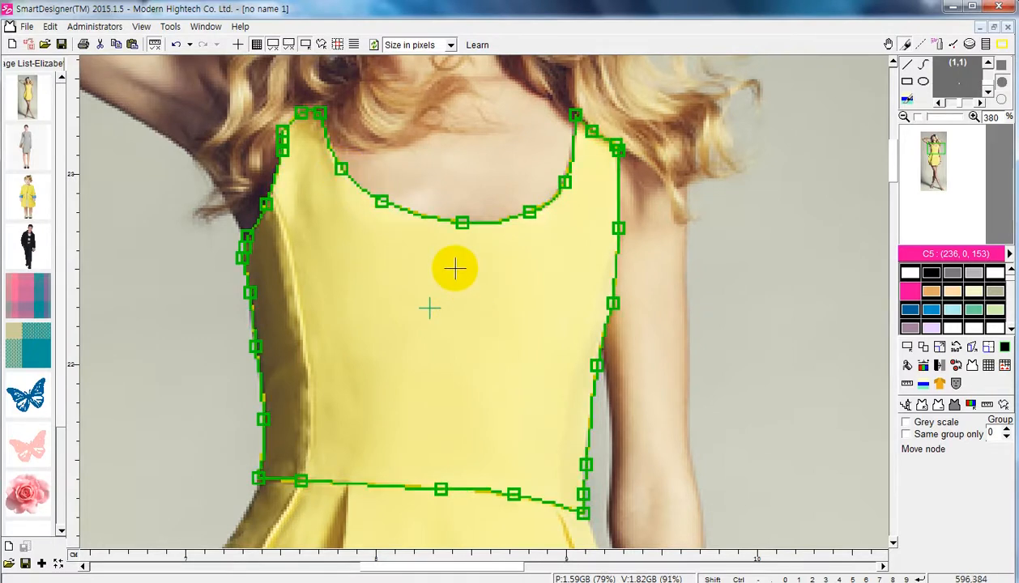
{"action": "left_click", "coordinate": [535, 212]}
{"action": "left_click", "coordinate": [322, 114]}
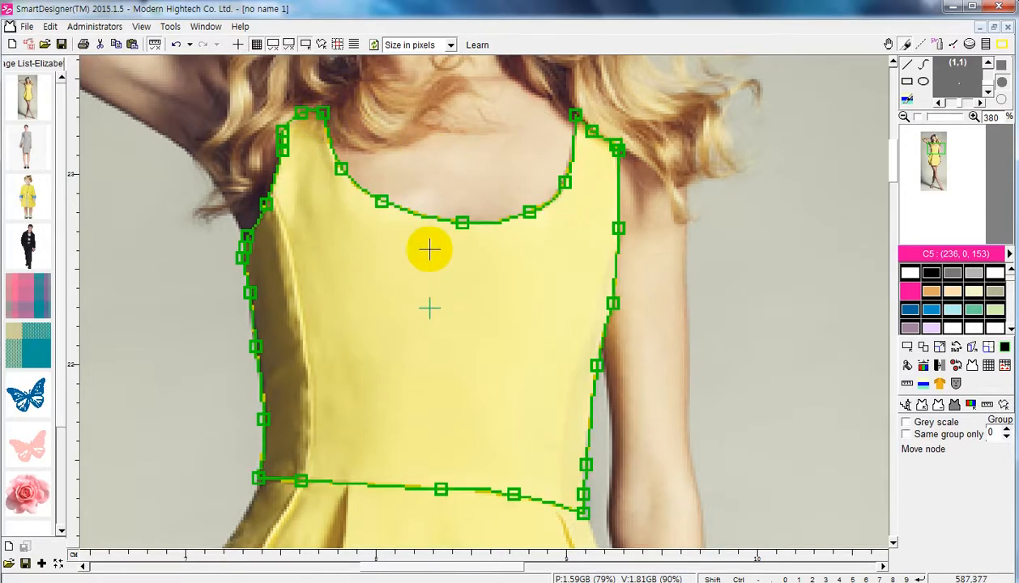
- Lower the node at the neckline end of the strap on the bare-arm side to align the outline with the fabric
{"action": "scroll", "coordinate": [609, 488], "scroll_direction": "down", "scroll_amount": 2}
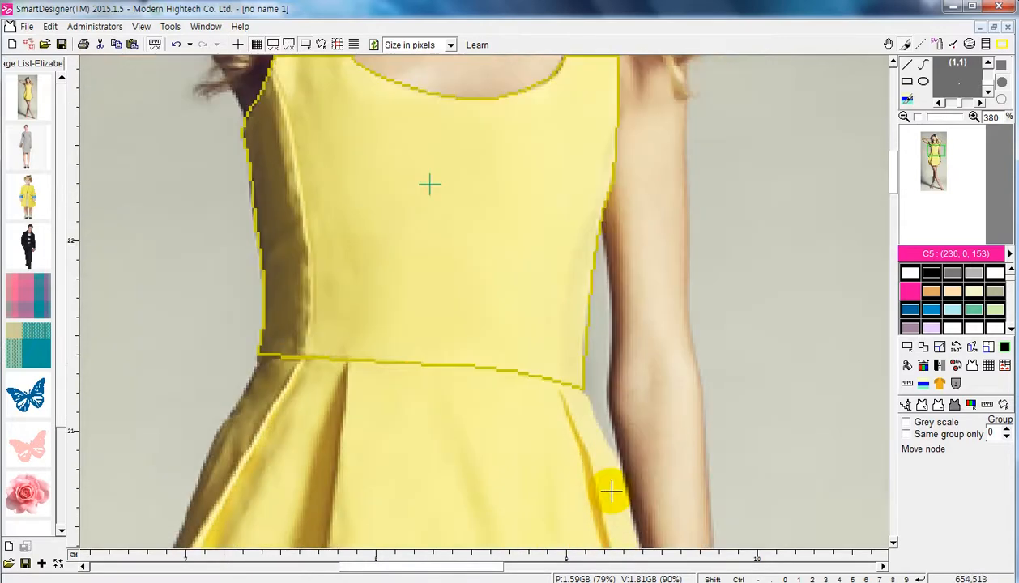
{"action": "scroll", "coordinate": [612, 486], "scroll_direction": "up", "scroll_amount": 3}
{"action": "scroll", "coordinate": [621, 308], "scroll_direction": "down", "scroll_amount": 1}
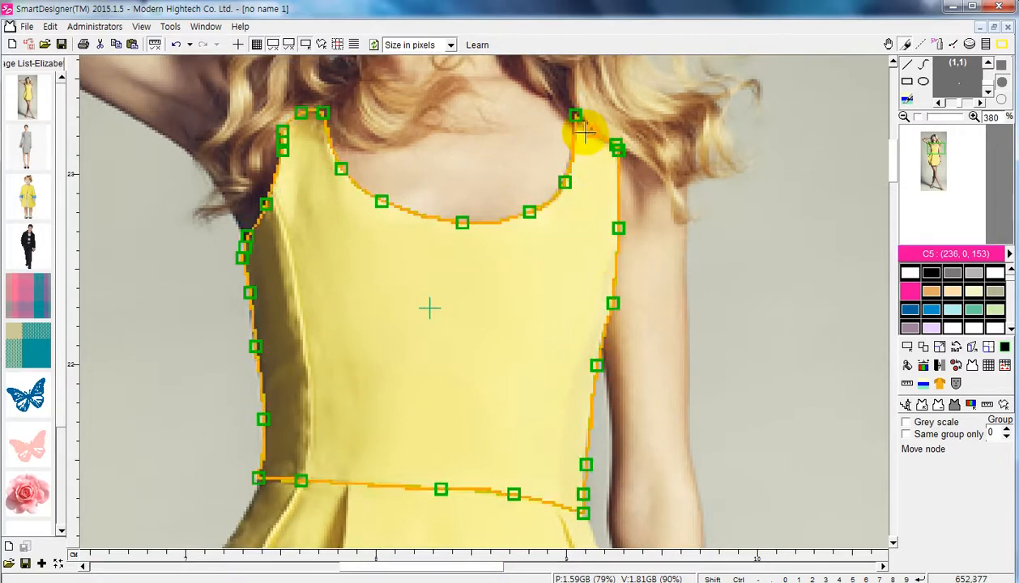
{"action": "scroll", "coordinate": [586, 141], "scroll_direction": "up", "scroll_amount": 2}
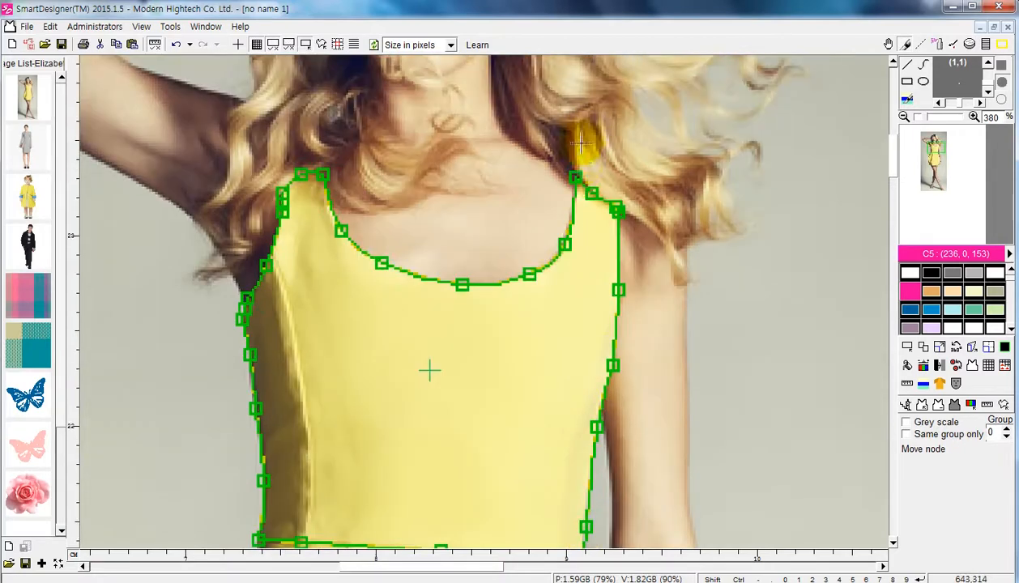
{"action": "left_click", "coordinate": [564, 243]}
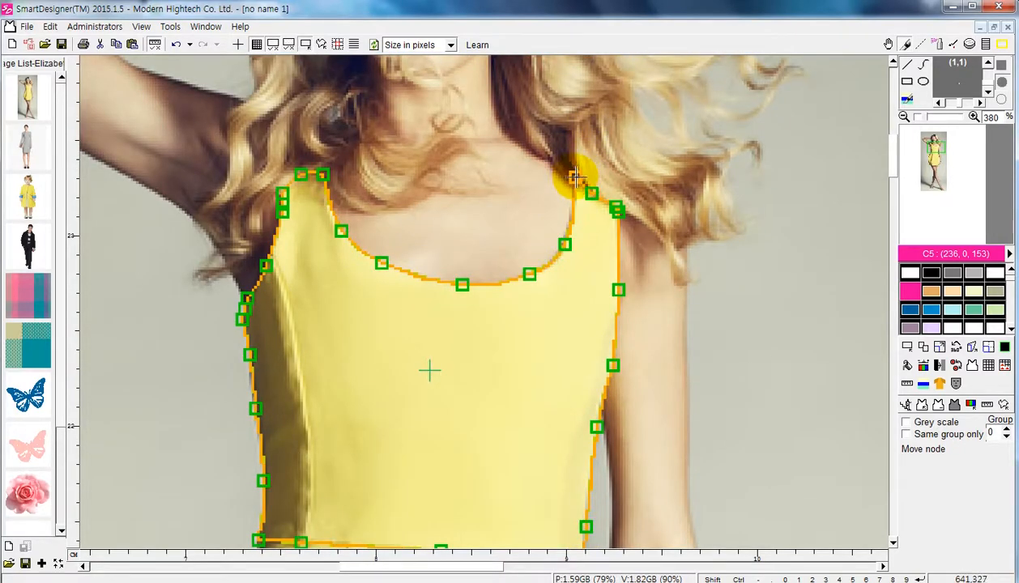
{"action": "left_click_drag", "start_coordinate": [572, 177], "coordinate": [575, 189]}
{"action": "right_click", "coordinate": [560, 299]}
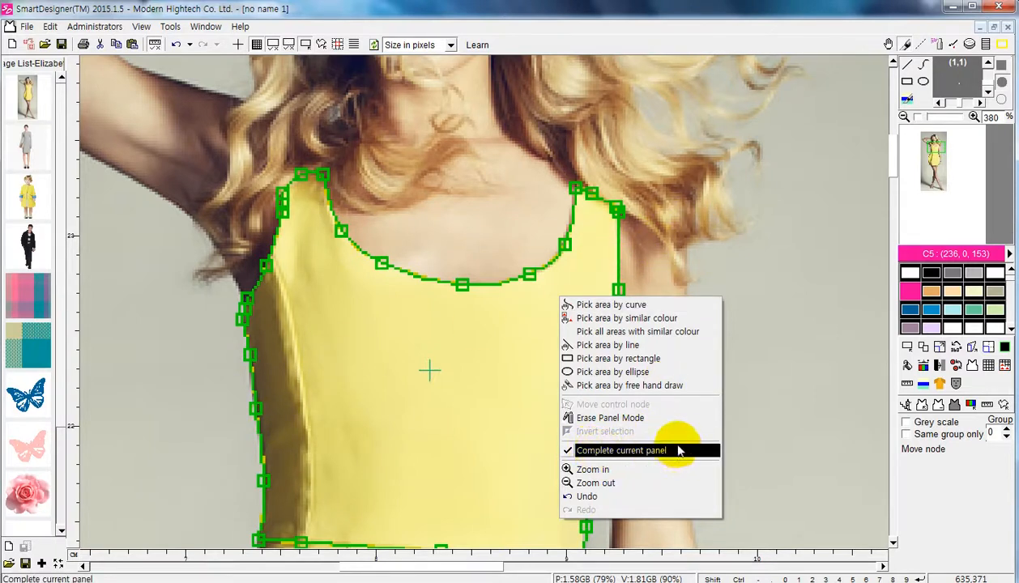
{"action": "left_click", "coordinate": [645, 14]}
- Define the image dimension with a line from the centre of the neckline to the waist seam and set its length to 50 cm
{"action": "scroll", "coordinate": [667, 314], "scroll_direction": "down", "scroll_amount": 1}
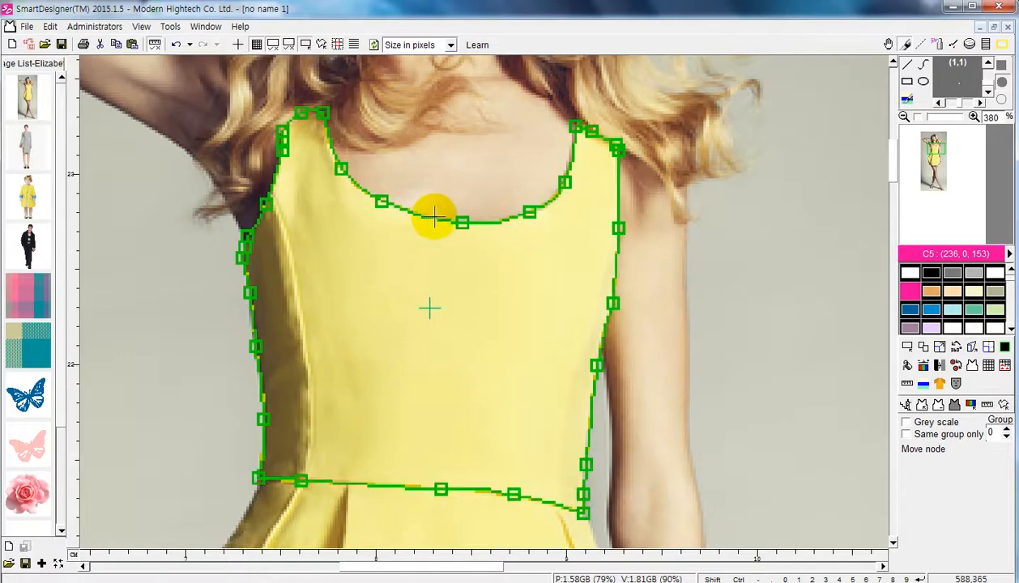
{"action": "left_click", "coordinate": [987, 405]}
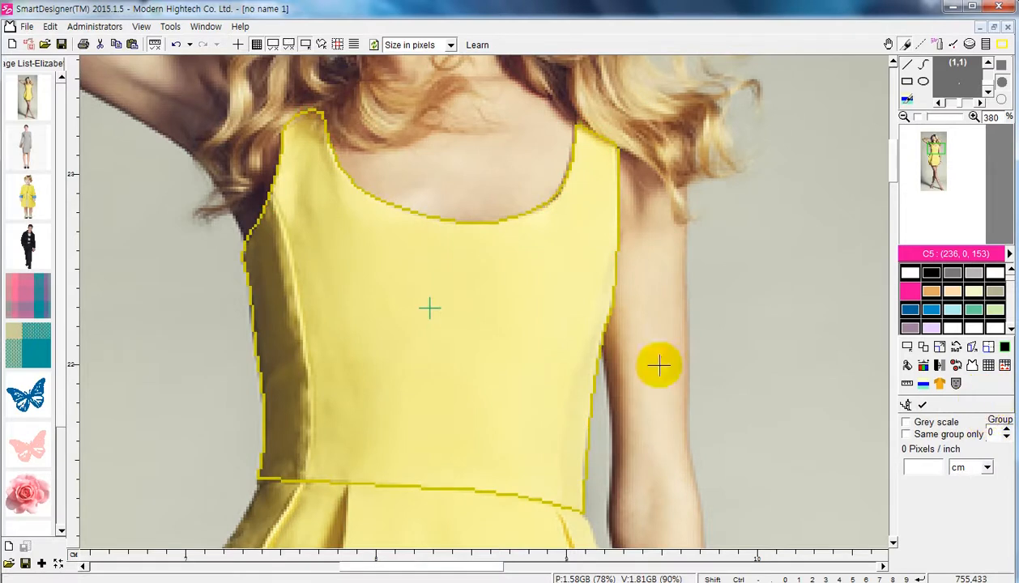
{"action": "left_click_drag", "start_coordinate": [446, 220], "coordinate": [420, 486]}
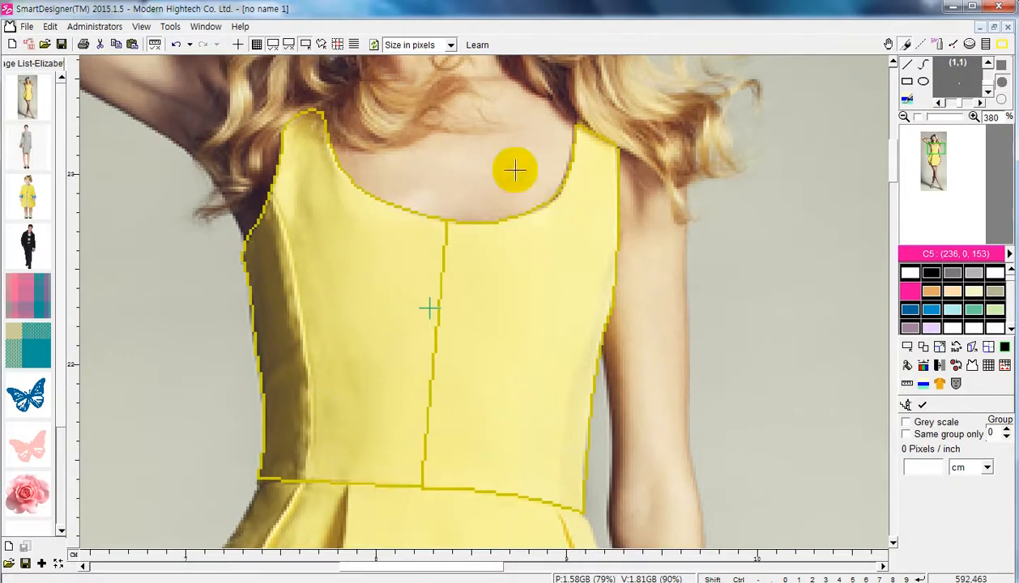
{"action": "scroll", "coordinate": [451, 211], "scroll_direction": "down", "scroll_amount": 2}
{"action": "scroll", "coordinate": [491, 243], "scroll_direction": "up", "scroll_amount": 3}
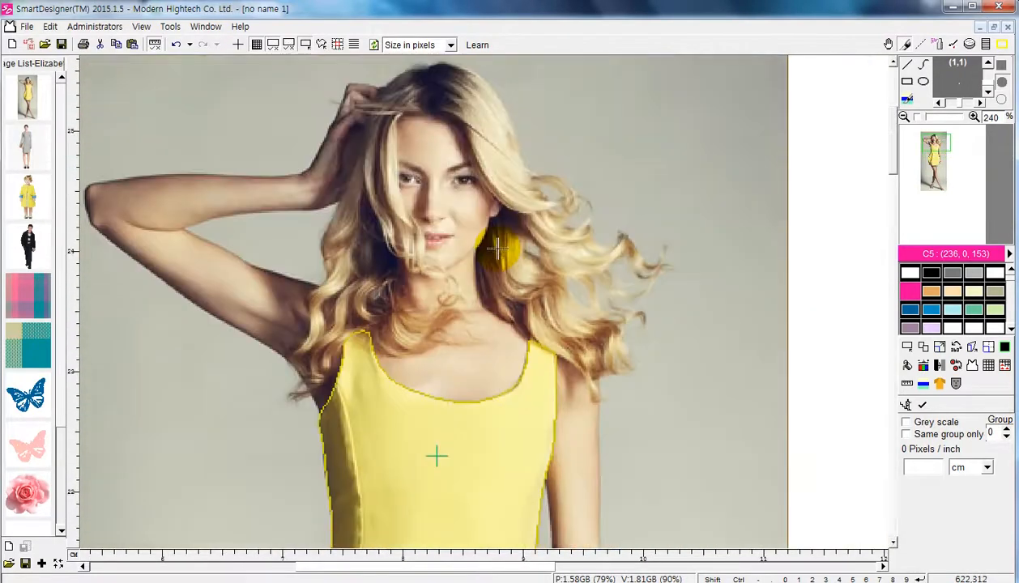
{"action": "scroll", "coordinate": [495, 243], "scroll_direction": "down", "scroll_amount": 3}
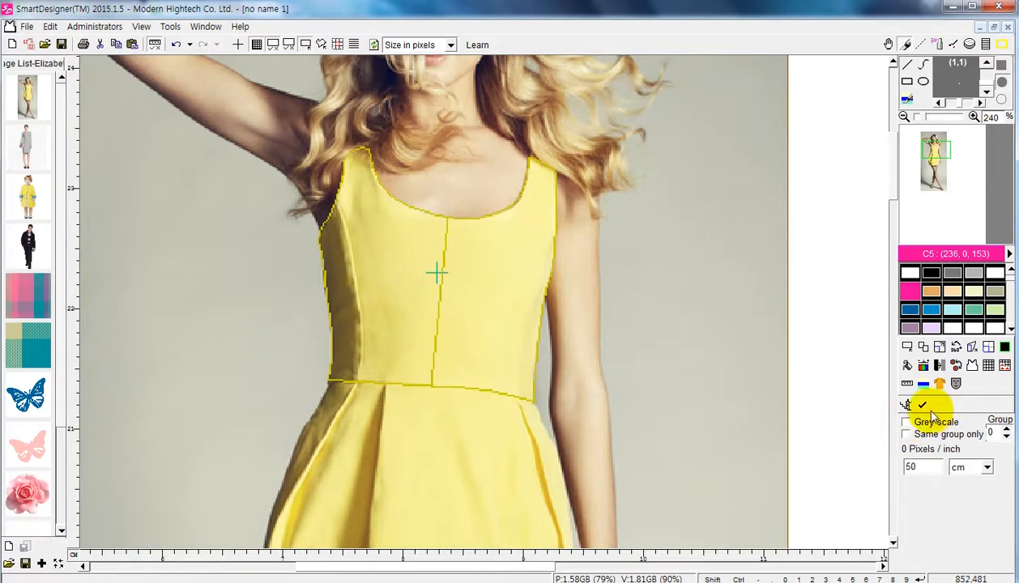
{"action": "left_click_drag", "start_coordinate": [924, 467], "coordinate": [899, 467]}
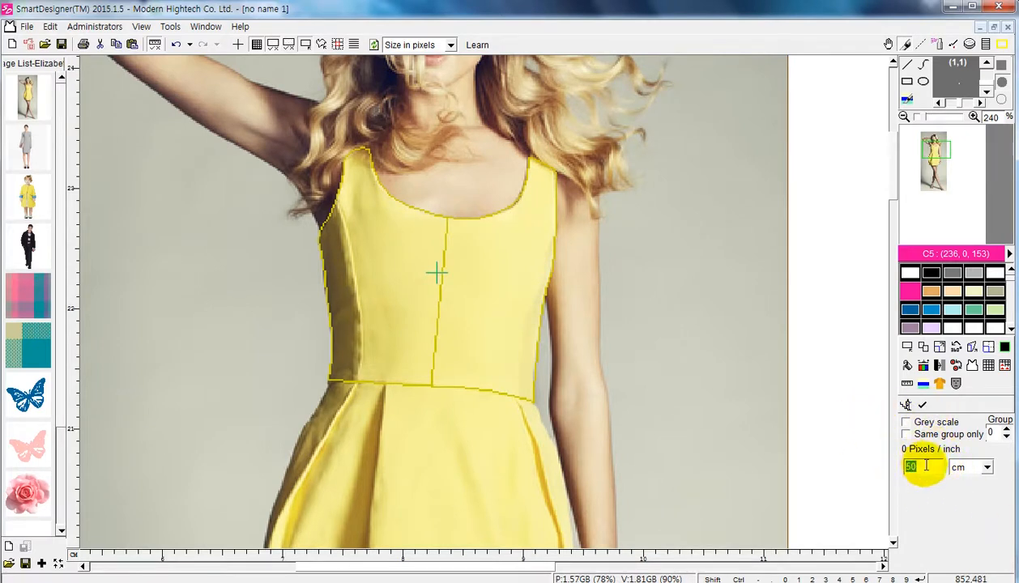
{"action": "left_click", "coordinate": [922, 405]}
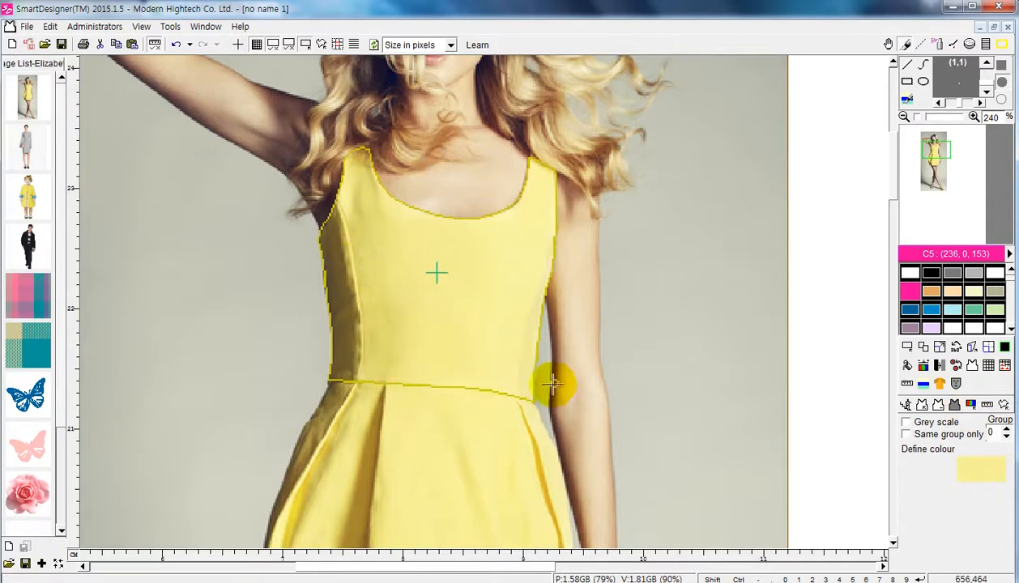
- Examine the outlined bodice and the skirt below the waist seam
{"action": "scroll", "coordinate": [447, 294], "scroll_direction": "down", "scroll_amount": 1}
{"action": "scroll", "coordinate": [425, 236], "scroll_direction": "down", "scroll_amount": 2}
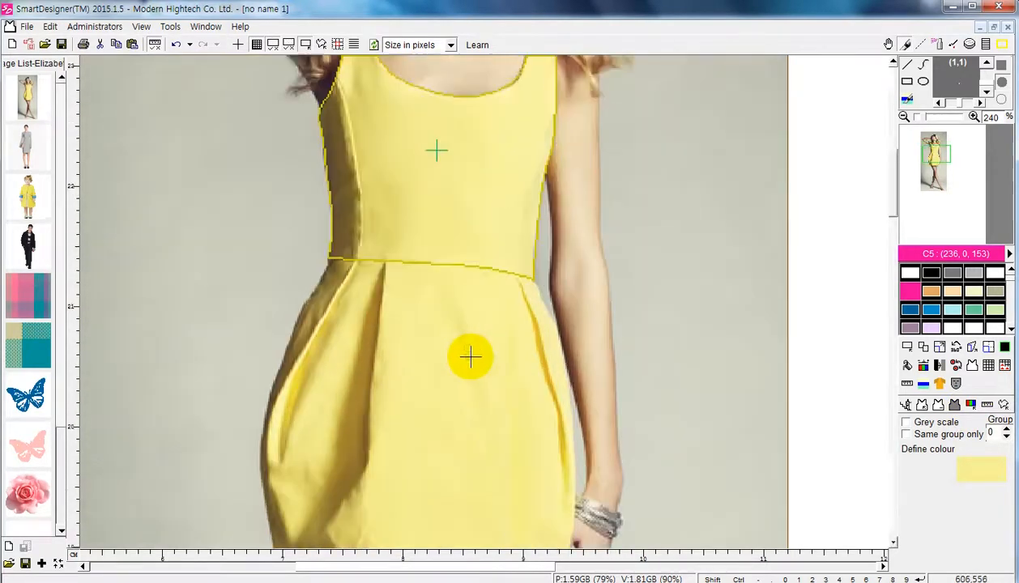
{"action": "scroll", "coordinate": [467, 303], "scroll_direction": "up", "scroll_amount": 3}
{"action": "scroll", "coordinate": [379, 413], "scroll_direction": "down", "scroll_amount": 5}
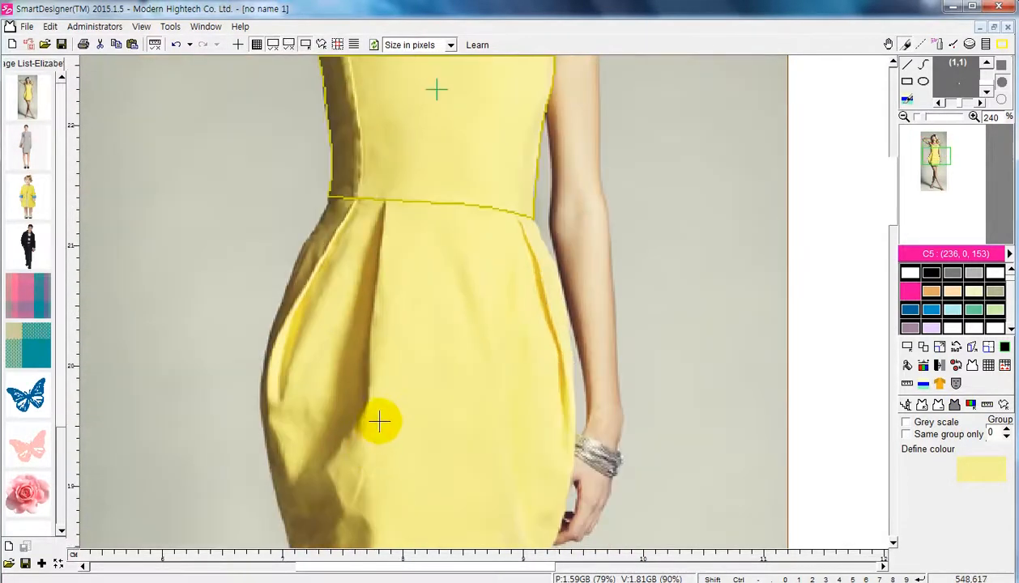
{"action": "scroll", "coordinate": [389, 410], "scroll_direction": "up", "scroll_amount": 4}
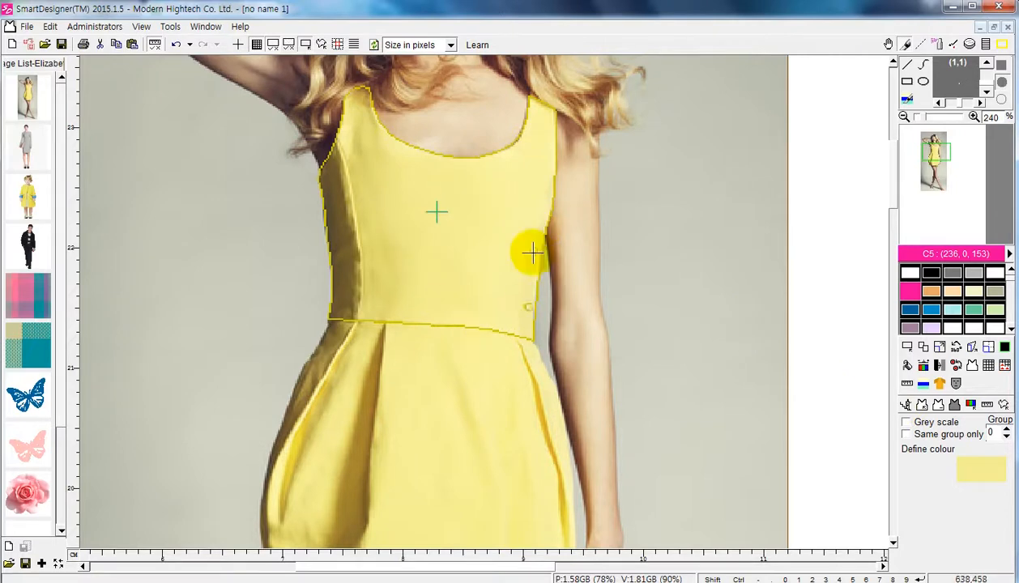
{"action": "scroll", "coordinate": [453, 350], "scroll_direction": "down", "scroll_amount": 3}
{"action": "scroll", "coordinate": [453, 352], "scroll_direction": "up", "scroll_amount": 5}
{"action": "scroll", "coordinate": [452, 372], "scroll_direction": "down", "scroll_amount": 2}
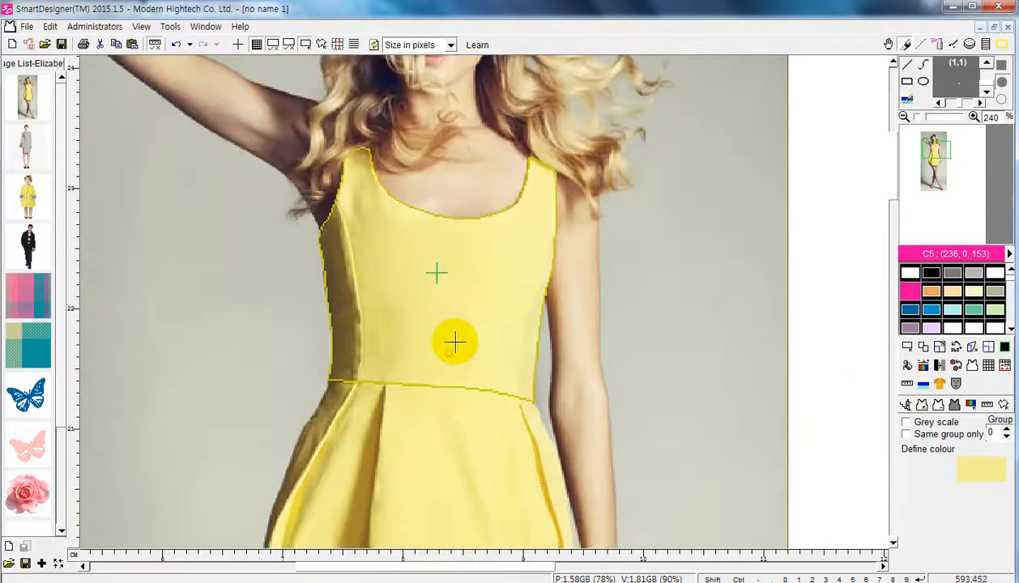
{"action": "left_click", "coordinate": [933, 406]}
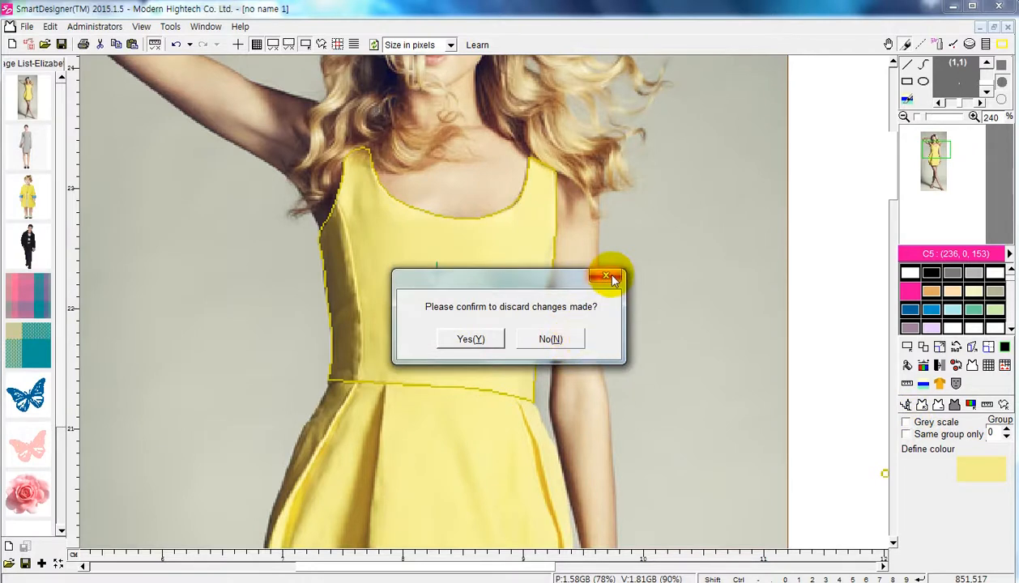
{"action": "left_click", "coordinate": [572, 337]}
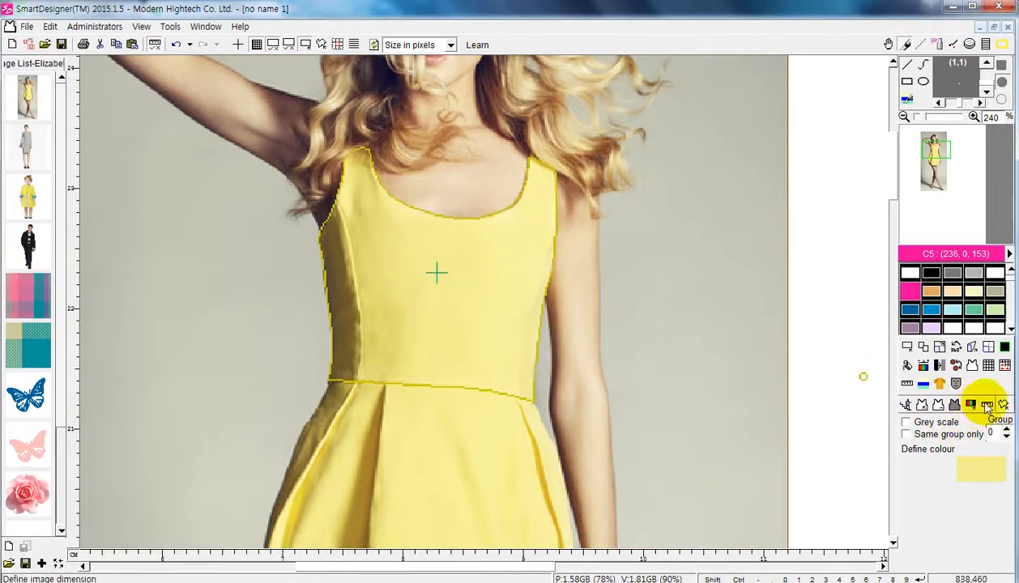
{"action": "left_click", "coordinate": [905, 405]}
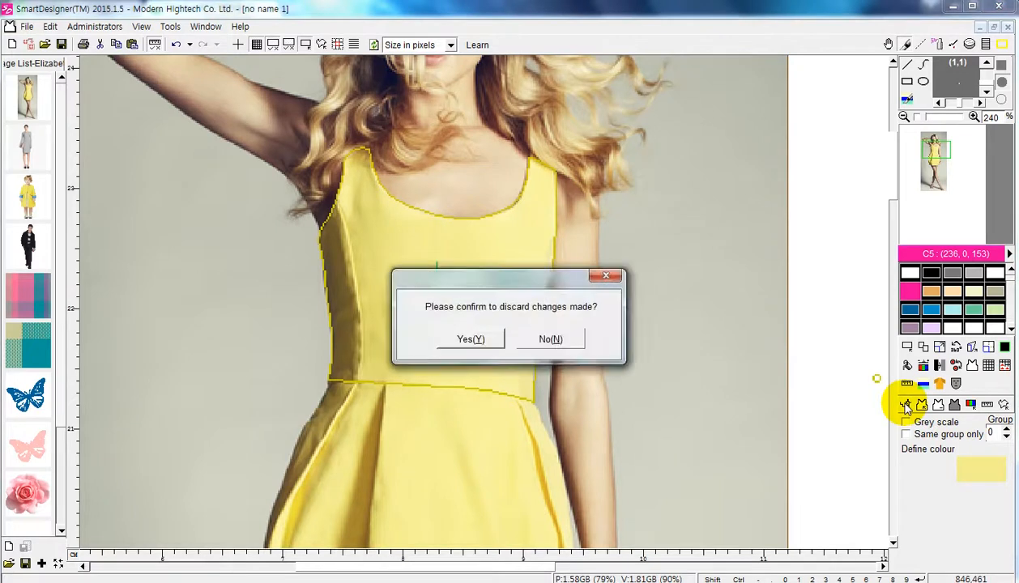
{"action": "left_click", "coordinate": [555, 340]}
{"action": "right_click", "coordinate": [451, 298]}
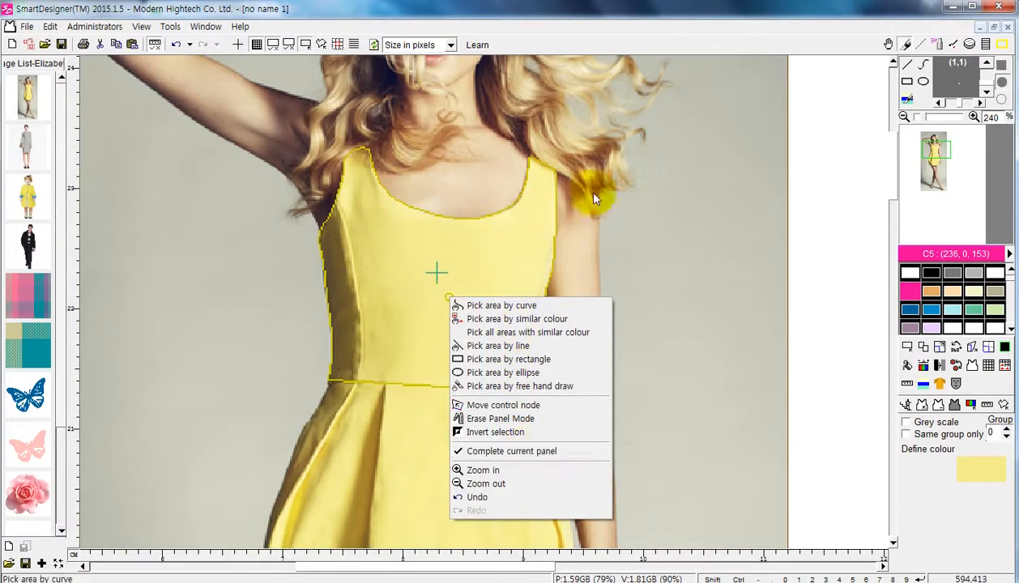
{"action": "left_click", "coordinate": [647, 13]}
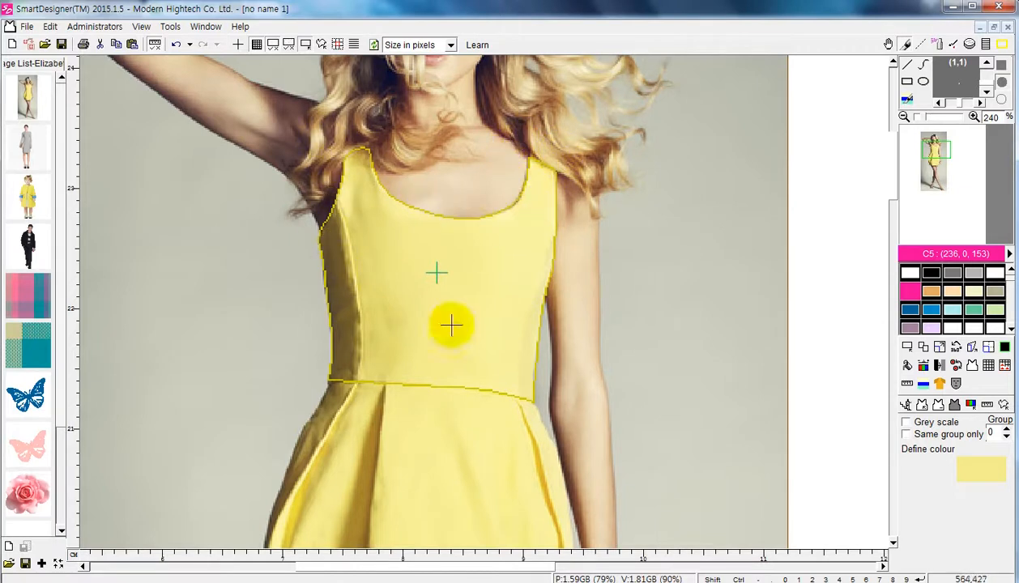
- Reconfirm the bodice's 50 cm image dimension and complete the current panel
{"action": "left_click", "coordinate": [985, 404]}
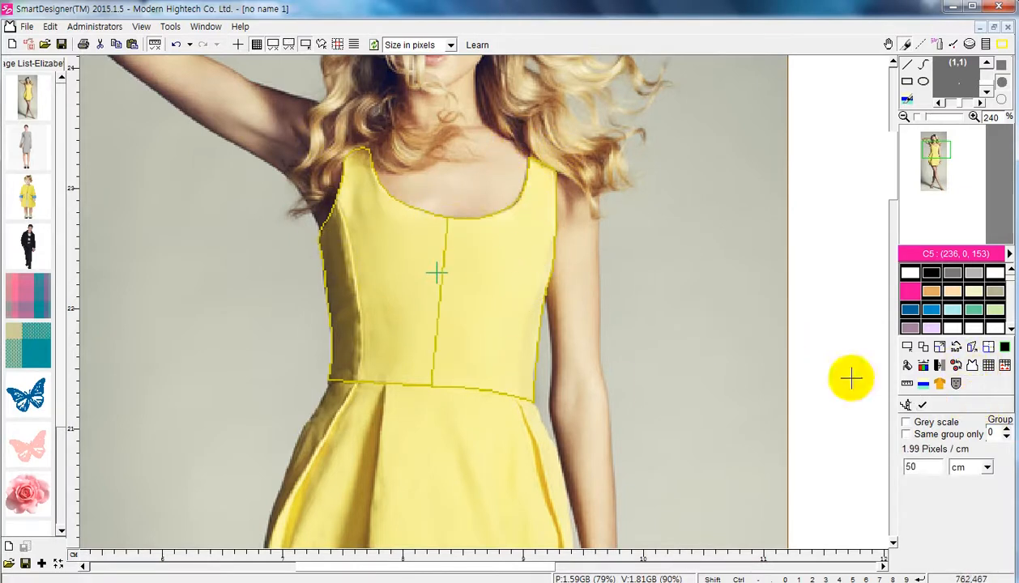
{"action": "left_click", "coordinate": [920, 405]}
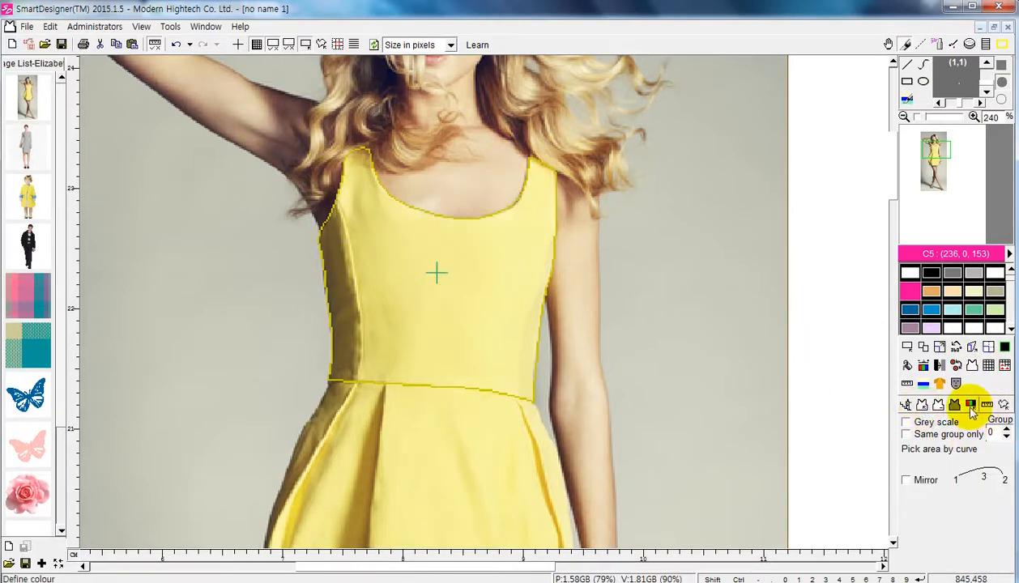
{"action": "right_click", "coordinate": [447, 291]}
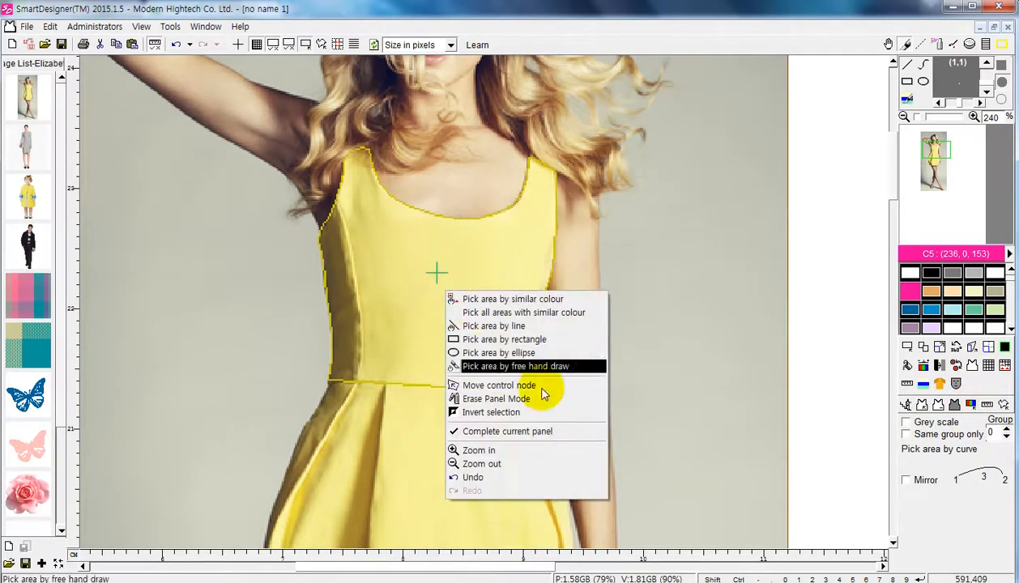
{"action": "left_click", "coordinate": [540, 433]}
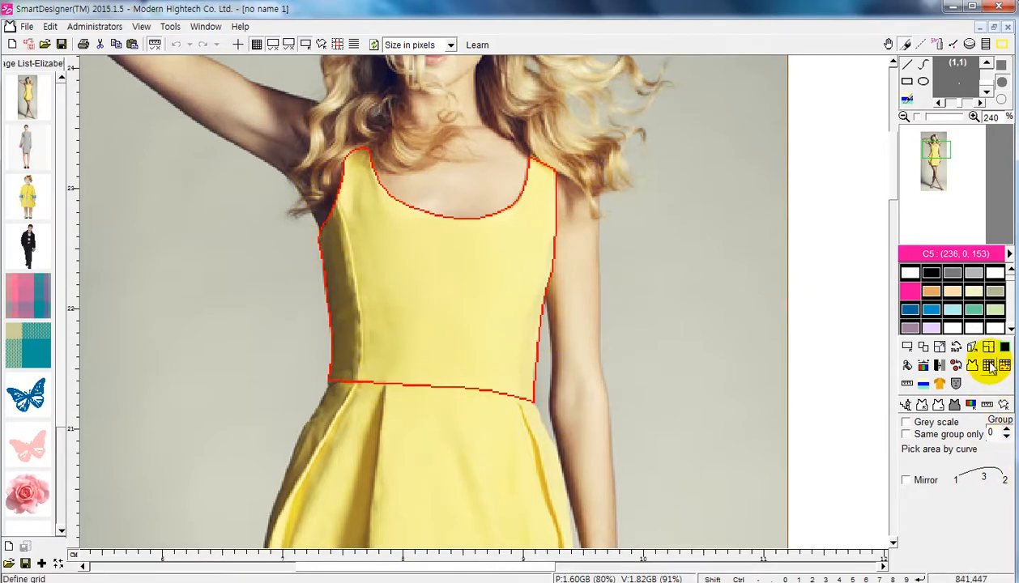
- Start defining a grid for the bodice panel and orient it upright so it frames the panel from shoulder to waist
{"action": "left_click", "coordinate": [991, 366]}
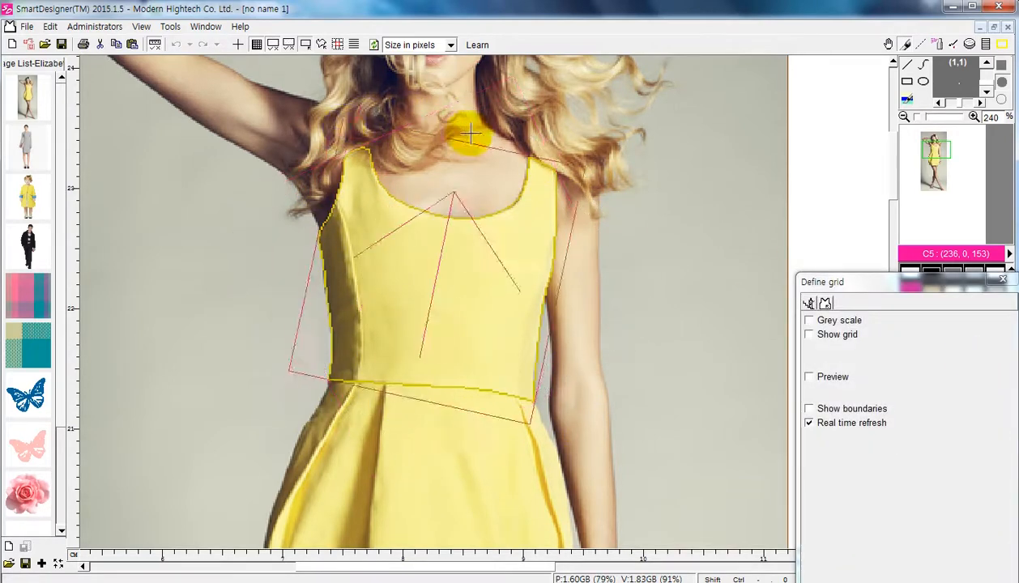
{"action": "left_click", "coordinate": [1002, 280]}
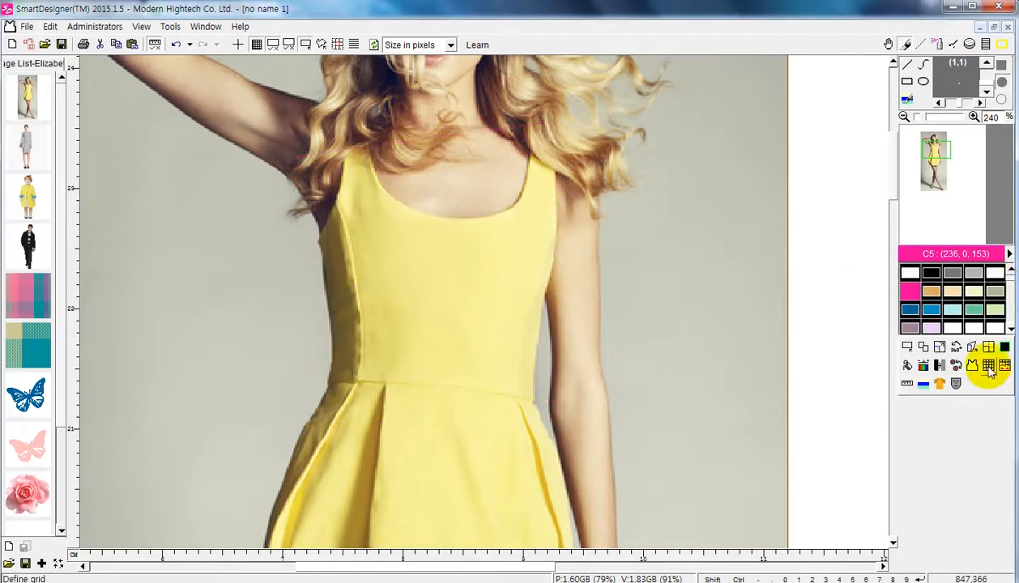
{"action": "left_click", "coordinate": [991, 367]}
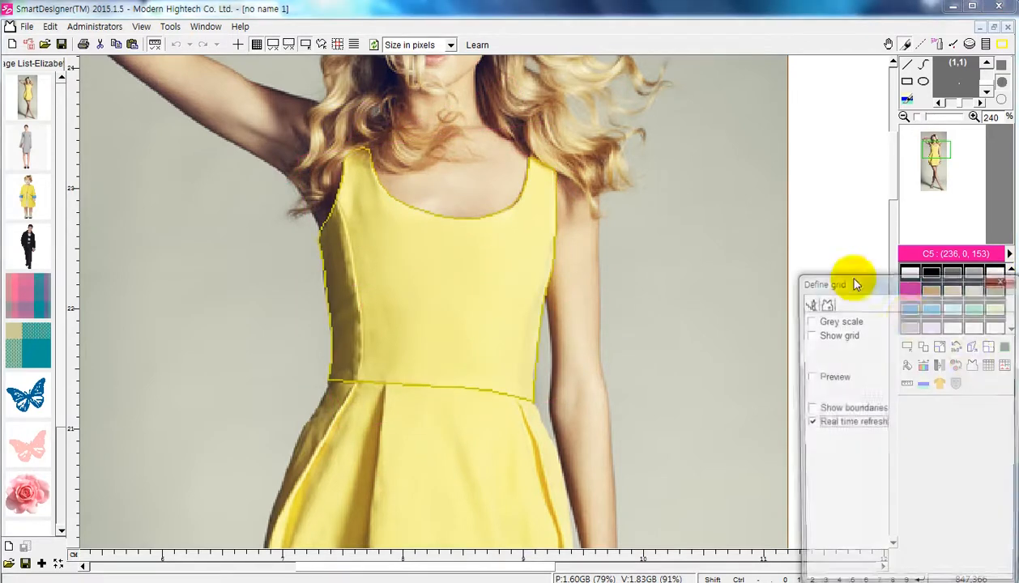
{"action": "left_click_drag", "start_coordinate": [357, 156], "coordinate": [568, 139]}
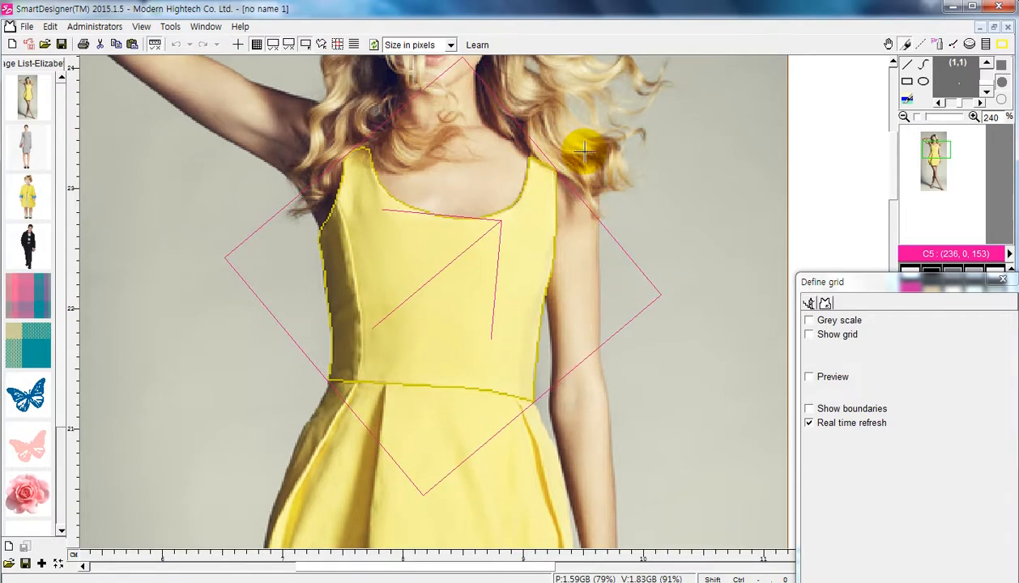
{"action": "left_click_drag", "start_coordinate": [519, 129], "coordinate": [438, 148]}
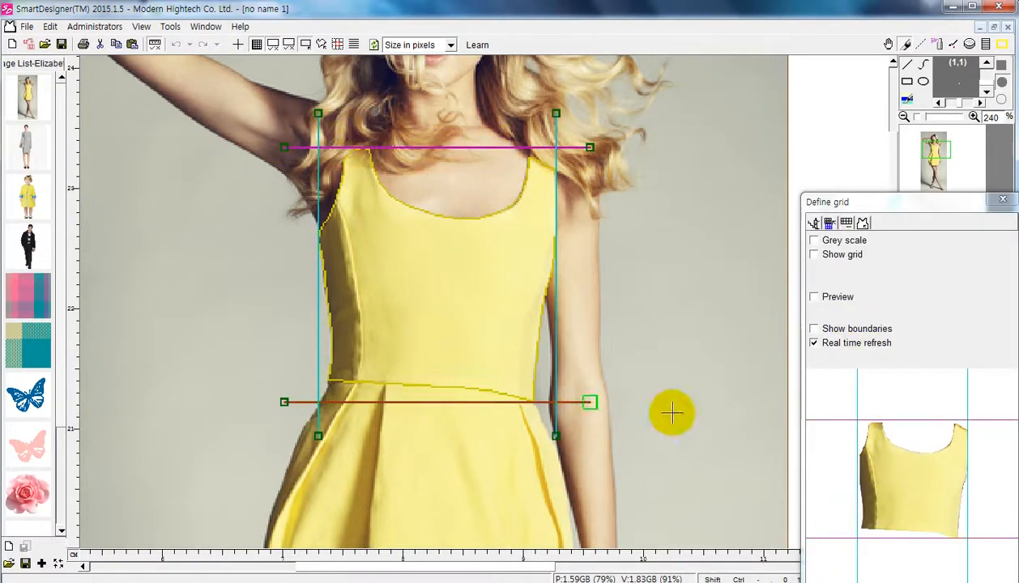
- Move the Define grid window beside the dress and turn on the grid preview over the bodice
{"action": "scroll", "coordinate": [664, 355], "scroll_direction": "down", "scroll_amount": 3}
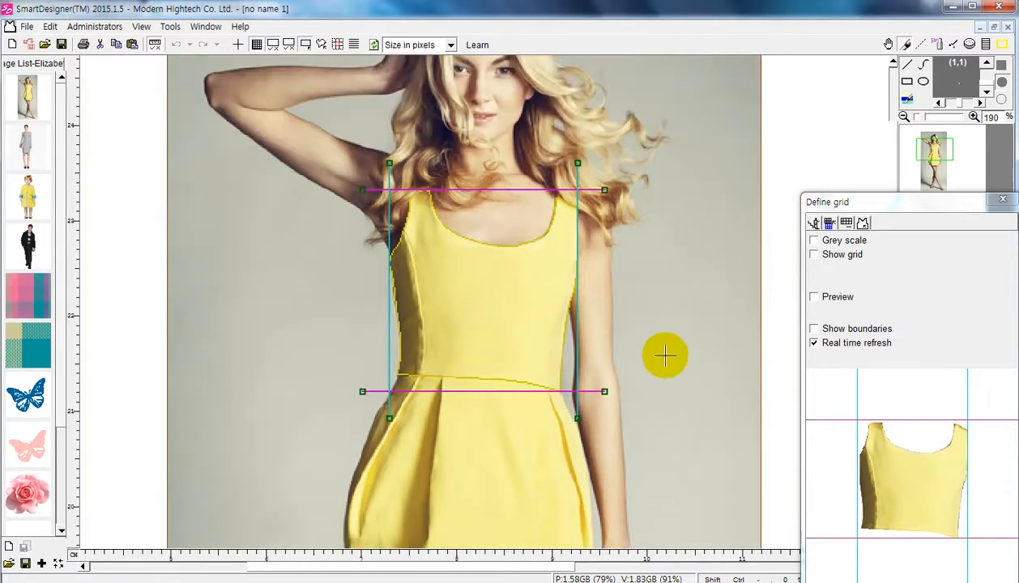
{"action": "scroll", "coordinate": [664, 355], "scroll_direction": "up", "scroll_amount": 3}
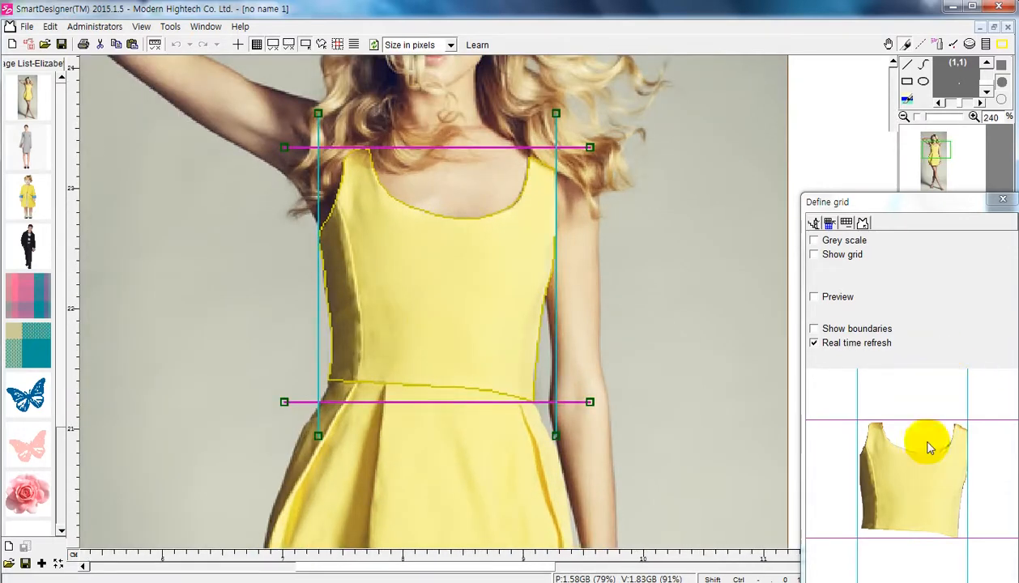
{"action": "left_click_drag", "start_coordinate": [889, 208], "coordinate": [749, 146]}
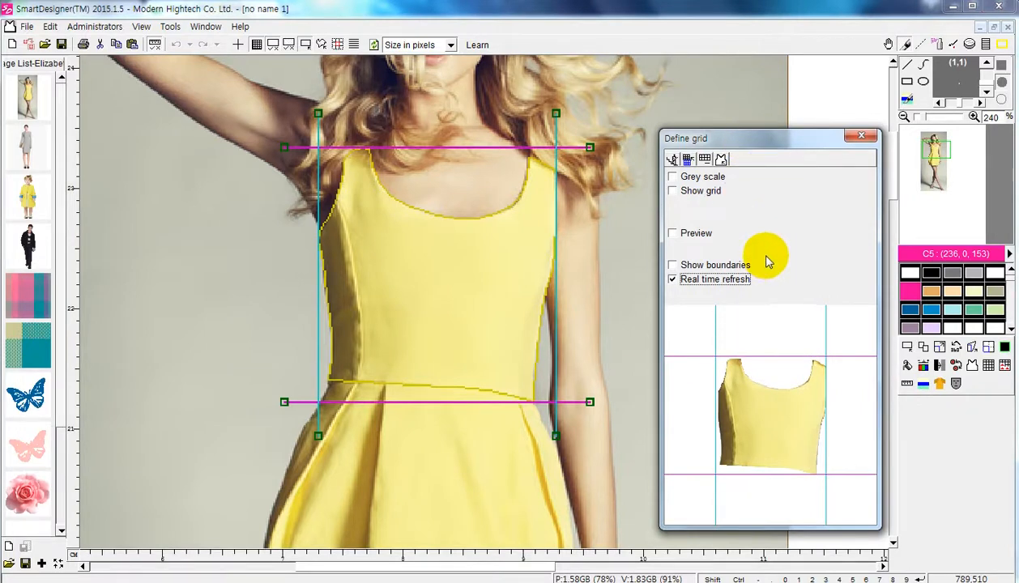
{"action": "left_click", "coordinate": [569, 226]}
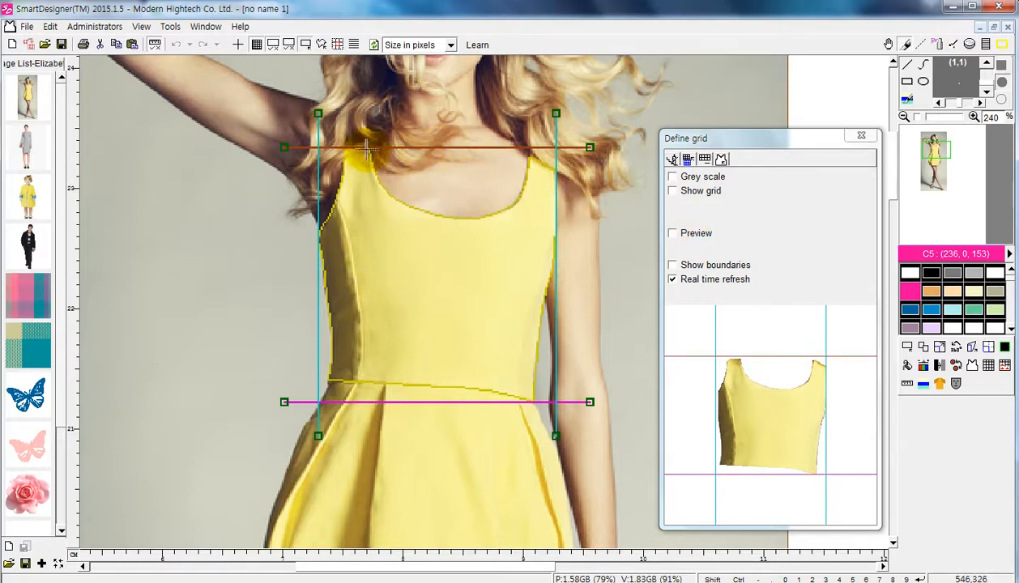
{"action": "left_click", "coordinate": [672, 233]}
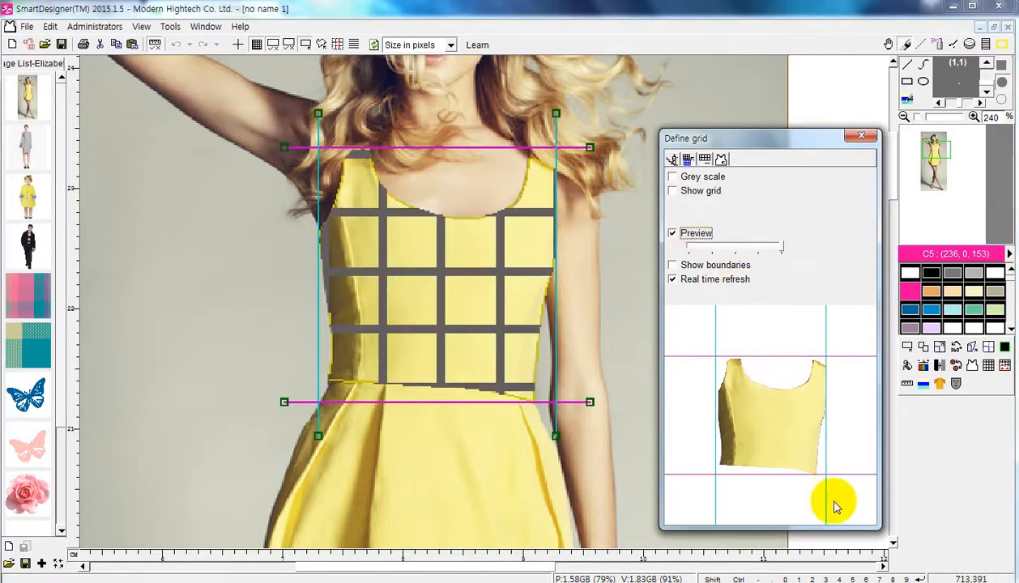
- Add three vertical control lines to the bodice grid, one toward the shaded side and two close together toward the bare-arm side
{"action": "right_click", "coordinate": [758, 409]}
{"action": "left_click", "coordinate": [760, 413]}
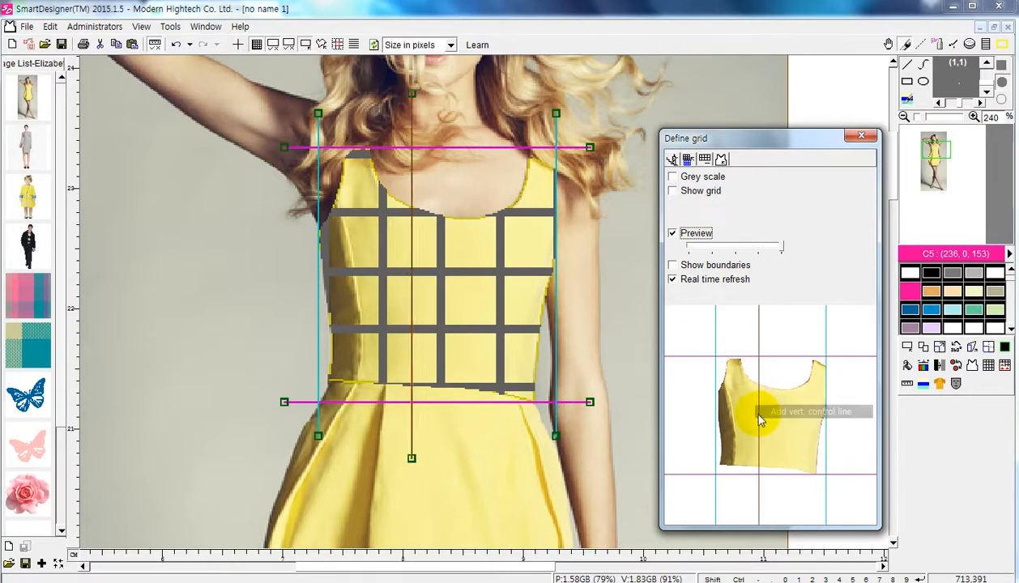
{"action": "left_click_drag", "start_coordinate": [758, 416], "coordinate": [797, 418]}
{"action": "right_click", "coordinate": [792, 419]}
{"action": "left_click", "coordinate": [808, 417]}
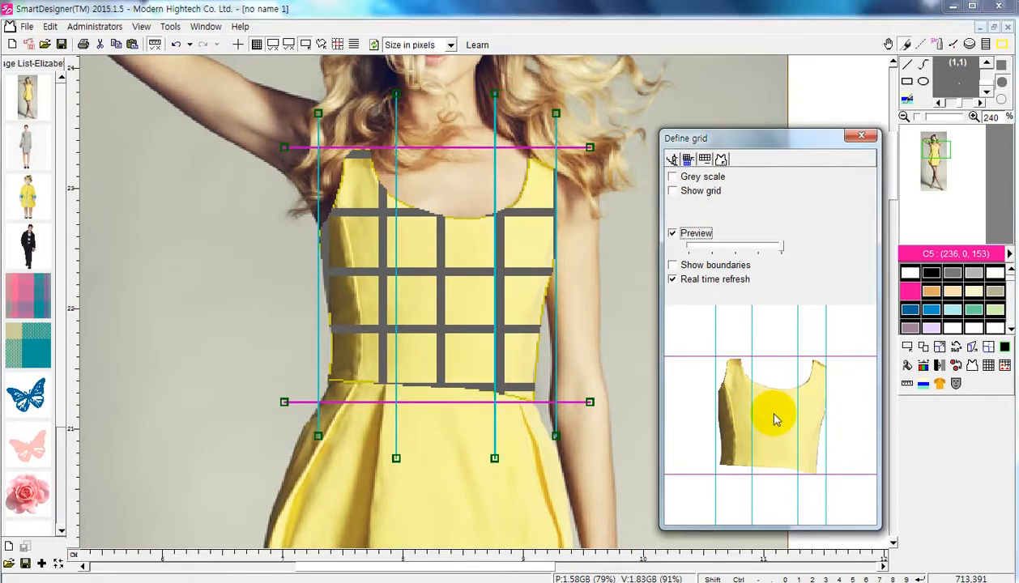
{"action": "right_click", "coordinate": [772, 416]}
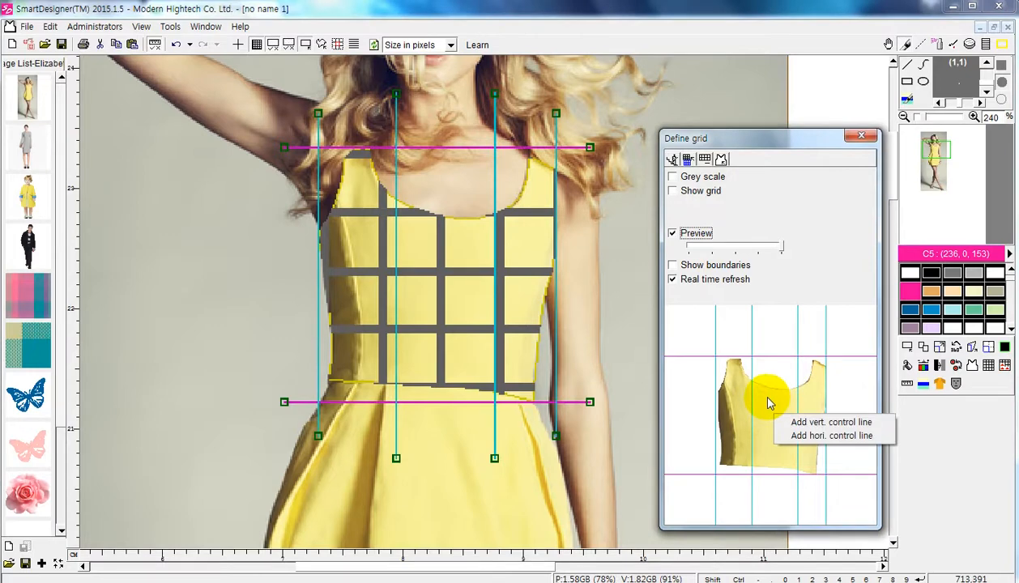
{"action": "right_click", "coordinate": [767, 397]}
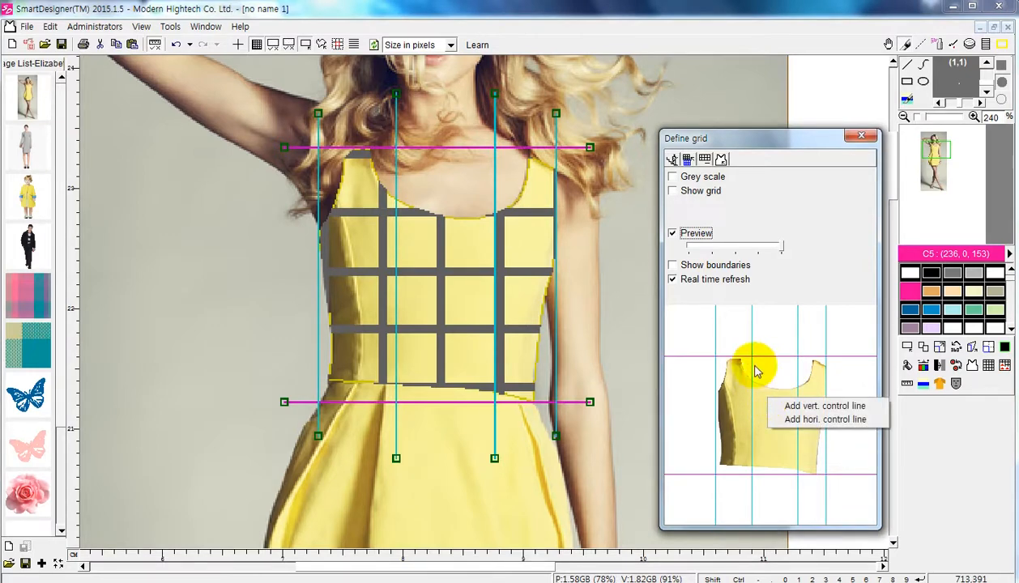
{"action": "left_click", "coordinate": [818, 406]}
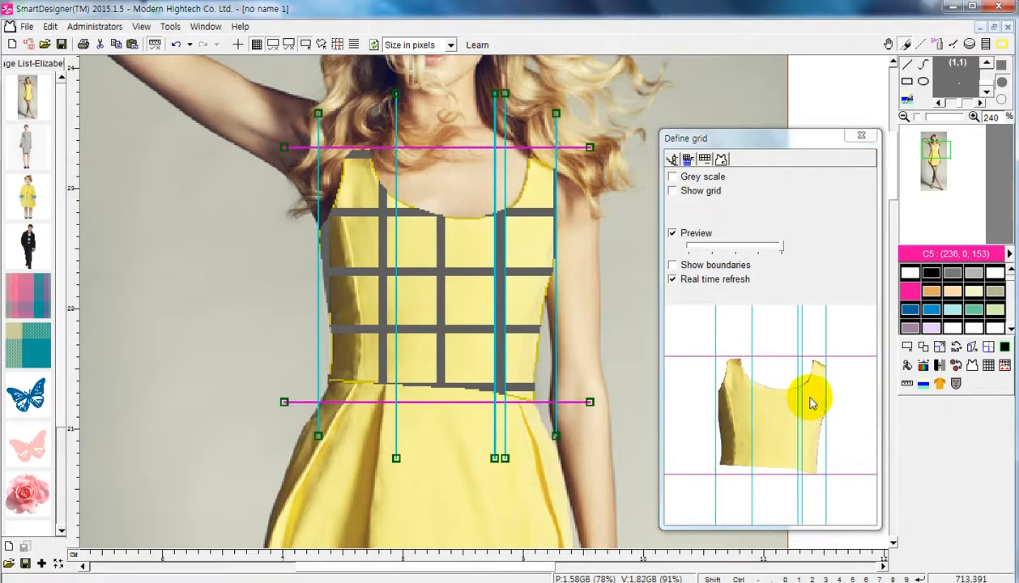
- Delete the outer of the two closely spaced vertical control lines on the bodice and add a vertical line at the centre
{"action": "right_click", "coordinate": [802, 414]}
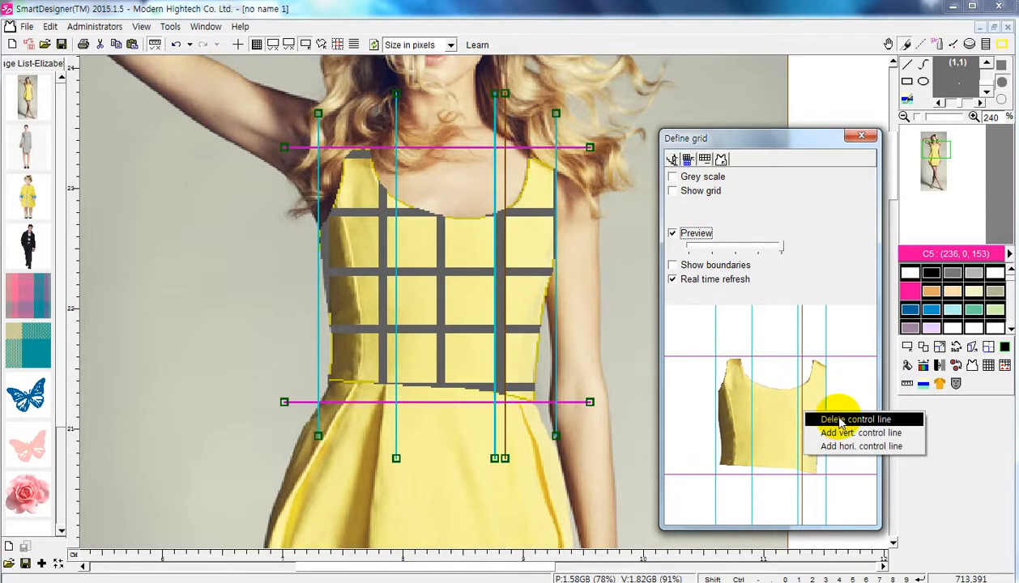
{"action": "left_click", "coordinate": [840, 421]}
{"action": "right_click", "coordinate": [773, 415]}
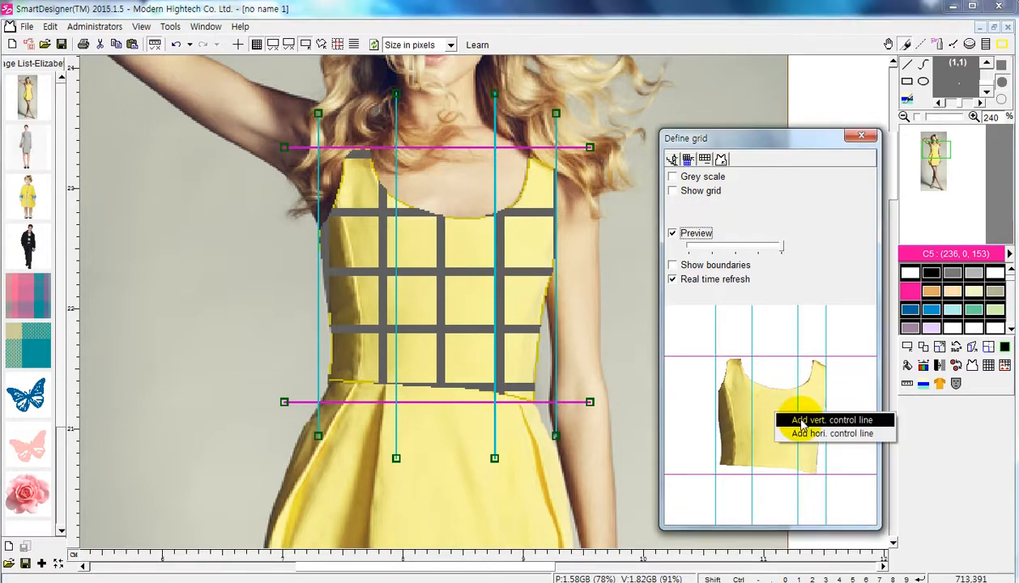
{"action": "left_click", "coordinate": [802, 421]}
- Add two horizontal control lines to the bodice grid, one across mid-bodice and one between it and the waist
{"action": "right_click", "coordinate": [785, 425]}
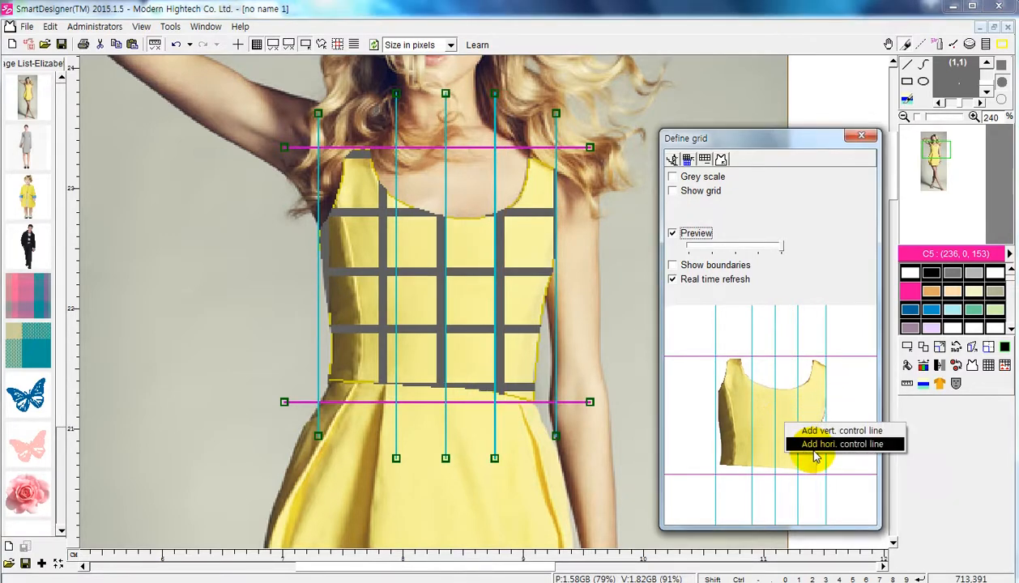
{"action": "left_click", "coordinate": [810, 444]}
{"action": "right_click", "coordinate": [774, 456]}
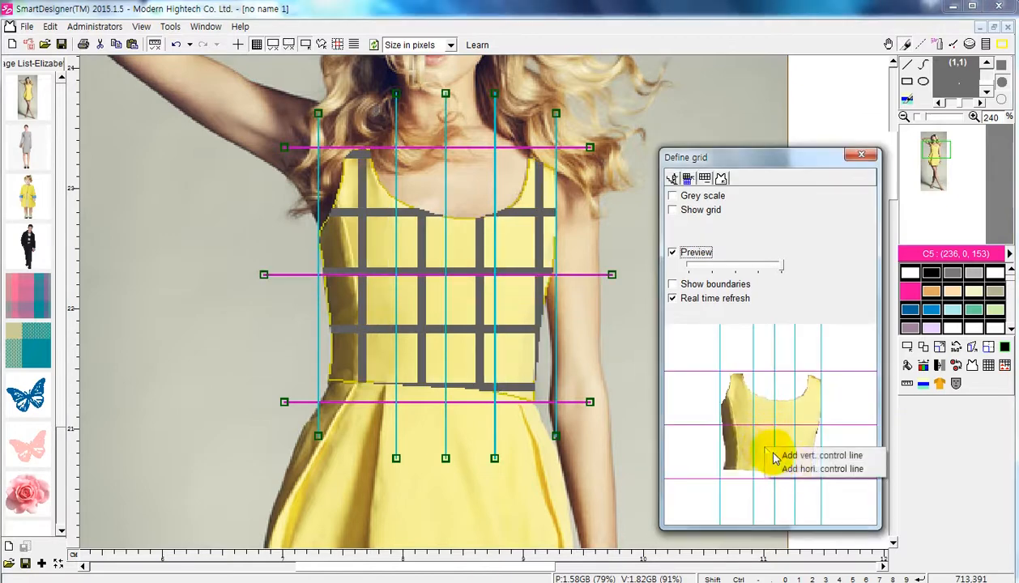
{"action": "left_click", "coordinate": [780, 468]}
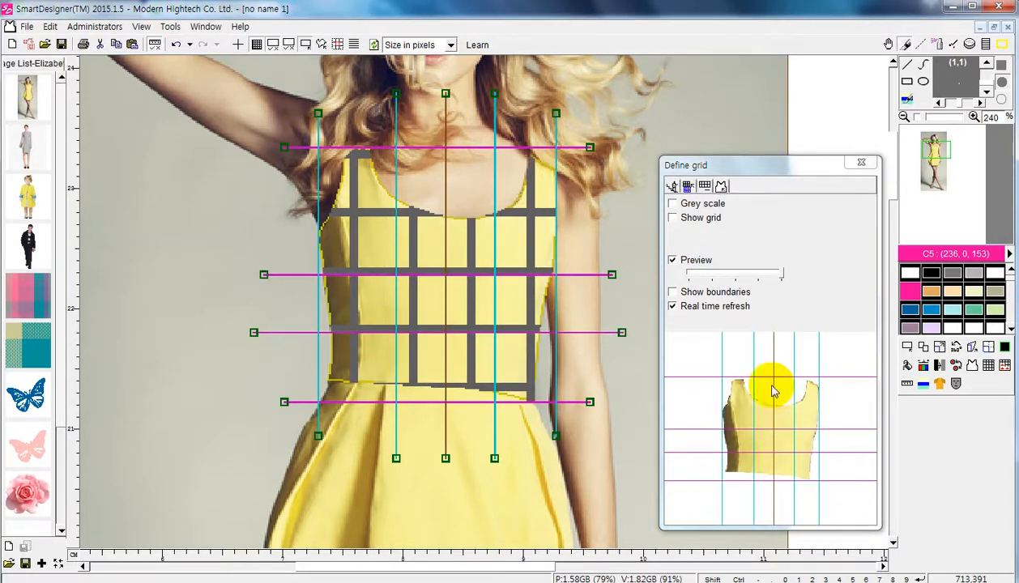
- Delete the central vertical control line and bring the two remaining inner vertical lines closer together
{"action": "right_click", "coordinate": [773, 391]}
{"action": "left_click", "coordinate": [792, 395]}
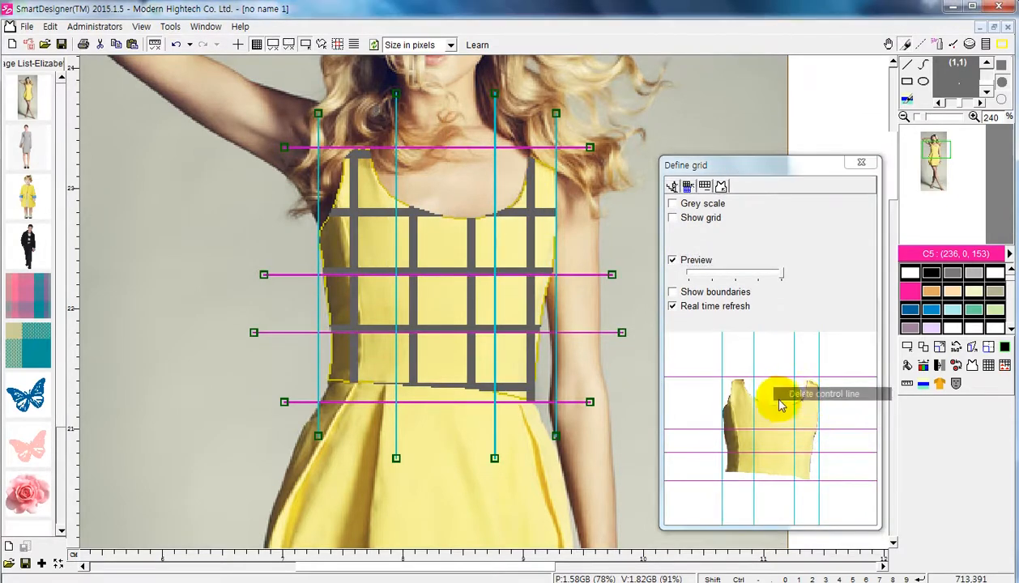
{"action": "left_click_drag", "start_coordinate": [753, 394], "coordinate": [788, 395]}
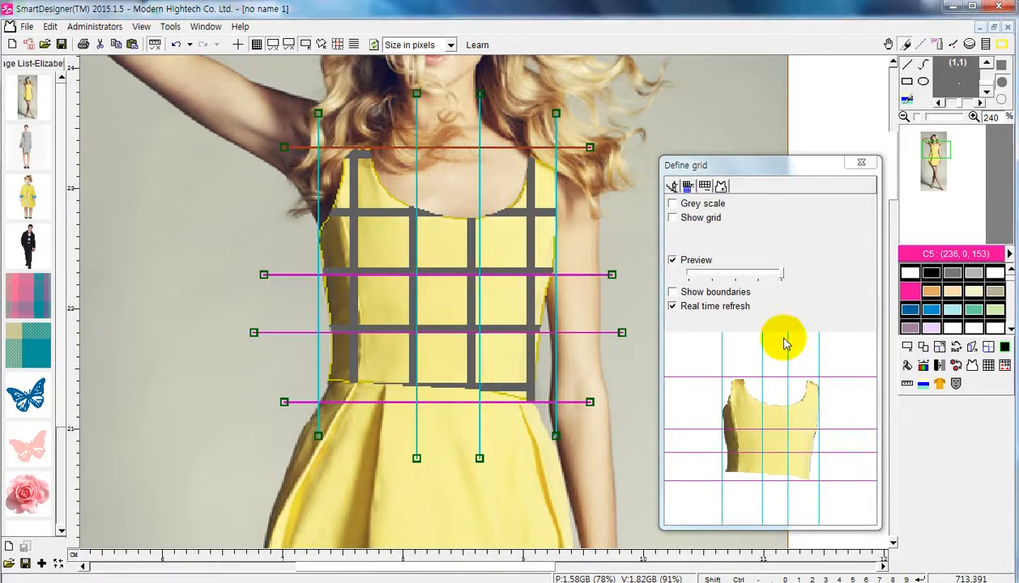
- Make the preview grid over the bodice finer, at the middle of its size range
{"action": "left_click", "coordinate": [674, 267]}
{"action": "left_click", "coordinate": [677, 267]}
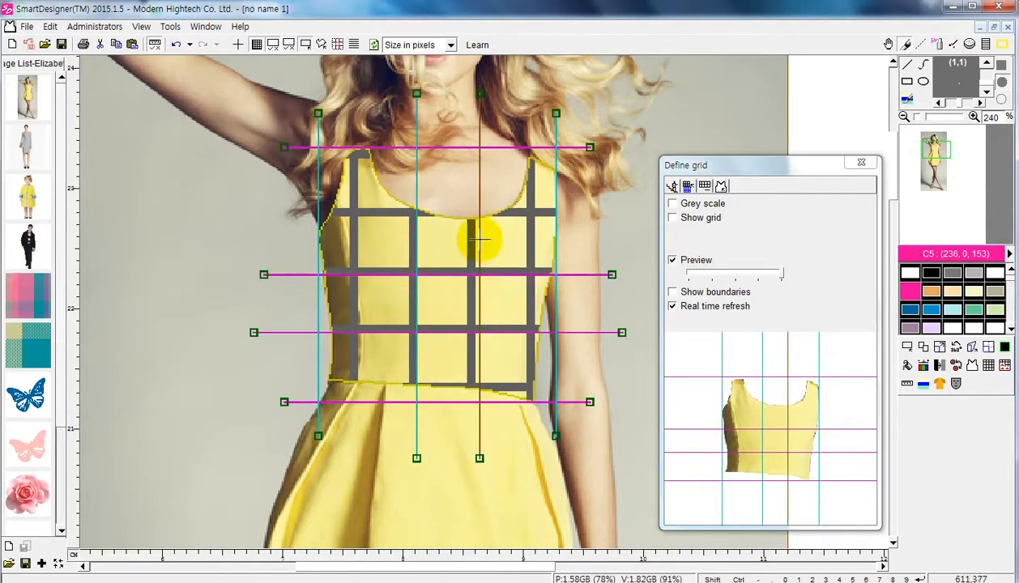
{"action": "left_click_drag", "start_coordinate": [783, 274], "coordinate": [736, 276]}
{"action": "left_click", "coordinate": [383, 259]}
{"action": "left_click", "coordinate": [374, 311]}
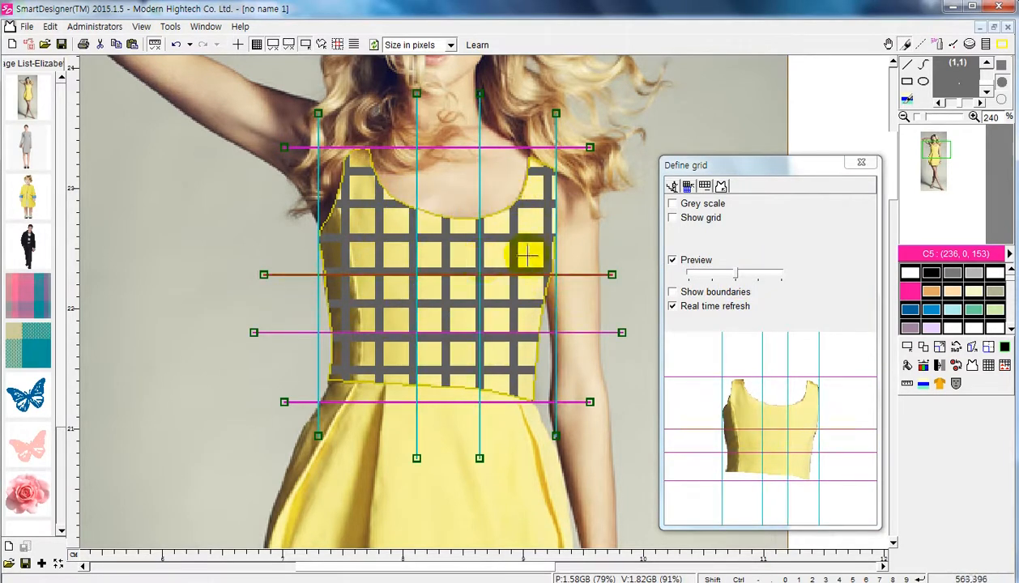
- Add four control nodes to the inner vertical line nearer the shaded side, bending it along the bodice seam from neckline to below the waist
{"action": "left_click", "coordinate": [416, 148]}
{"action": "right_click", "coordinate": [420, 160]}
{"action": "left_click", "coordinate": [423, 165]}
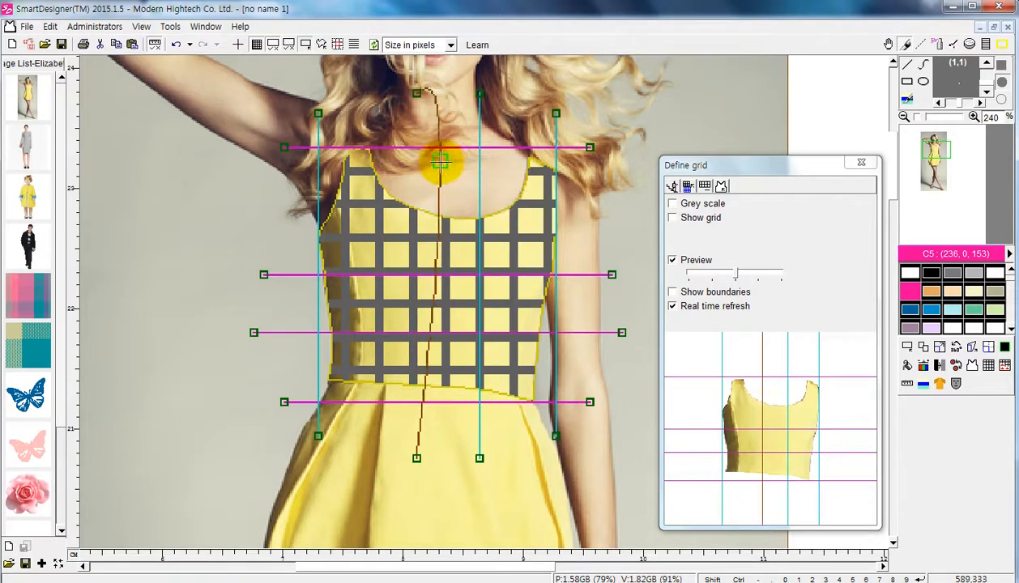
{"action": "left_click_drag", "start_coordinate": [443, 164], "coordinate": [381, 185]}
{"action": "left_click_drag", "start_coordinate": [392, 275], "coordinate": [370, 276]}
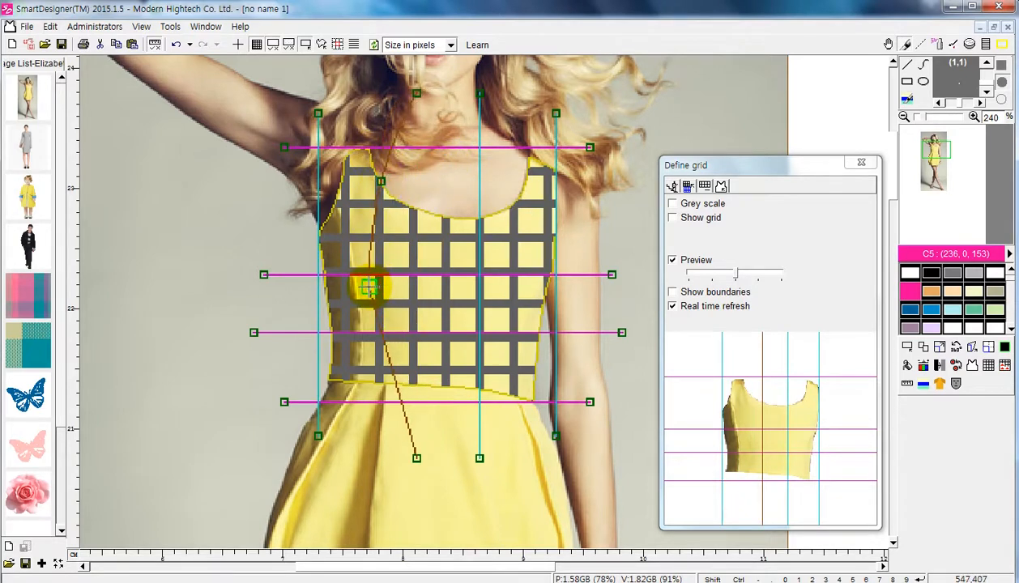
{"action": "left_click_drag", "start_coordinate": [390, 364], "coordinate": [356, 365]}
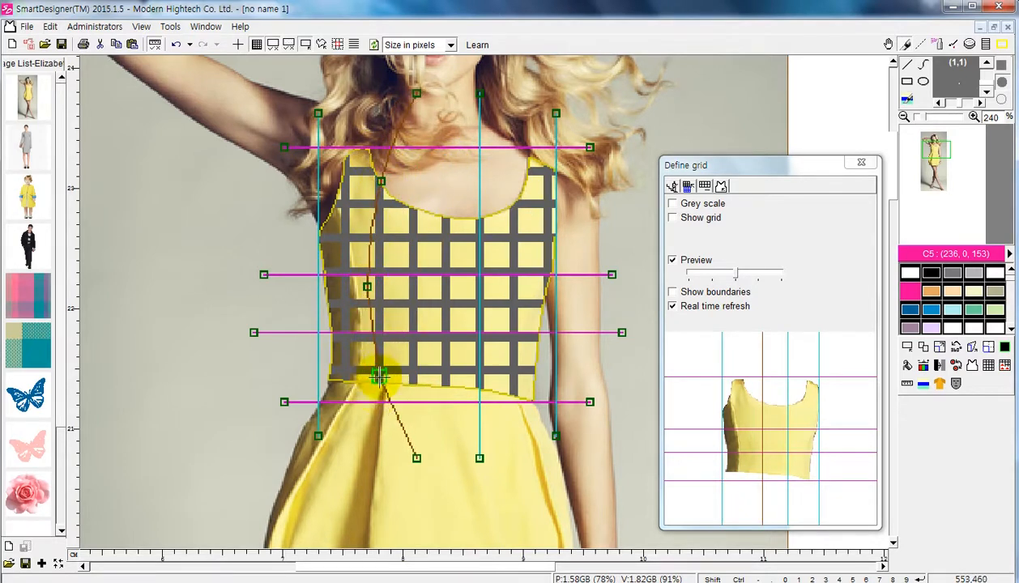
{"action": "right_click", "coordinate": [372, 419]}
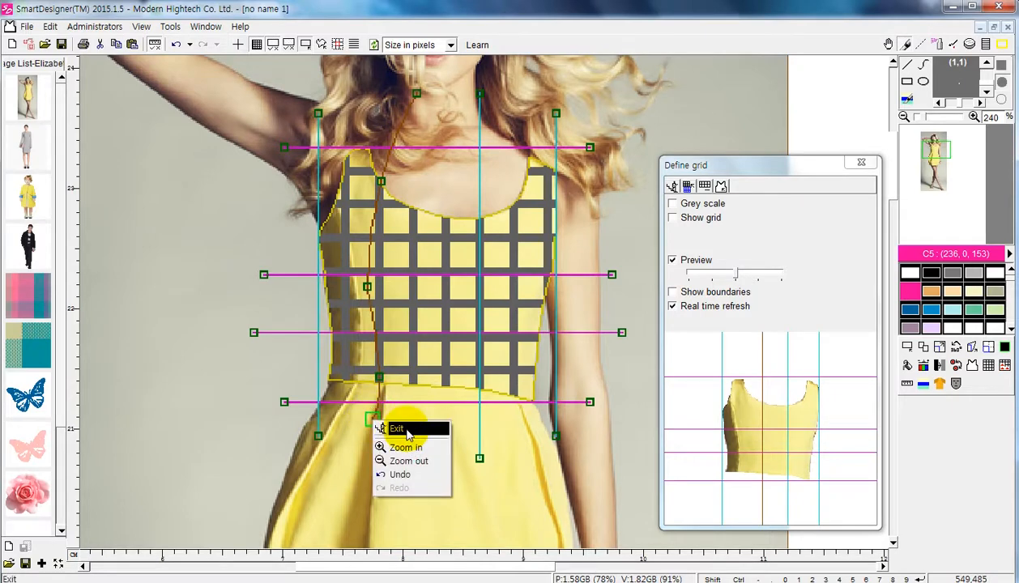
{"action": "left_click", "coordinate": [398, 425]}
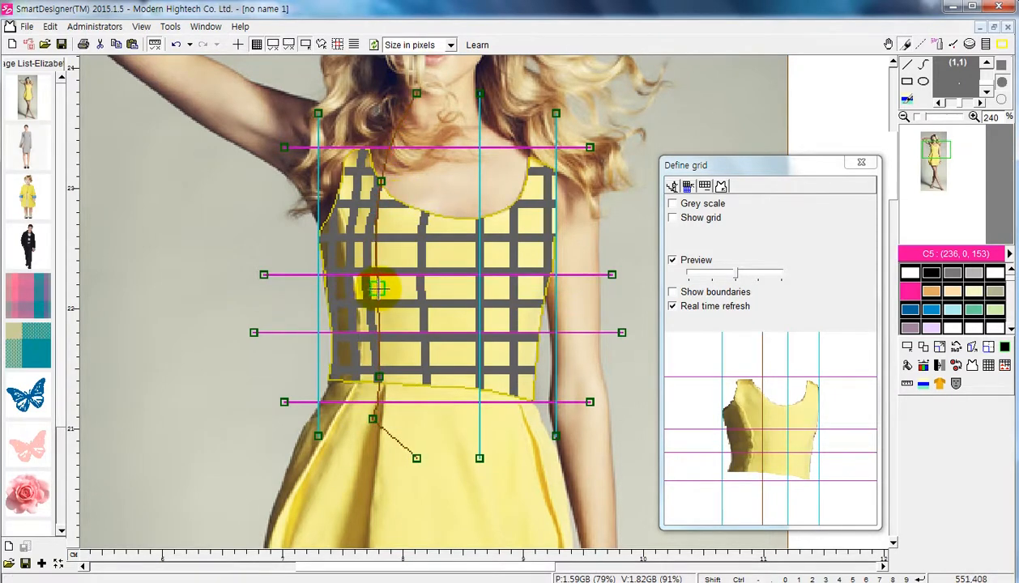
- Refine the seam-following vertical line by shifting its neckline, mid-bodice and waist nodes slightly toward the bodice centre
{"action": "left_click_drag", "start_coordinate": [397, 191], "coordinate": [392, 189]}
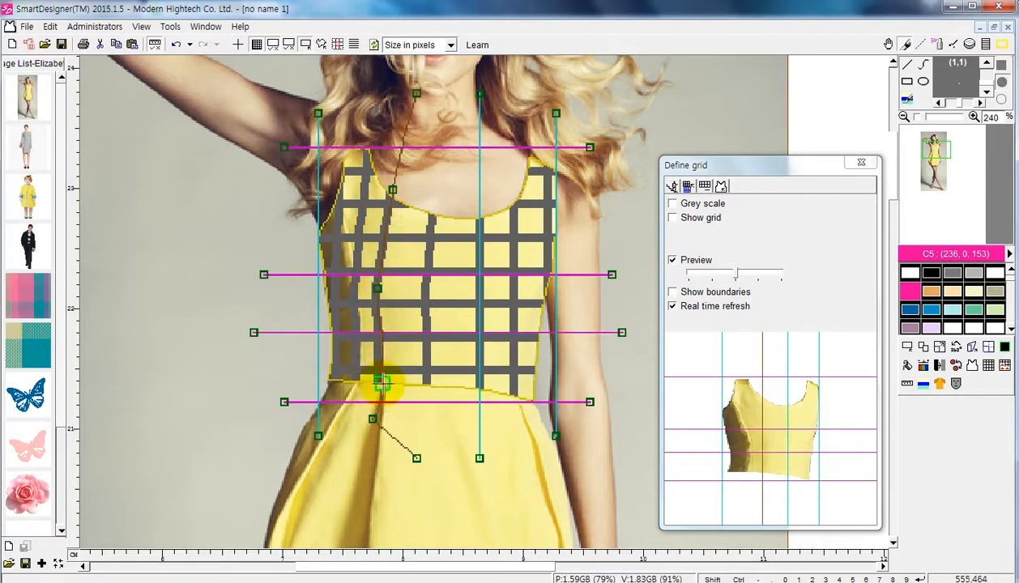
{"action": "left_click", "coordinate": [382, 383]}
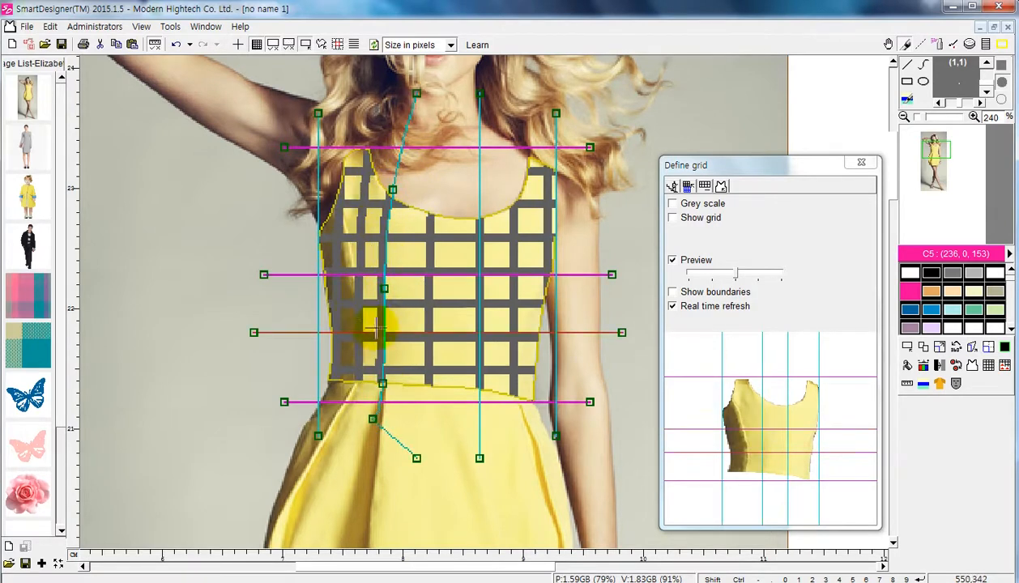
{"action": "left_click", "coordinate": [478, 223]}
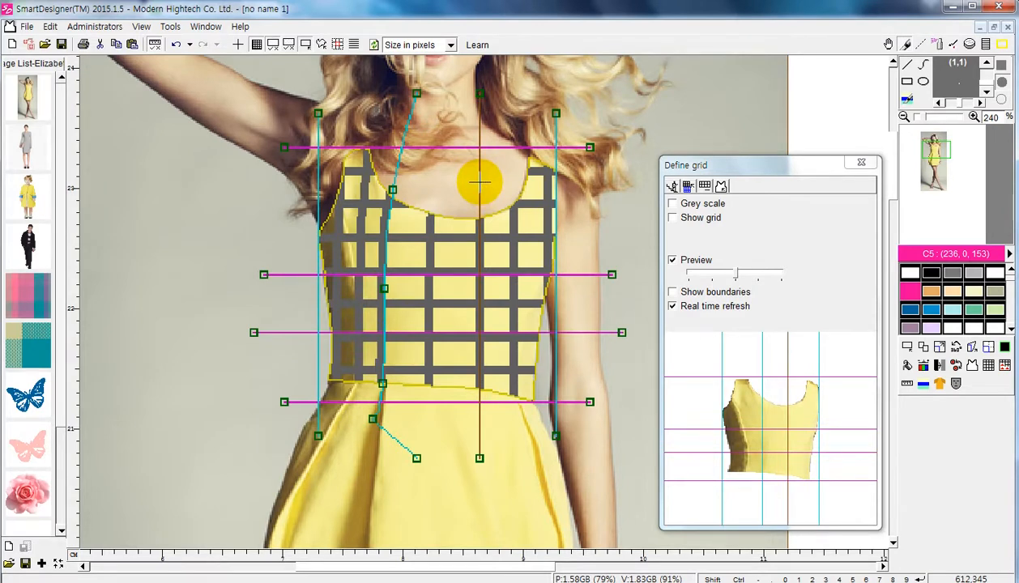
{"action": "left_click", "coordinate": [392, 189]}
- Add four control nodes to the other inner vertical line, curving it through the bodice centre from the neckline to below the waist
{"action": "left_click", "coordinate": [481, 177]}
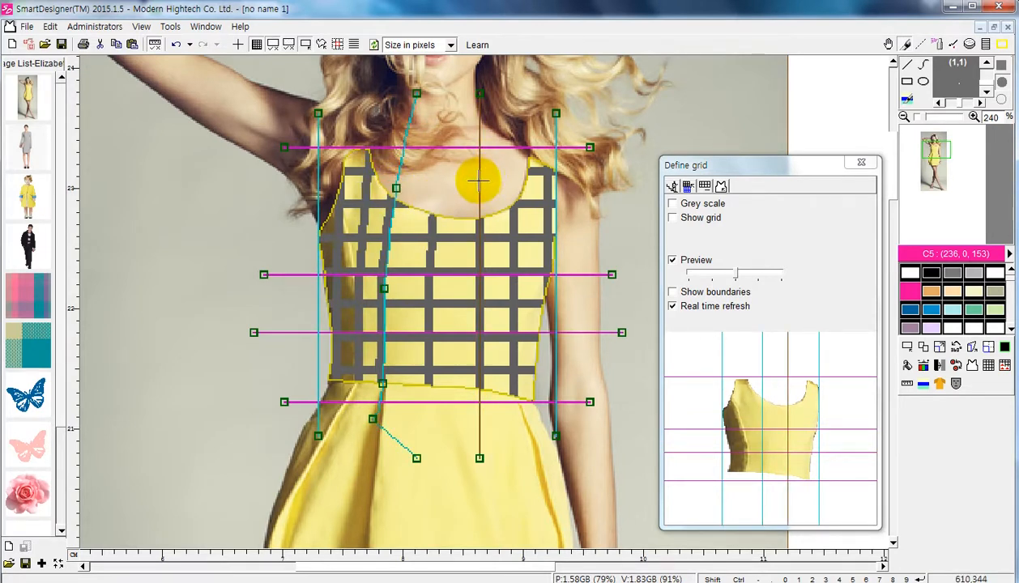
{"action": "right_click", "coordinate": [481, 179]}
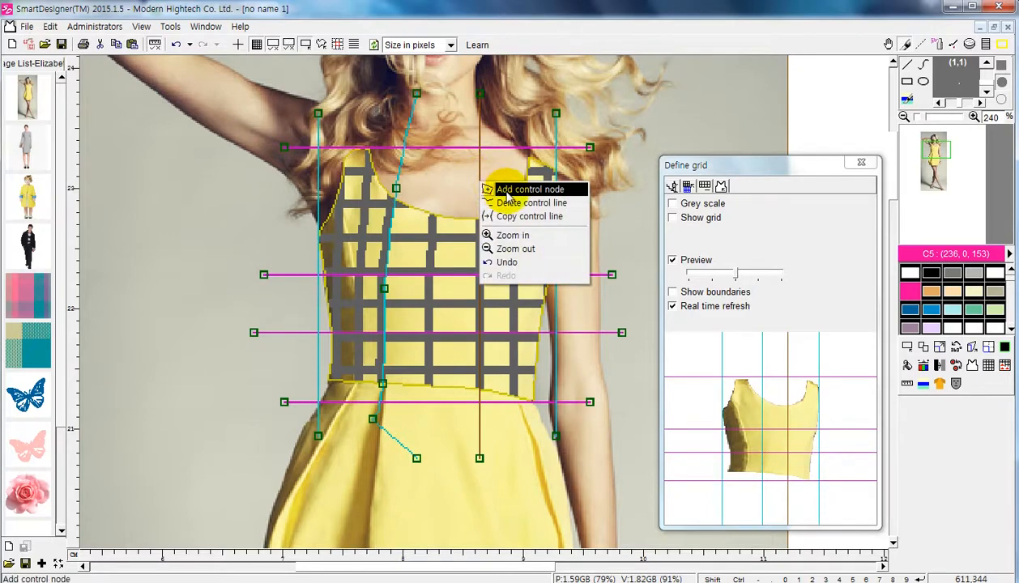
{"action": "left_click", "coordinate": [501, 191]}
{"action": "left_click", "coordinate": [455, 203]}
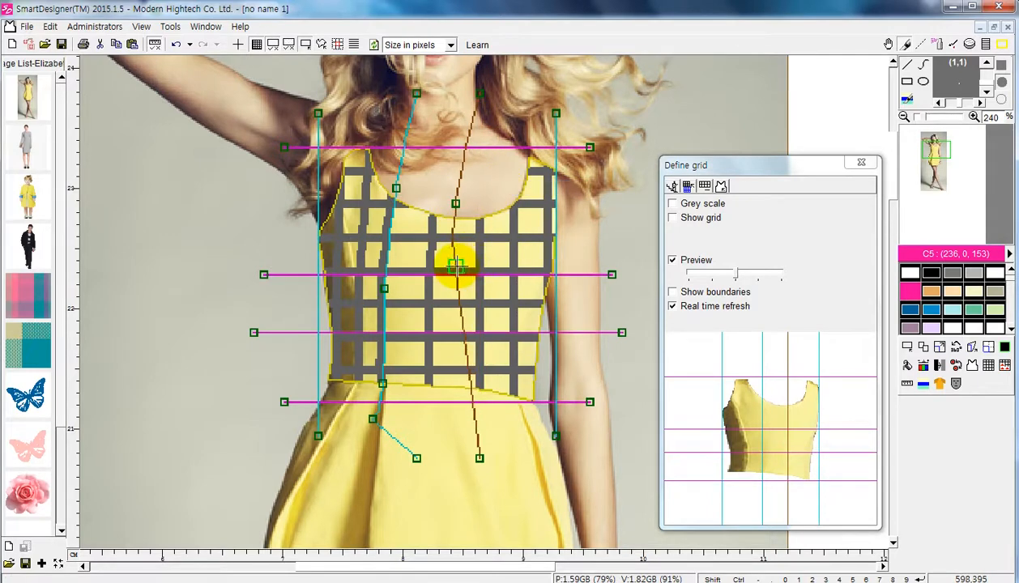
{"action": "left_click", "coordinate": [455, 266]}
{"action": "left_click", "coordinate": [471, 359]}
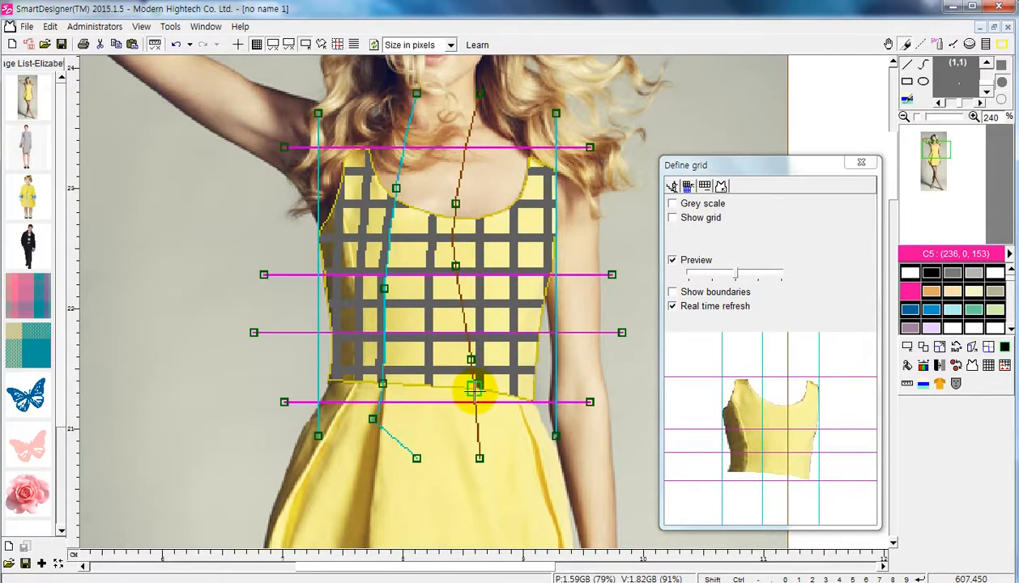
{"action": "right_click", "coordinate": [463, 401]}
{"action": "left_click", "coordinate": [486, 410]}
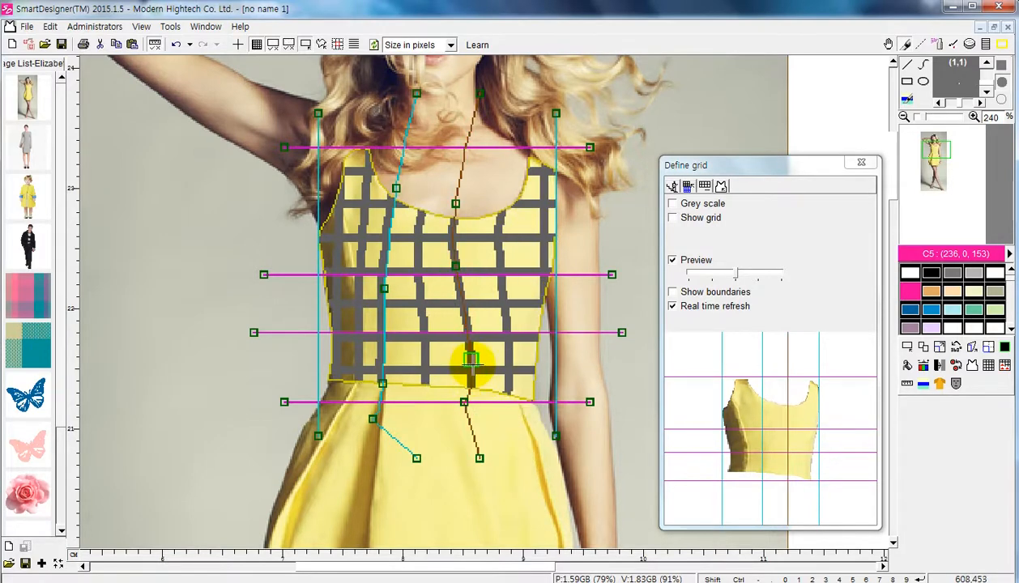
- Smooth the central vertical line by moving its upper end toward the shaded side and repositioning its neckline, mid-bodice and lower nodes
{"action": "left_click", "coordinate": [456, 363]}
{"action": "left_click", "coordinate": [462, 260]}
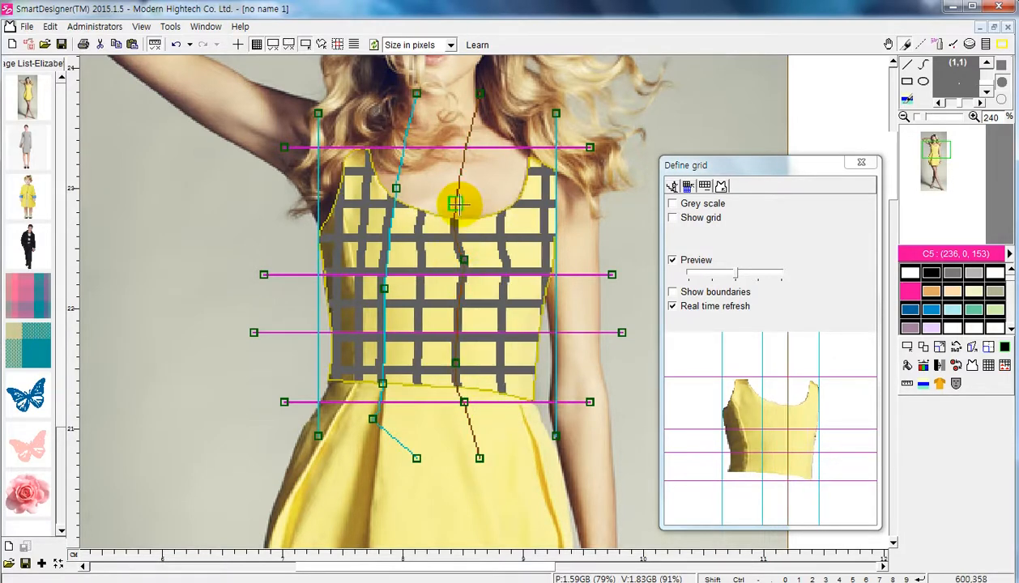
{"action": "left_click", "coordinate": [469, 204]}
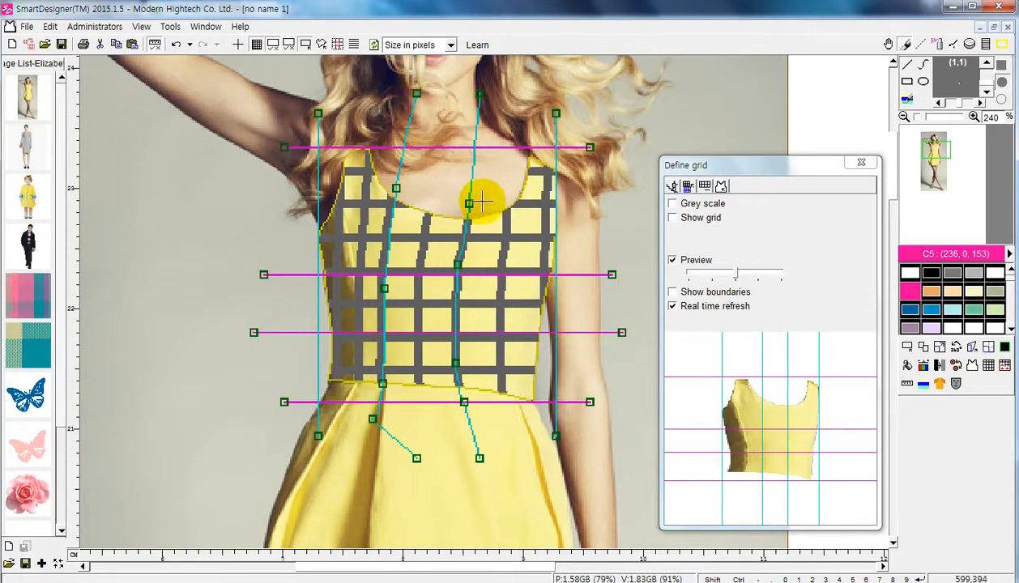
{"action": "mouse_move", "coordinate": [469, 203]}
{"action": "left_mouse_down"}
{"action": "mouse_move", "coordinate": [456, 195]}
{"action": "mouse_move", "coordinate": [467, 197]}
{"action": "left_mouse_up"}
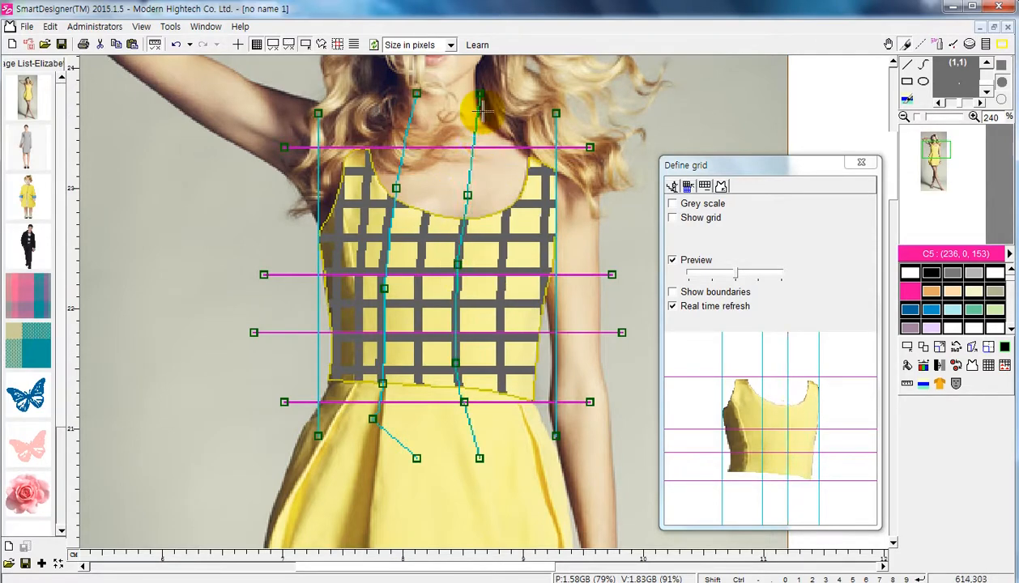
{"action": "left_click_drag", "start_coordinate": [479, 95], "coordinate": [450, 92]}
{"action": "left_click", "coordinate": [473, 273]}
{"action": "left_click_drag", "start_coordinate": [456, 266], "coordinate": [473, 285]}
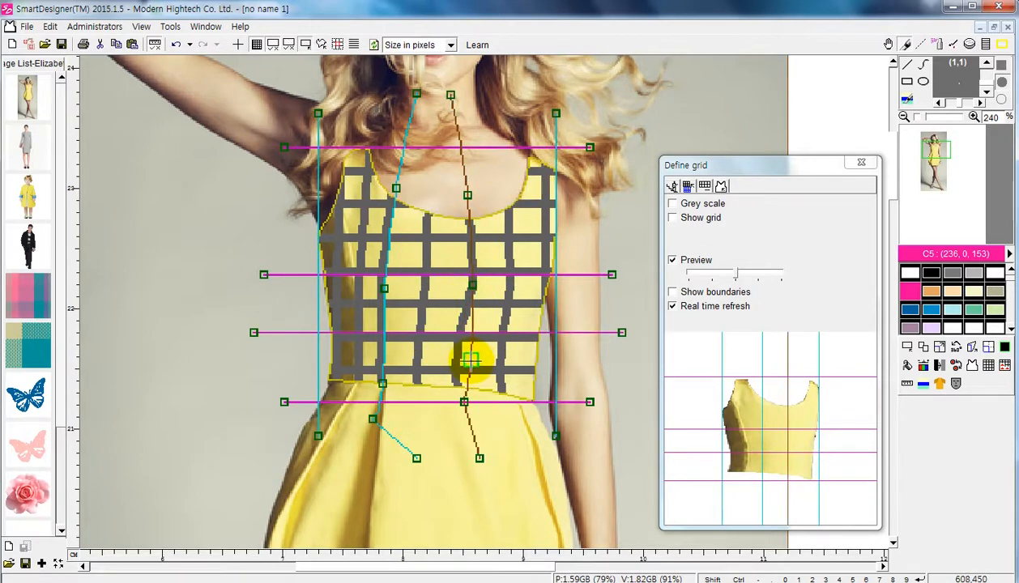
{"action": "left_click_drag", "start_coordinate": [472, 360], "coordinate": [471, 360]}
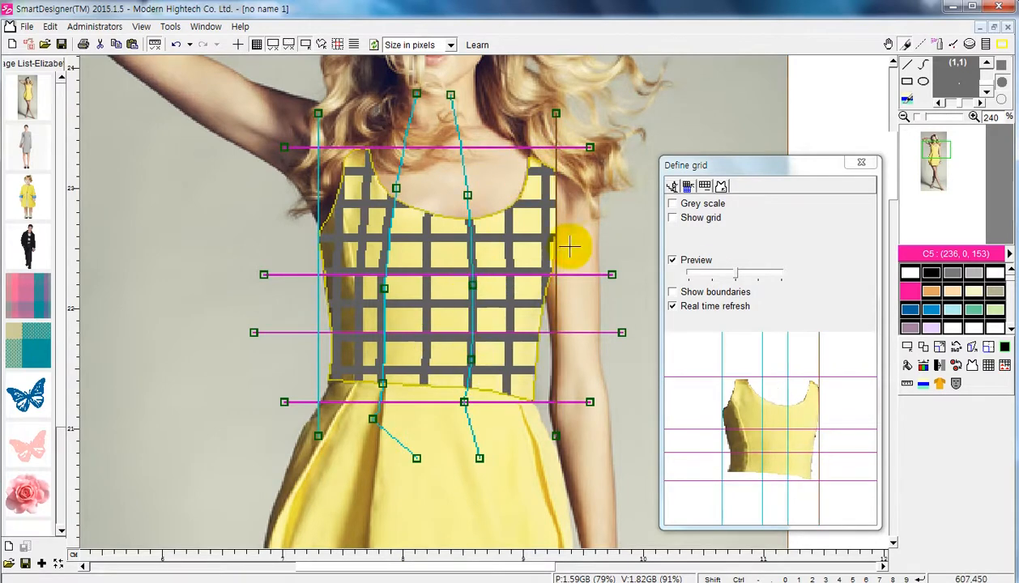
- Add a vertical control line near the bare-arm side, shape it with four control nodes along the bodice contour, and move its upper end inward
{"action": "right_click", "coordinate": [806, 417]}
{"action": "left_click", "coordinate": [822, 423]}
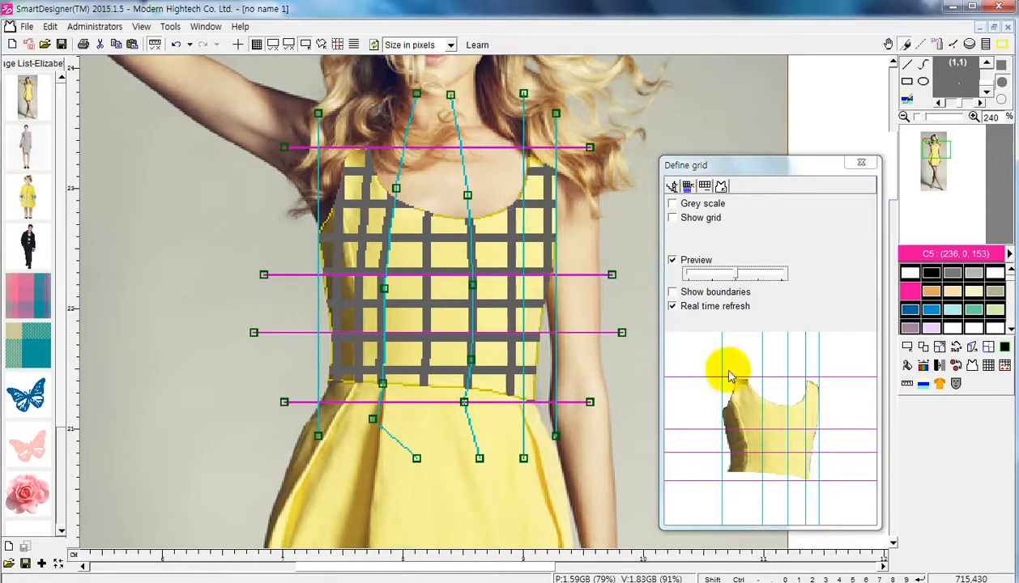
{"action": "right_click", "coordinate": [523, 195]}
{"action": "left_click", "coordinate": [543, 206]}
{"action": "left_click_drag", "start_coordinate": [524, 195], "coordinate": [519, 193]}
{"action": "left_click_drag", "start_coordinate": [523, 255], "coordinate": [536, 262]}
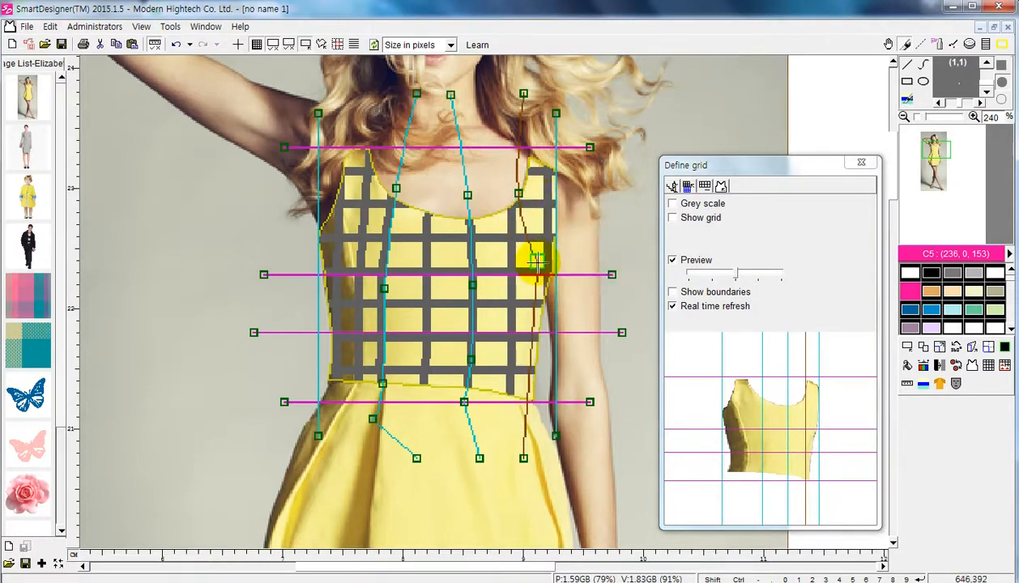
{"action": "mouse_move", "coordinate": [529, 349]}
{"action": "left_mouse_down"}
{"action": "mouse_move", "coordinate": [538, 353]}
{"action": "mouse_move", "coordinate": [530, 348]}
{"action": "left_mouse_up"}
{"action": "left_click_drag", "start_coordinate": [525, 387], "coordinate": [516, 391]}
{"action": "right_click", "coordinate": [515, 394]}
{"action": "left_click", "coordinate": [537, 407]}
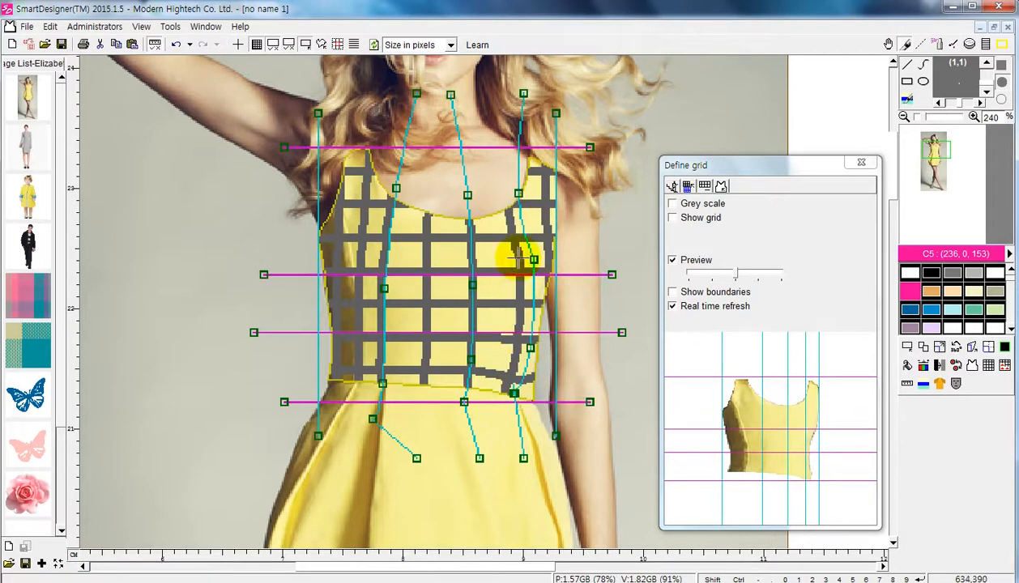
{"action": "left_click_drag", "start_coordinate": [519, 194], "coordinate": [528, 191]}
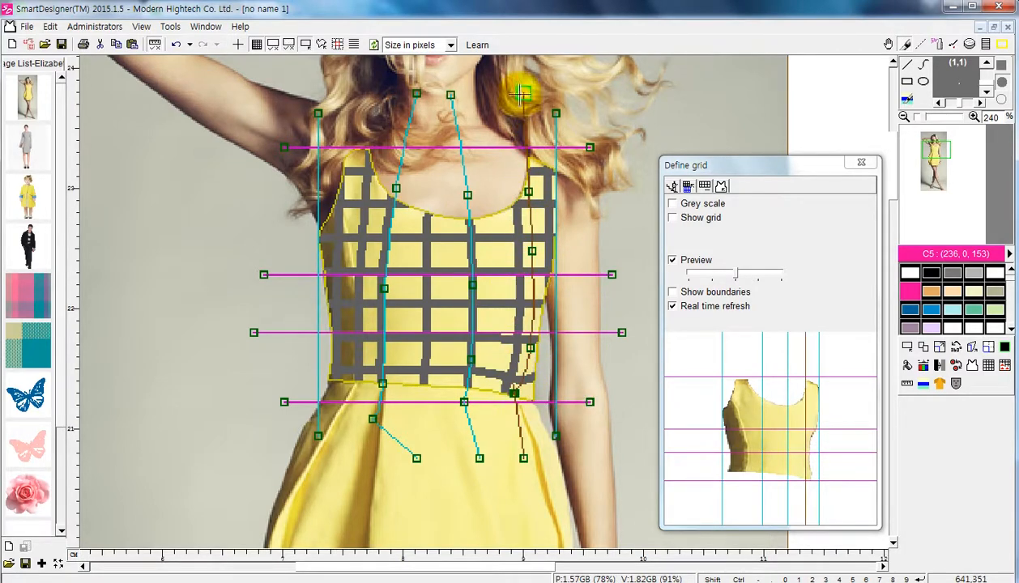
{"action": "left_click", "coordinate": [467, 224]}
- Shift the whole seam-following vertical line away from the shaded side toward the bodice centre
{"action": "left_click", "coordinate": [384, 259]}
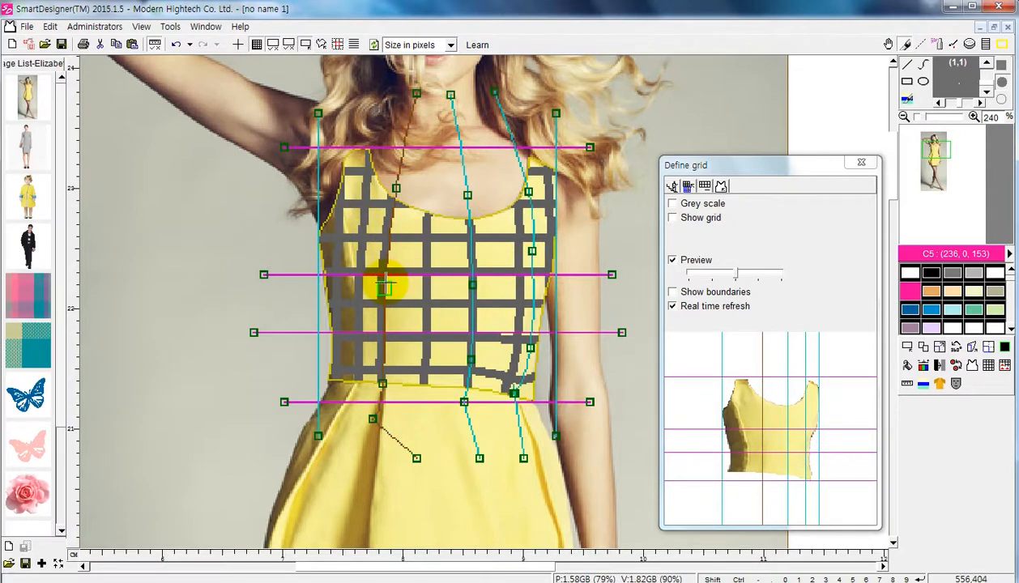
{"action": "left_click_drag", "start_coordinate": [386, 284], "coordinate": [384, 284]}
{"action": "left_click_drag", "start_coordinate": [392, 238], "coordinate": [409, 237]}
- Add four control nodes to the upper inner horizontal line, curving it across the bust from the shaded armhole to the opposite side
{"action": "left_click", "coordinate": [323, 275]}
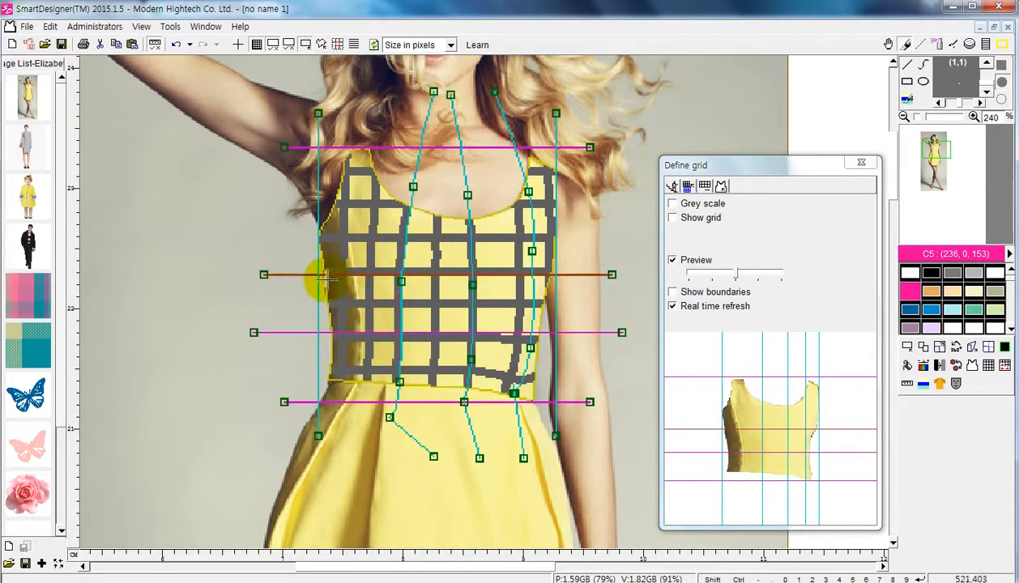
{"action": "right_click", "coordinate": [323, 274]}
{"action": "left_click", "coordinate": [341, 282]}
{"action": "left_click", "coordinate": [318, 238]}
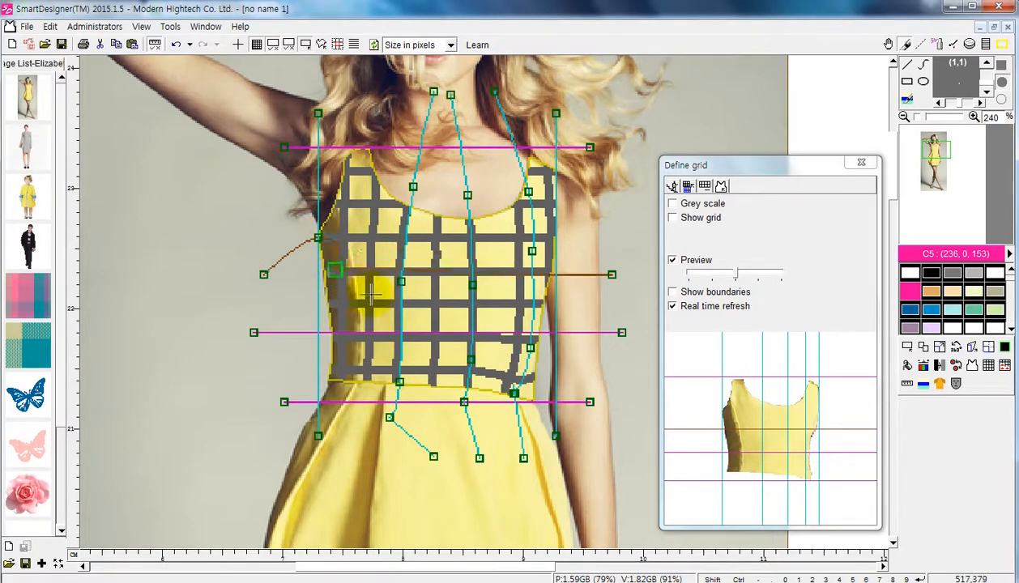
{"action": "left_click", "coordinate": [374, 259]}
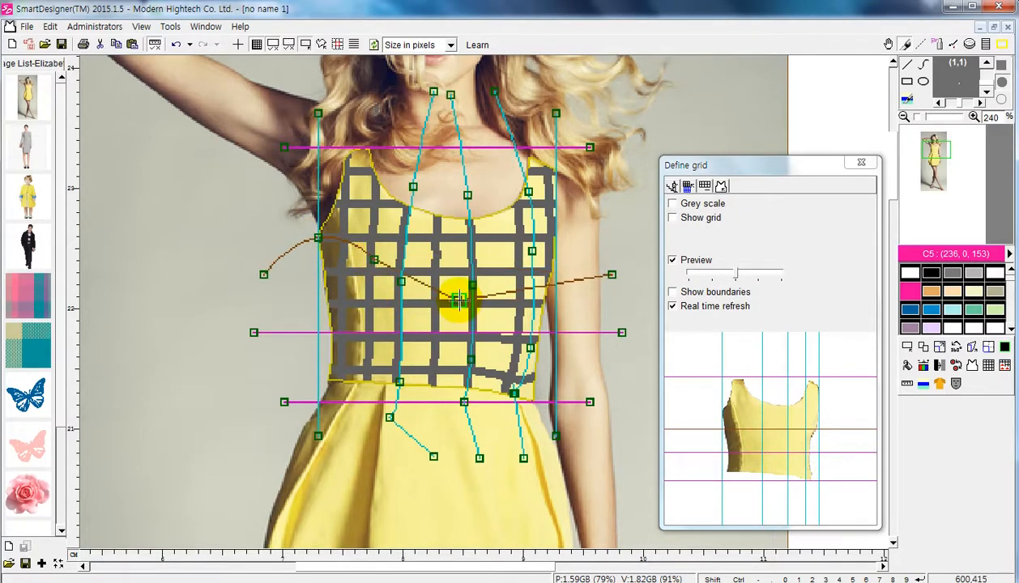
{"action": "left_click", "coordinate": [458, 301]}
{"action": "left_click", "coordinate": [556, 253]}
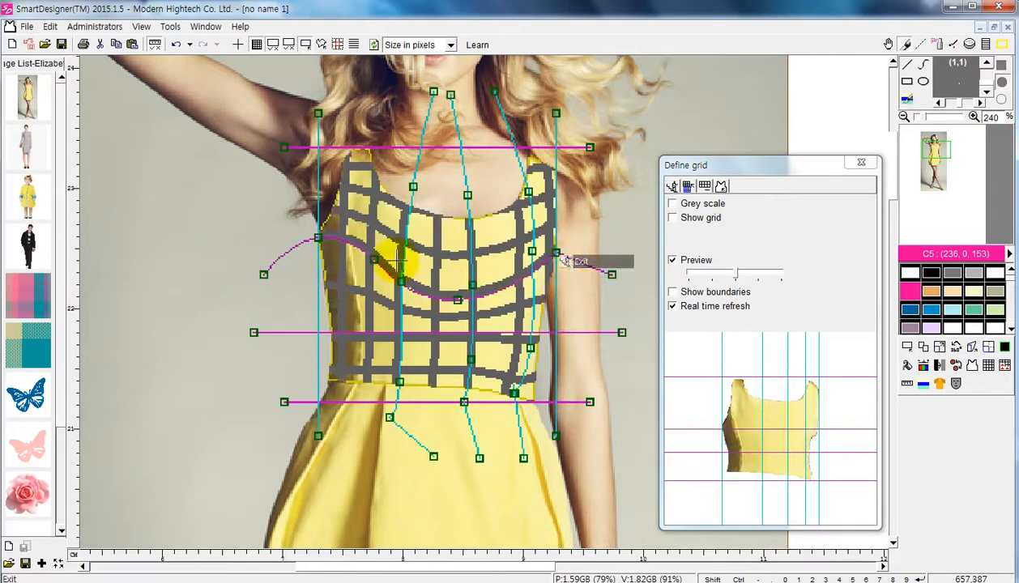
- Smooth the bust line by raising its shaded-side end, lowering the two nodes on that side and raising the centre node
{"action": "left_click_drag", "start_coordinate": [263, 275], "coordinate": [272, 207]}
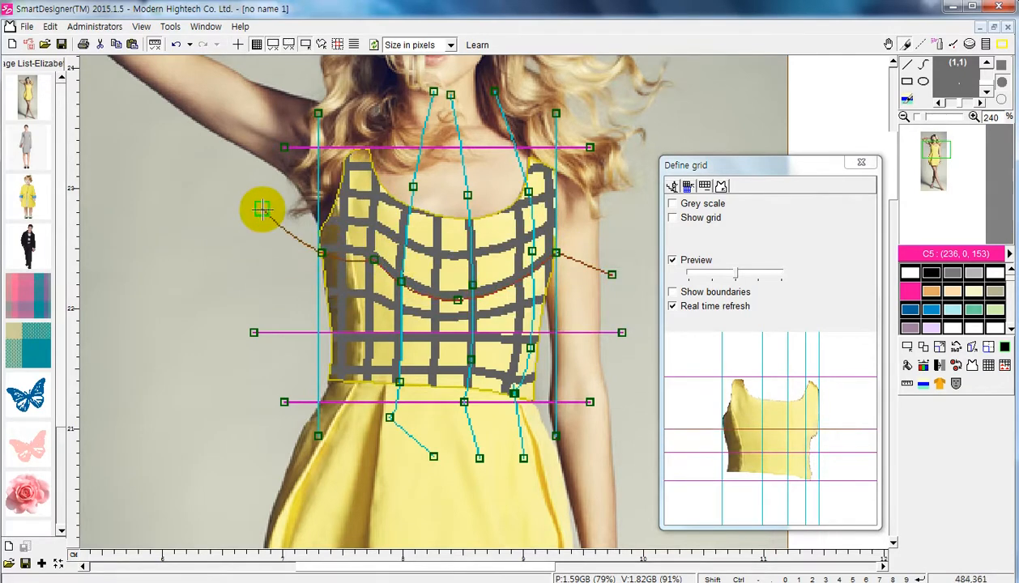
{"action": "left_click", "coordinate": [359, 277]}
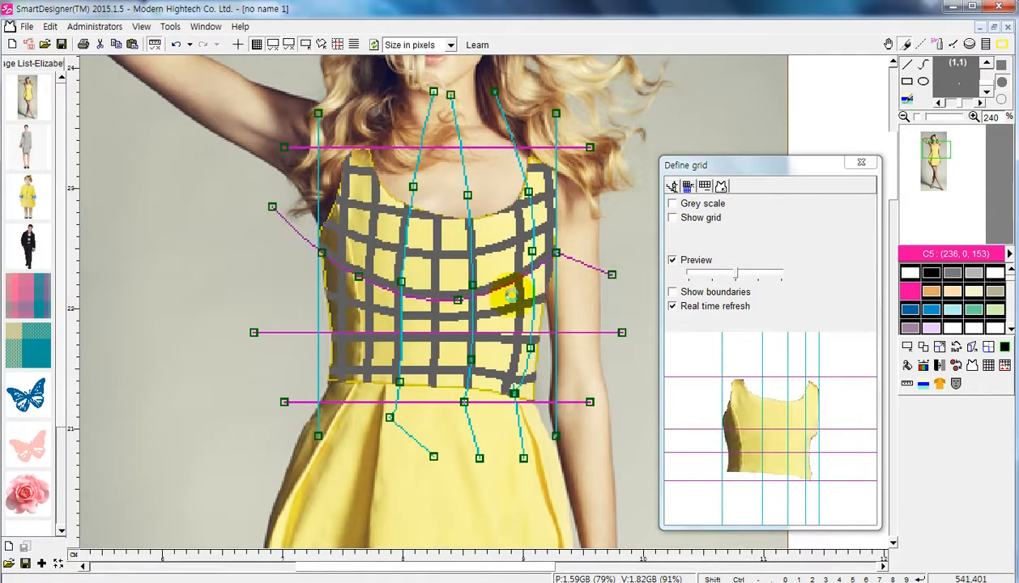
{"action": "mouse_move", "coordinate": [457, 299]}
{"action": "left_mouse_down"}
{"action": "mouse_move", "coordinate": [451, 276]}
{"action": "mouse_move", "coordinate": [527, 273]}
{"action": "mouse_move", "coordinate": [439, 278]}
{"action": "mouse_move", "coordinate": [454, 281]}
{"action": "left_mouse_up"}
- Add four control nodes to the lower inner horizontal line, curving it across the bodice between the bust and the waist
{"action": "right_click", "coordinate": [330, 323]}
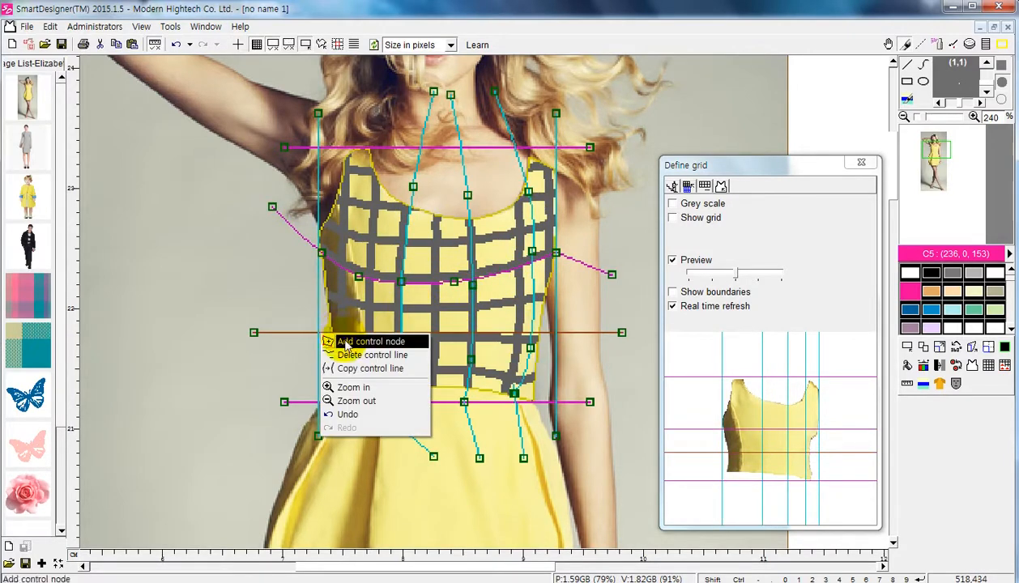
{"action": "left_click", "coordinate": [350, 340]}
{"action": "left_click", "coordinate": [331, 323]}
{"action": "left_click", "coordinate": [367, 341]}
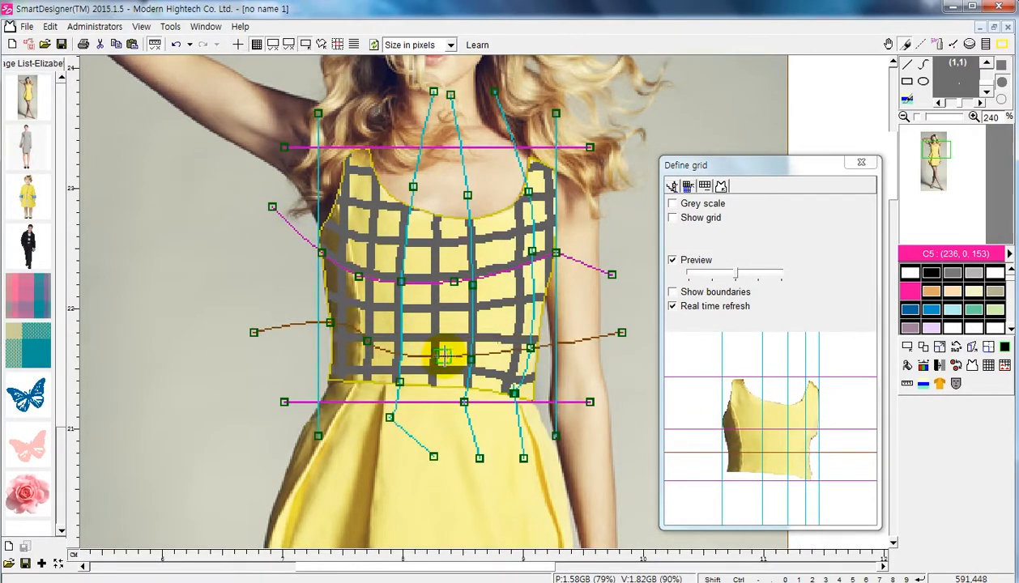
{"action": "left_click", "coordinate": [451, 356]}
{"action": "right_click", "coordinate": [542, 334]}
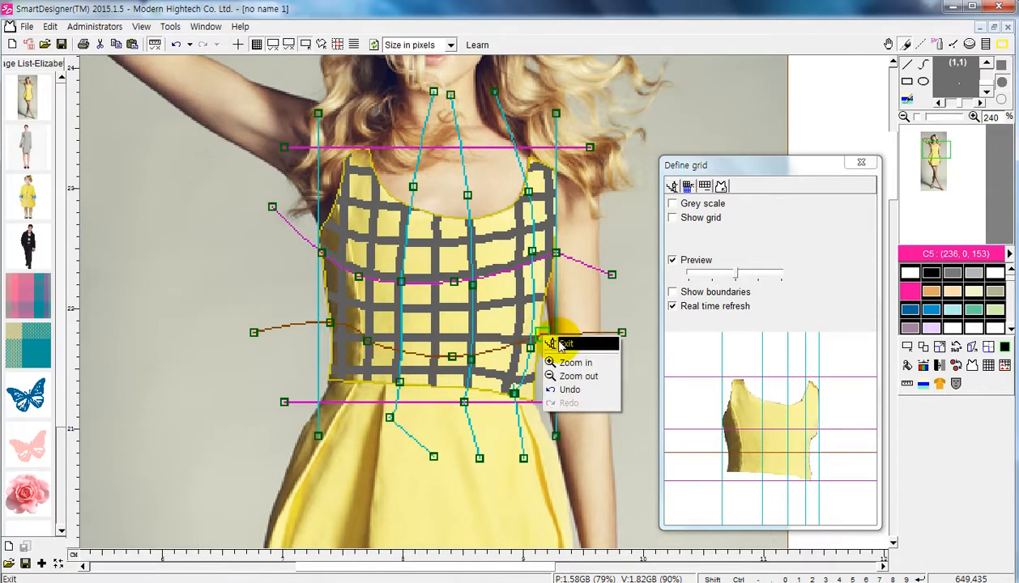
{"action": "left_click", "coordinate": [554, 344]}
- Smooth the lower curve by raising its shaded-side end, adjusting its nodes and adding a fifth node near the bare-arm side
{"action": "left_click_drag", "start_coordinate": [254, 333], "coordinate": [257, 263]}
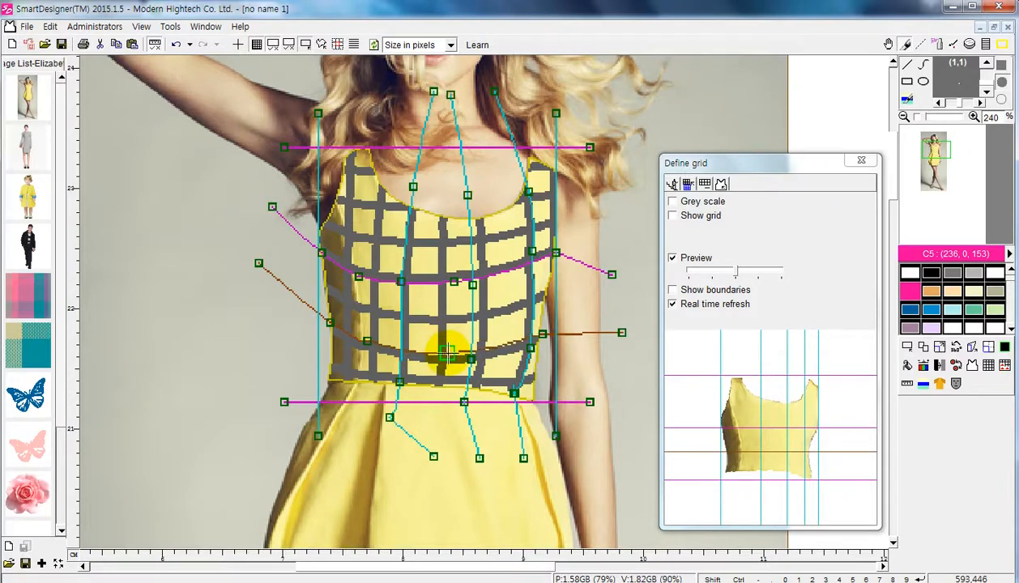
{"action": "left_click_drag", "start_coordinate": [450, 357], "coordinate": [448, 353]}
{"action": "left_click_drag", "start_coordinate": [370, 336], "coordinate": [370, 336]}
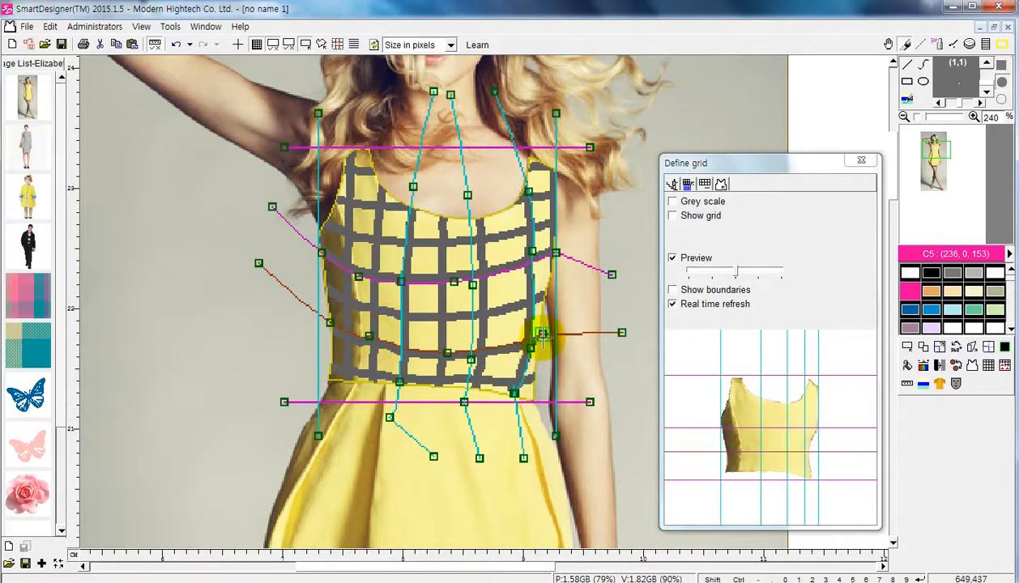
{"action": "left_click", "coordinate": [559, 326]}
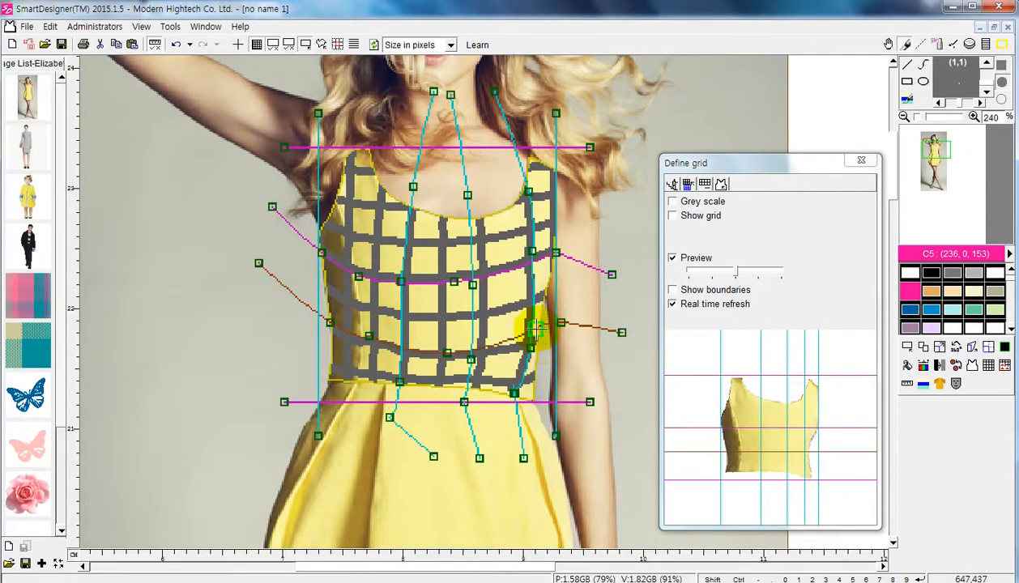
{"action": "left_click_drag", "start_coordinate": [537, 329], "coordinate": [537, 327]}
{"action": "left_click_drag", "start_coordinate": [448, 346], "coordinate": [450, 348]}
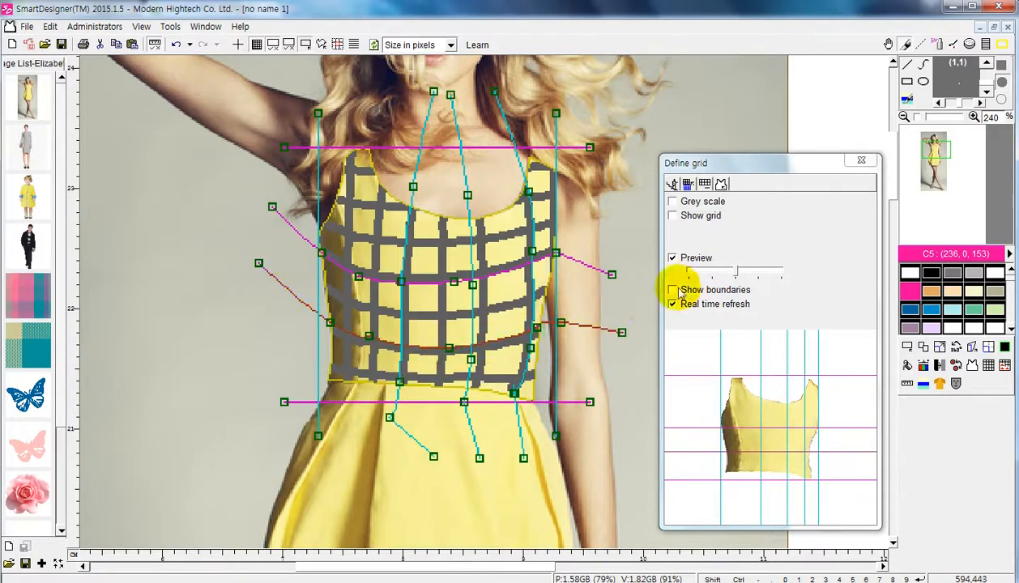
- Shift both inner horizontal control lines slightly upward on the bodice, first the lower curve and then the bust curve
{"action": "scroll", "coordinate": [503, 283], "scroll_direction": "up", "scroll_amount": 2}
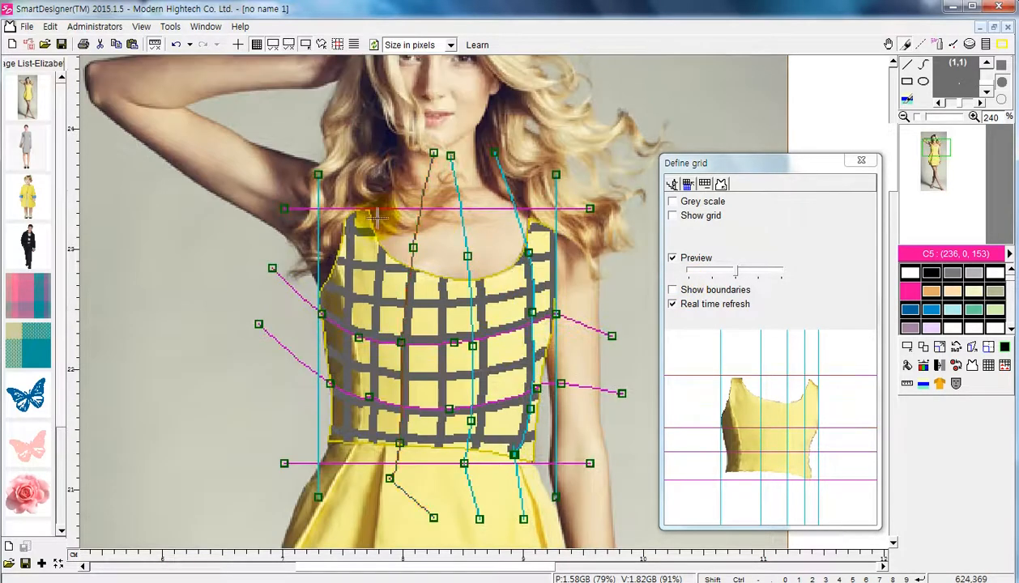
{"action": "left_click", "coordinate": [389, 411]}
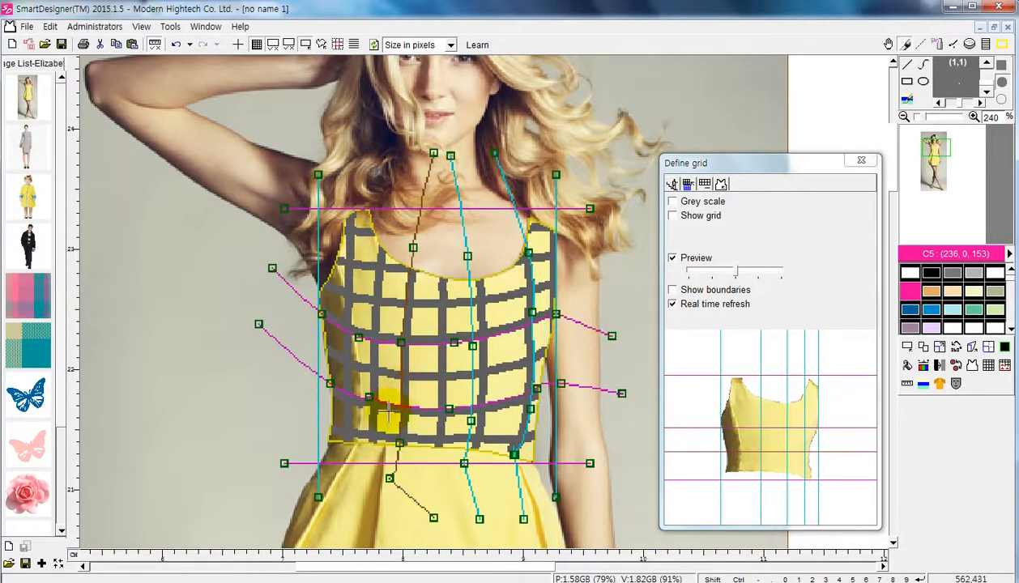
{"action": "left_click_drag", "start_coordinate": [389, 402], "coordinate": [391, 394]}
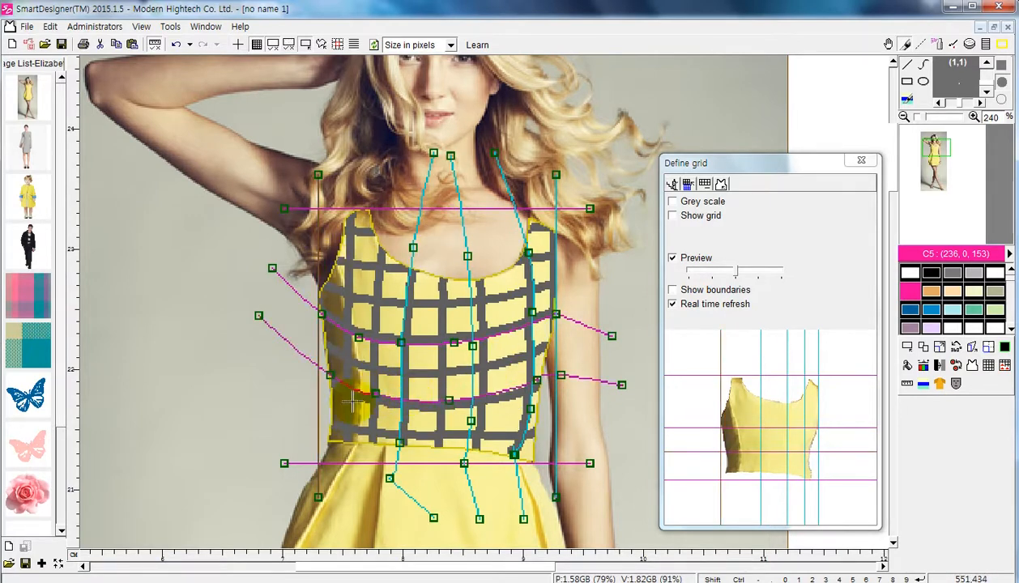
{"action": "scroll", "coordinate": [585, 342], "scroll_direction": "down", "scroll_amount": 2}
{"action": "left_click", "coordinate": [612, 336]}
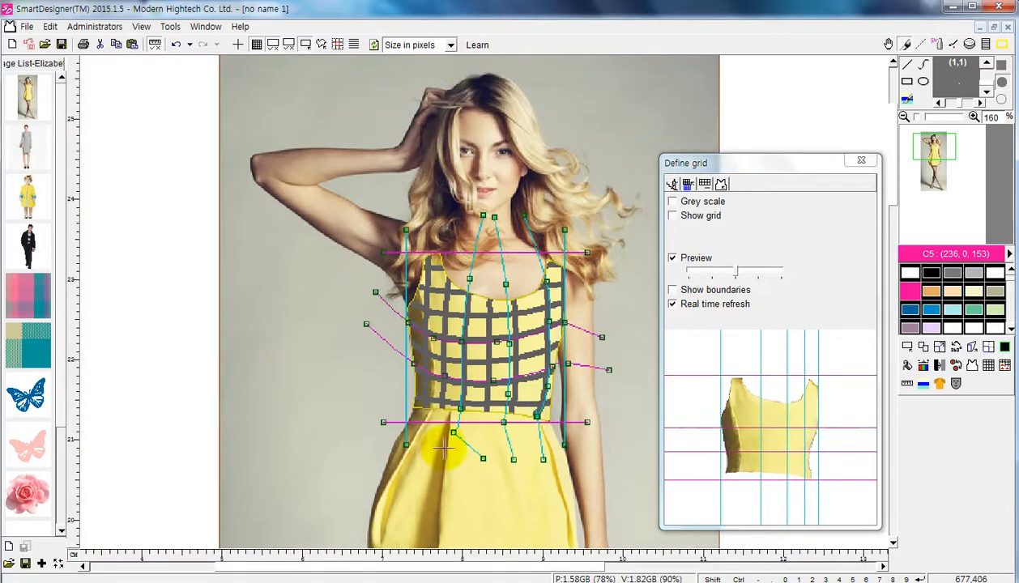
{"action": "scroll", "coordinate": [516, 347], "scroll_direction": "down", "scroll_amount": 1}
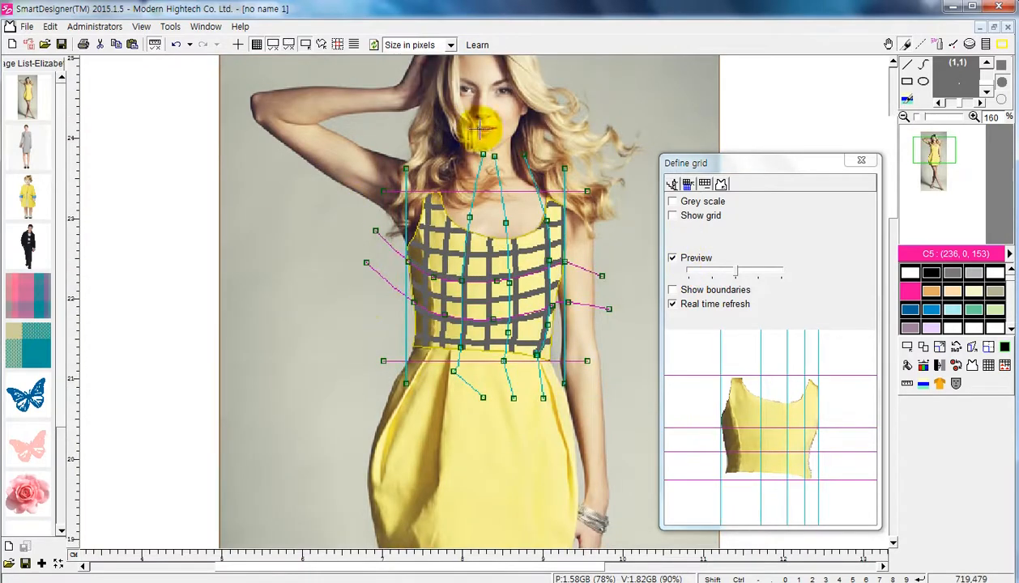
{"action": "left_click_drag", "start_coordinate": [446, 271], "coordinate": [443, 260]}
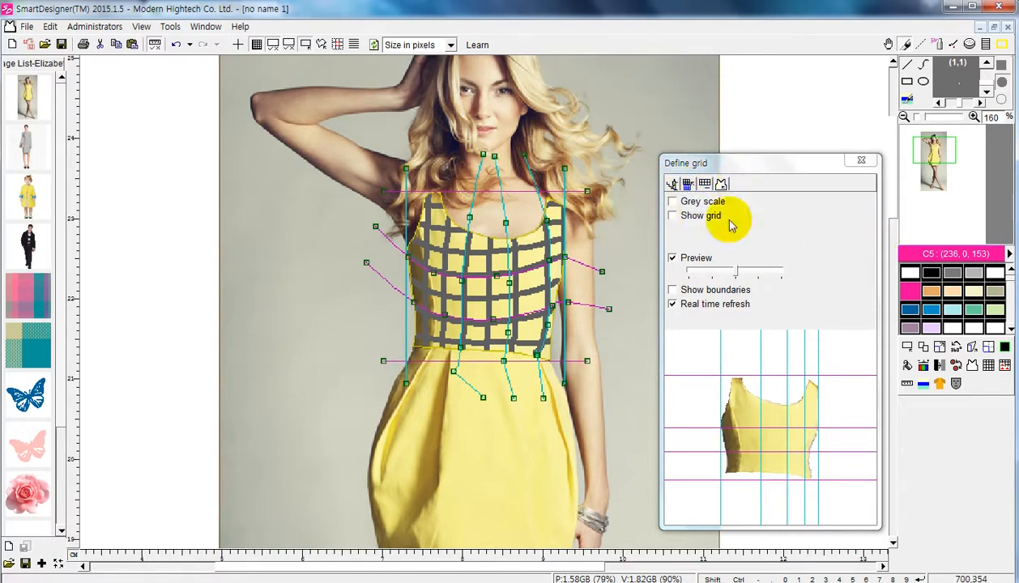
- Exit the grid definition, reopen Define grid for the bodice and move its window closer to the dress
{"action": "left_click", "coordinate": [671, 186]}
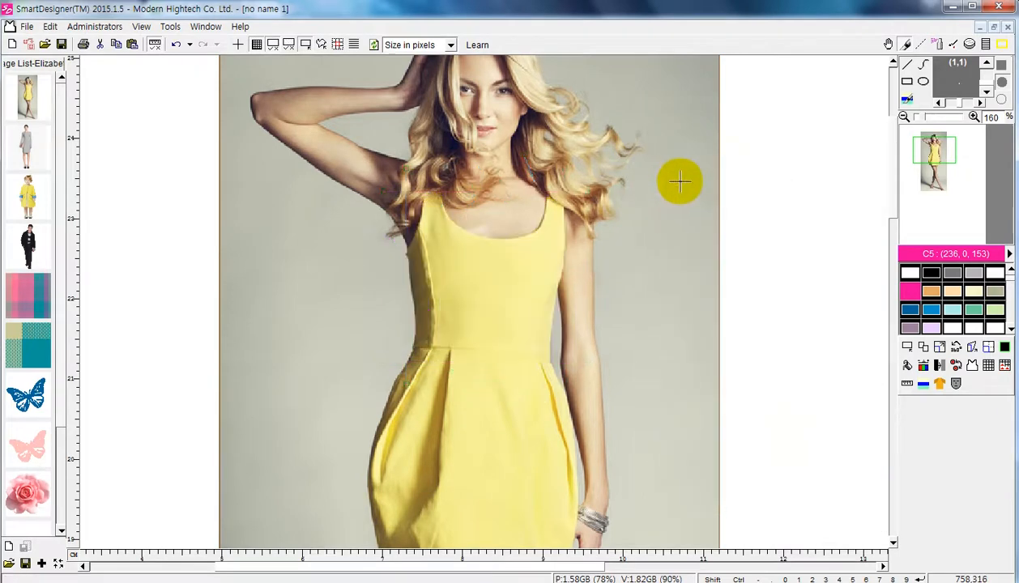
{"action": "left_click", "coordinate": [990, 368]}
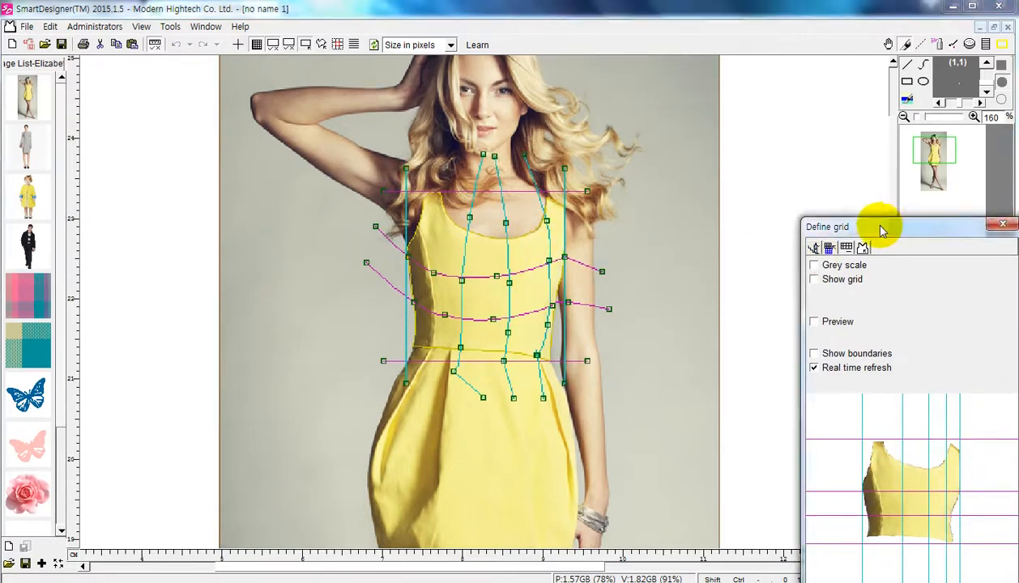
{"action": "left_click_drag", "start_coordinate": [878, 224], "coordinate": [769, 158]}
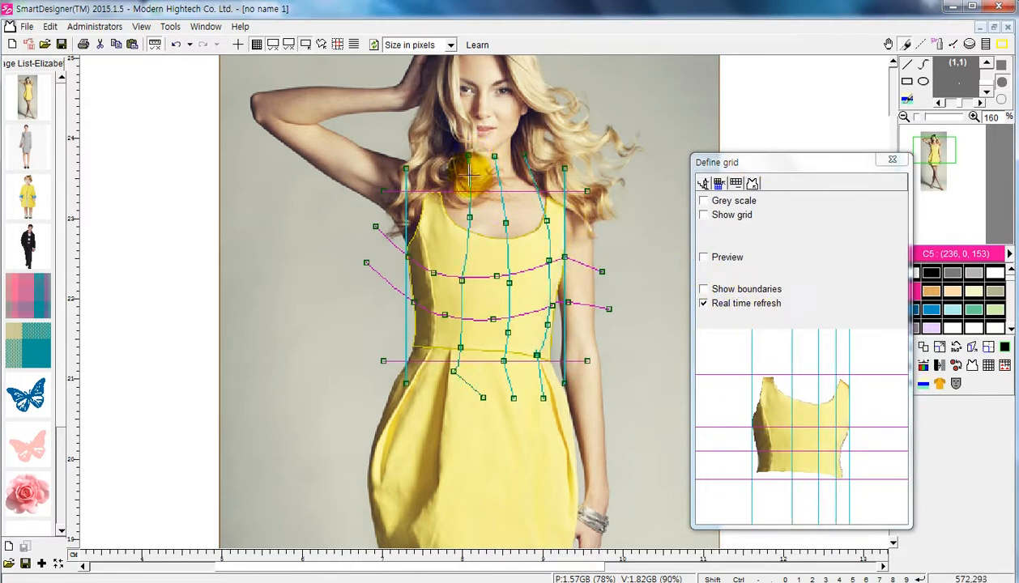
- Lower the neckline node of the vertical line nearest the shaded side and check the drape with a denser preview grid
{"action": "left_click_drag", "start_coordinate": [469, 219], "coordinate": [466, 240]}
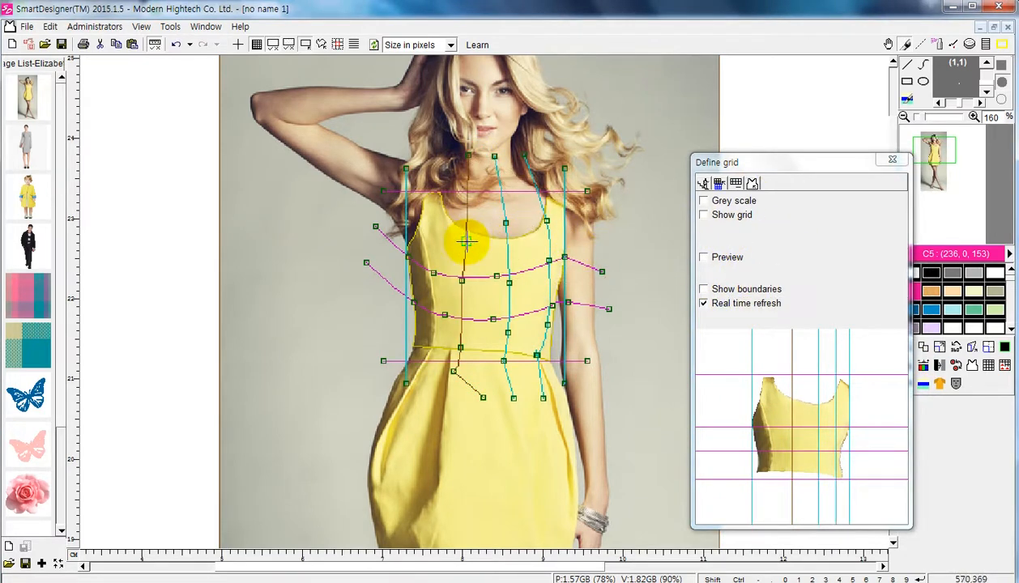
{"action": "left_click", "coordinate": [727, 257]}
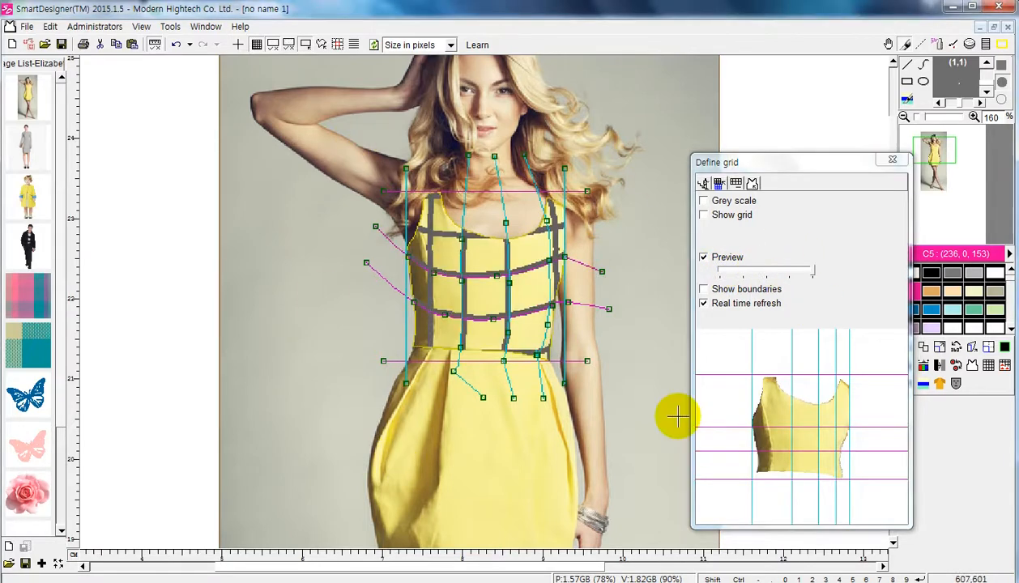
{"action": "left_click_drag", "start_coordinate": [811, 270], "coordinate": [789, 270]}
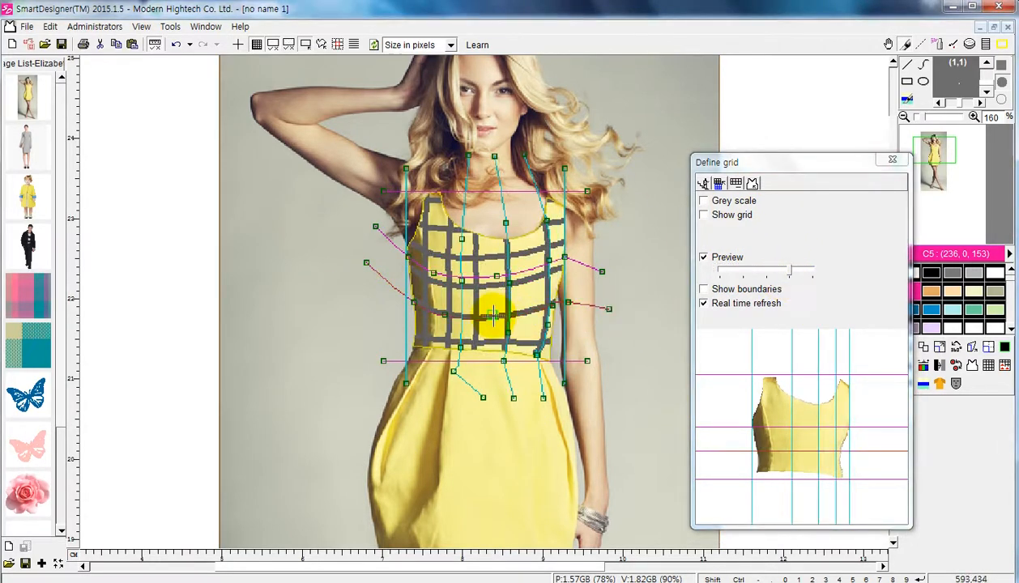
{"action": "left_click", "coordinate": [506, 296]}
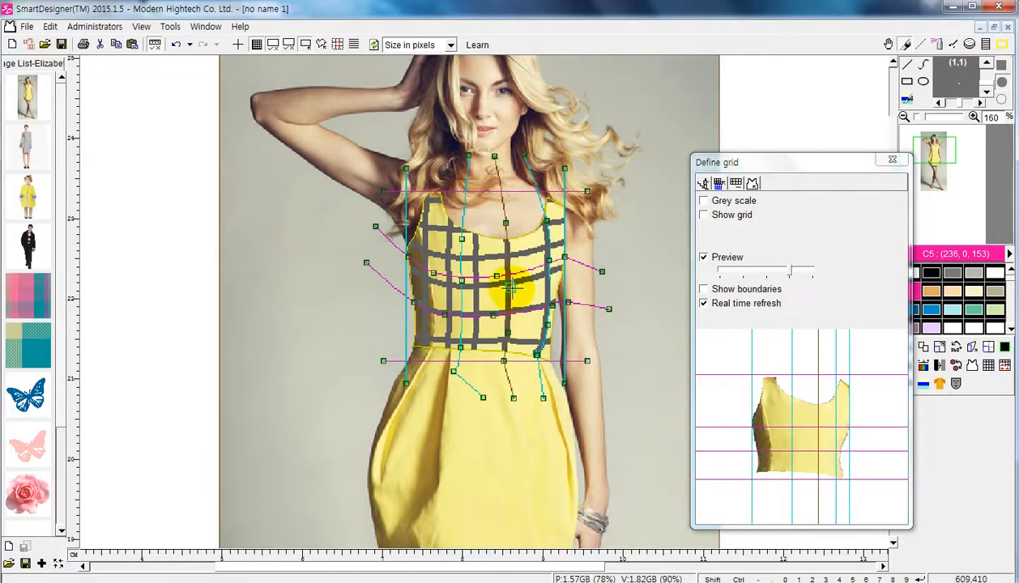
{"action": "left_click", "coordinate": [892, 160]}
- Look over the dress photo and browse the image list's fabric patterns and motifs available for draping
{"action": "scroll", "coordinate": [707, 352], "scroll_direction": "down", "scroll_amount": 2}
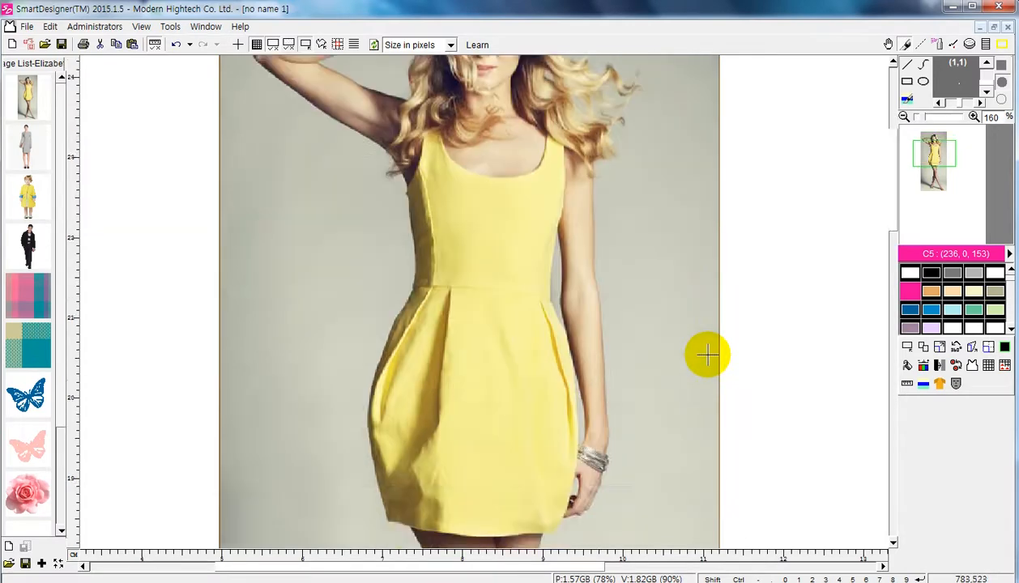
{"action": "scroll", "coordinate": [707, 354], "scroll_direction": "up", "scroll_amount": 2}
{"action": "scroll", "coordinate": [707, 354], "scroll_direction": "up", "scroll_amount": 1}
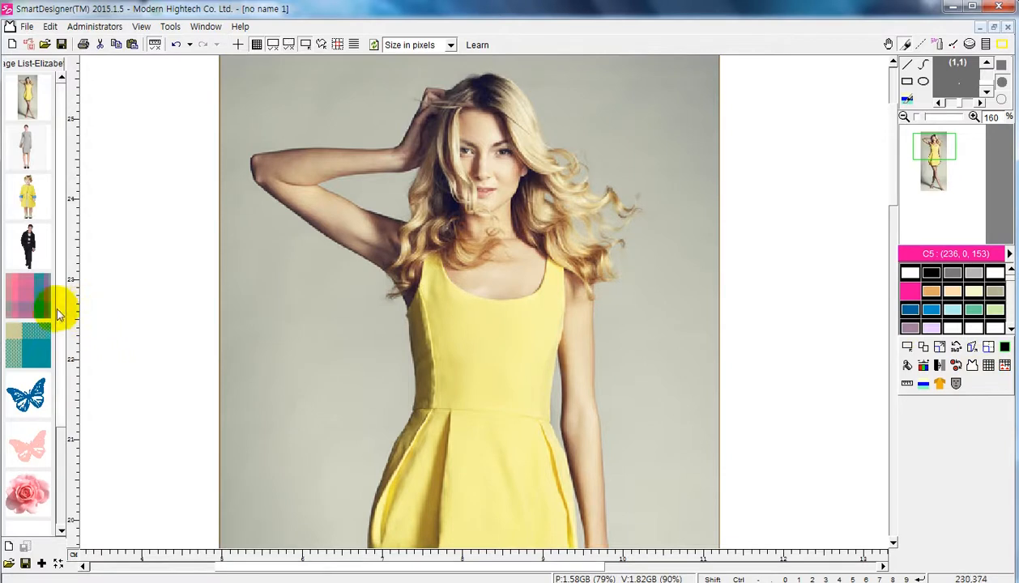
{"action": "scroll", "coordinate": [62, 320], "scroll_direction": "down", "scroll_amount": 1}
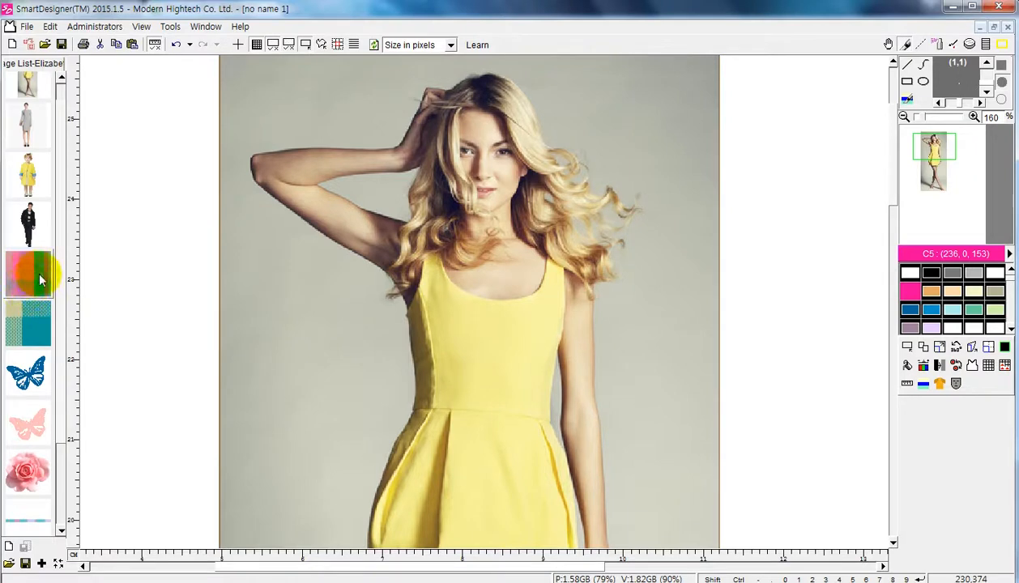
{"action": "scroll", "coordinate": [66, 340], "scroll_direction": "down", "scroll_amount": 5}
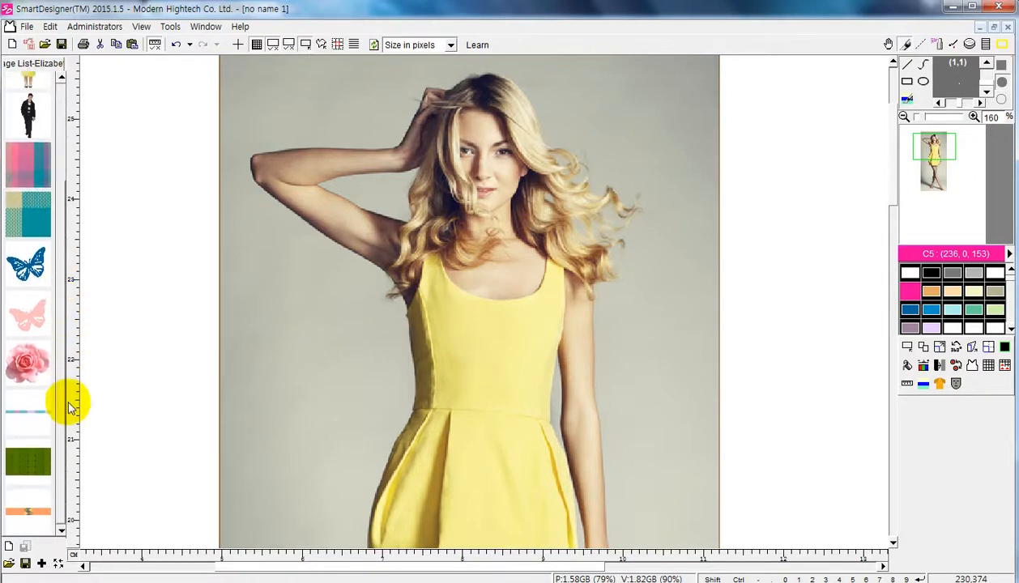
{"action": "right_click", "coordinate": [28, 371]}
{"action": "left_click", "coordinate": [69, 341]}
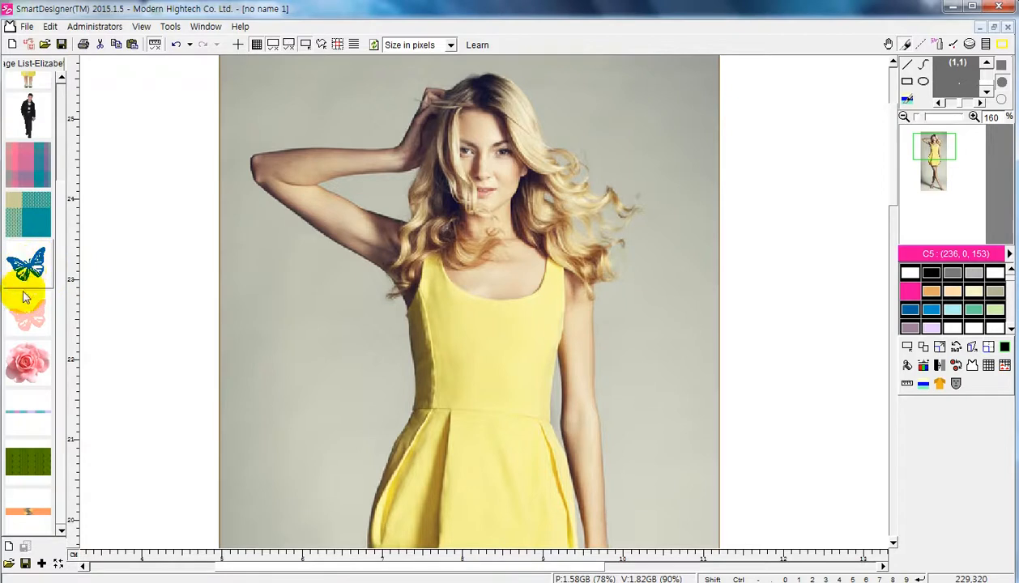
{"action": "right_click", "coordinate": [27, 470]}
{"action": "left_click", "coordinate": [42, 461]}
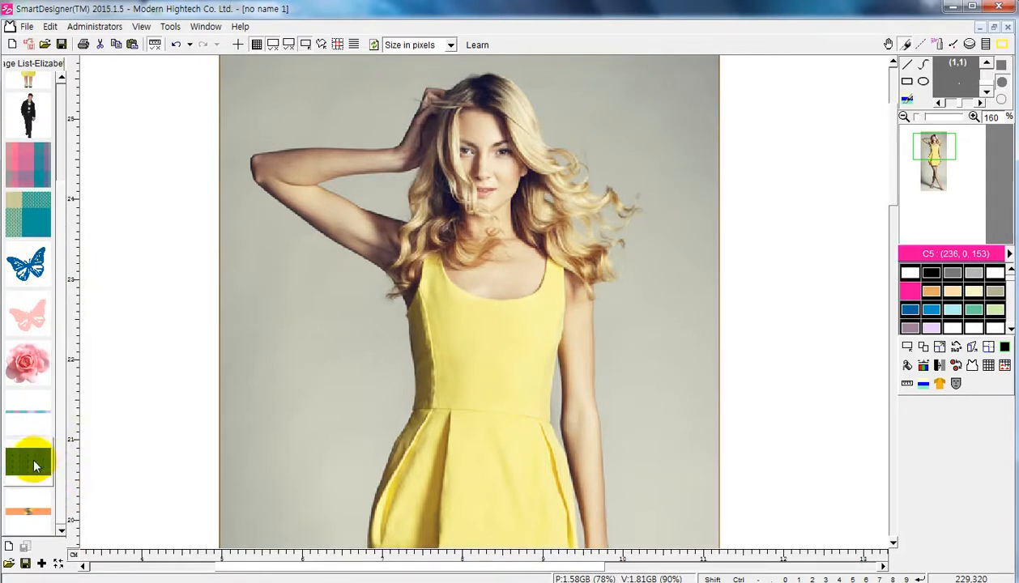
{"action": "scroll", "coordinate": [486, 360], "scroll_direction": "down", "scroll_amount": 1}
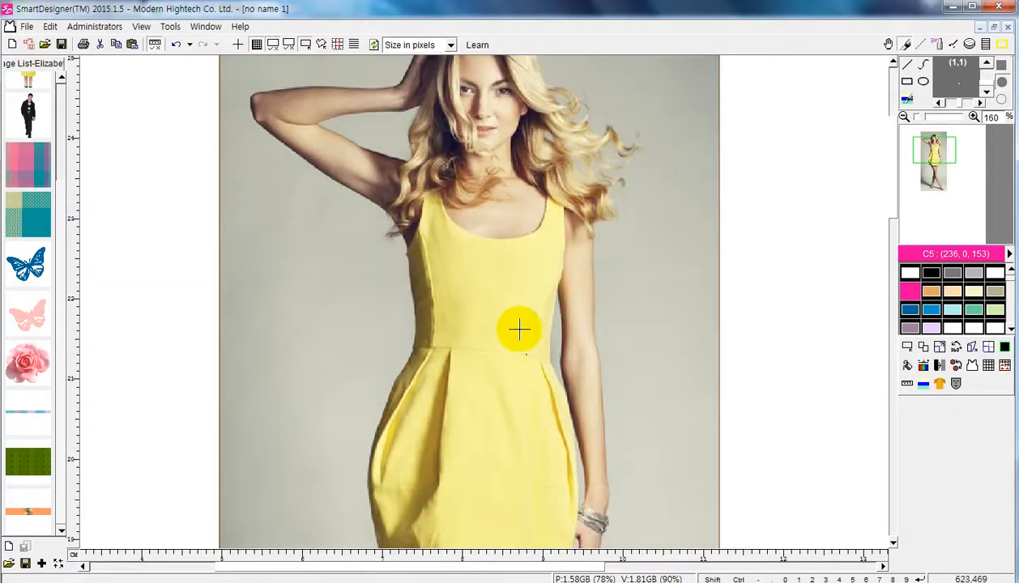
{"action": "scroll", "coordinate": [519, 328], "scroll_direction": "down", "scroll_amount": 2}
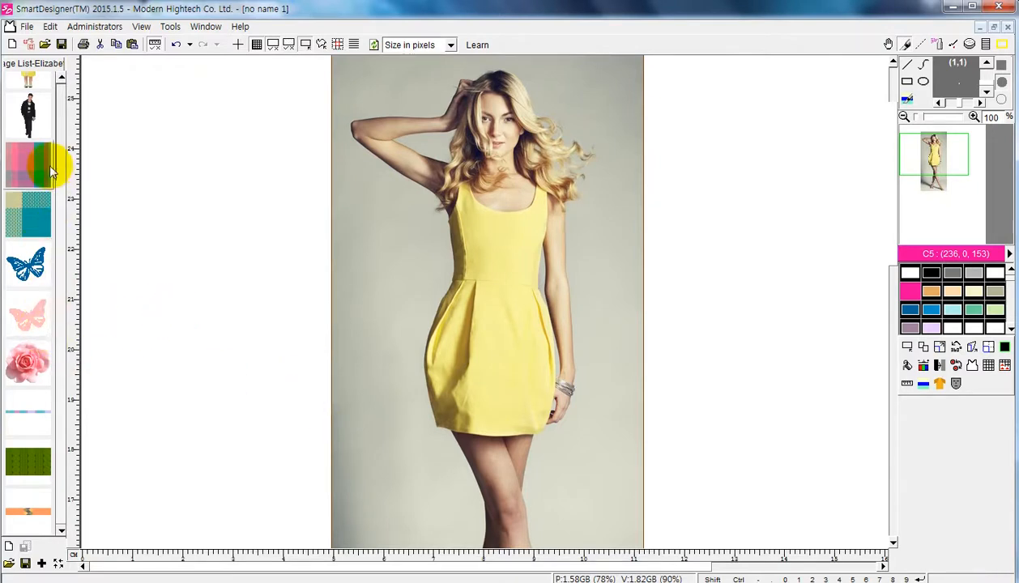
{"action": "scroll", "coordinate": [50, 170], "scroll_direction": "up", "scroll_amount": 3}
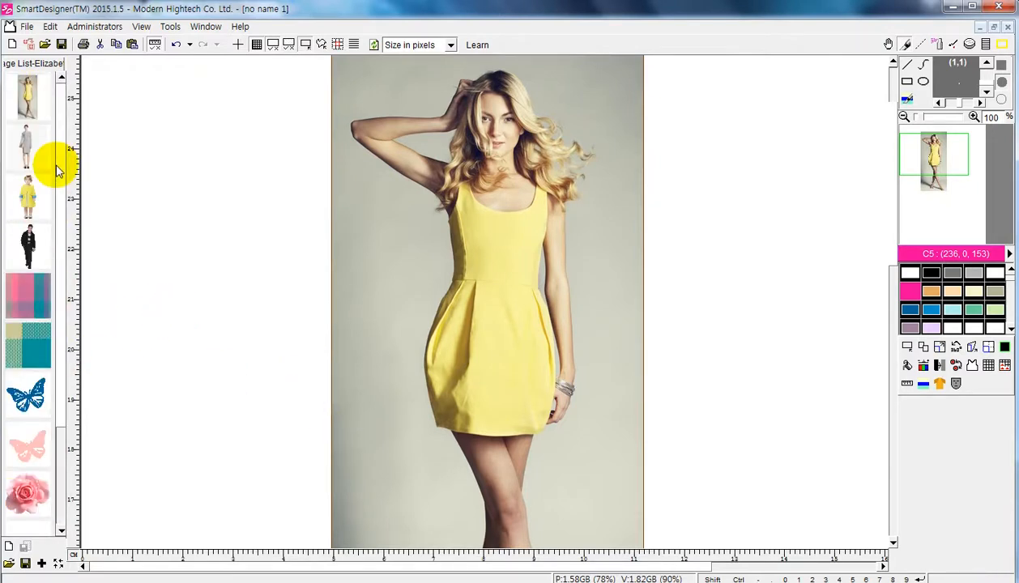
- Drape the orange pattern with the diamond stripe from the end of the image list onto the dress bodice
{"action": "scroll", "coordinate": [57, 170], "scroll_direction": "down", "scroll_amount": 3}
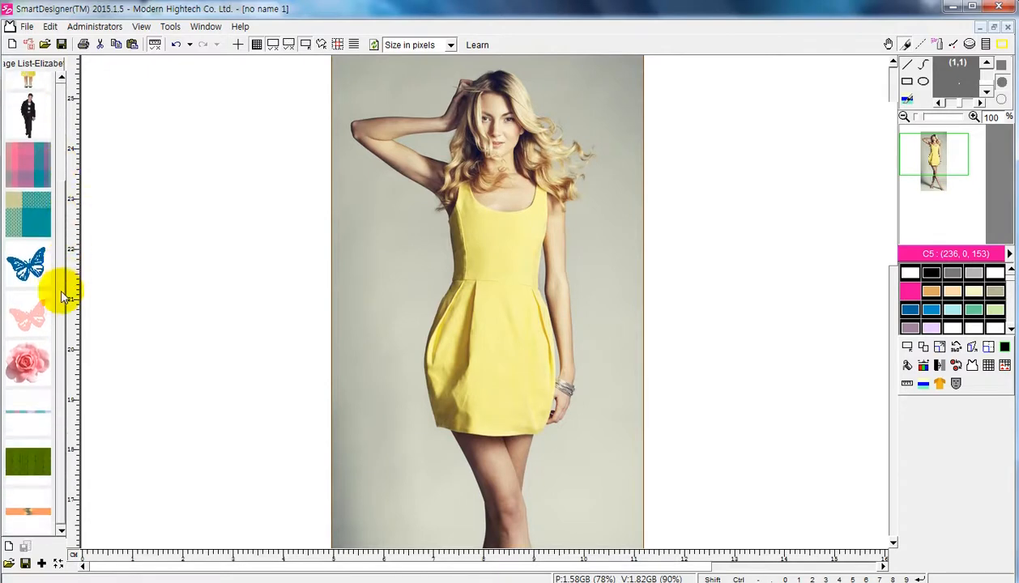
{"action": "right_click", "coordinate": [18, 467]}
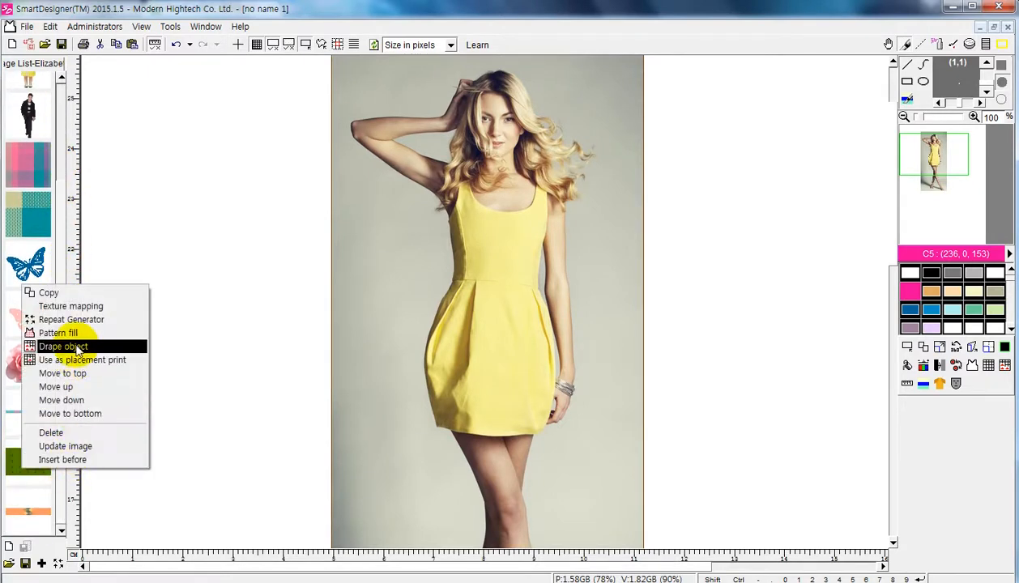
{"action": "right_click", "coordinate": [12, 467]}
{"action": "left_click", "coordinate": [65, 484]}
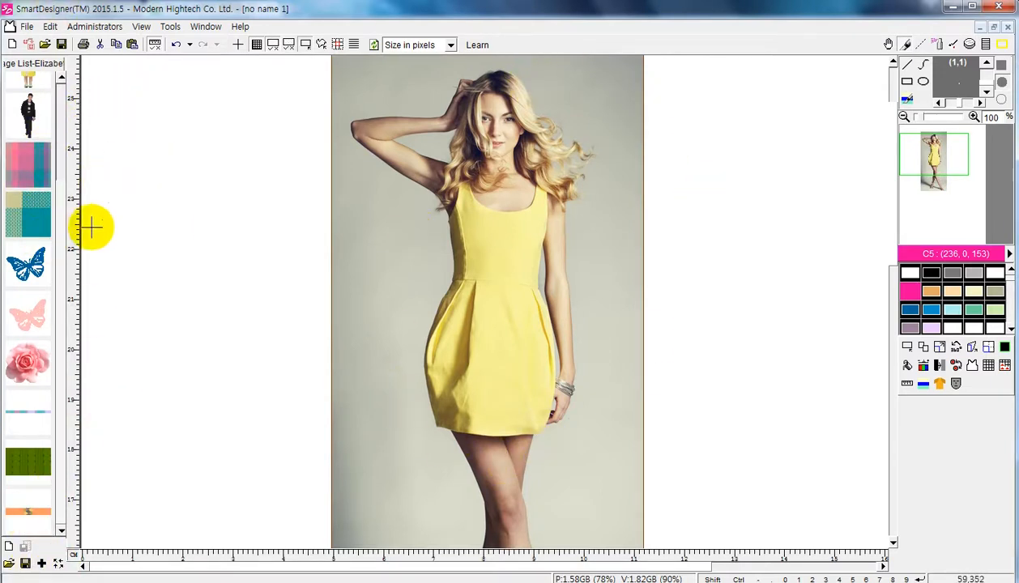
{"action": "right_click", "coordinate": [30, 519]}
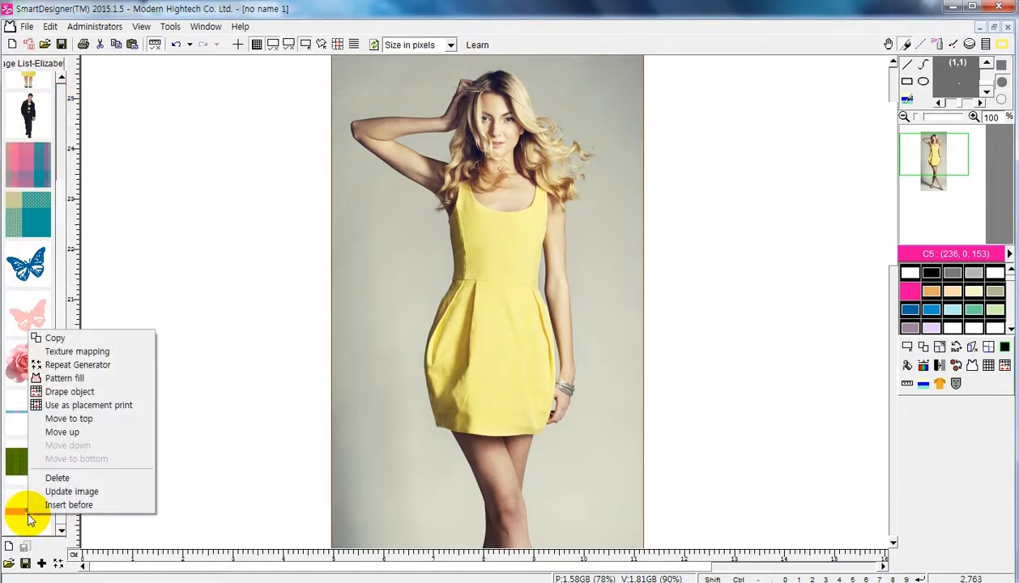
{"action": "left_click", "coordinate": [70, 392]}
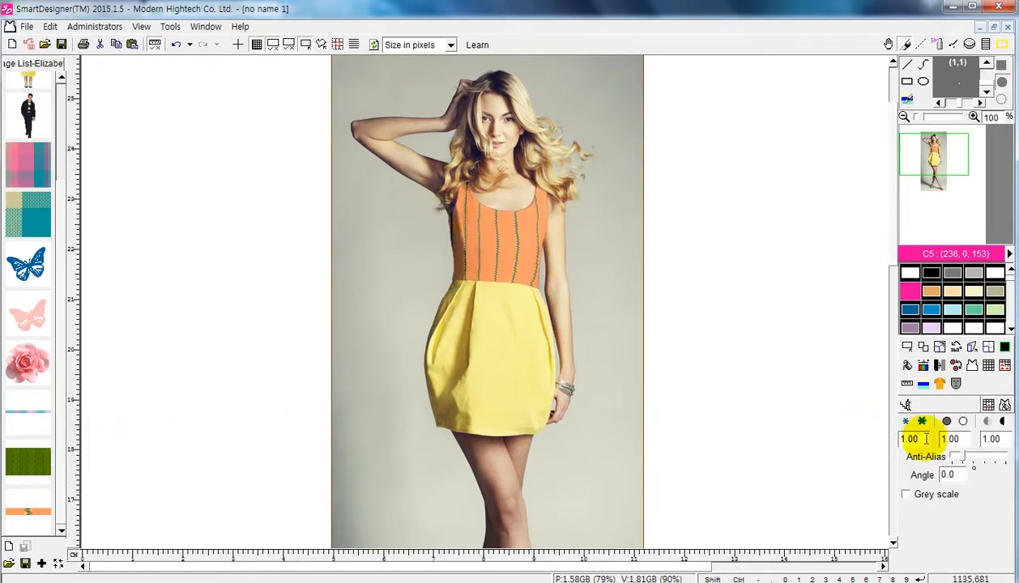
- Enlarge the bodice's draped pattern to a scale of 5, inspect it up close and reset the scale to 1
{"action": "left_click_drag", "start_coordinate": [926, 438], "coordinate": [895, 438]}
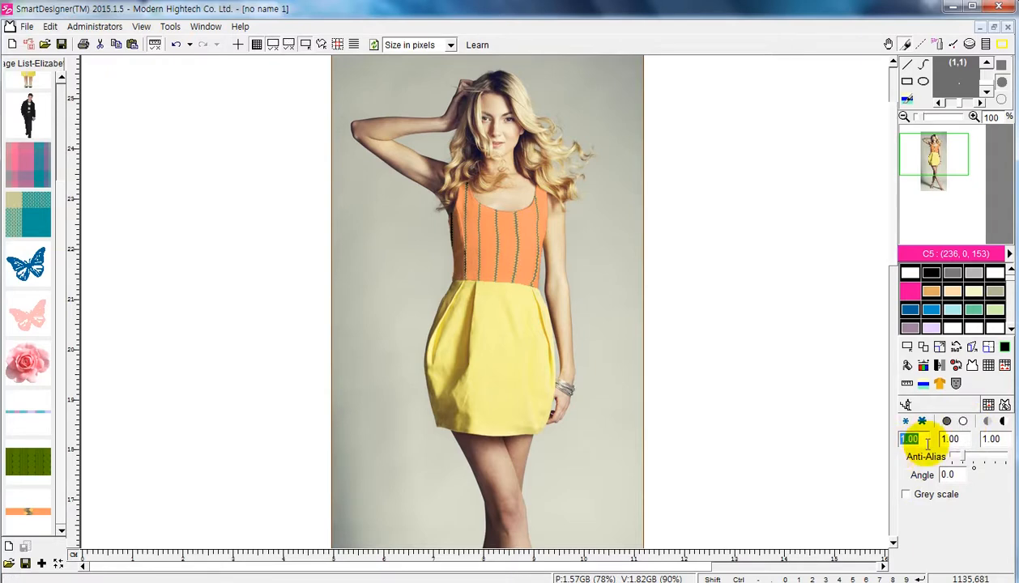
{"action": "type", "text": "5"}
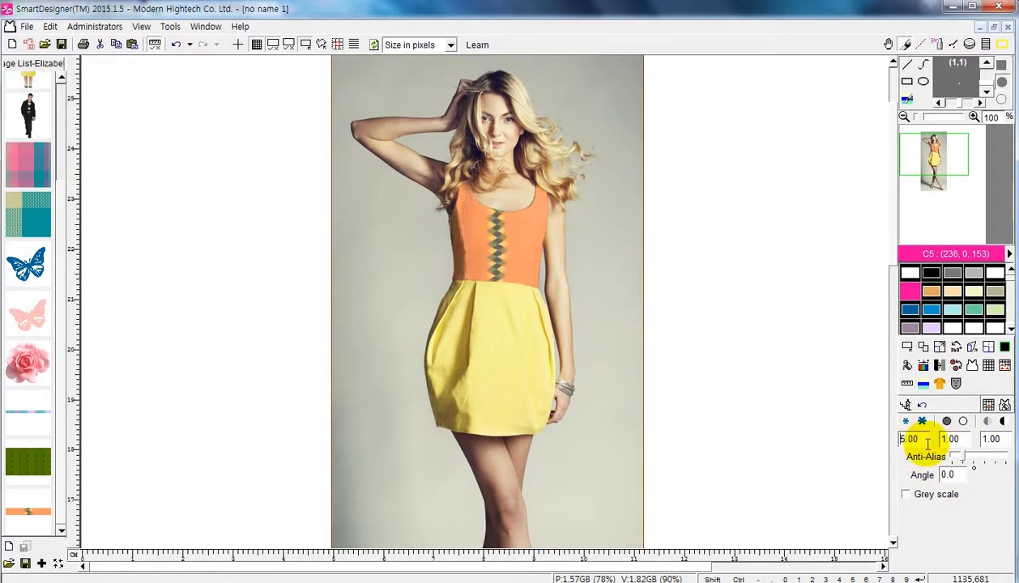
{"action": "scroll", "coordinate": [566, 220], "scroll_direction": "up", "scroll_amount": 1}
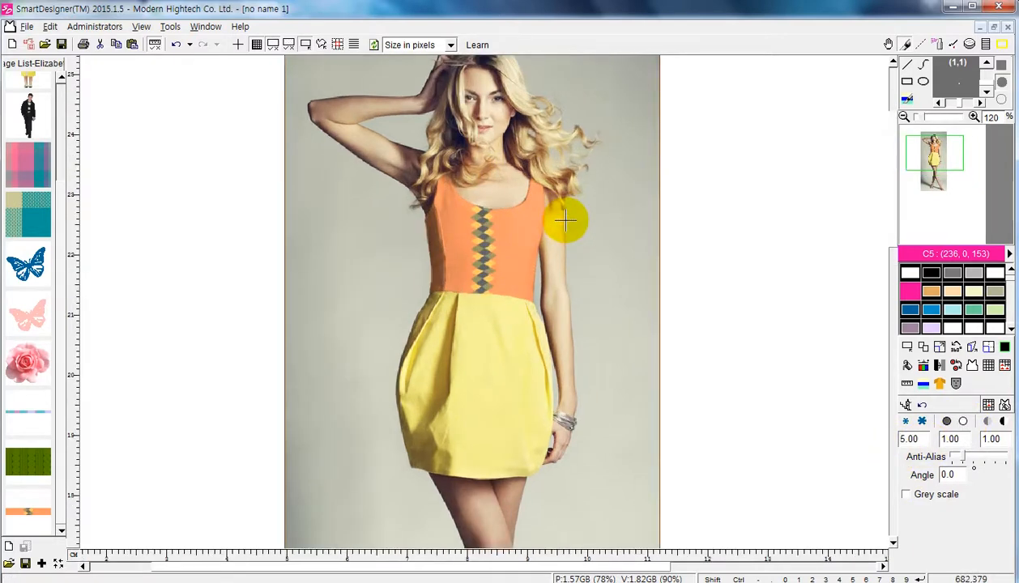
{"action": "scroll", "coordinate": [566, 219], "scroll_direction": "up", "scroll_amount": 1}
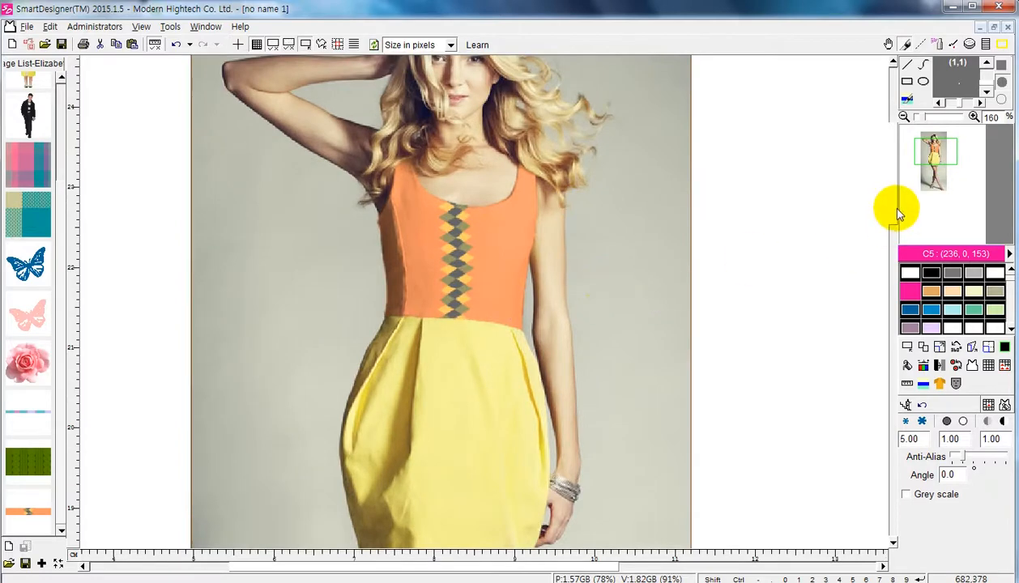
{"action": "left_click_drag", "start_coordinate": [893, 205], "coordinate": [894, 177]}
{"action": "double_click", "coordinate": [921, 439]}
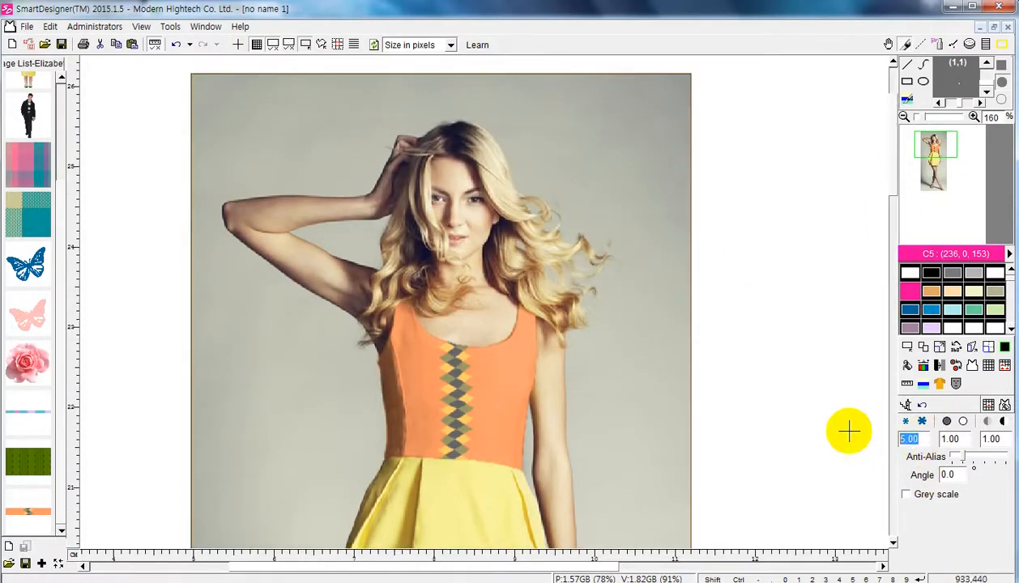
{"action": "type", "text": "1"}
{"action": "key", "text": "Return"}
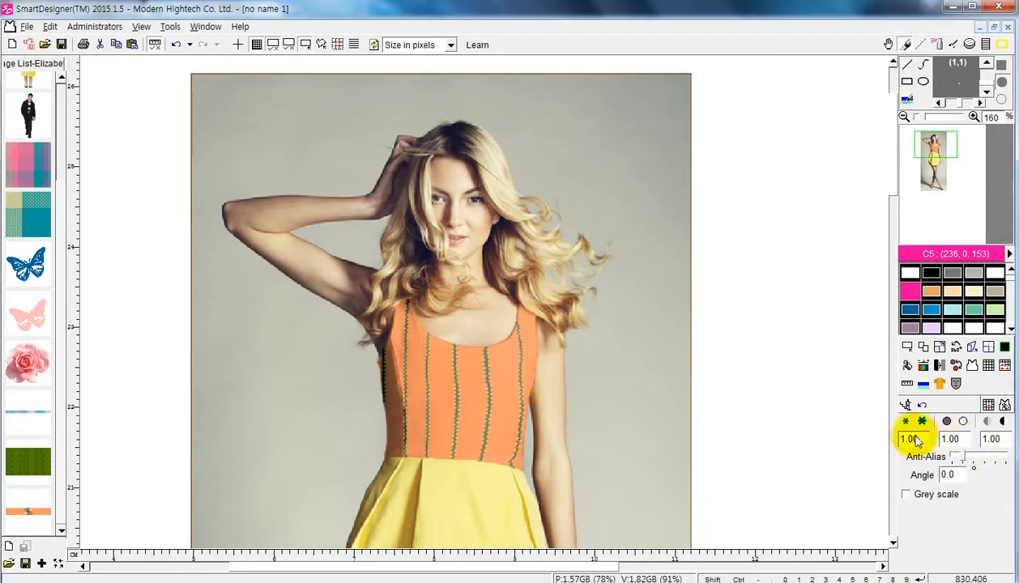
- Try larger scales of 8 and 7 for the draped pattern on the bodice
{"action": "double_click", "coordinate": [922, 440]}
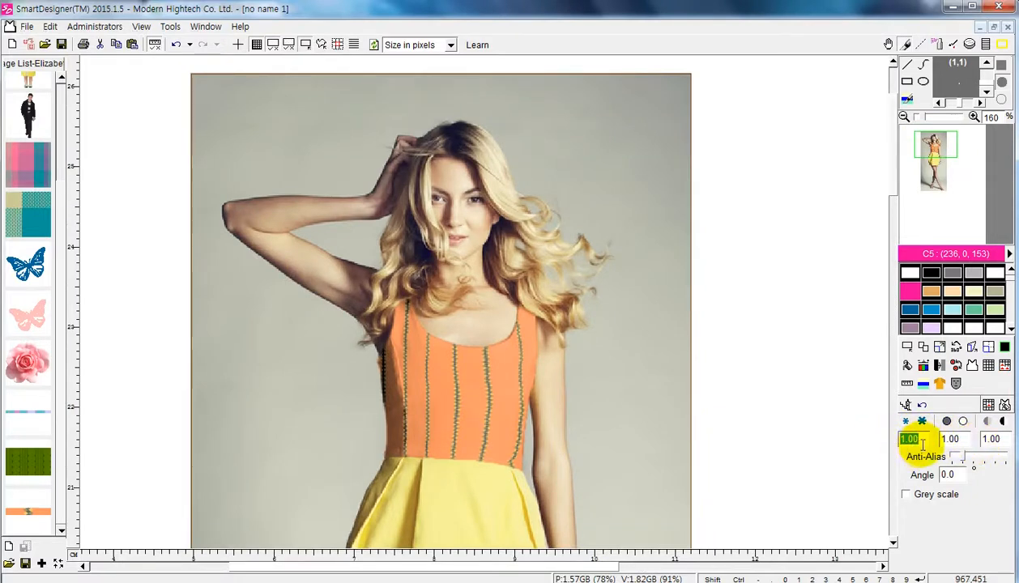
{"action": "type", "text": "8"}
{"action": "key", "text": "Return"}
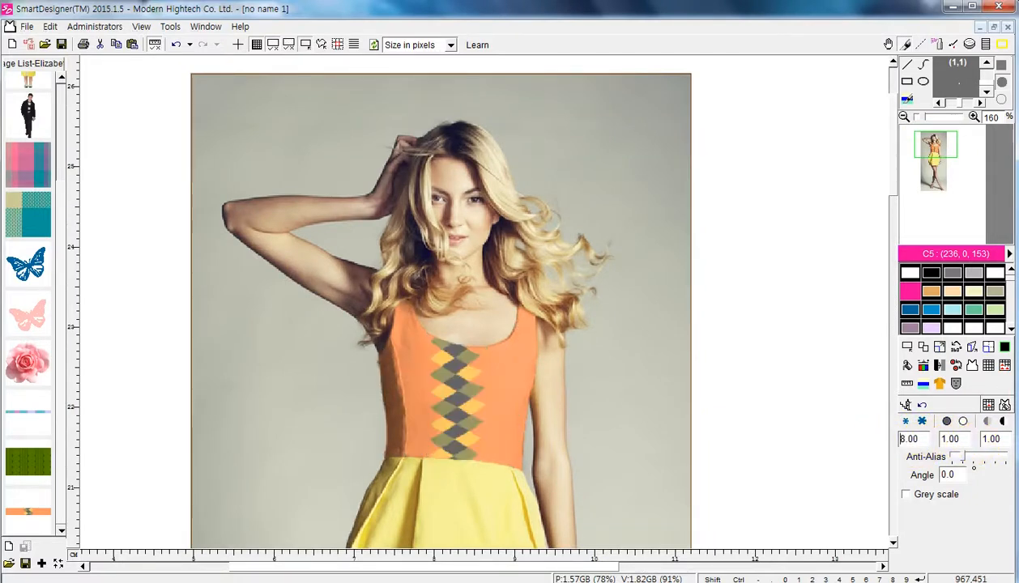
{"action": "double_click", "coordinate": [920, 439]}
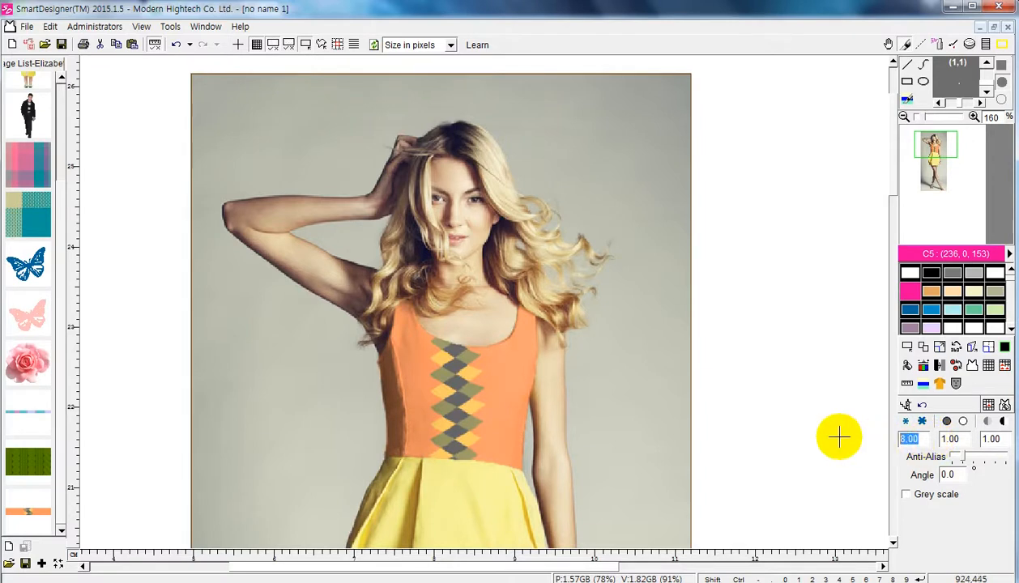
{"action": "type", "text": "7"}
{"action": "key", "text": "Return"}
- Reduce the draped pattern's scale to 2 and return it to 1
{"action": "double_click", "coordinate": [905, 439]}
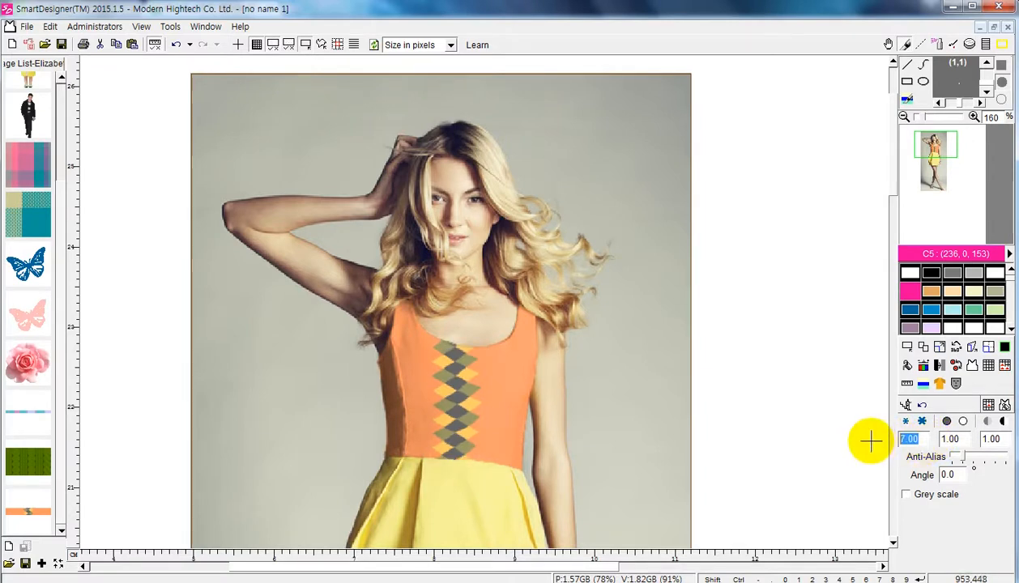
{"action": "type", "text": "2"}
{"action": "key", "text": "Return"}
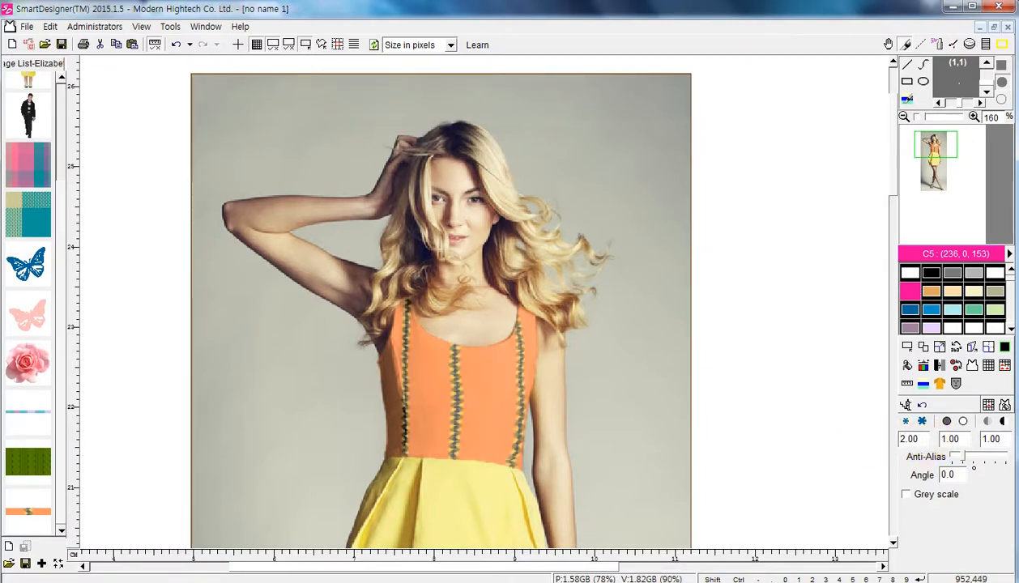
{"action": "double_click", "coordinate": [908, 438]}
{"action": "type", "text": "1"}
{"action": "key", "text": "Return"}
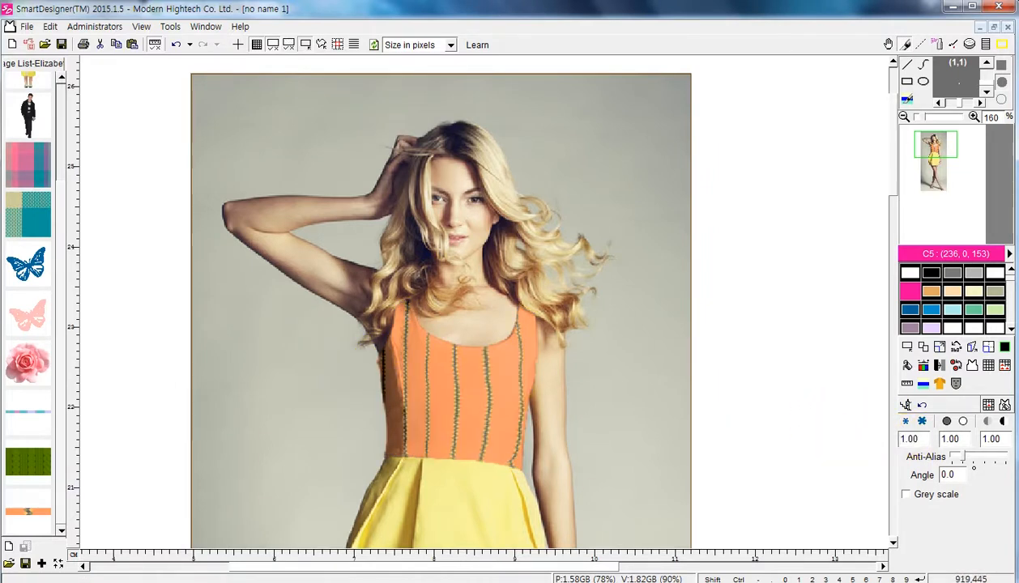
{"action": "double_click", "coordinate": [908, 438]}
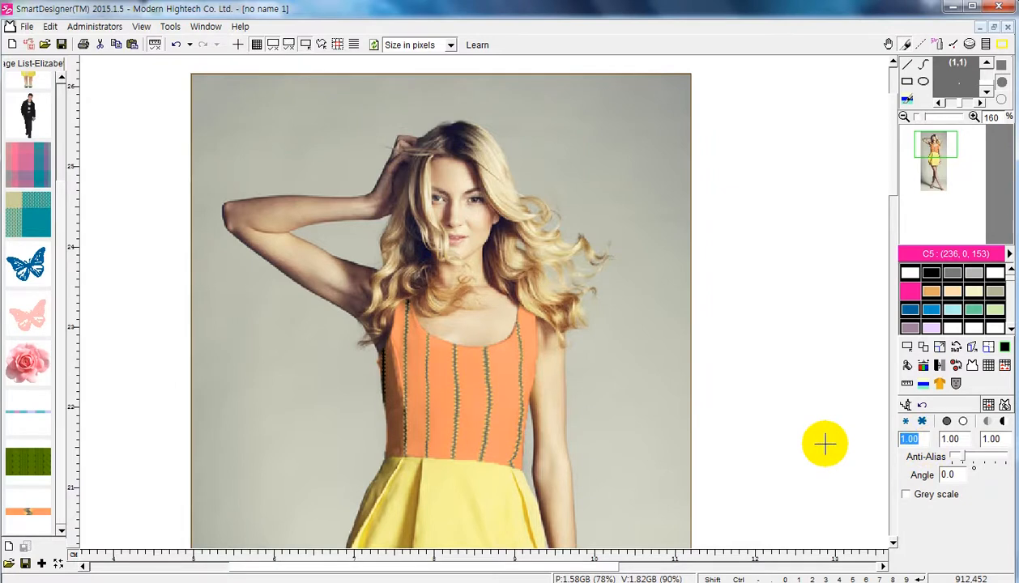
- Darken and brighten the draped bodice pattern in steps, settling on a brightness of 1.08
{"action": "left_click", "coordinate": [947, 422]}
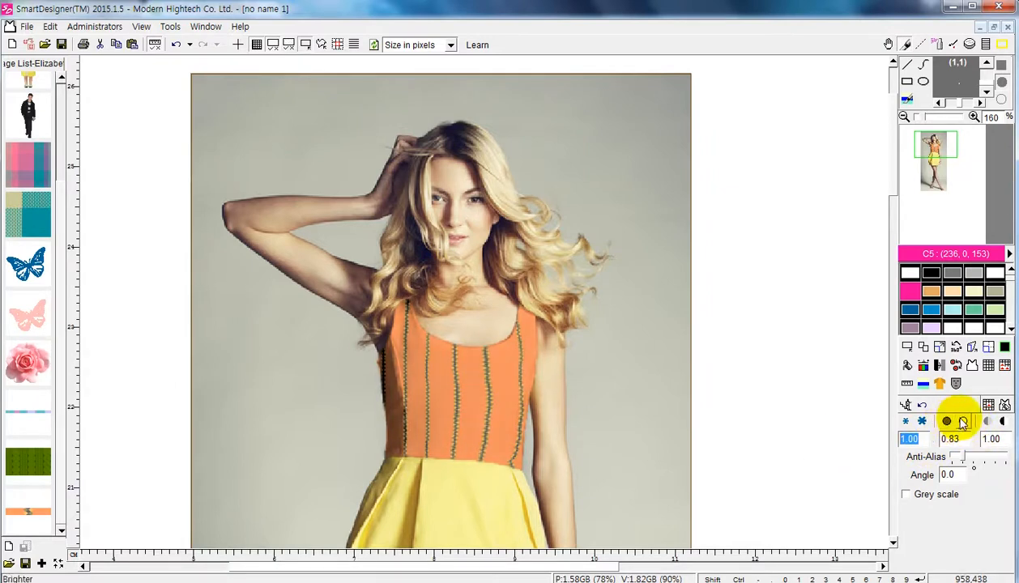
{"action": "left_click", "coordinate": [964, 422]}
{"action": "left_click", "coordinate": [963, 422]}
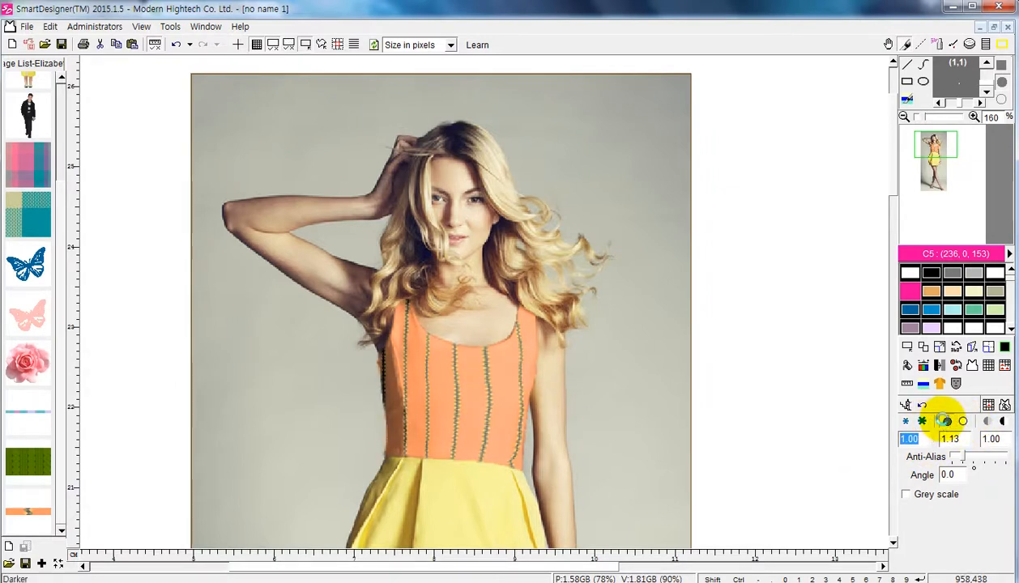
{"action": "left_click", "coordinate": [944, 422]}
{"action": "left_click", "coordinate": [965, 422]}
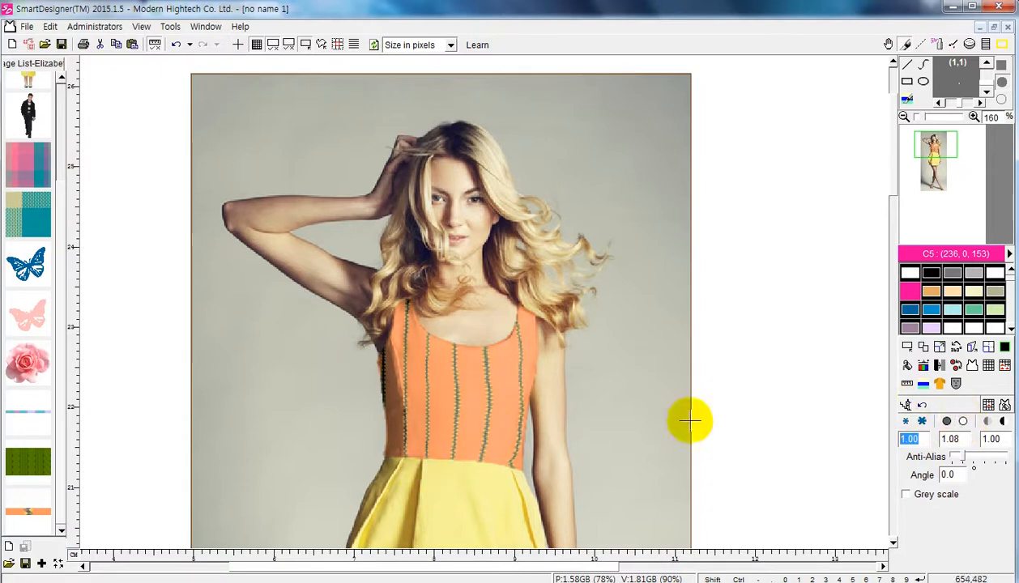
- Raise the draped pattern's contrast to 1.40 and darken its brightness to 0.93
{"action": "scroll", "coordinate": [764, 373], "scroll_direction": "down", "scroll_amount": 1}
{"action": "left_click", "coordinate": [1004, 422]}
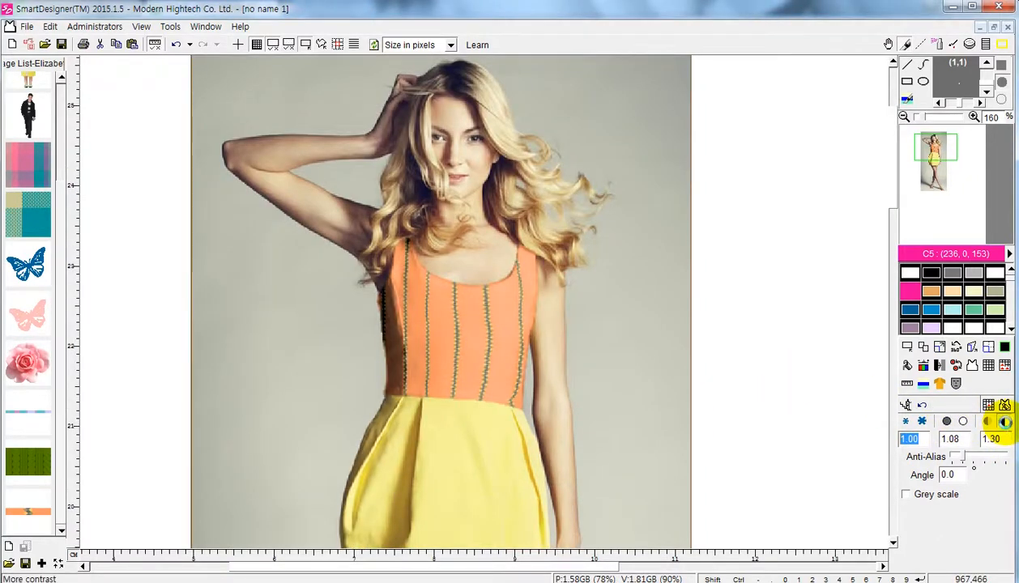
{"action": "left_click", "coordinate": [1005, 422]}
{"action": "left_click", "coordinate": [1002, 421]}
{"action": "left_click", "coordinate": [1002, 422]}
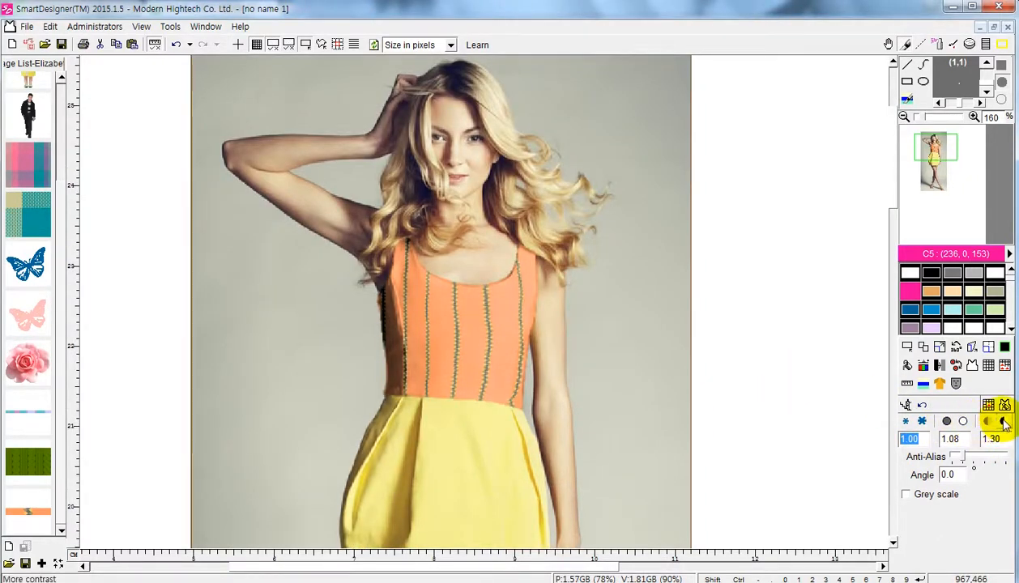
{"action": "left_click", "coordinate": [949, 422]}
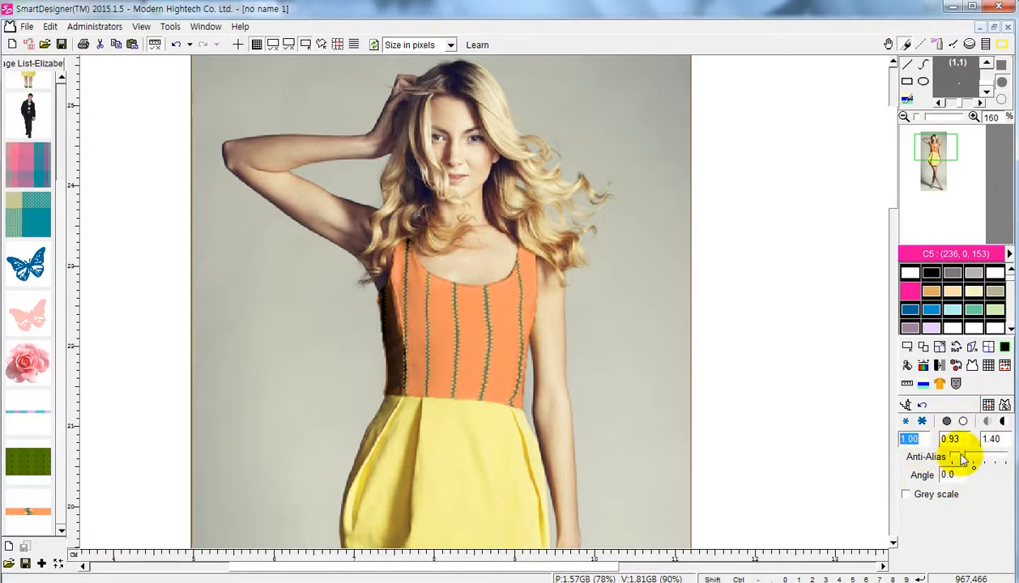
- Try the maximum anti-alias on the bodice drape's edges, inspecting them up close, and bring it back to a low level
{"action": "scroll", "coordinate": [374, 308], "scroll_direction": "up", "scroll_amount": 5}
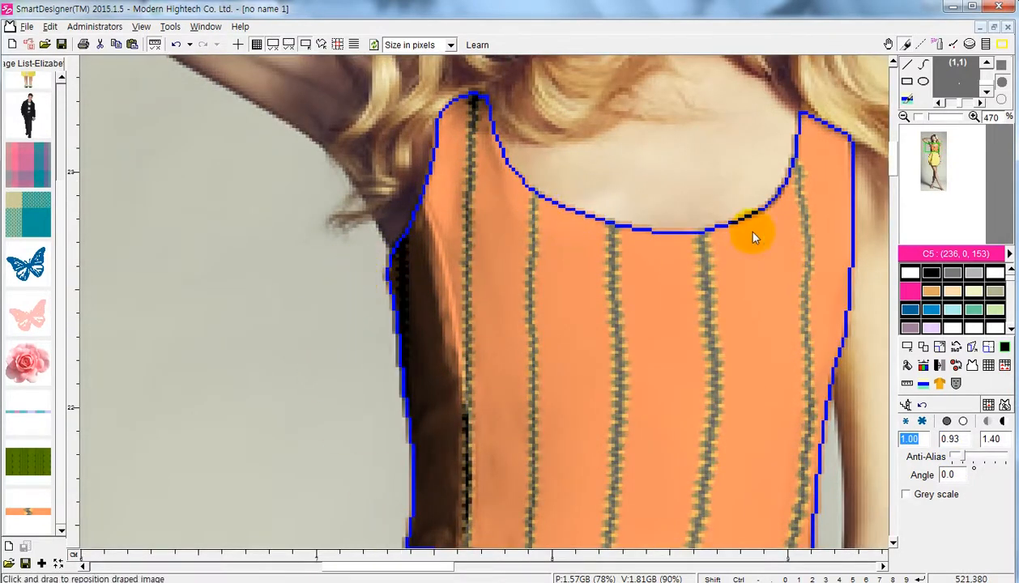
{"action": "mouse_move", "coordinate": [893, 167]}
{"action": "left_mouse_down"}
{"action": "mouse_move", "coordinate": [895, 185]}
{"action": "mouse_move", "coordinate": [897, 177]}
{"action": "left_mouse_up"}
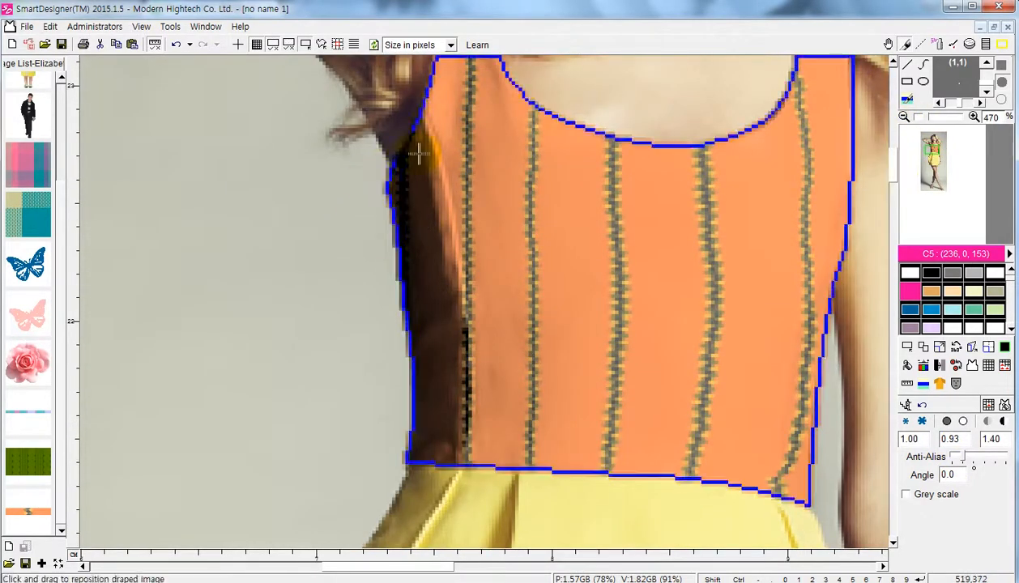
{"action": "scroll", "coordinate": [625, 413], "scroll_direction": "down", "scroll_amount": 2}
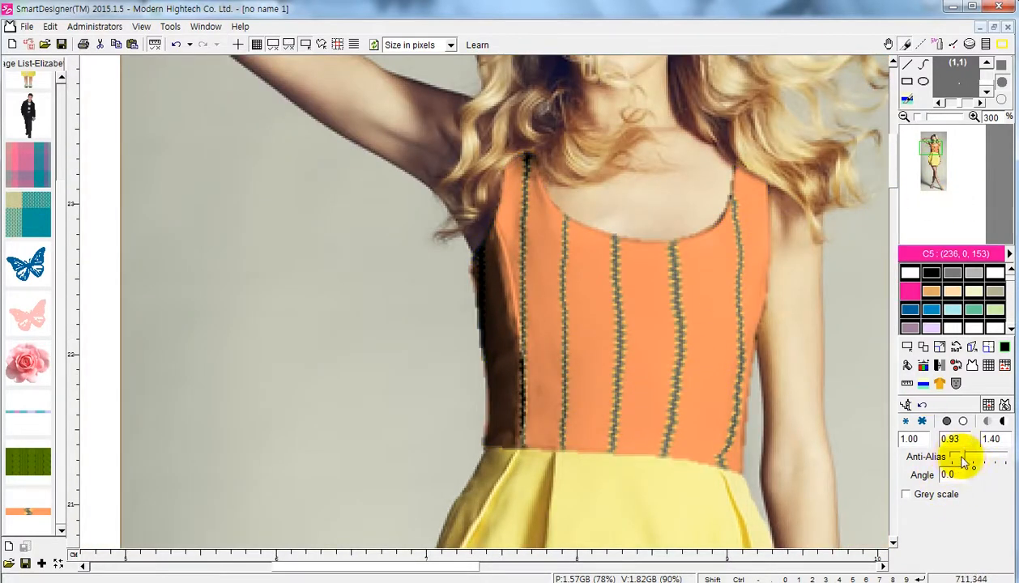
{"action": "left_click_drag", "start_coordinate": [961, 457], "coordinate": [1009, 459]}
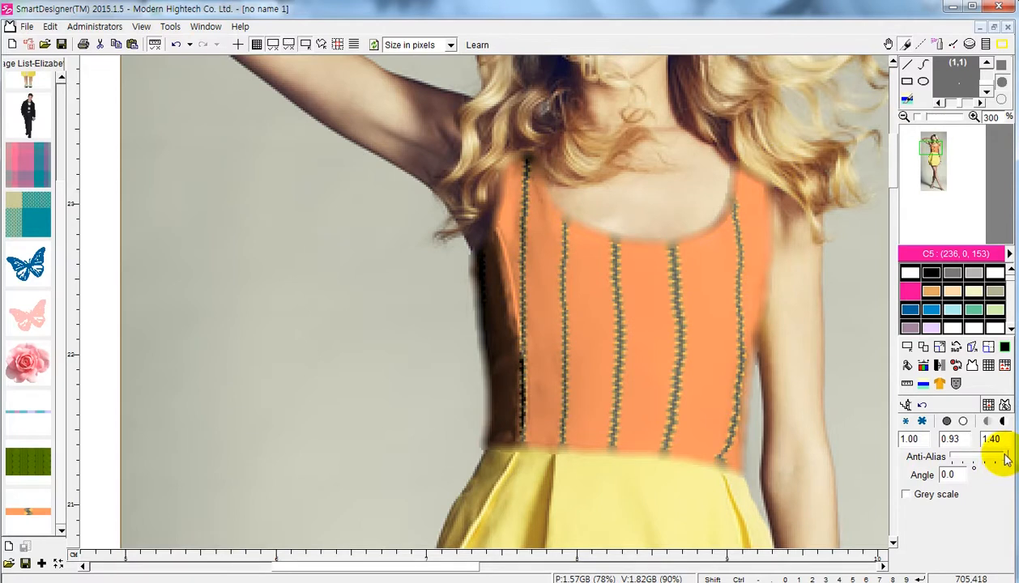
{"action": "left_click_drag", "start_coordinate": [1007, 460], "coordinate": [988, 462]}
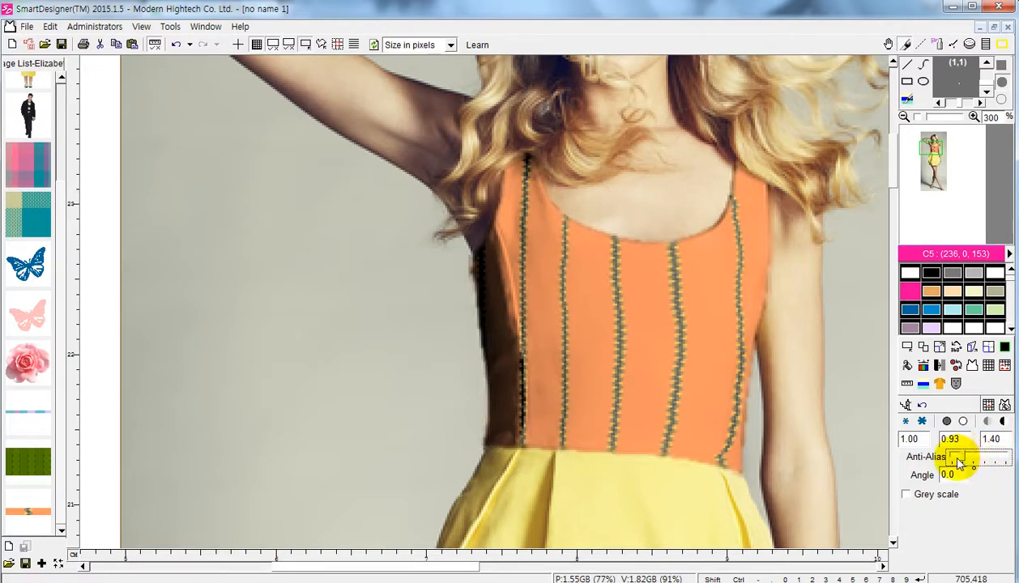
{"action": "left_click_drag", "start_coordinate": [958, 459], "coordinate": [953, 458]}
- Rotate the draped bodice pattern, trying angles of 20 and 90 degrees and settling on 50 degrees
{"action": "scroll", "coordinate": [827, 448], "scroll_direction": "down", "scroll_amount": 4}
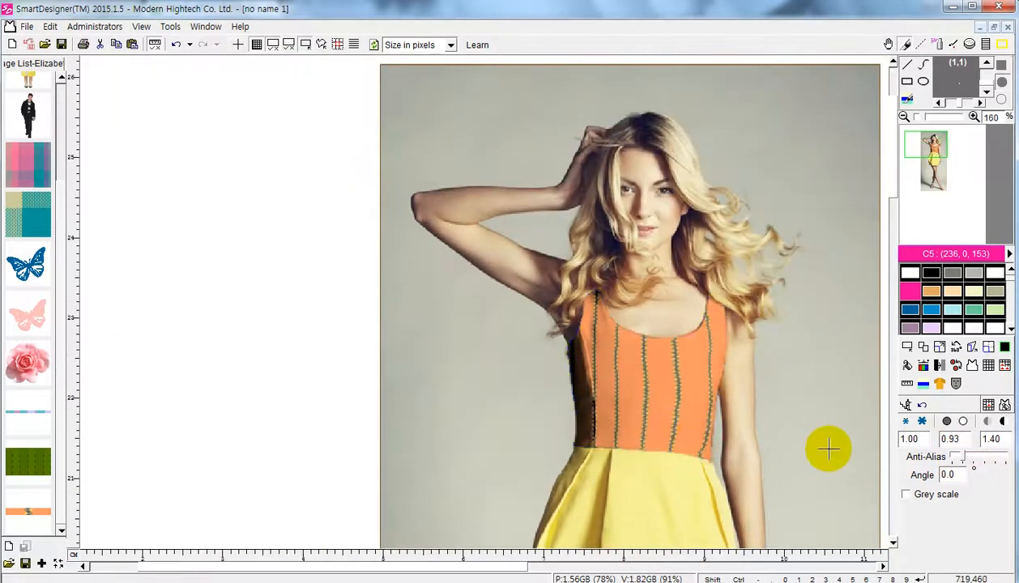
{"action": "scroll", "coordinate": [762, 435], "scroll_direction": "right", "scroll_amount": 2}
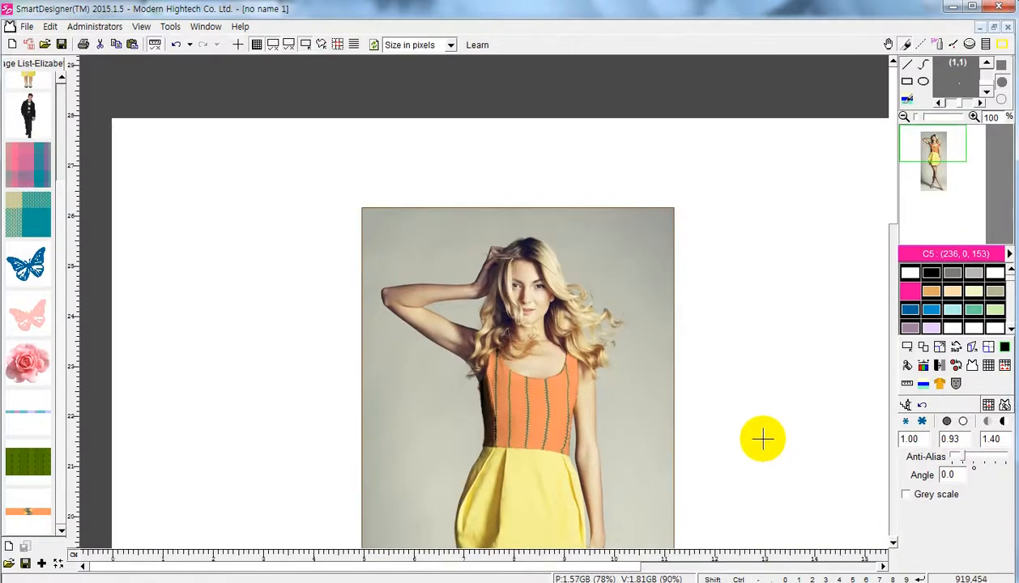
{"action": "scroll", "coordinate": [762, 435], "scroll_direction": "down", "scroll_amount": 3}
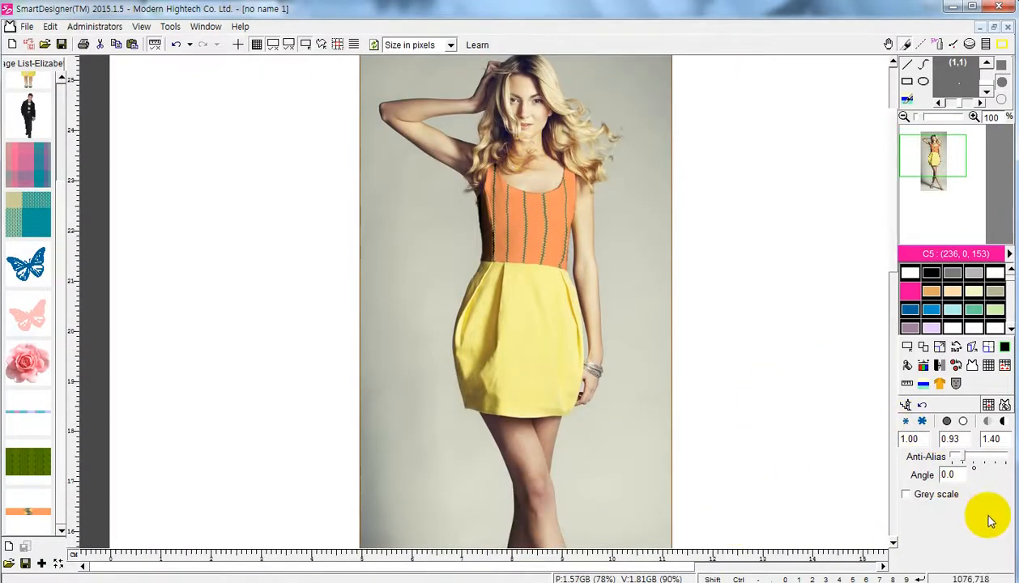
{"action": "double_click", "coordinate": [948, 475]}
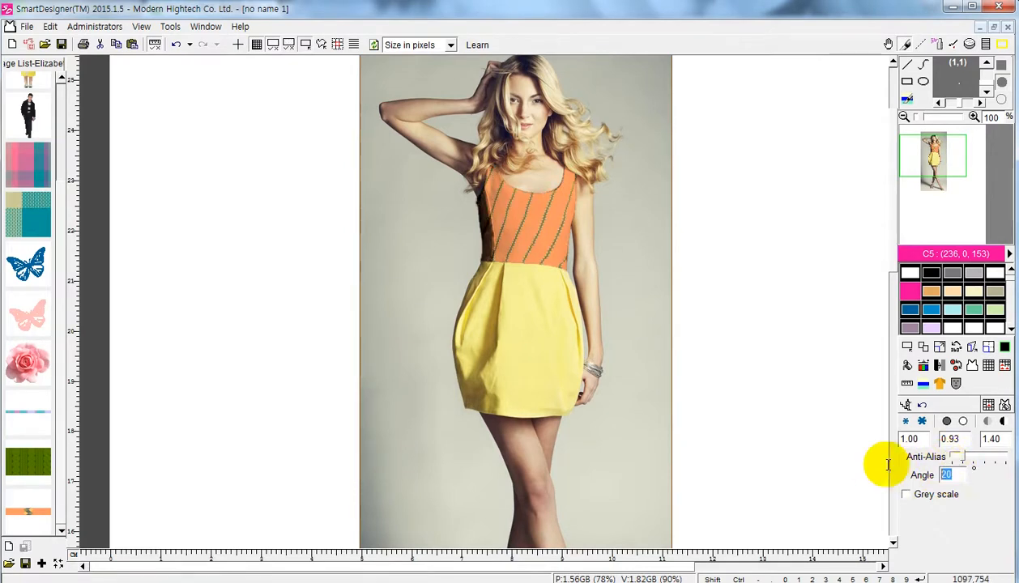
{"action": "type", "text": "90"}
{"action": "key", "text": "Return"}
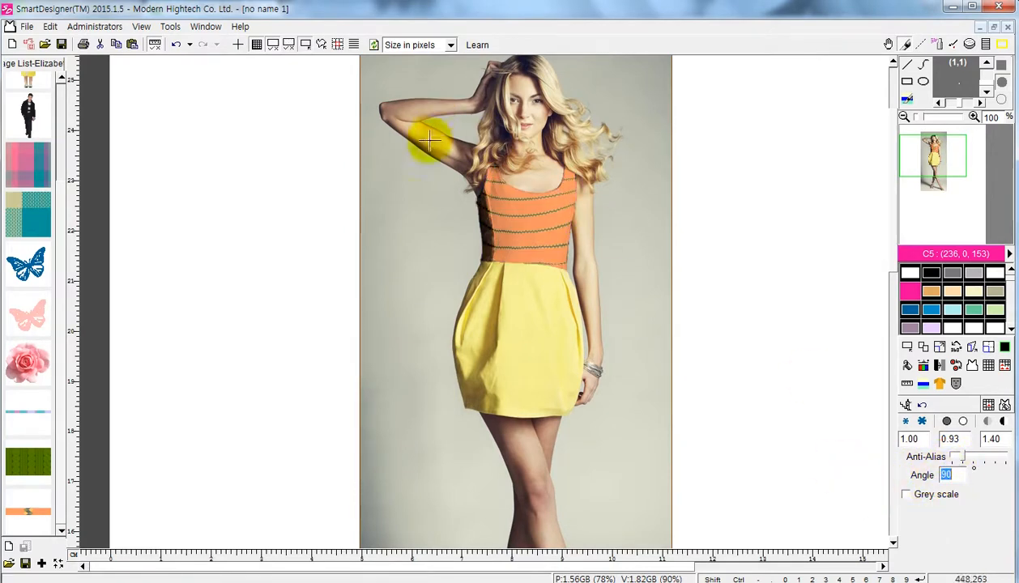
{"action": "double_click", "coordinate": [955, 474]}
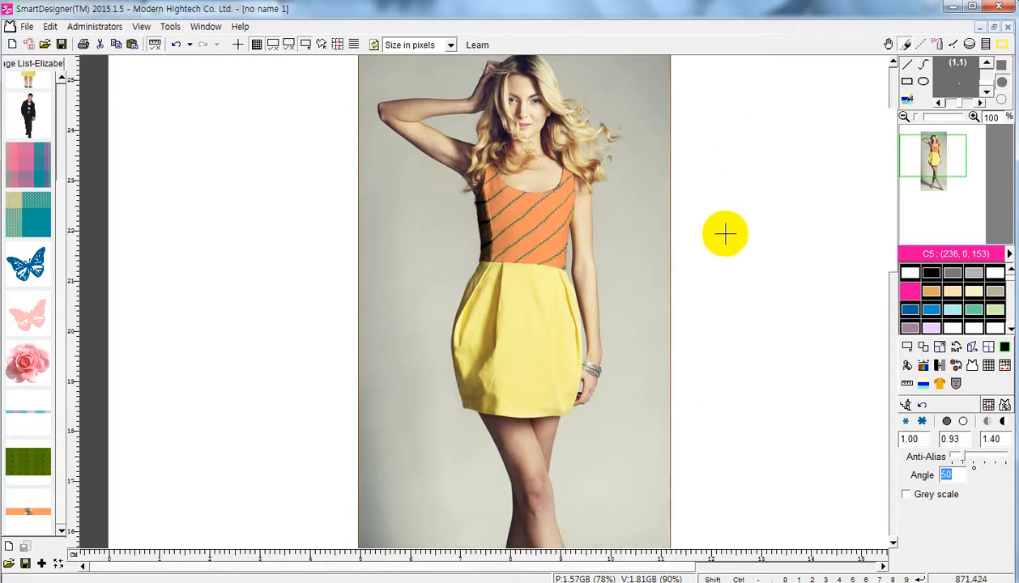
- Undo the diagonal-striped drape on the dress bodice
{"action": "scroll", "coordinate": [720, 232], "scroll_direction": "up", "scroll_amount": 1}
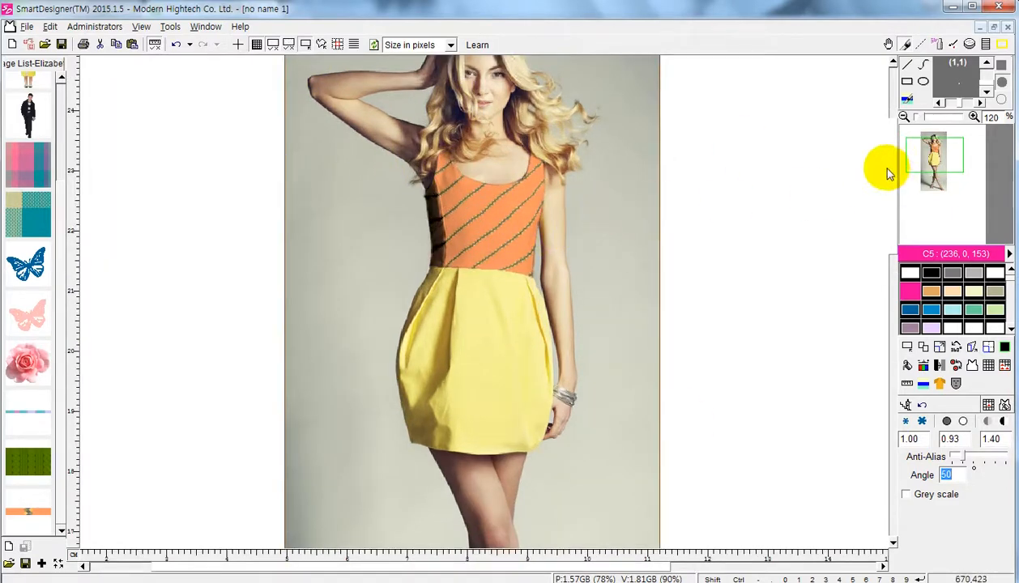
{"action": "scroll", "coordinate": [713, 213], "scroll_direction": "up", "scroll_amount": 2}
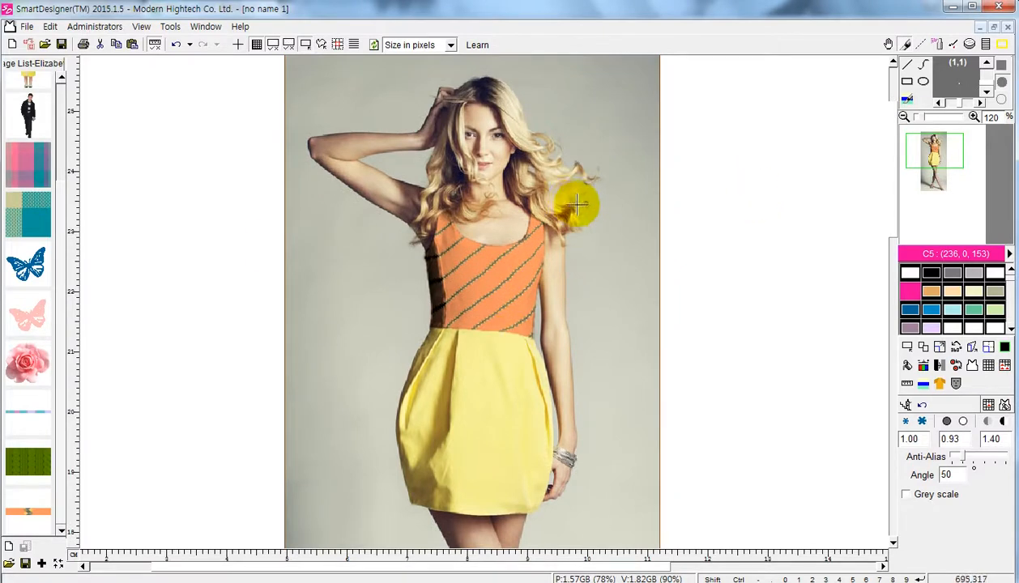
{"action": "key", "text": "ctrl+z"}
{"action": "scroll", "coordinate": [582, 231], "scroll_direction": "down", "scroll_amount": 1}
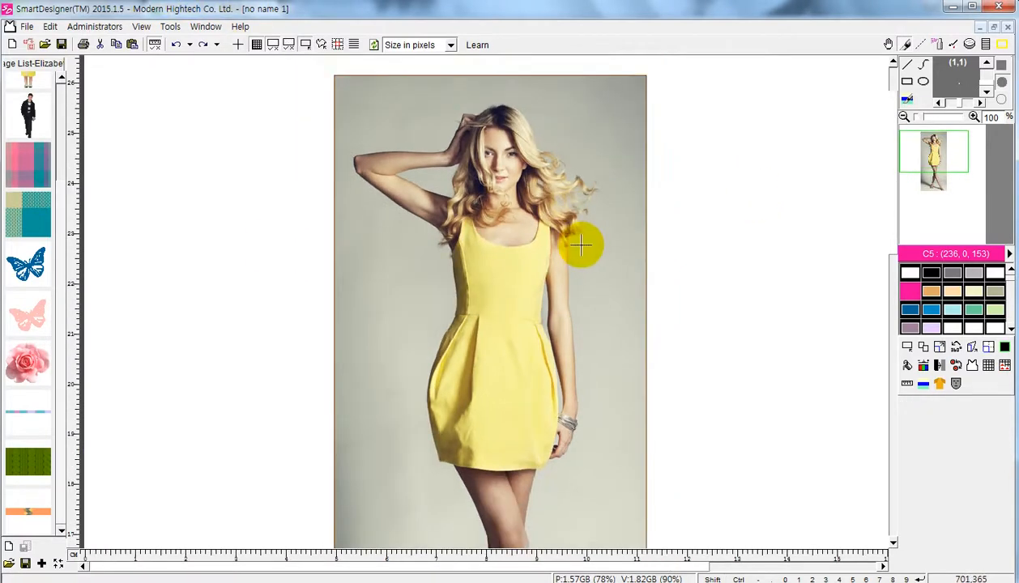
- Add the yellow dress drape image to the end of the image list
{"action": "scroll", "coordinate": [545, 184], "scroll_direction": "down", "scroll_amount": 2}
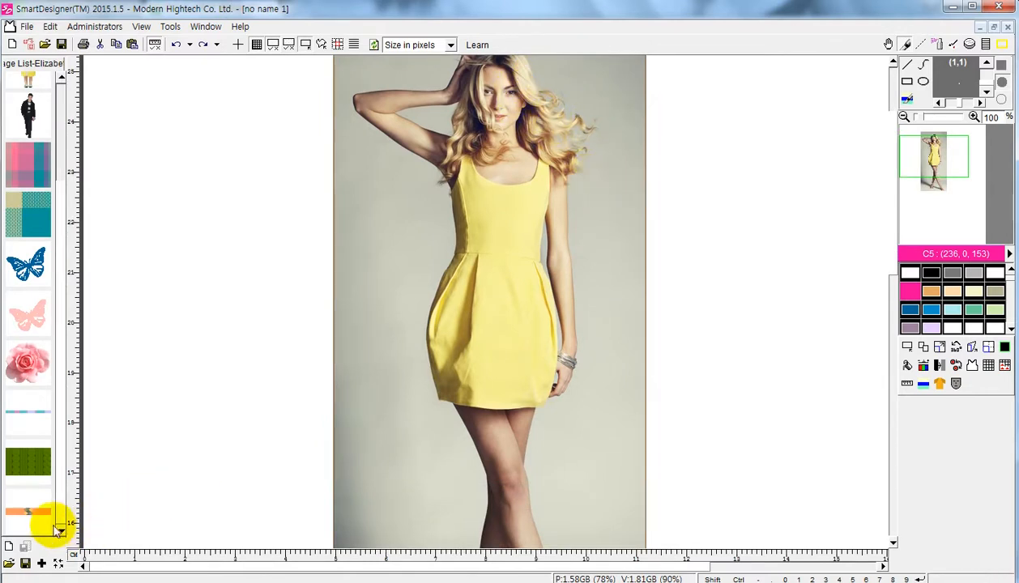
{"action": "scroll", "coordinate": [731, 304], "scroll_direction": "up", "scroll_amount": 2}
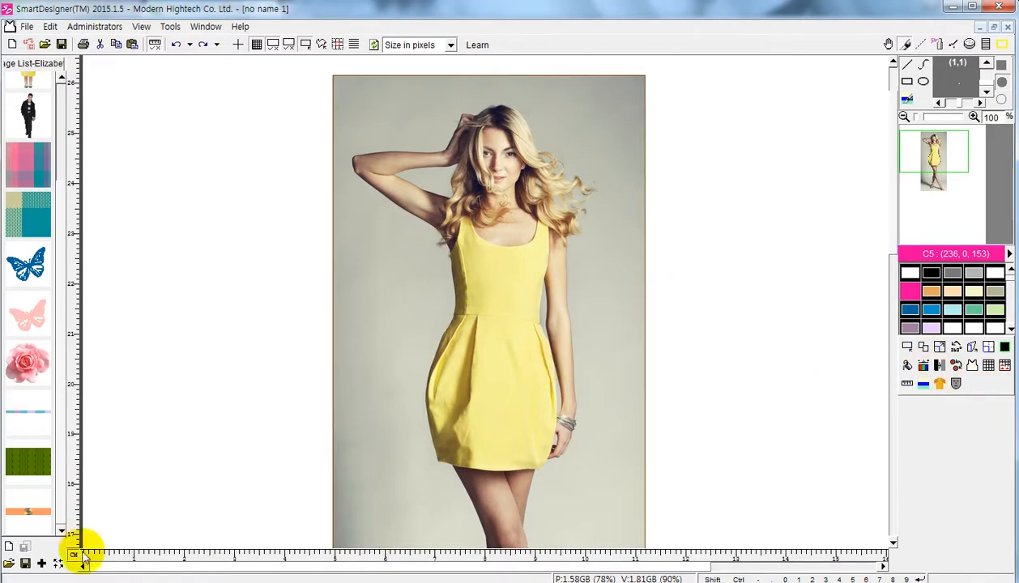
{"action": "scroll", "coordinate": [633, 298], "scroll_direction": "down", "scroll_amount": 2}
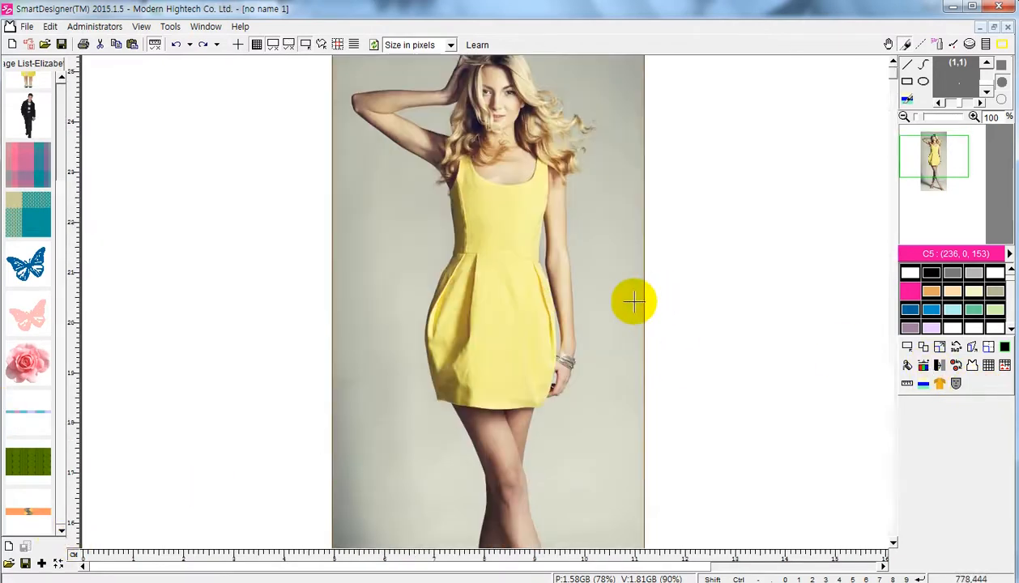
{"action": "left_click", "coordinate": [42, 565]}
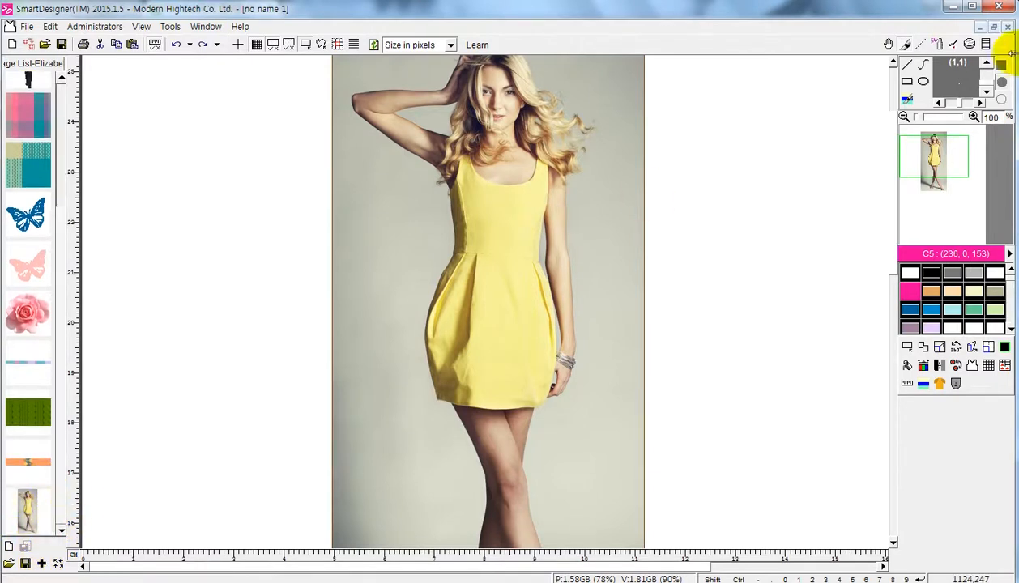
- Minimise the current document and create a maximised full-colour drape image of 1440 by 1980 pixels at 180 dpi
{"action": "left_click", "coordinate": [979, 27]}
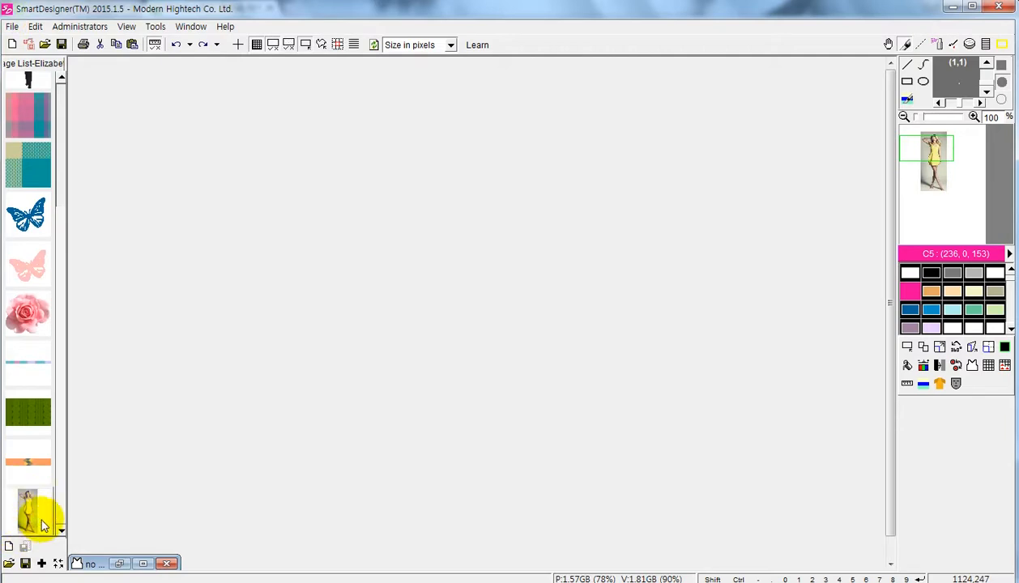
{"action": "left_click", "coordinate": [12, 26]}
{"action": "left_click", "coordinate": [45, 39]}
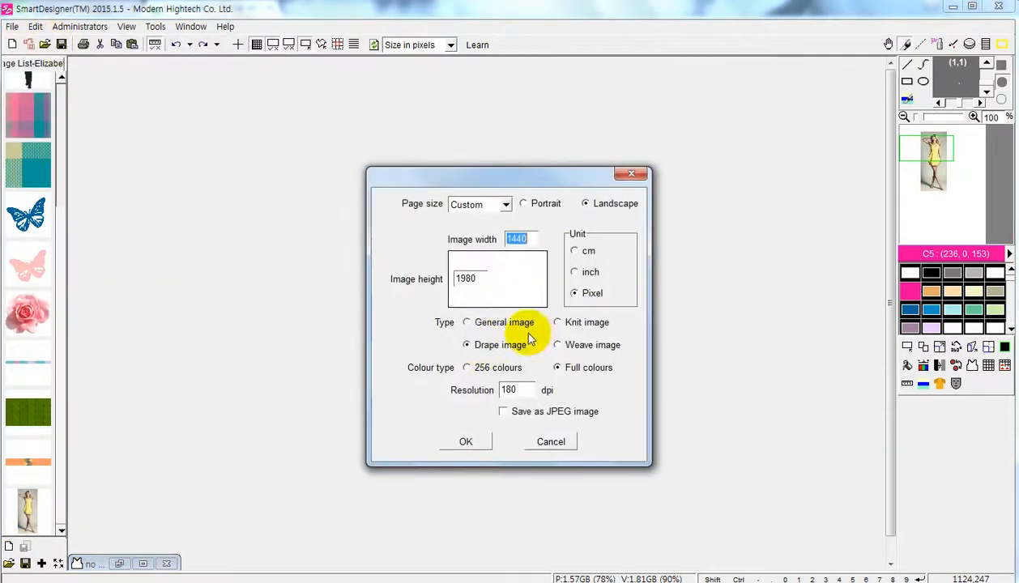
{"action": "left_click", "coordinate": [465, 441]}
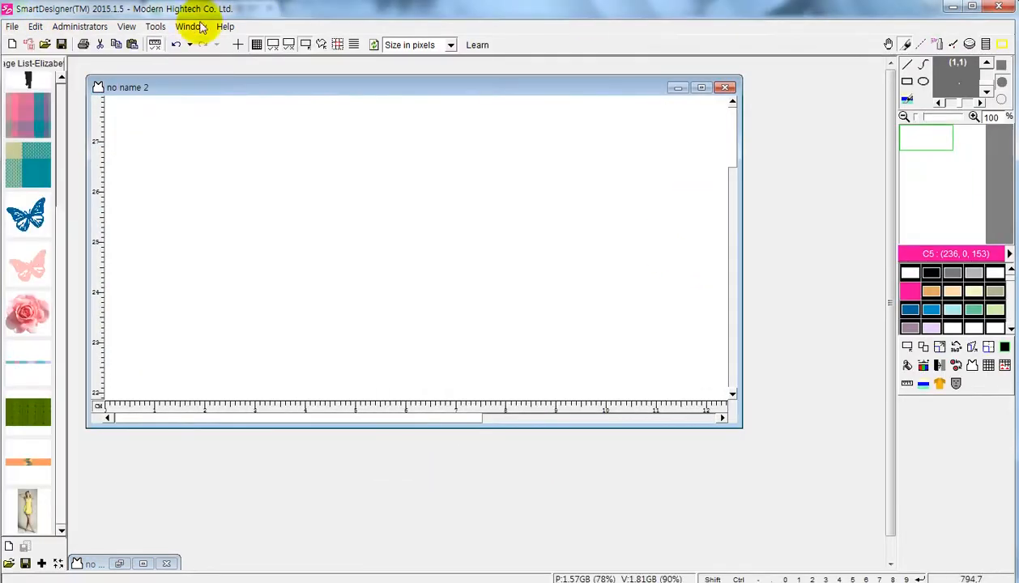
{"action": "left_click", "coordinate": [703, 89]}
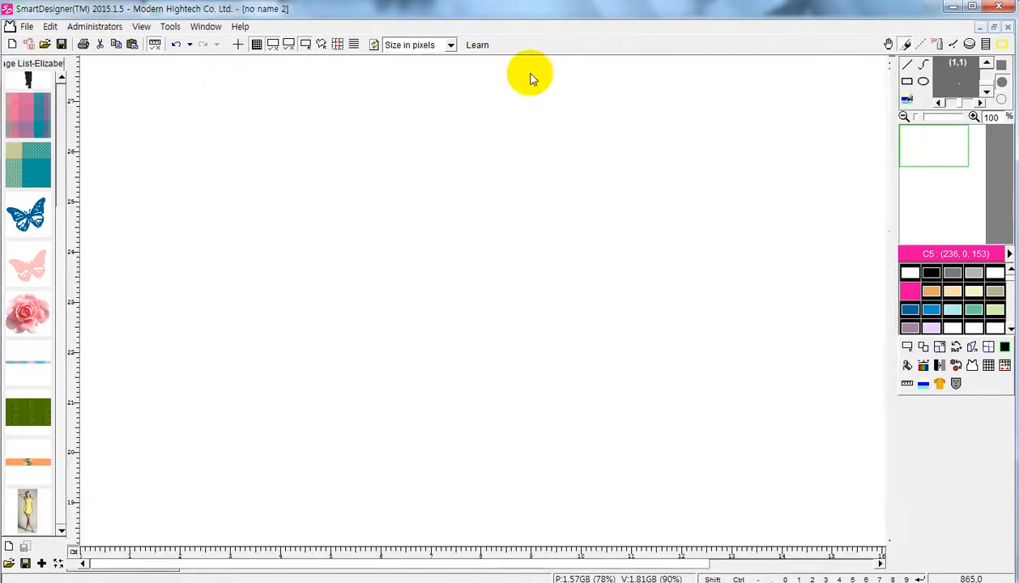
- Copy the newly listed yellow dress image from the image list and place it near the middle of the blank page
{"action": "right_click", "coordinate": [23, 509]}
{"action": "left_click", "coordinate": [81, 370]}
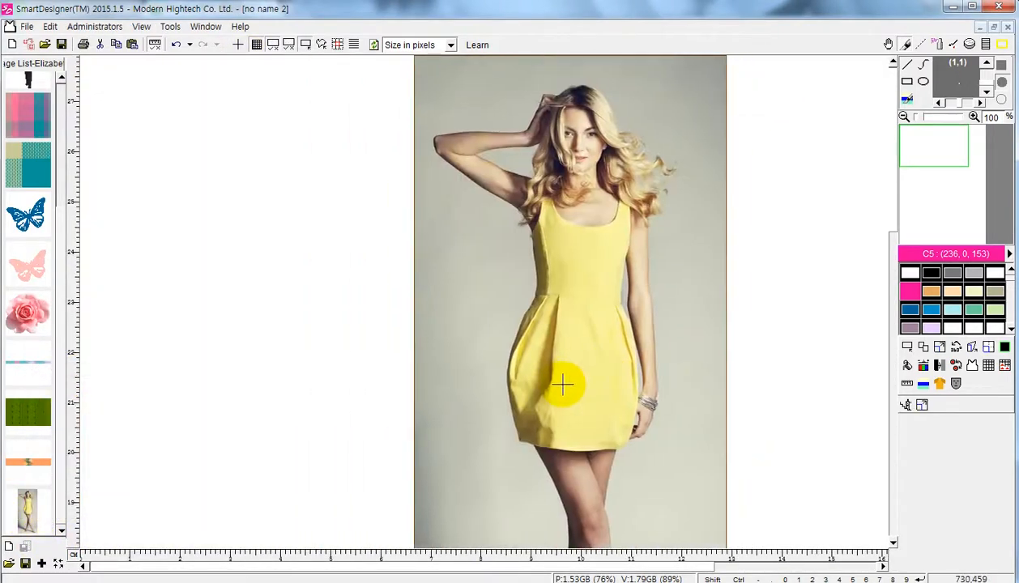
{"action": "left_click", "coordinate": [497, 434]}
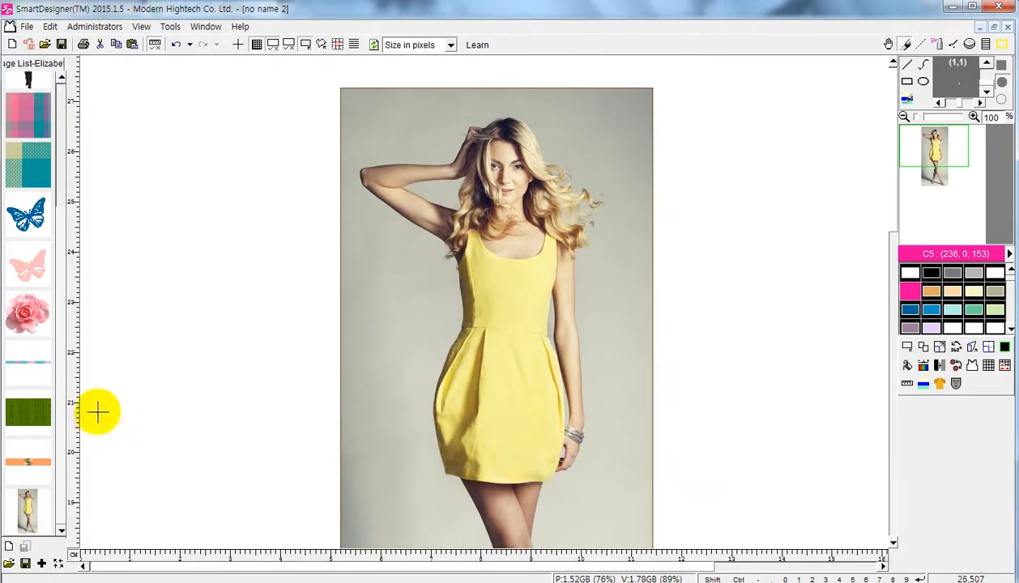
- Drape the pink and teal plaid from the image list onto the dress bodice
{"action": "left_click_drag", "start_coordinate": [57, 359], "coordinate": [41, 269]}
{"action": "right_click", "coordinate": [31, 278]}
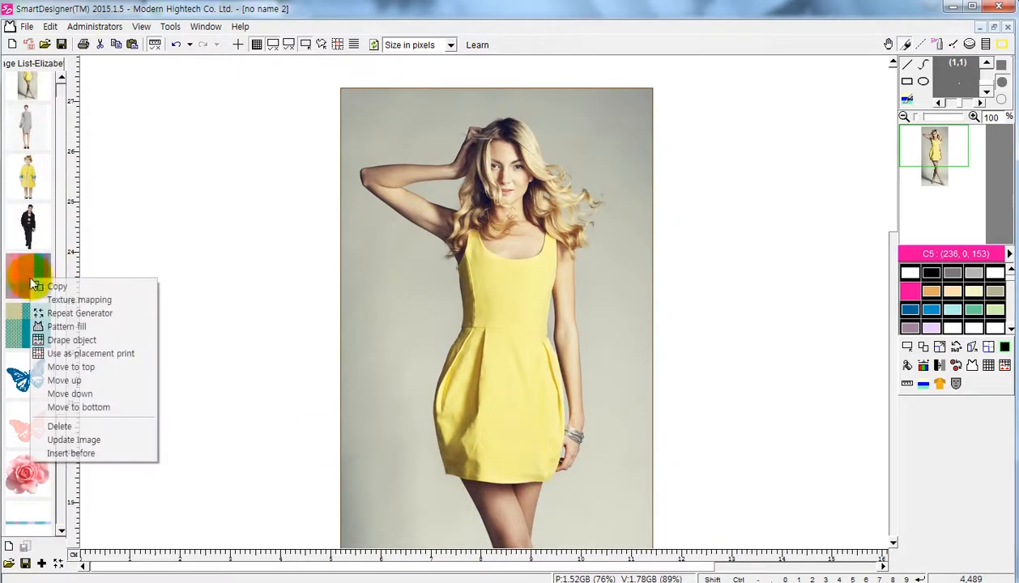
{"action": "right_click", "coordinate": [18, 268]}
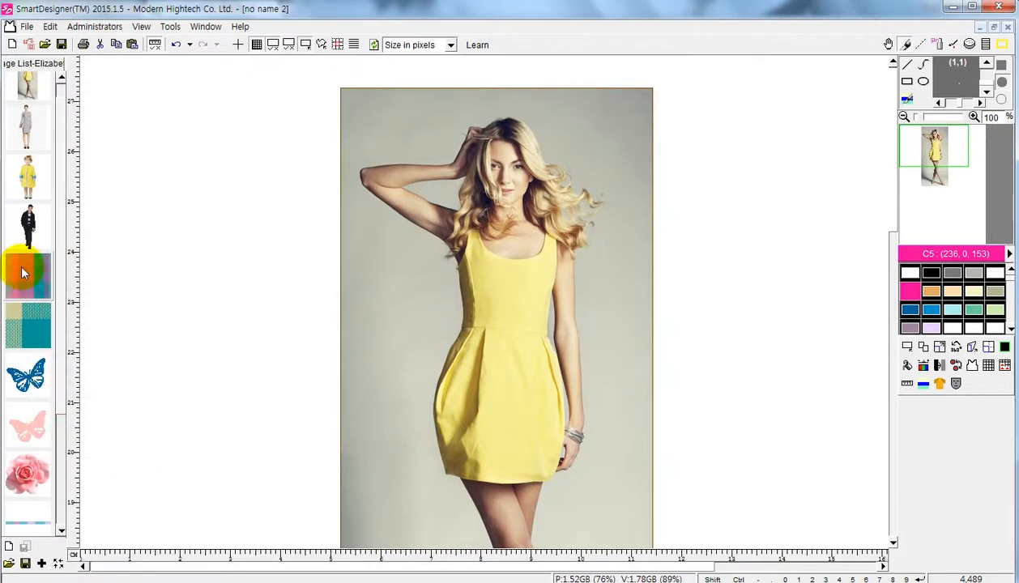
{"action": "right_click", "coordinate": [23, 273]}
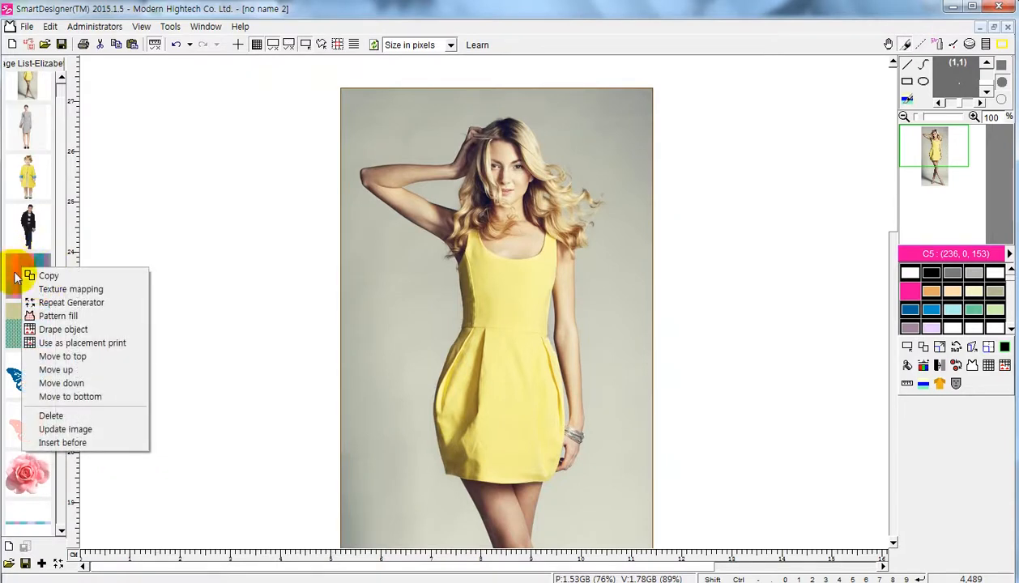
{"action": "right_click", "coordinate": [16, 279]}
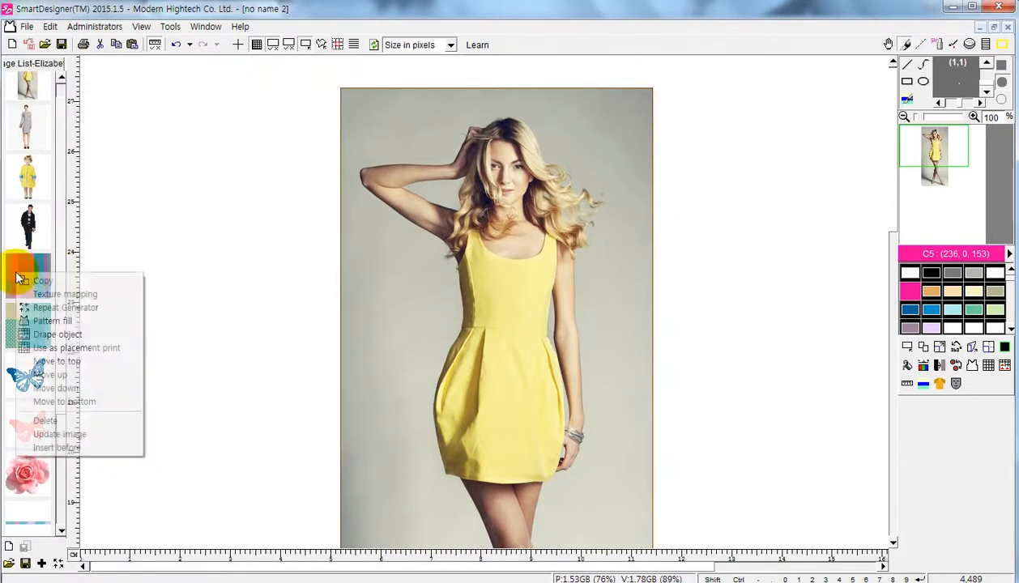
{"action": "left_click", "coordinate": [74, 337]}
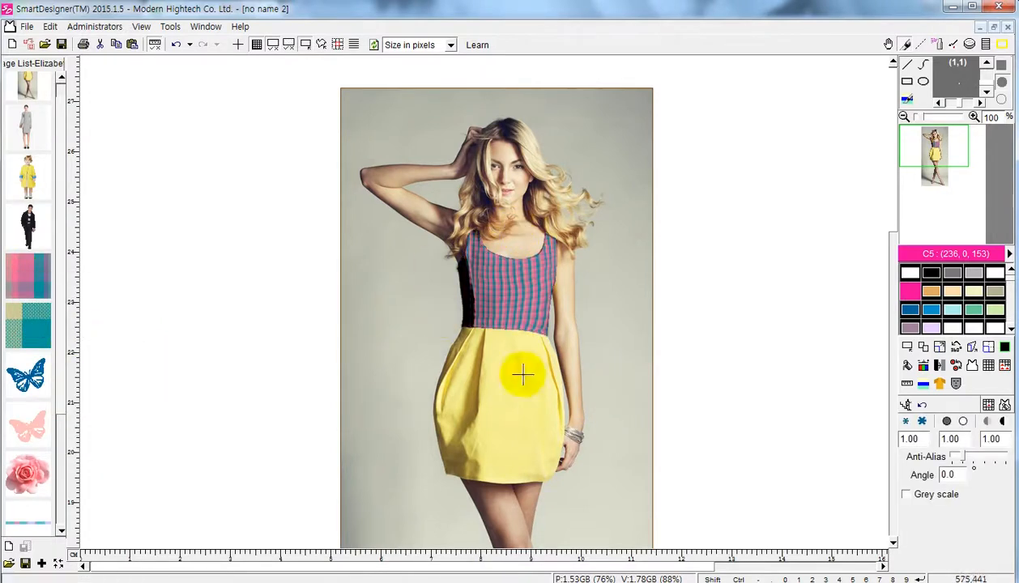
- Try a scale of 5 for the draped plaid and reduce it to 4
{"action": "left_click", "coordinate": [909, 439]}
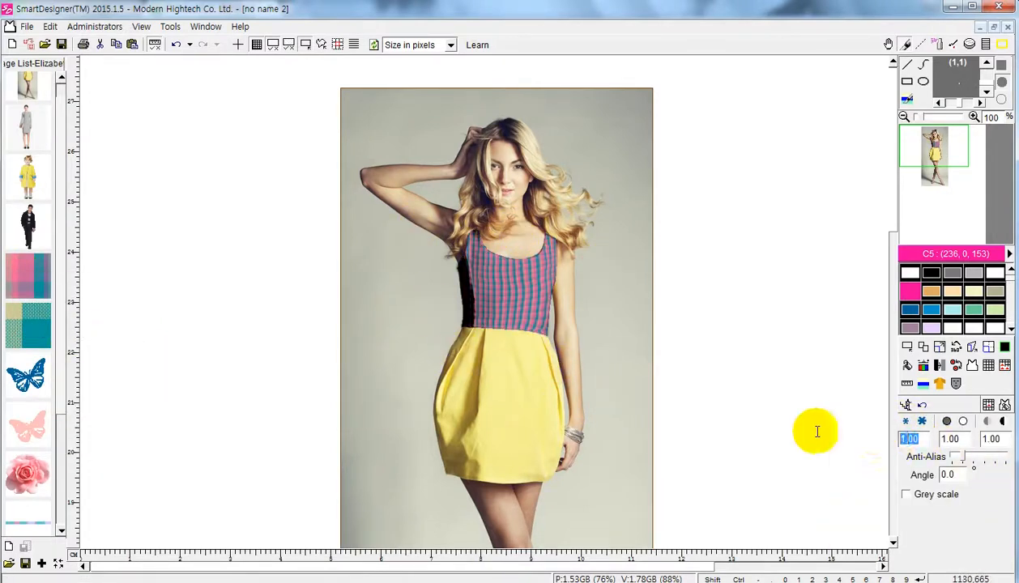
{"action": "type", "text": "5"}
{"action": "key", "text": "Return"}
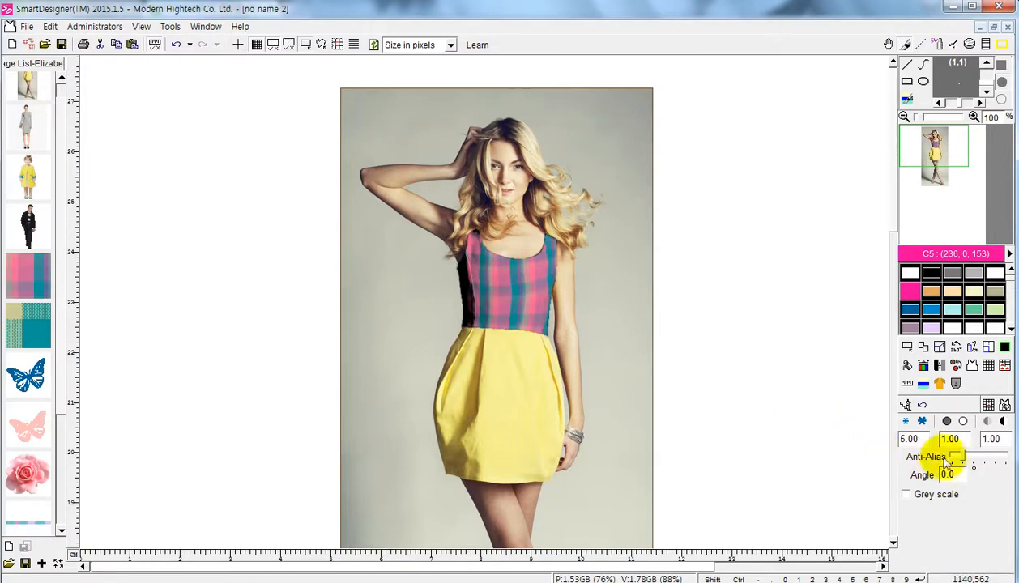
{"action": "left_click", "coordinate": [926, 439]}
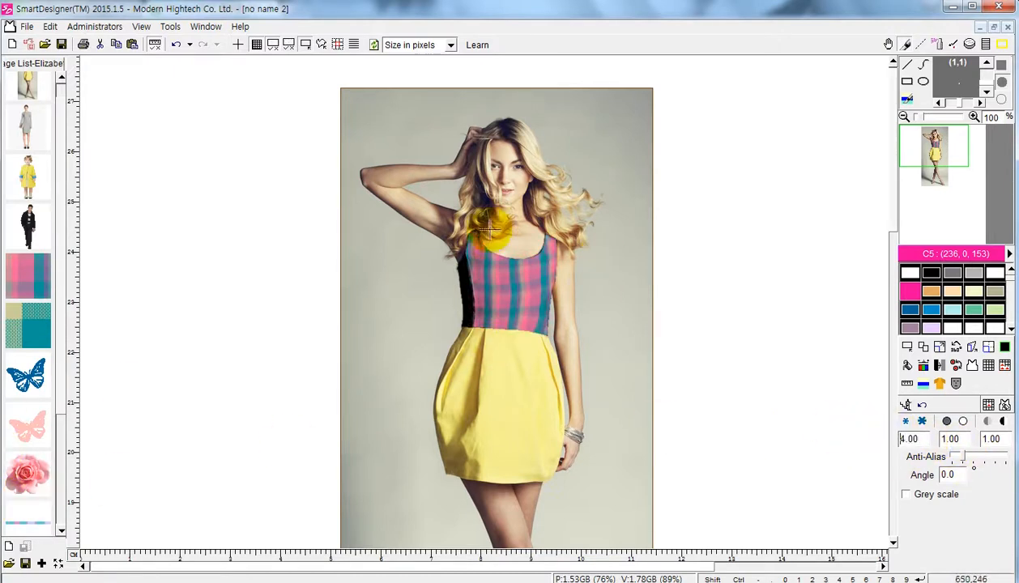
{"action": "scroll", "coordinate": [60, 518], "scroll_direction": "down", "scroll_amount": 3}
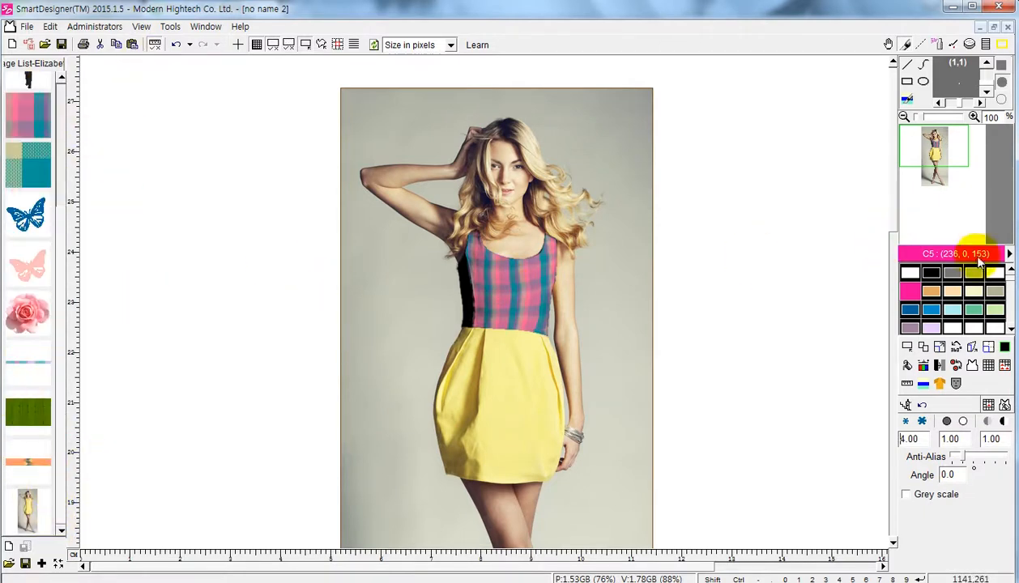
{"action": "scroll", "coordinate": [61, 201], "scroll_direction": "up", "scroll_amount": 4}
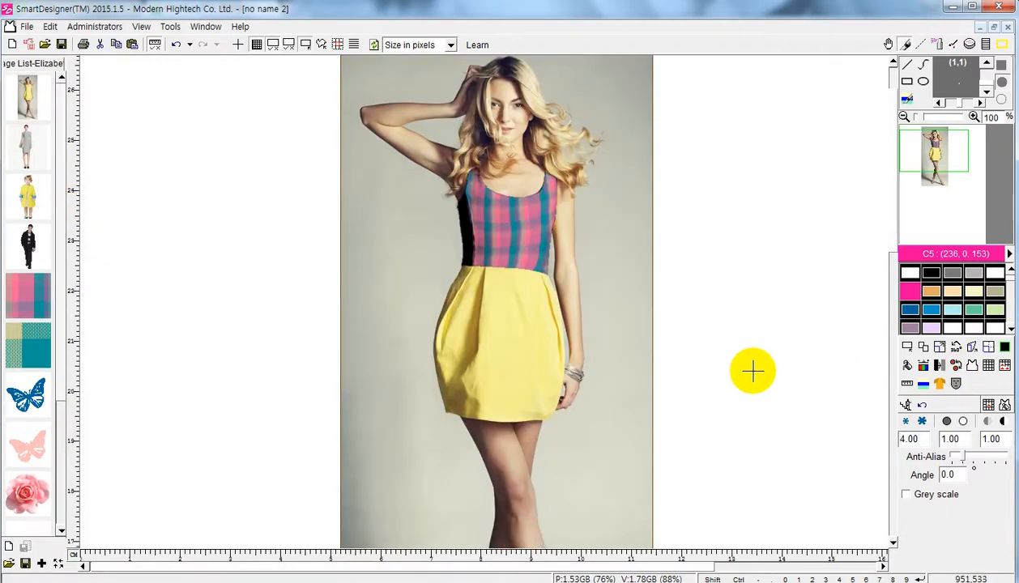
- Undo the plaid drape and drape the teal and beige check onto the bodice instead
{"action": "left_click", "coordinate": [176, 45]}
{"action": "scroll", "coordinate": [65, 324], "scroll_direction": "down", "scroll_amount": 4}
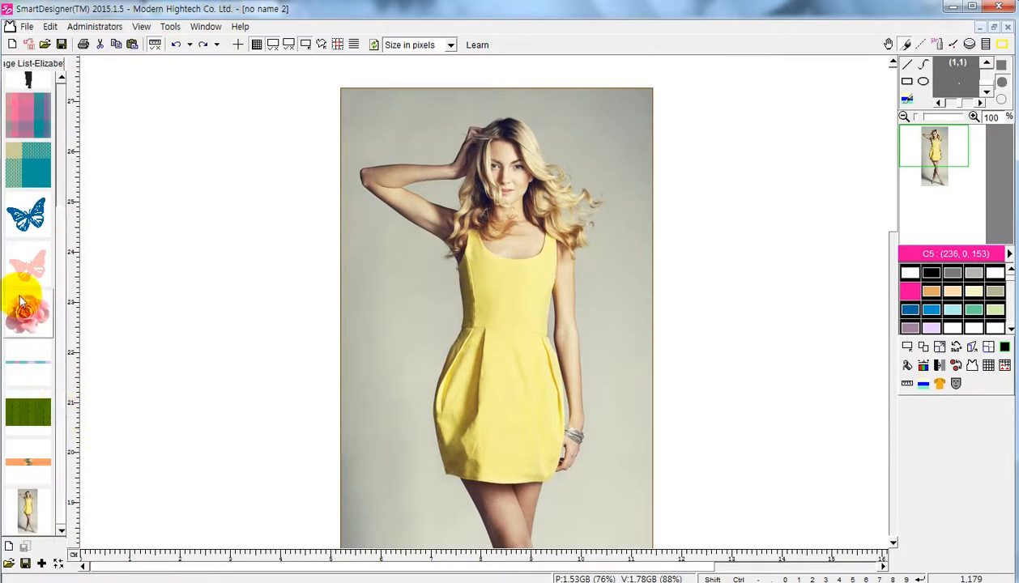
{"action": "right_click", "coordinate": [29, 185]}
{"action": "left_click", "coordinate": [81, 241]}
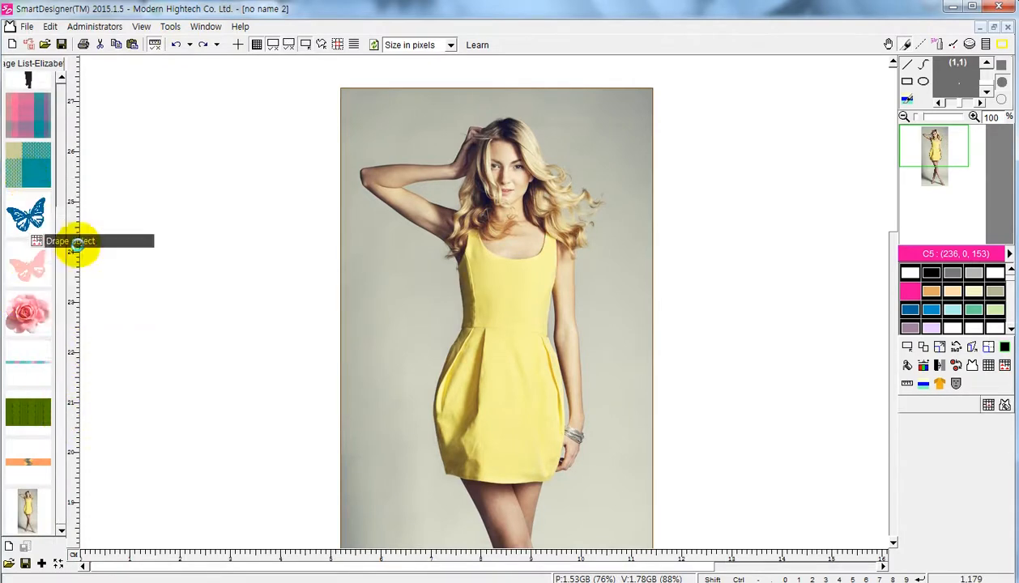
- Try a scale of 10 for the draped teal check and undo the drape
{"action": "left_click", "coordinate": [930, 443]}
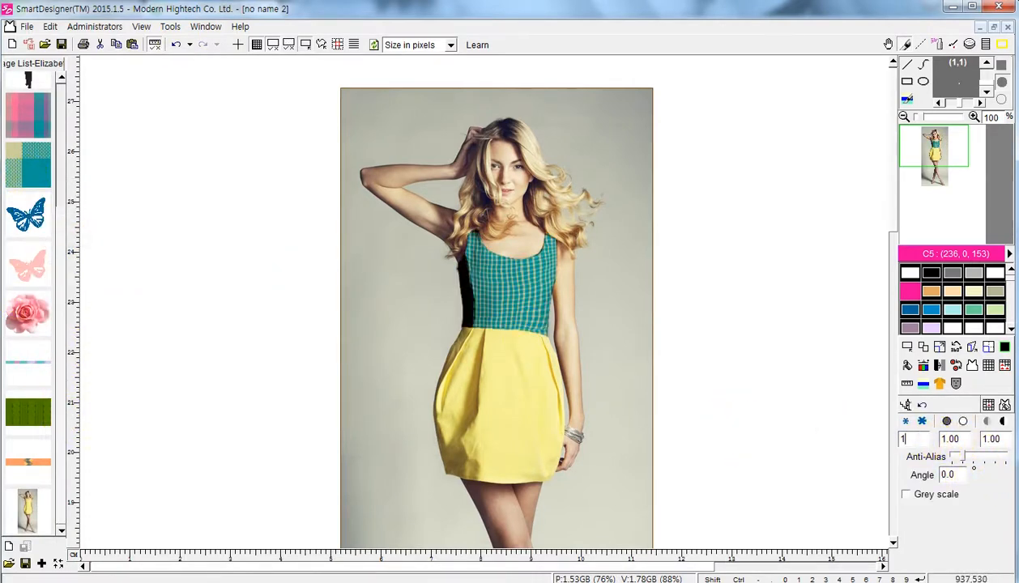
{"action": "type", "text": "10"}
{"action": "key", "text": "Return"}
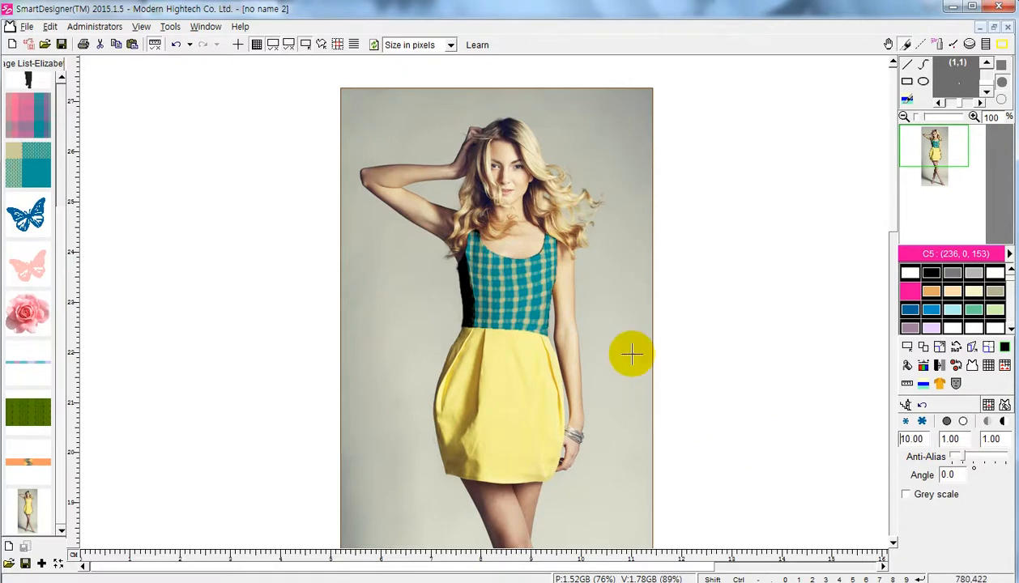
{"action": "scroll", "coordinate": [632, 353], "scroll_direction": "up", "scroll_amount": 1}
{"action": "scroll", "coordinate": [632, 353], "scroll_direction": "down", "scroll_amount": 1}
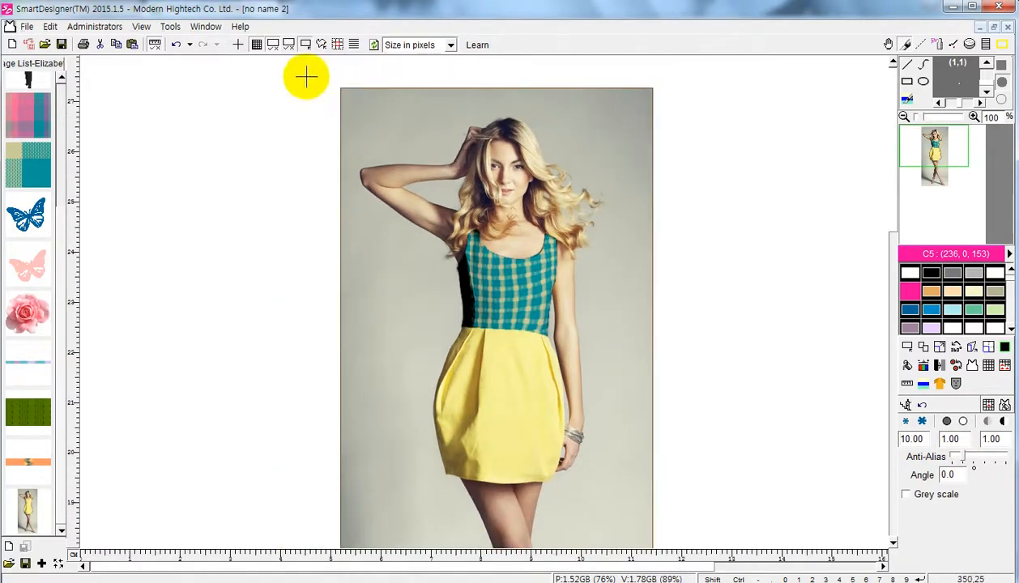
{"action": "left_click", "coordinate": [177, 46]}
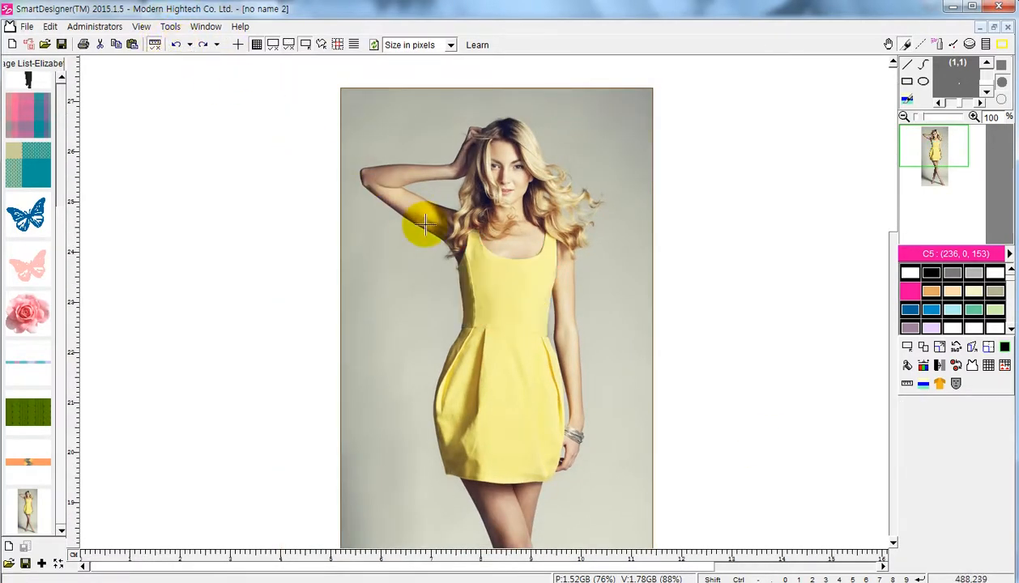
- Drape the pink and teal plaid from the image list onto the dress bodice and undo the drape
{"action": "scroll", "coordinate": [66, 166], "scroll_direction": "up", "scroll_amount": 3}
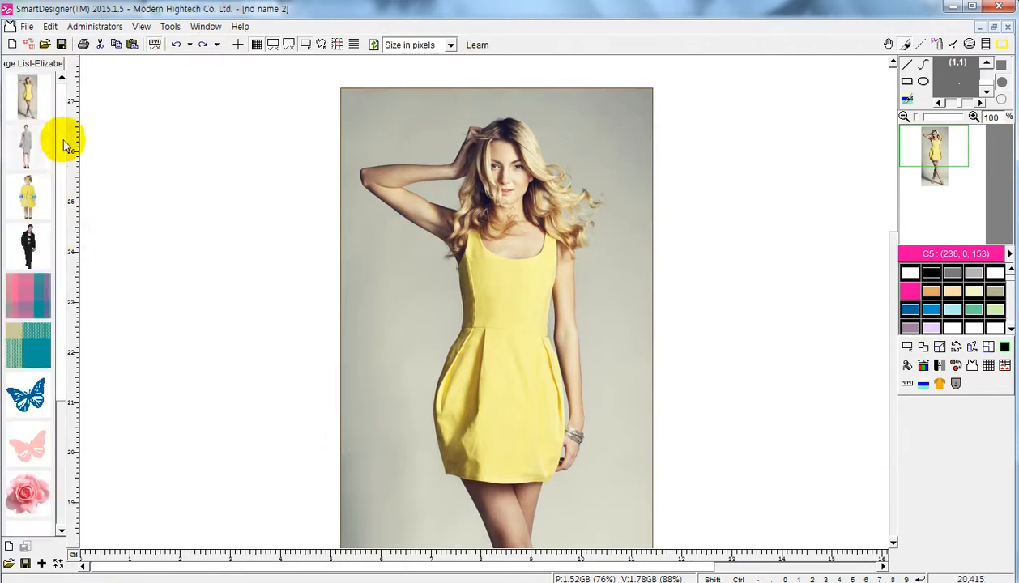
{"action": "right_click", "coordinate": [30, 306]}
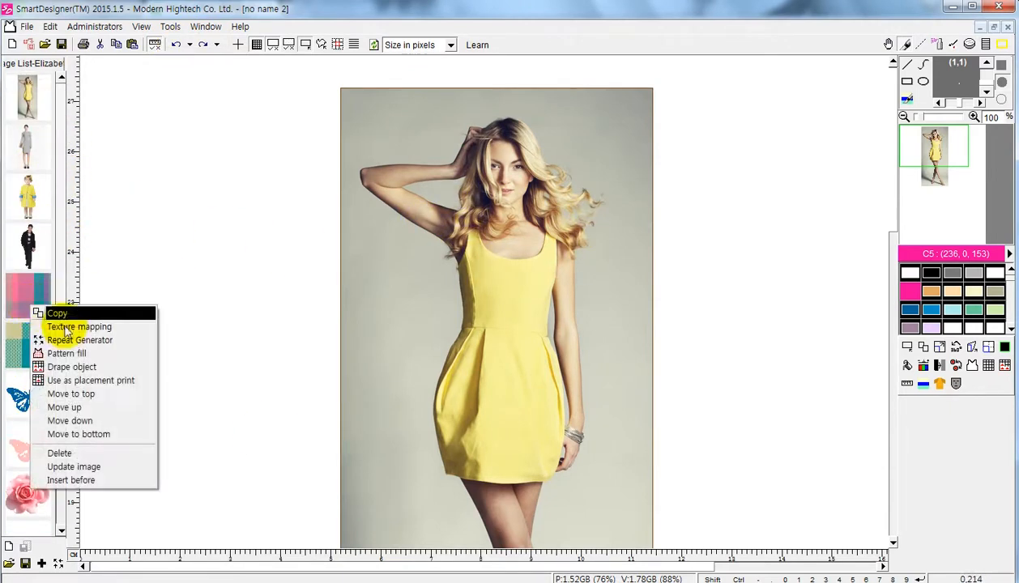
{"action": "left_click", "coordinate": [68, 256]}
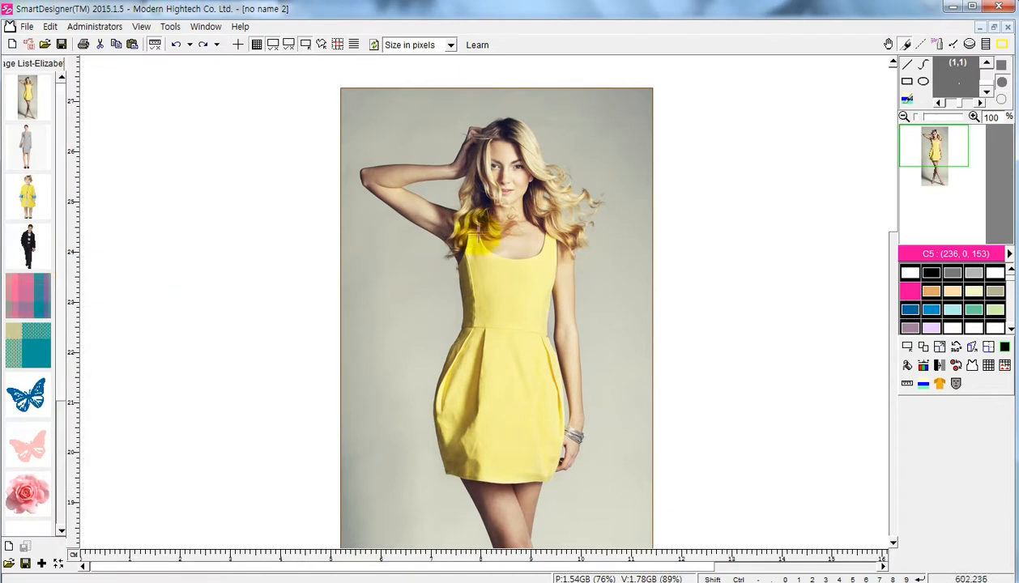
{"action": "right_click", "coordinate": [23, 287]}
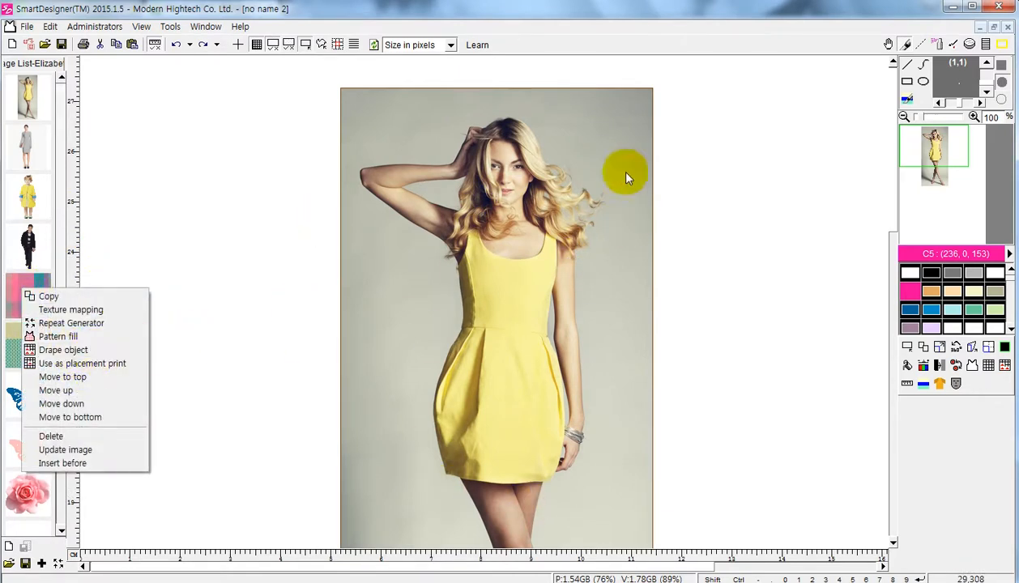
{"action": "left_click", "coordinate": [587, 2]}
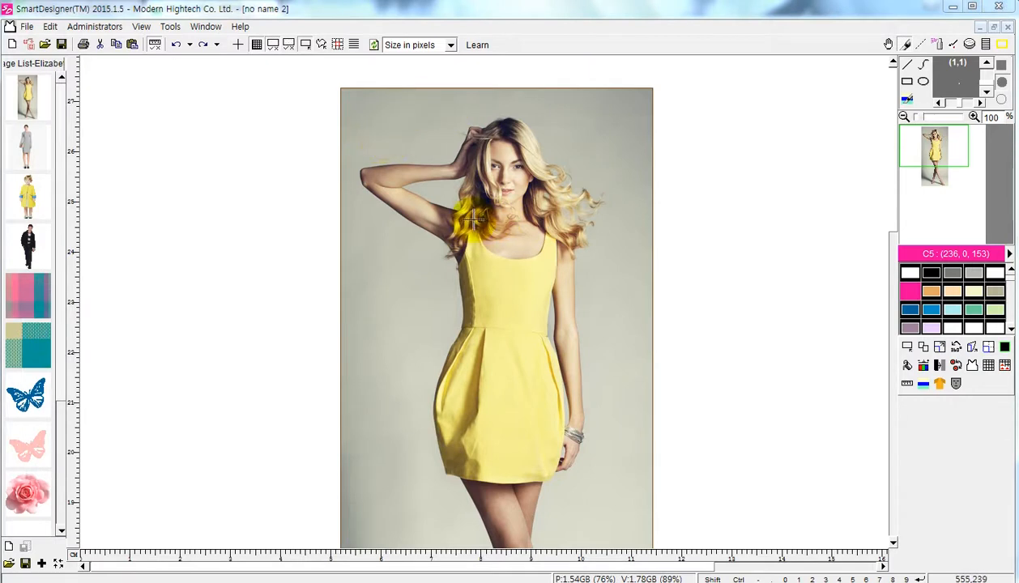
{"action": "right_click", "coordinate": [38, 303]}
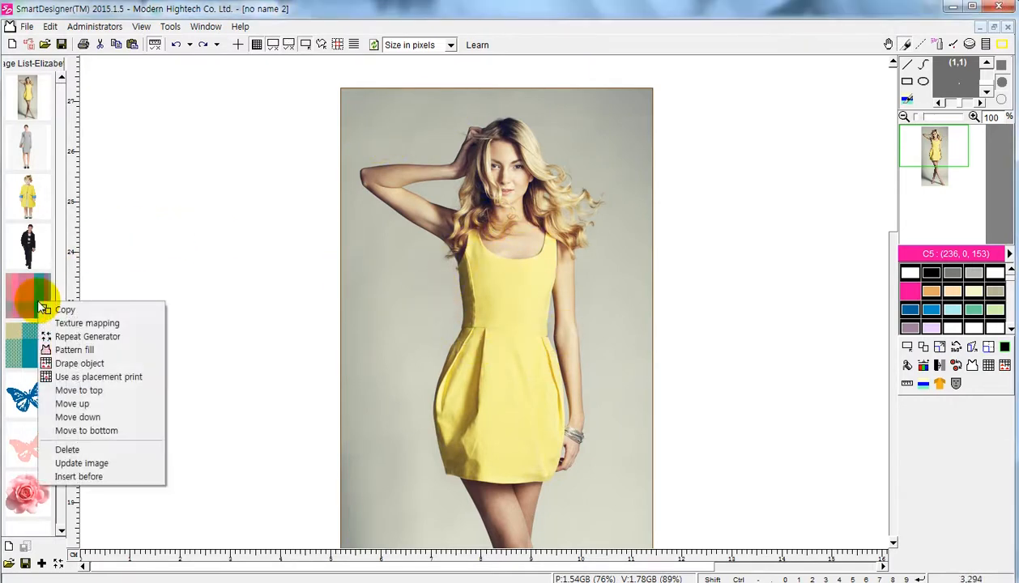
{"action": "left_click", "coordinate": [97, 363]}
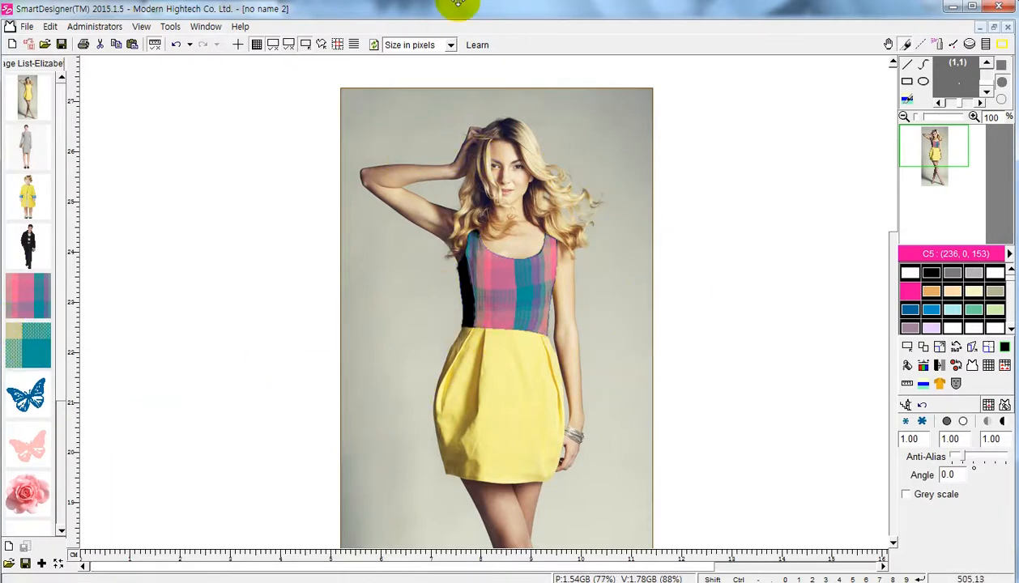
{"action": "key", "text": "ctrl+z"}
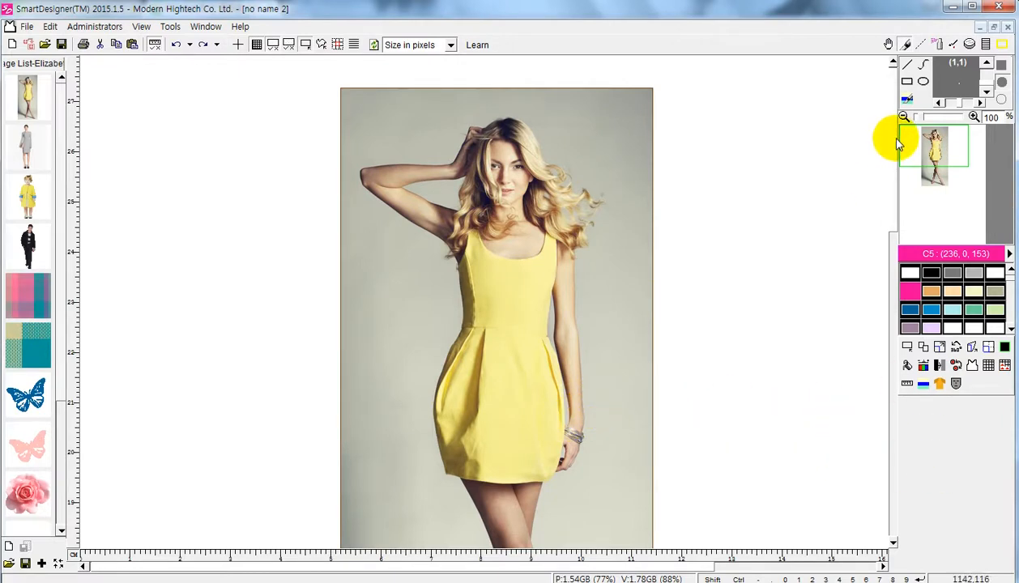
{"action": "left_click_drag", "start_coordinate": [897, 144], "coordinate": [898, 164]}
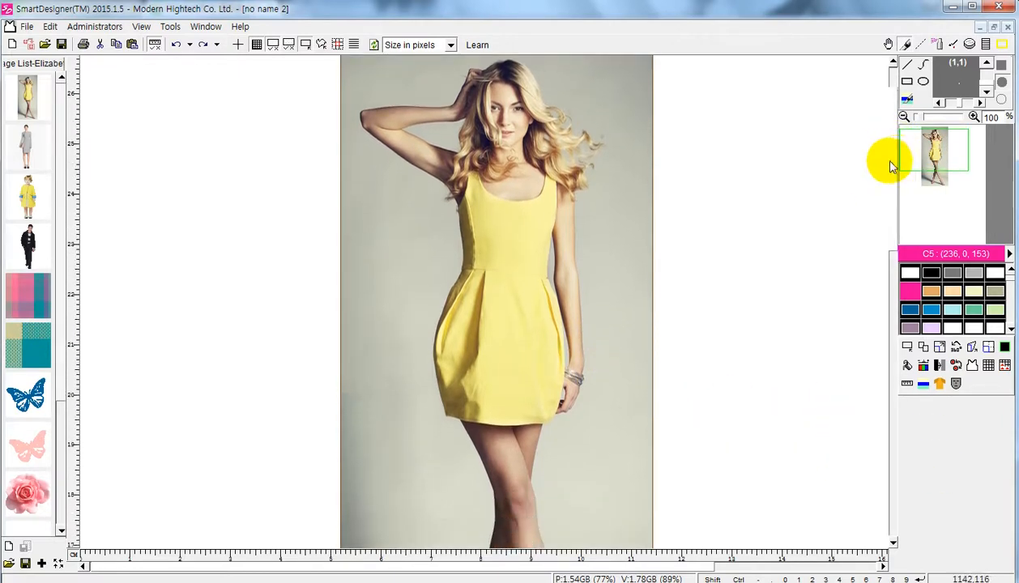
{"action": "scroll", "coordinate": [826, 280], "scroll_direction": "up", "scroll_amount": 1}
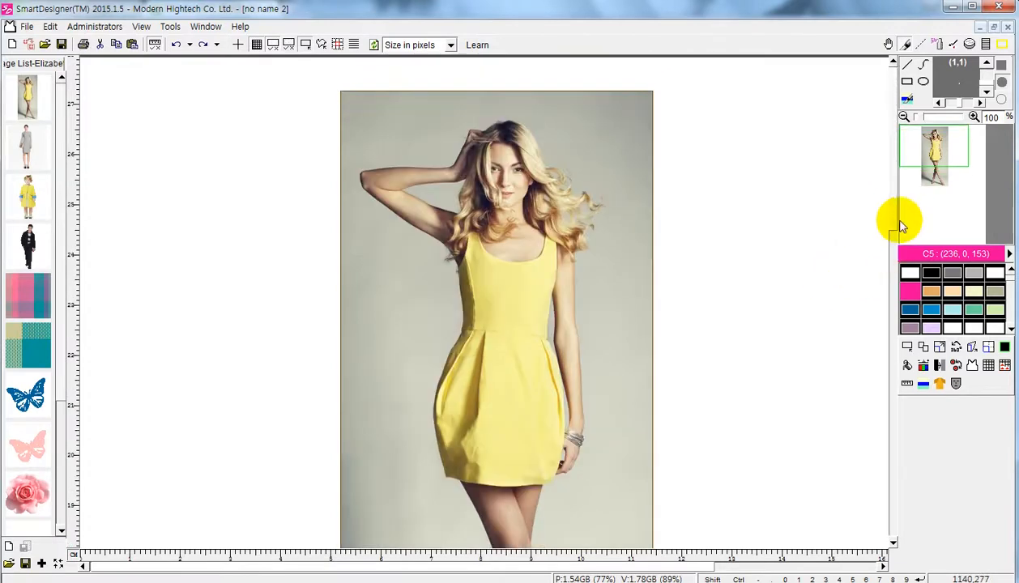
{"action": "left_click_drag", "start_coordinate": [894, 222], "coordinate": [897, 176]}
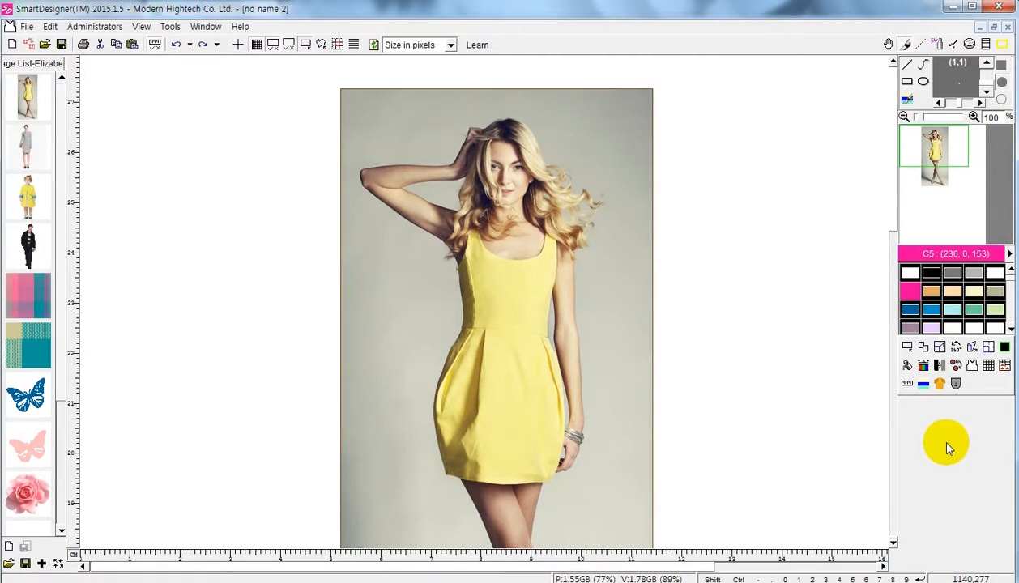
{"action": "left_click", "coordinate": [924, 385]}
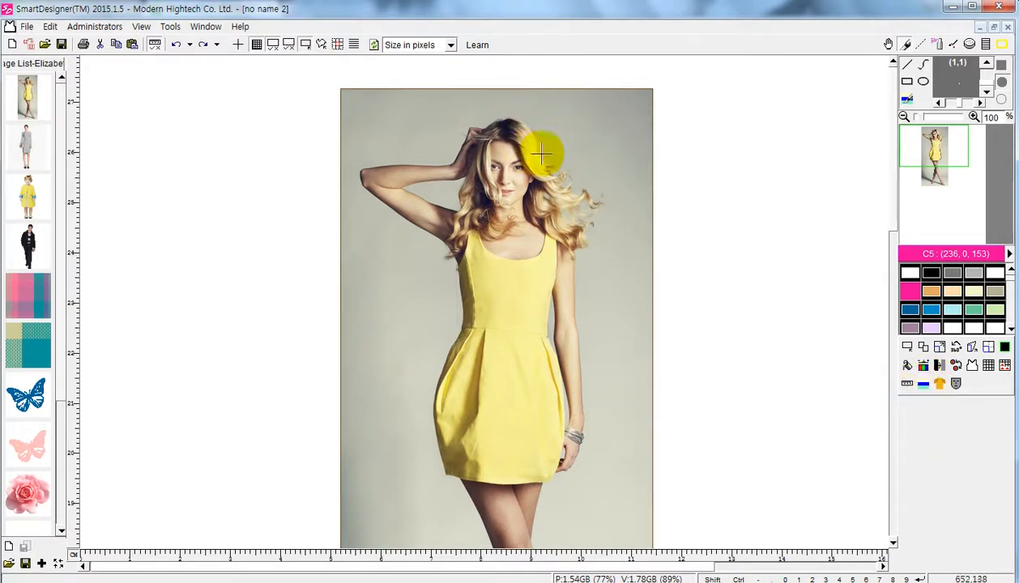
- Compare the general, knit, weave and drape image types in the new image settings without creating an image
{"action": "left_click", "coordinate": [25, 27]}
{"action": "left_click", "coordinate": [32, 42]}
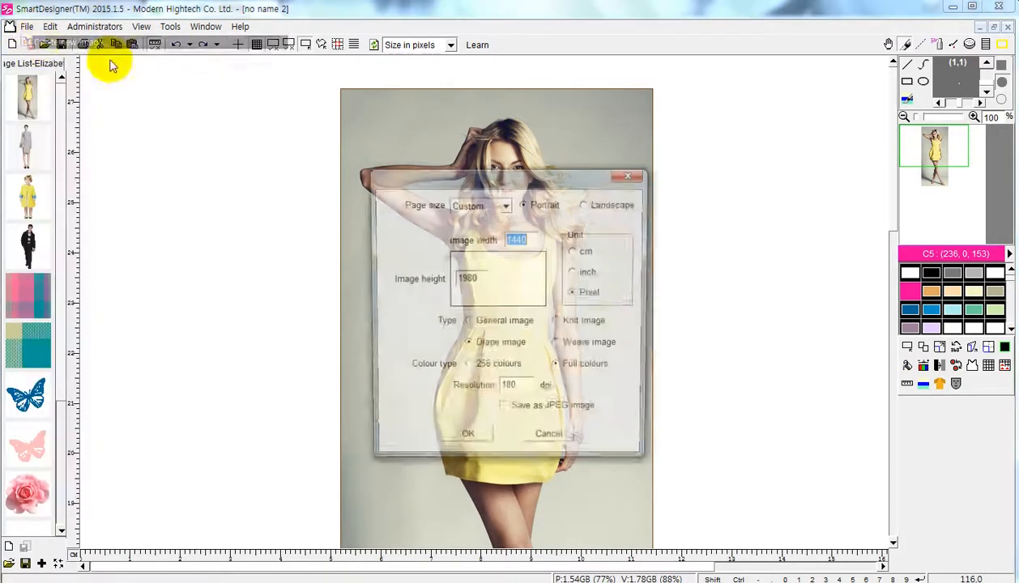
{"action": "left_click", "coordinate": [558, 323]}
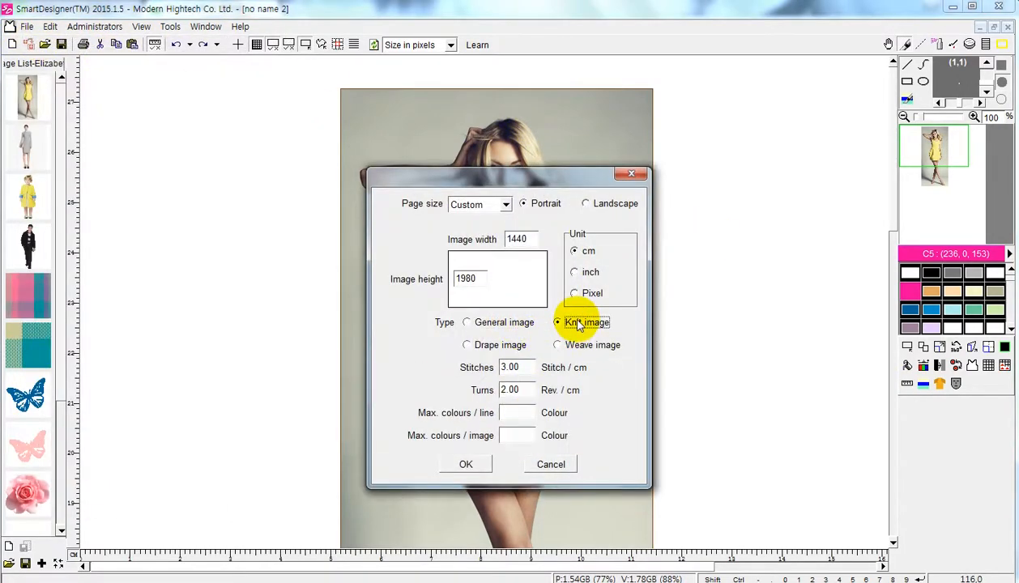
{"action": "left_click", "coordinate": [557, 345]}
{"action": "left_click", "coordinate": [512, 344]}
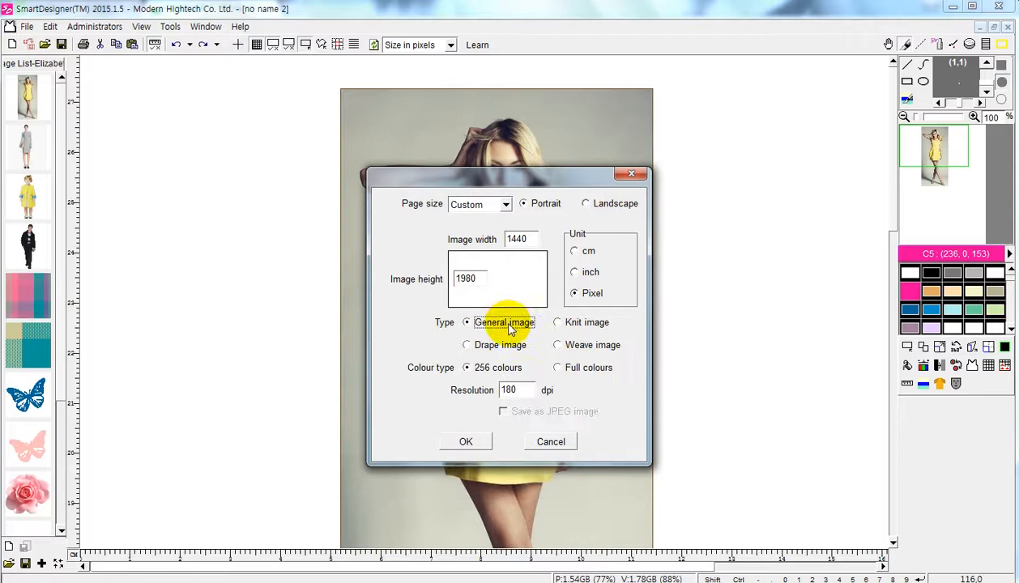
{"action": "left_click", "coordinate": [567, 322]}
{"action": "left_click", "coordinate": [567, 345]}
{"action": "left_click", "coordinate": [479, 324]}
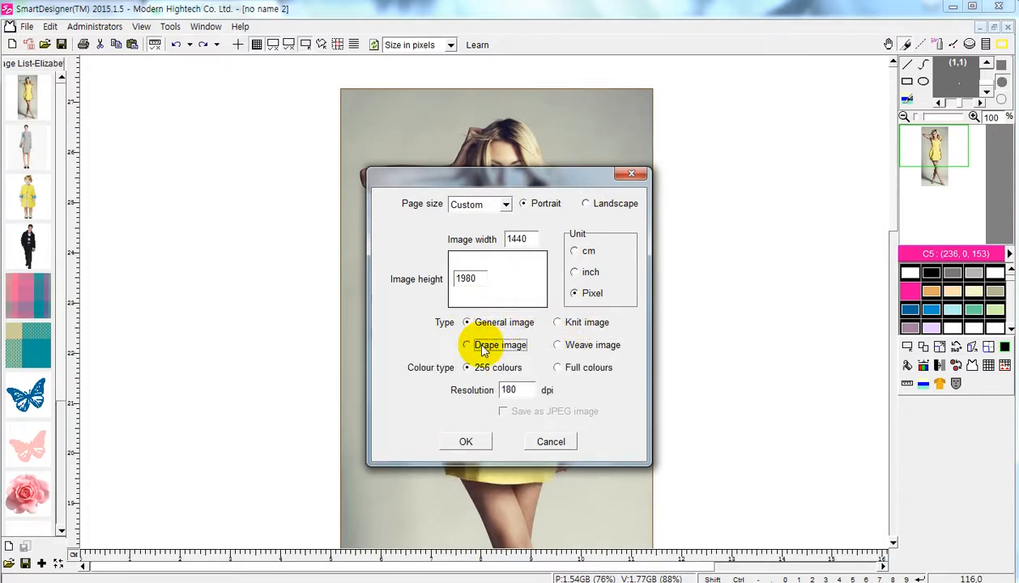
{"action": "left_click", "coordinate": [483, 348]}
{"action": "left_click", "coordinate": [551, 441]}
{"action": "left_click", "coordinate": [27, 26]}
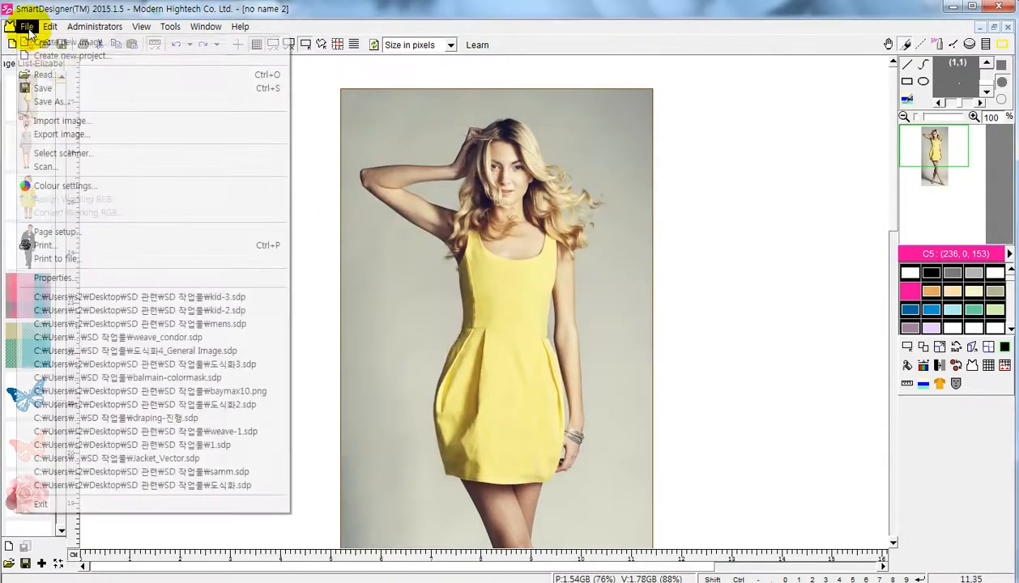
{"action": "left_click", "coordinate": [65, 55]}
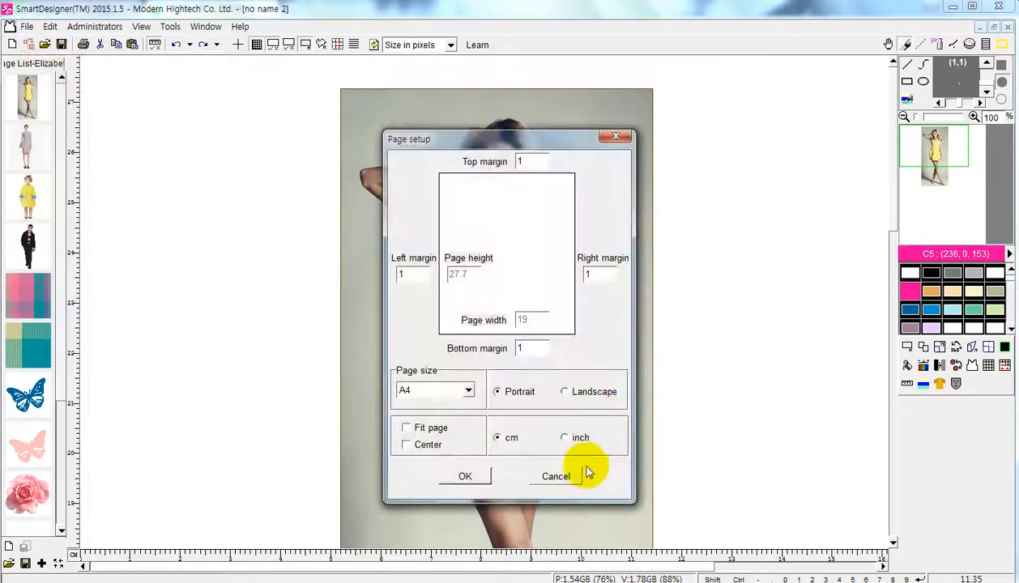
{"action": "left_click", "coordinate": [566, 437]}
{"action": "left_click", "coordinate": [511, 438]}
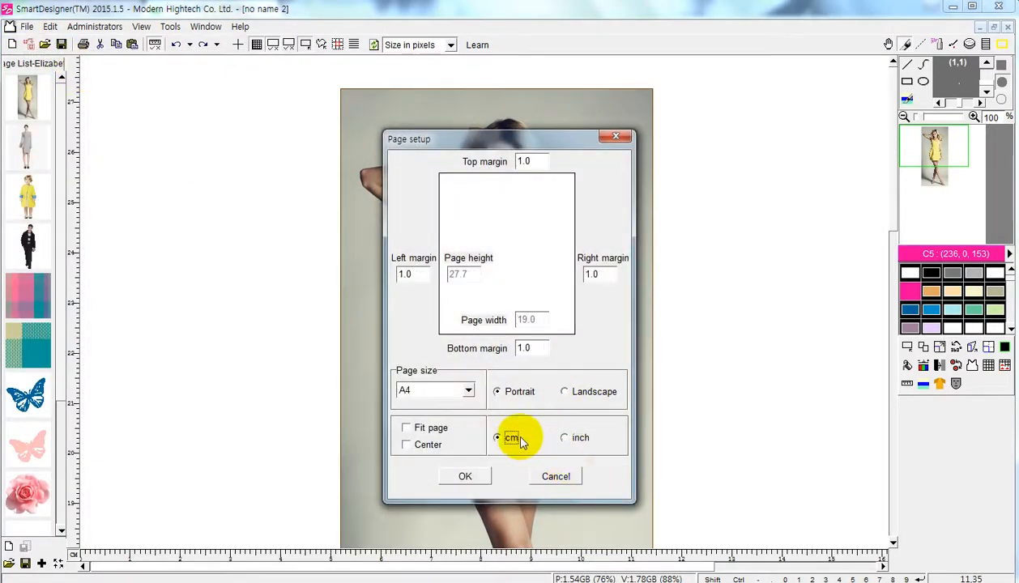
{"action": "left_click", "coordinate": [554, 475]}
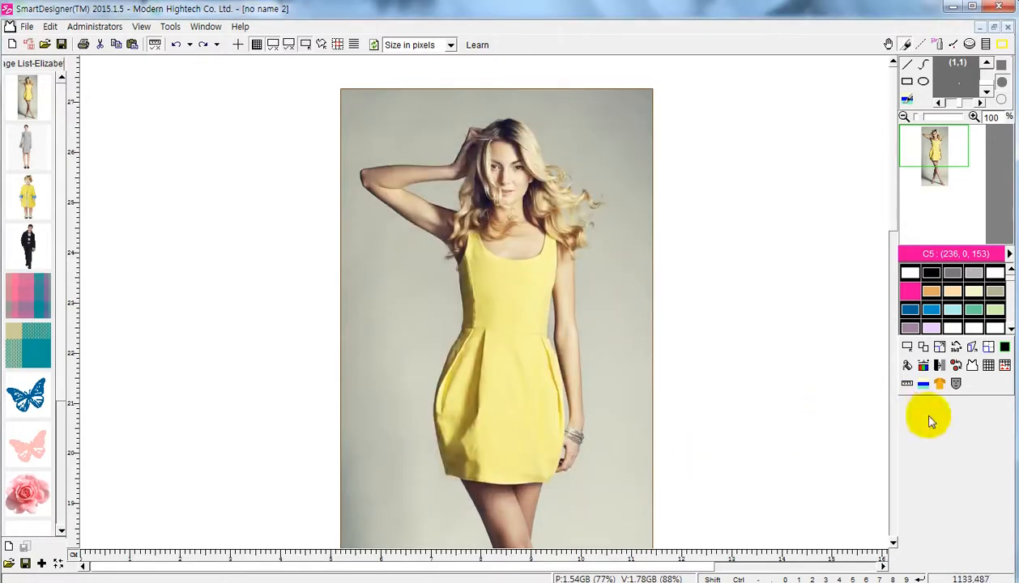
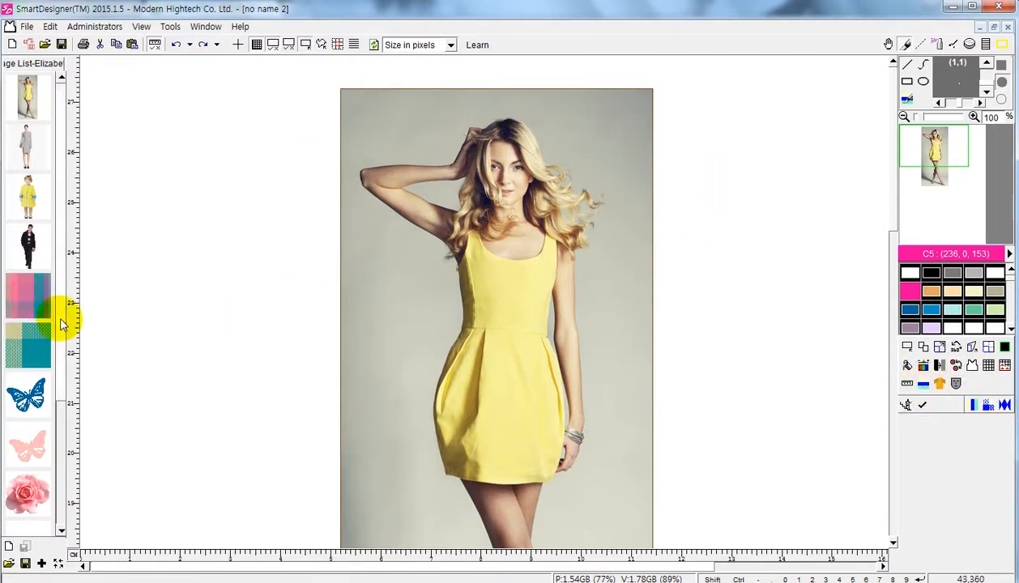
{"action": "scroll", "coordinate": [63, 324], "scroll_direction": "down", "scroll_amount": 1}
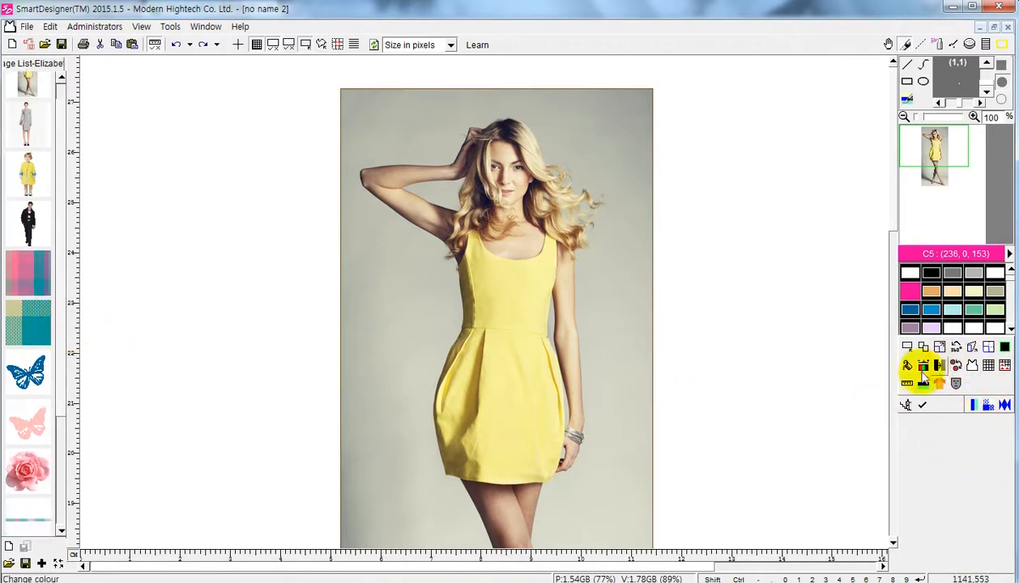
{"action": "left_click", "coordinate": [26, 280]}
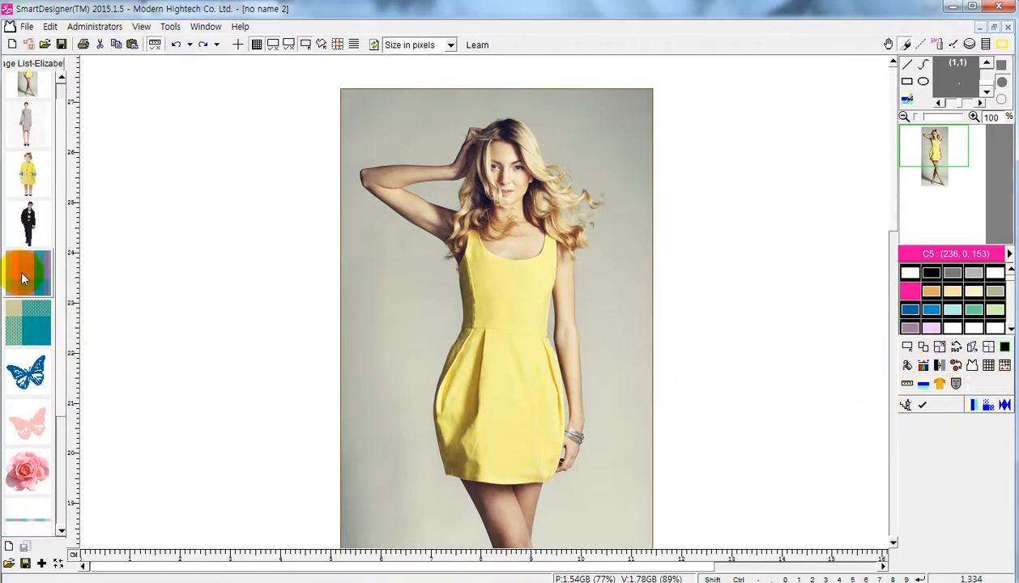
{"action": "left_click_drag", "start_coordinate": [61, 277], "coordinate": [68, 395]}
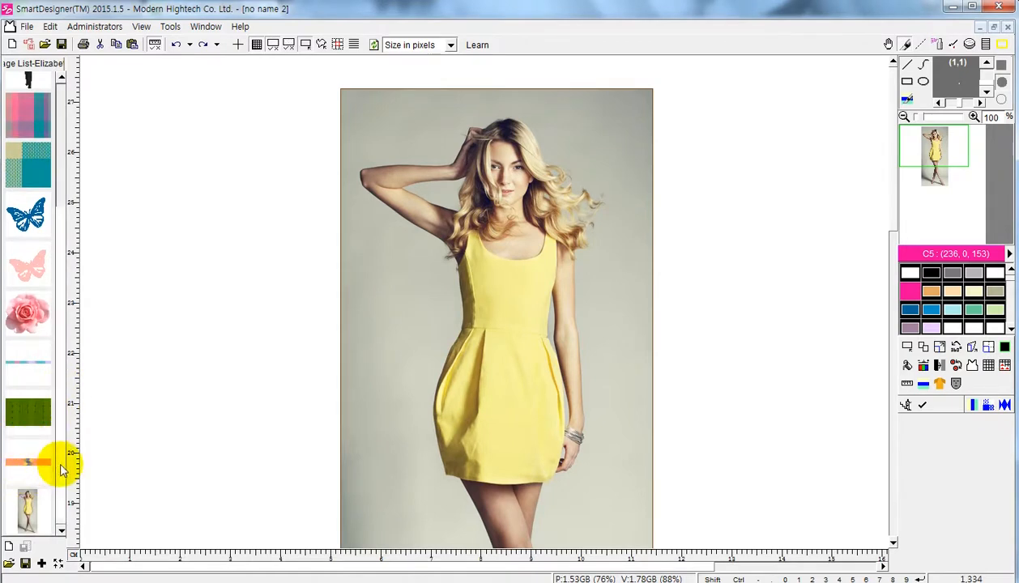
{"action": "left_click_drag", "start_coordinate": [64, 464], "coordinate": [67, 440]}
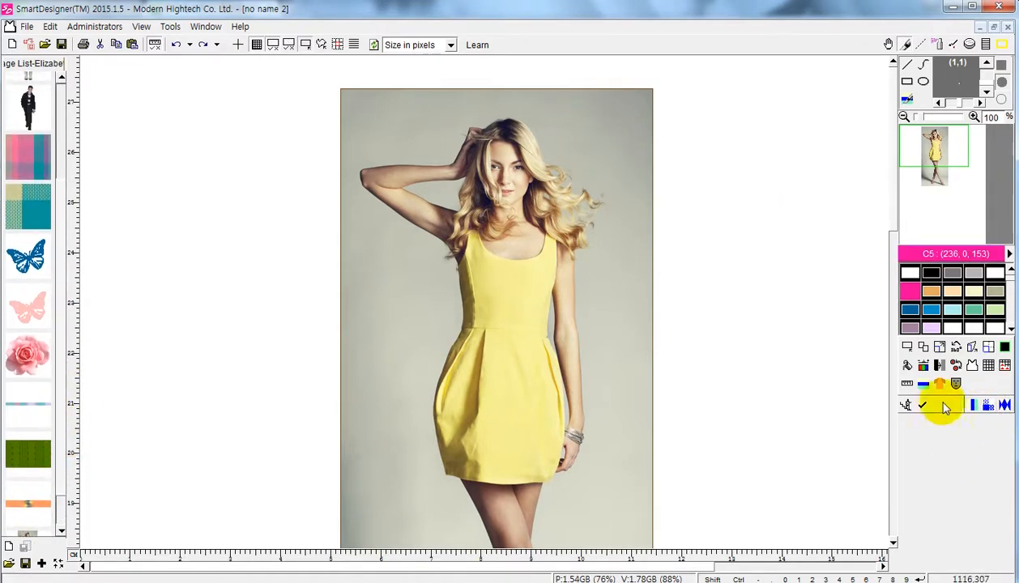
- Minimise the drape image and create a maximised general image with full colours, 1440 by 1980 pixels at 180 dpi
{"action": "left_click", "coordinate": [980, 27]}
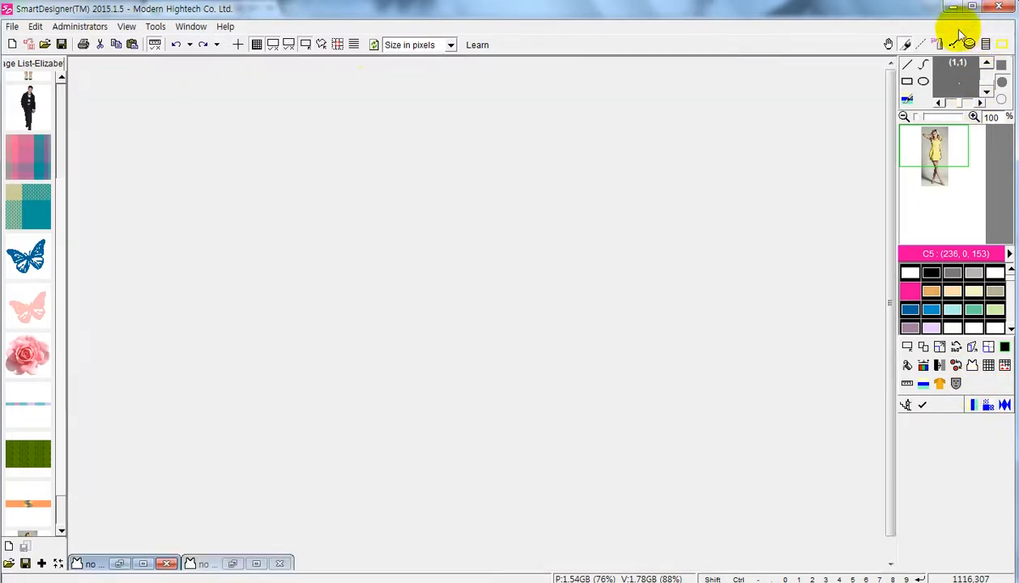
{"action": "left_click", "coordinate": [11, 26]}
{"action": "left_click", "coordinate": [28, 47]}
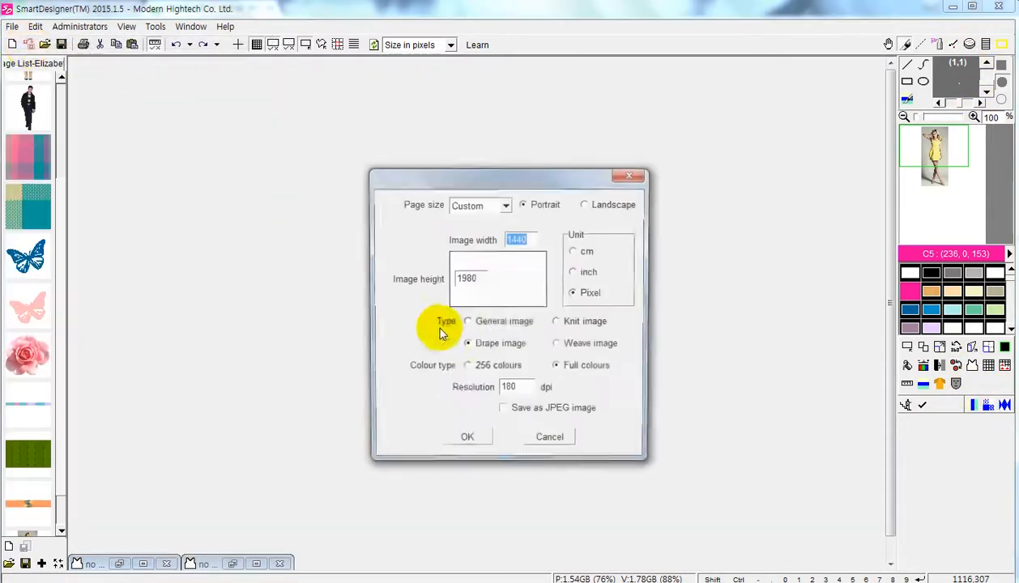
{"action": "left_click", "coordinate": [492, 324]}
{"action": "left_click", "coordinate": [588, 374]}
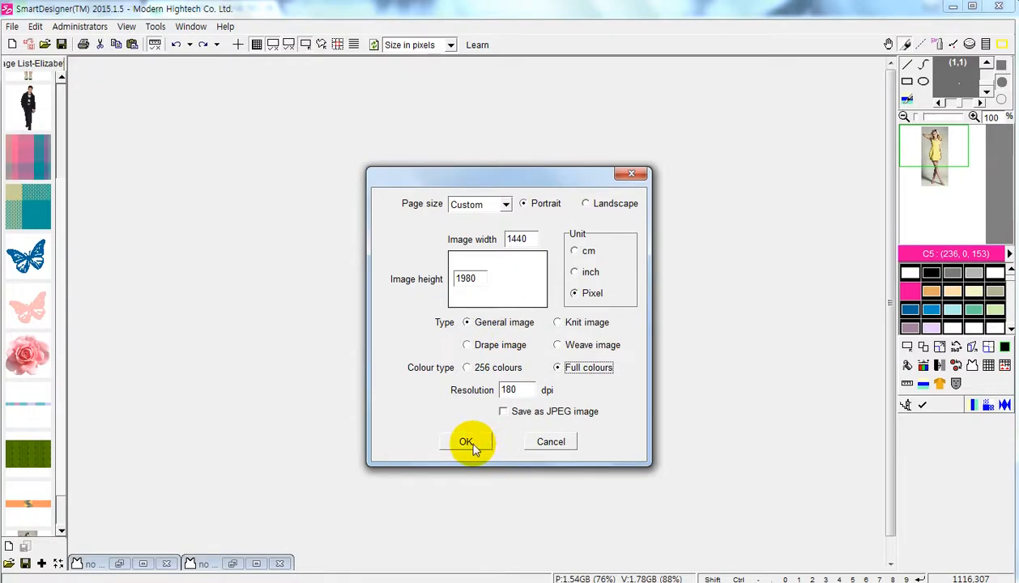
{"action": "left_click", "coordinate": [468, 443]}
{"action": "left_click", "coordinate": [719, 106]}
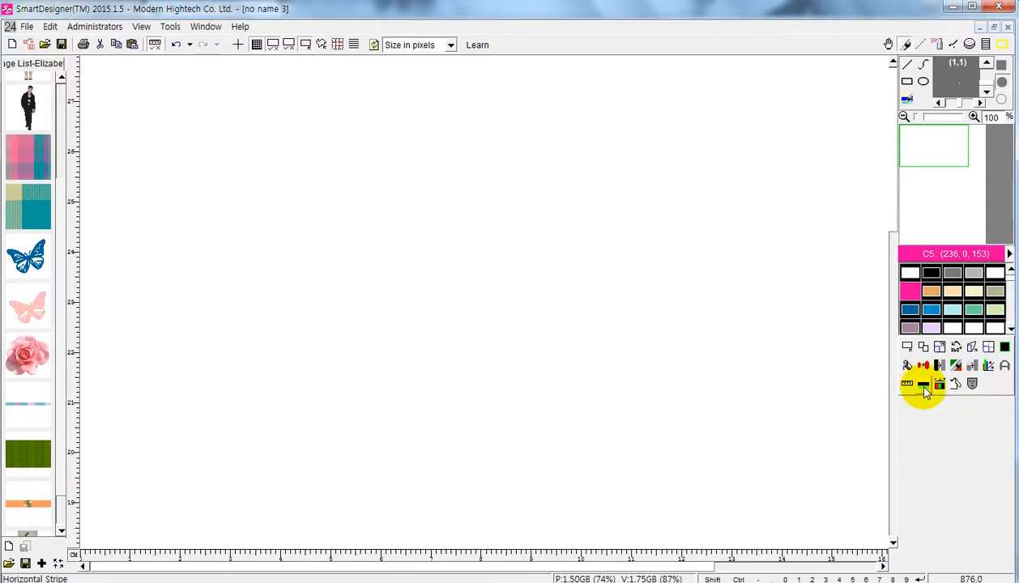
- Start a horizontal stripe with dark red (102, 0, 0), dark olive and green (102, 153, 0) from the colour palette
{"action": "left_click", "coordinate": [925, 388]}
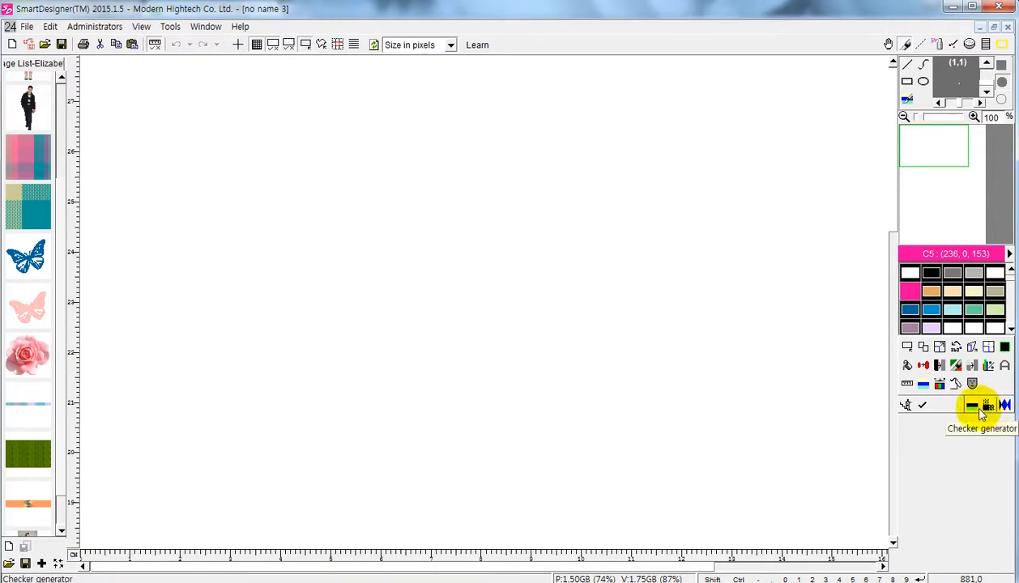
{"action": "left_click", "coordinate": [935, 307]}
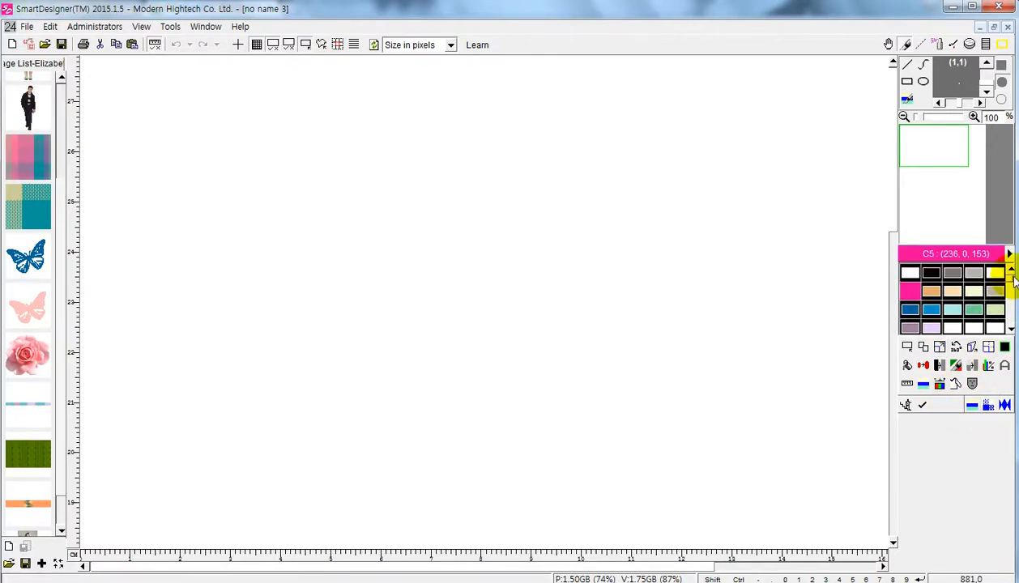
{"action": "left_click", "coordinate": [1011, 328]}
{"action": "left_click", "coordinate": [1011, 327]}
{"action": "left_click", "coordinate": [1012, 328]}
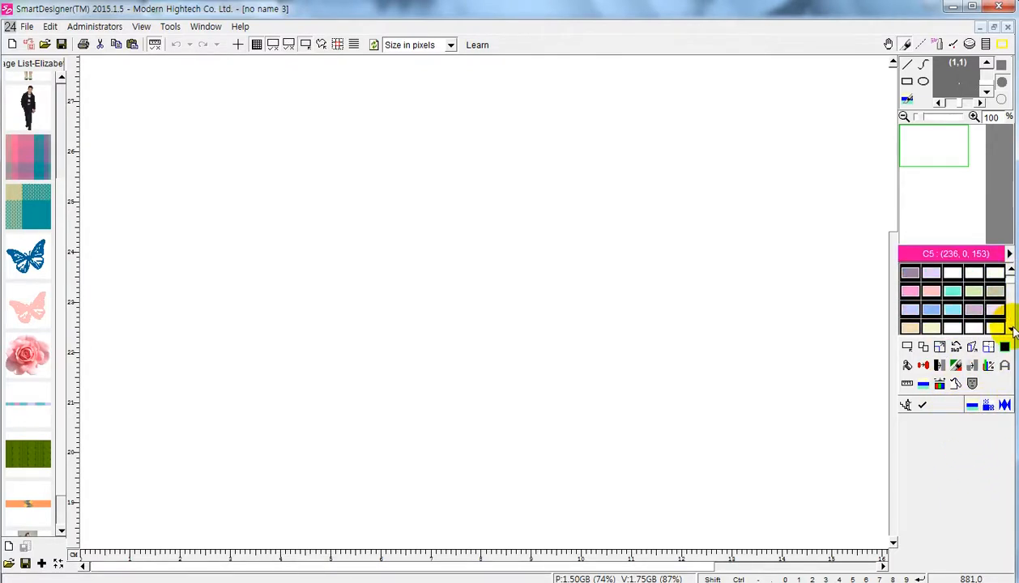
{"action": "left_click", "coordinate": [1012, 327]}
{"action": "left_click", "coordinate": [1011, 327]}
{"action": "left_click", "coordinate": [1012, 327]}
{"action": "left_click", "coordinate": [1012, 327]}
{"action": "left_click", "coordinate": [931, 273]}
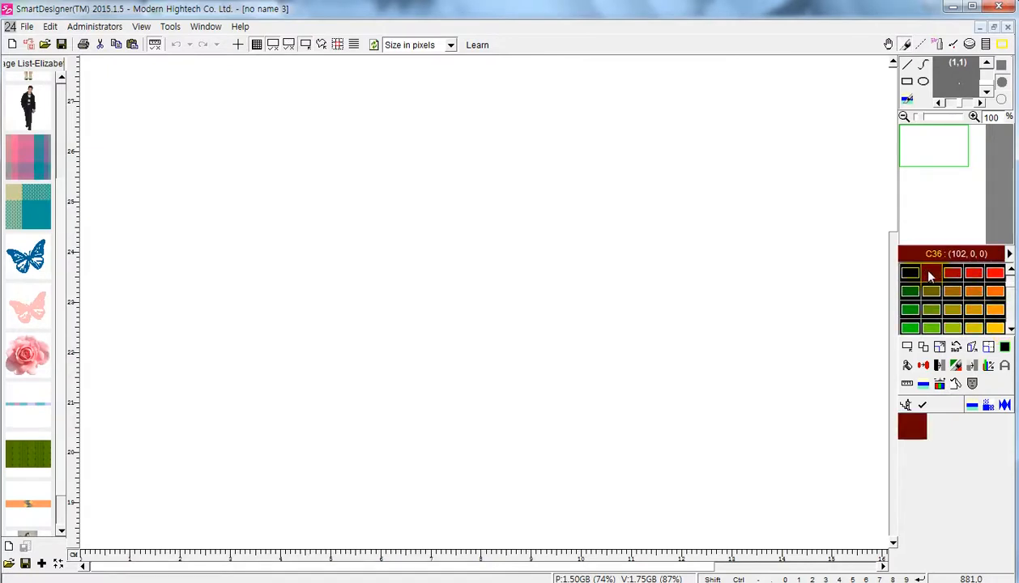
{"action": "left_click", "coordinate": [931, 291]}
{"action": "left_click", "coordinate": [930, 310]}
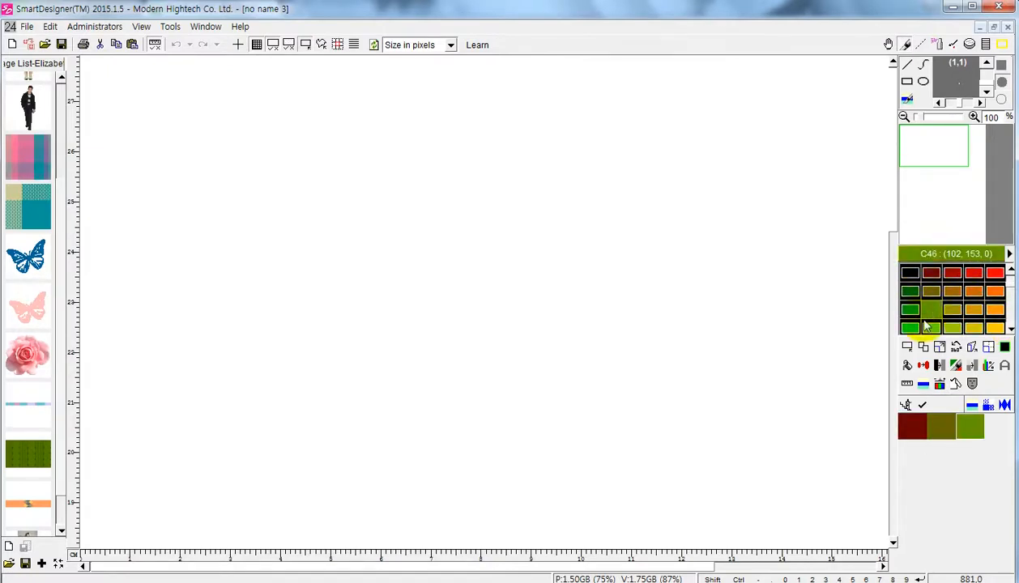
- Add yellow, salmon, pink, magenta (153, 0, 102), purple (102, 0, 102) and grey (120, 120, 120) to the stripe colours
{"action": "left_click", "coordinate": [995, 328]}
{"action": "scroll", "coordinate": [998, 312], "scroll_direction": "down", "scroll_amount": 1}
{"action": "left_click", "coordinate": [997, 312]}
{"action": "left_click", "coordinate": [973, 293]}
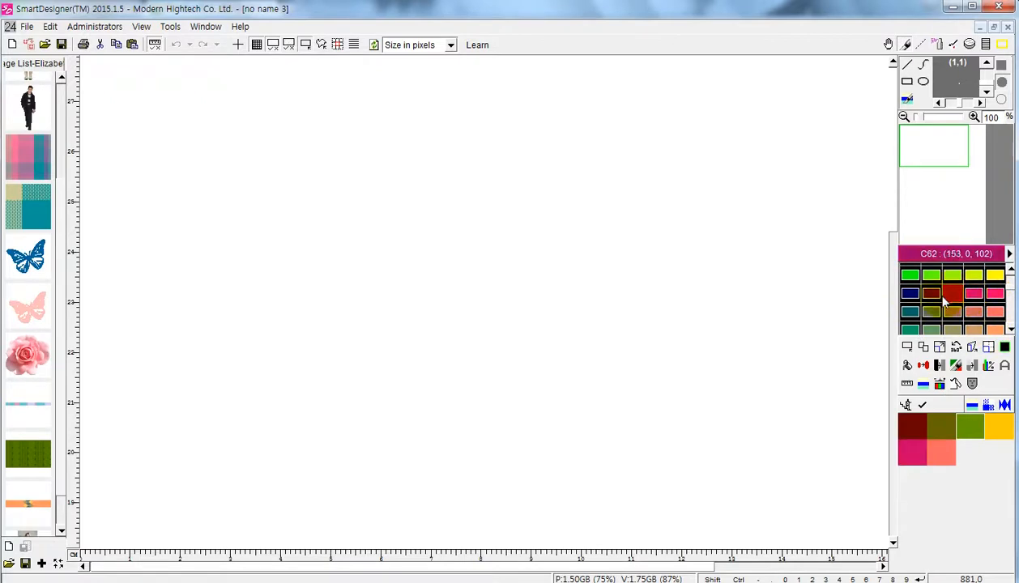
{"action": "left_click", "coordinate": [953, 292]}
{"action": "left_click", "coordinate": [931, 292]}
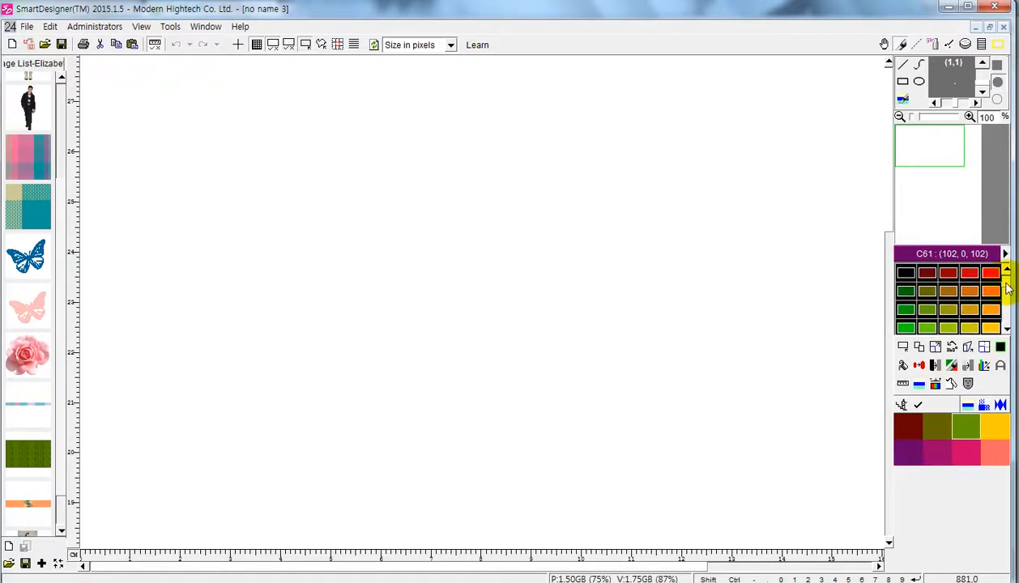
{"action": "scroll", "coordinate": [1011, 272], "scroll_direction": "up", "scroll_amount": 1}
{"action": "left_click_drag", "start_coordinate": [1012, 264], "coordinate": [1016, 265]}
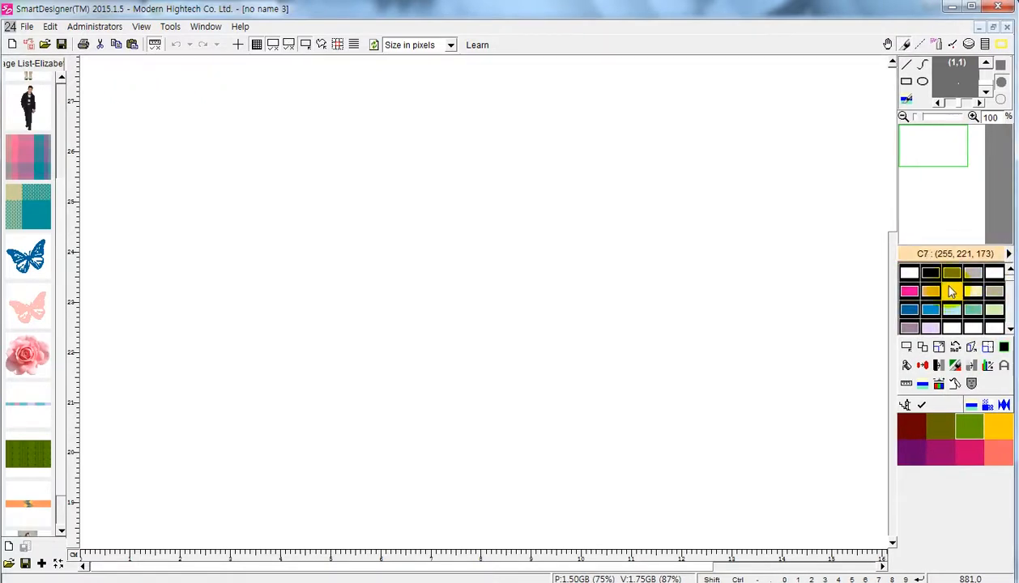
{"action": "left_click", "coordinate": [951, 274]}
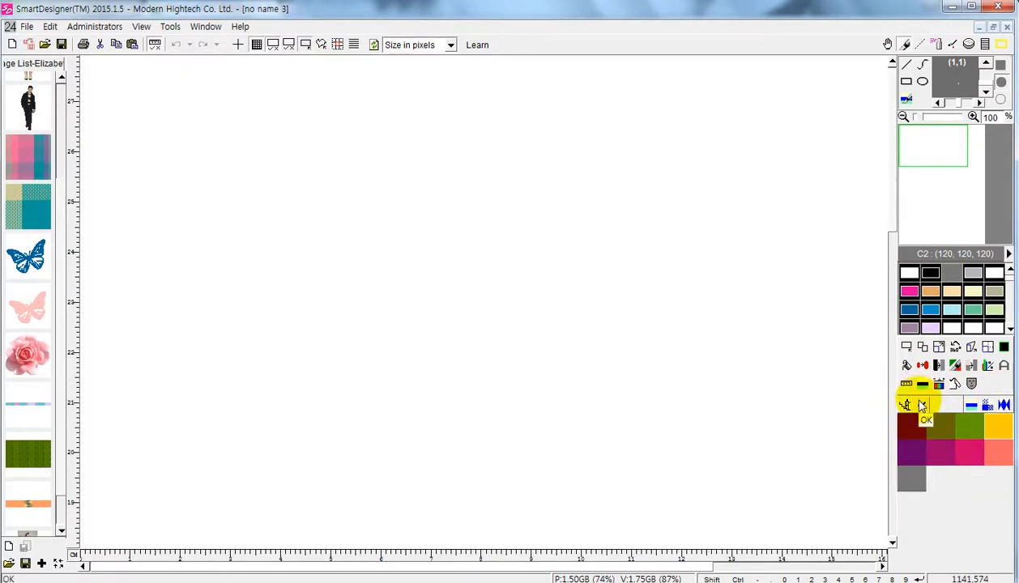
- Set the minimum number of generated stripes to 3 and generate the stripe combos
{"action": "left_click", "coordinate": [922, 405]}
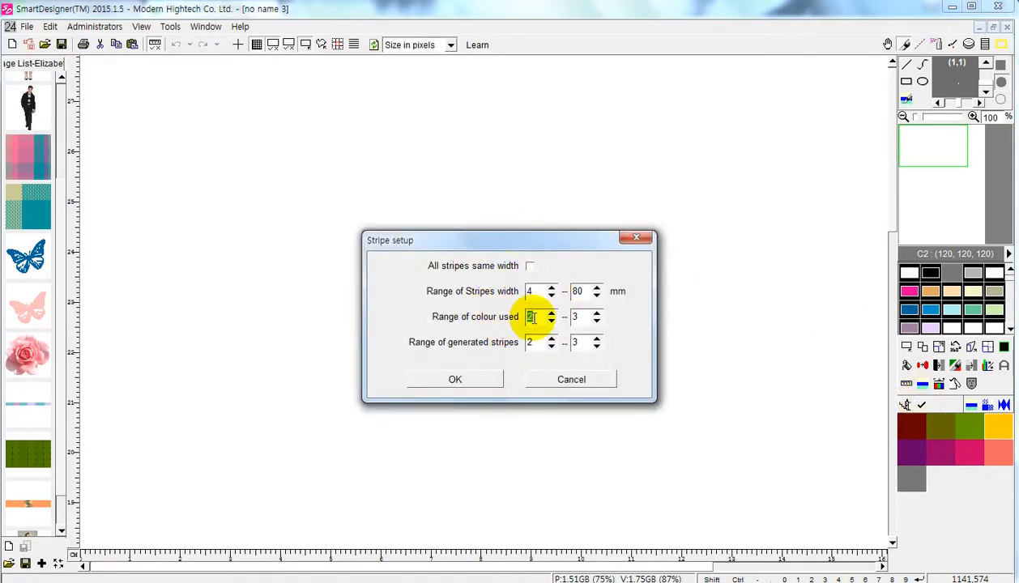
{"action": "left_click", "coordinate": [585, 292]}
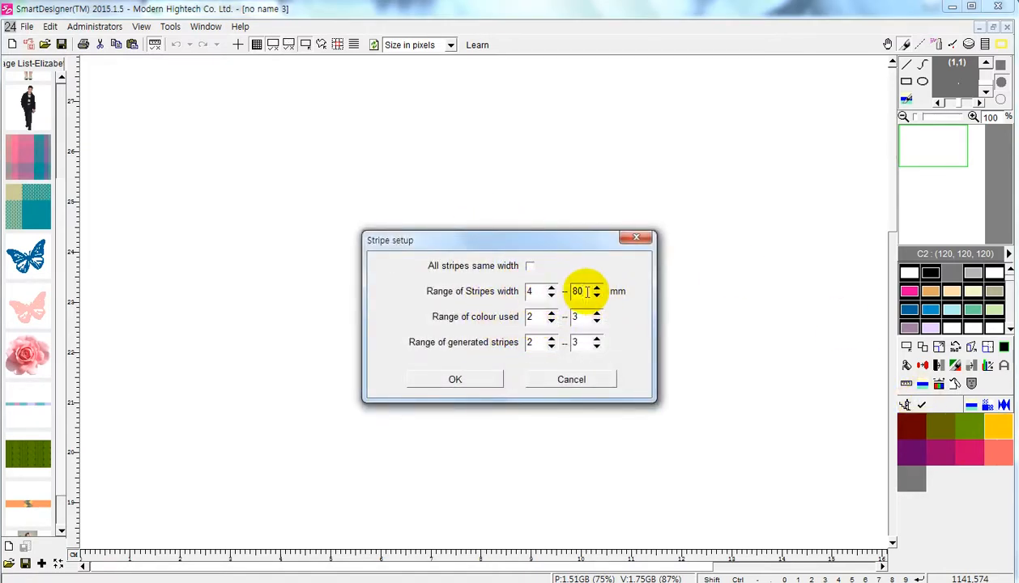
{"action": "left_click", "coordinate": [584, 342]}
{"action": "left_click", "coordinate": [551, 340]}
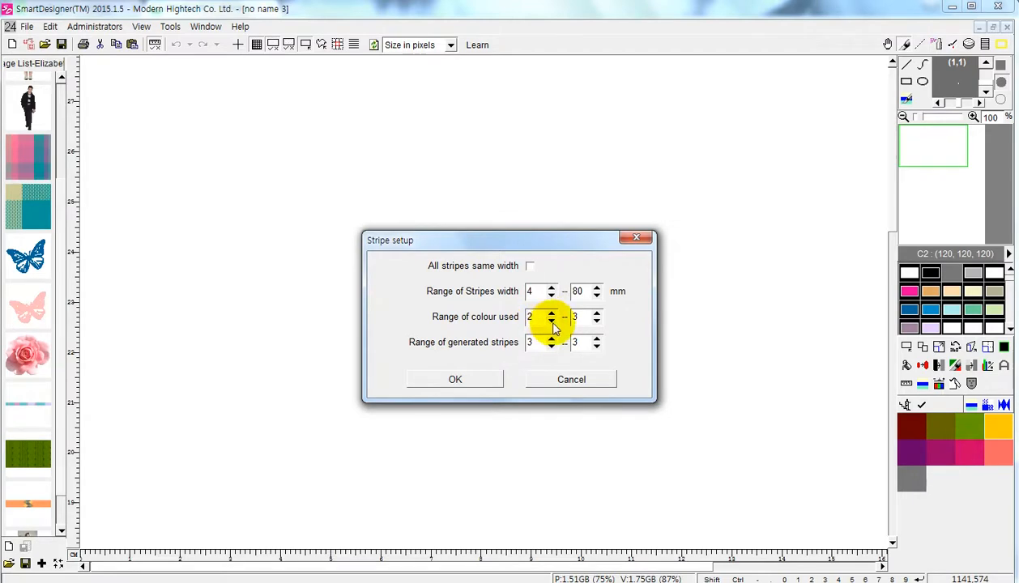
{"action": "left_click", "coordinate": [551, 320]}
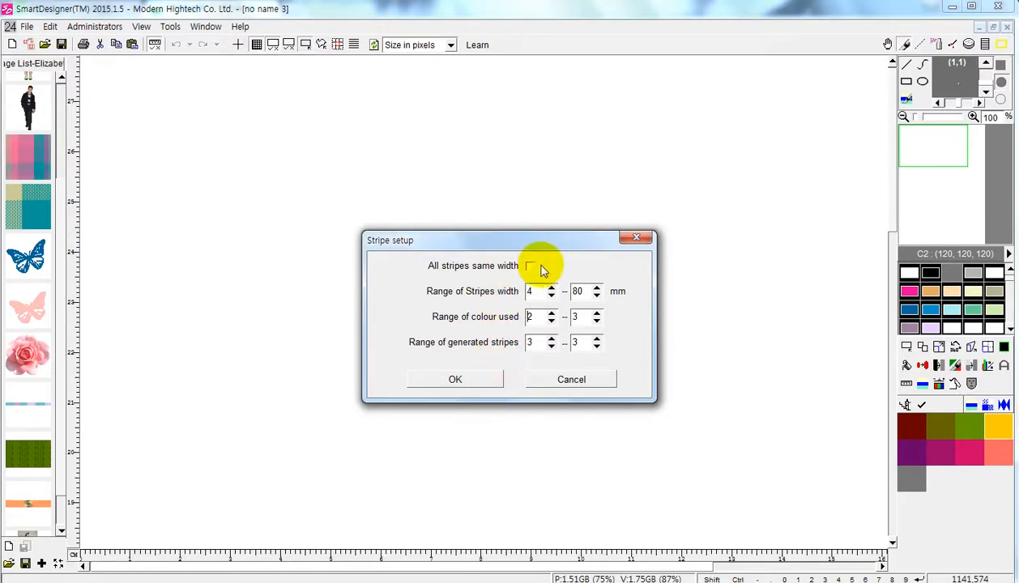
{"action": "left_click", "coordinate": [472, 380]}
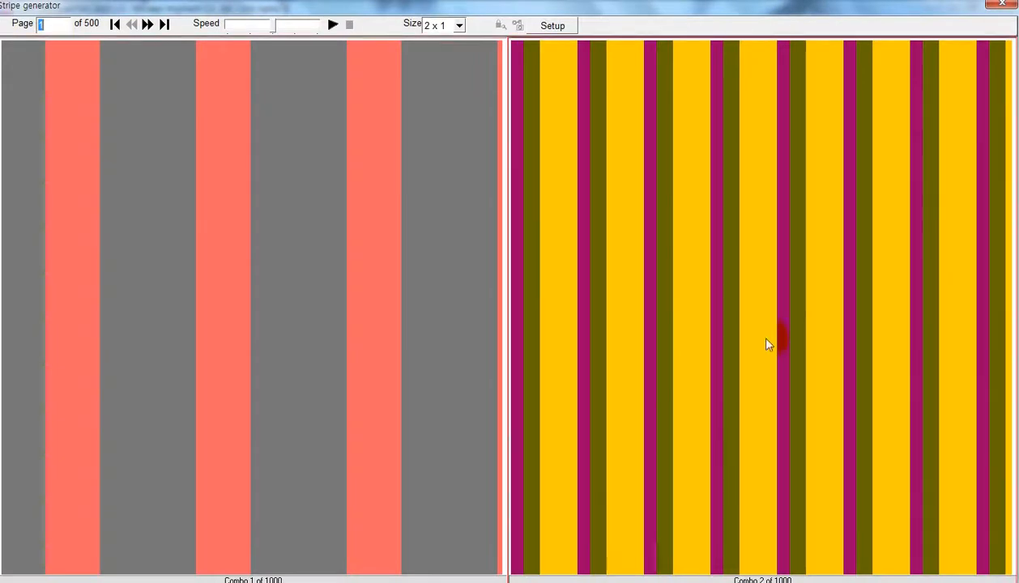
- Show the generated stripe combos in an 8 x 3 grid and switch the grid to 9 x 3
{"action": "left_click", "coordinate": [438, 28]}
{"action": "left_click", "coordinate": [426, 102]}
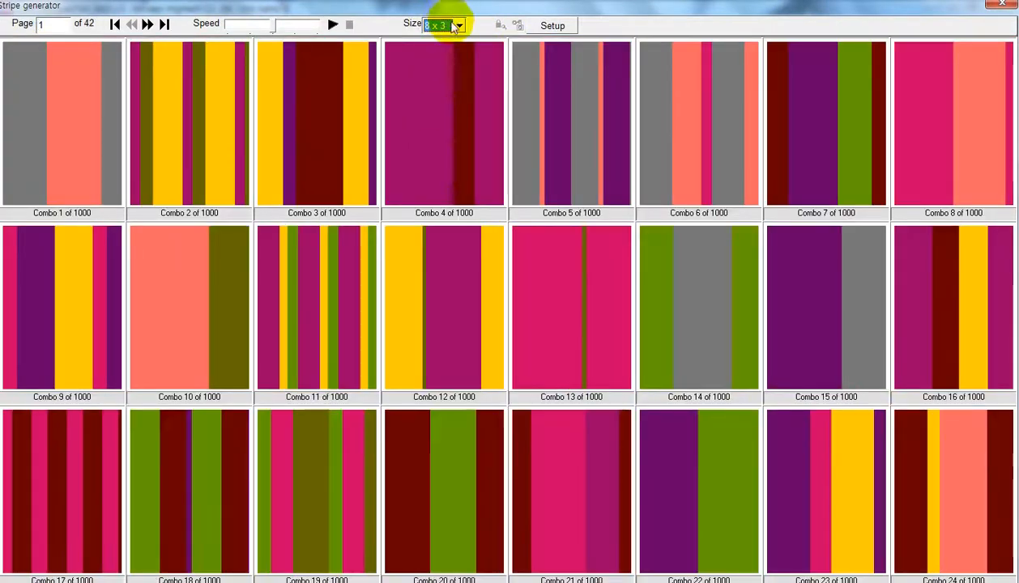
{"action": "left_click", "coordinate": [456, 26]}
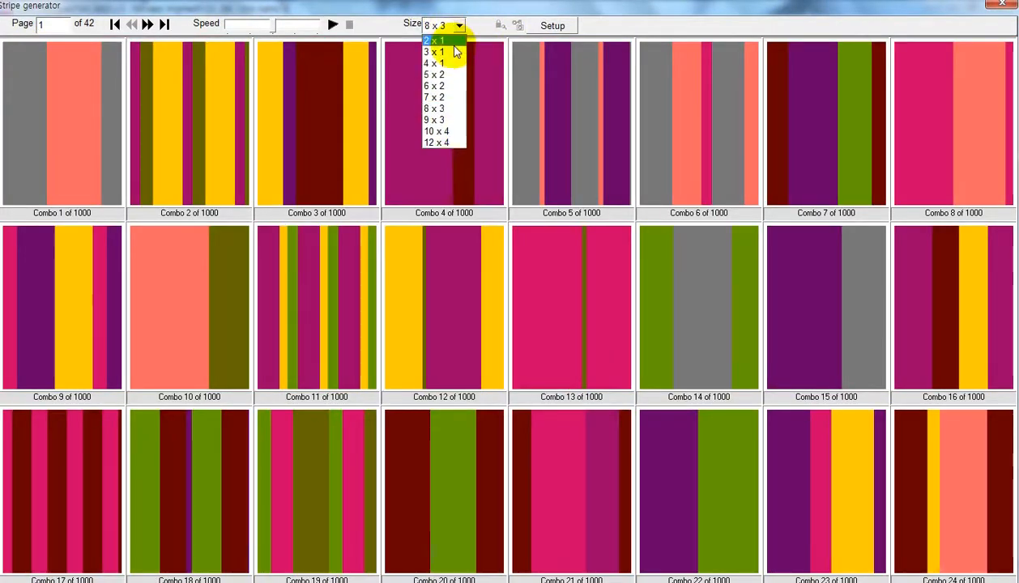
{"action": "left_click", "coordinate": [442, 120]}
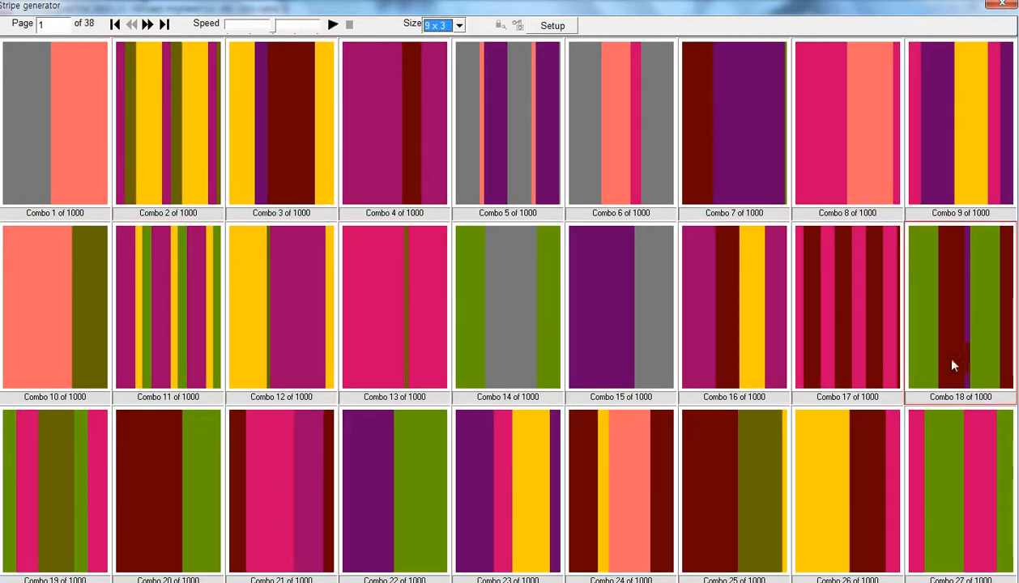
- Preview the dark red, purple and green stripe, Combo 7, and place it in the middle of the blank image
{"action": "right_click", "coordinate": [622, 487]}
{"action": "right_click", "coordinate": [625, 417]}
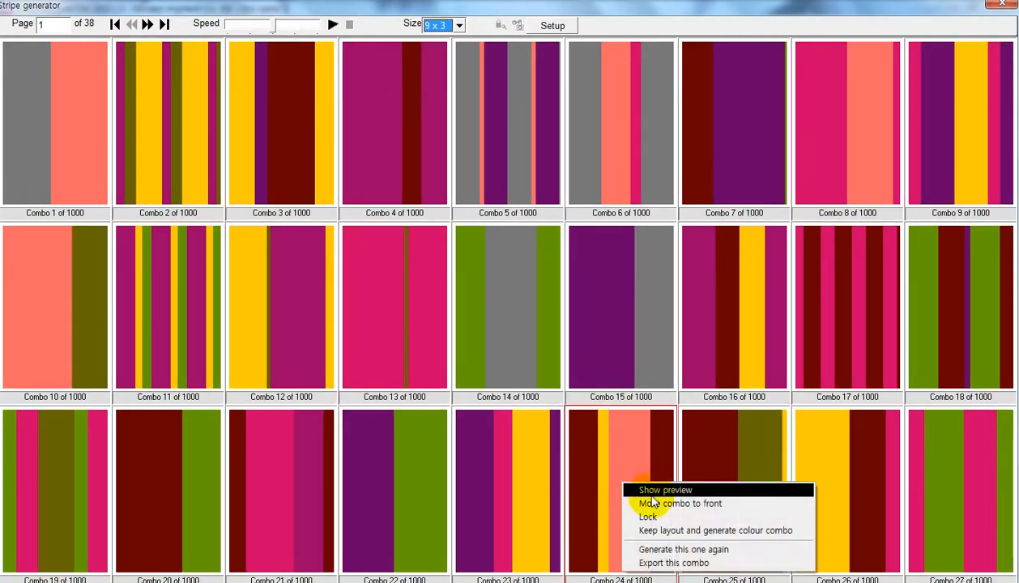
{"action": "right_click", "coordinate": [742, 446]}
{"action": "right_click", "coordinate": [719, 275]}
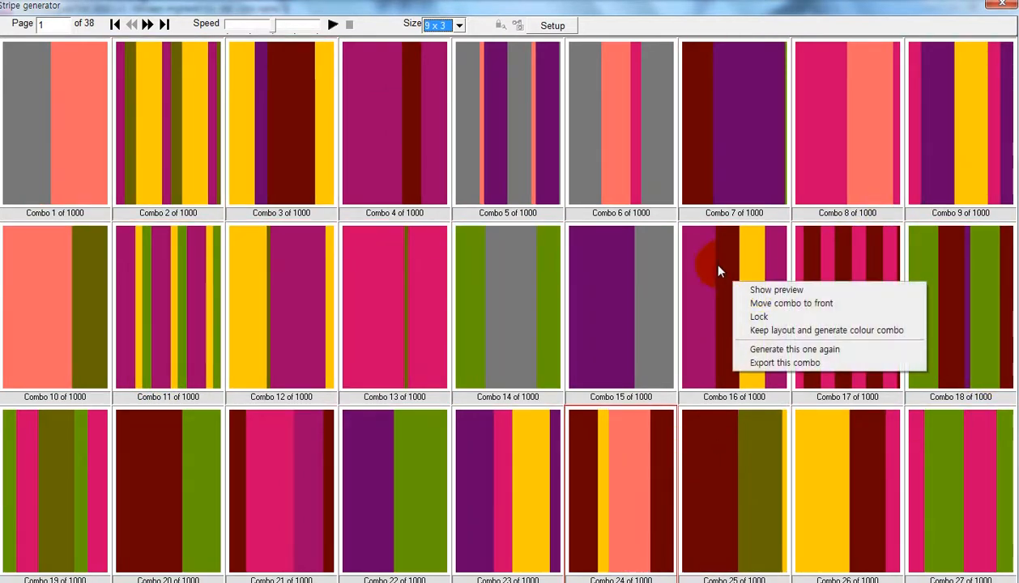
{"action": "right_click", "coordinate": [717, 265]}
{"action": "right_click", "coordinate": [746, 140]}
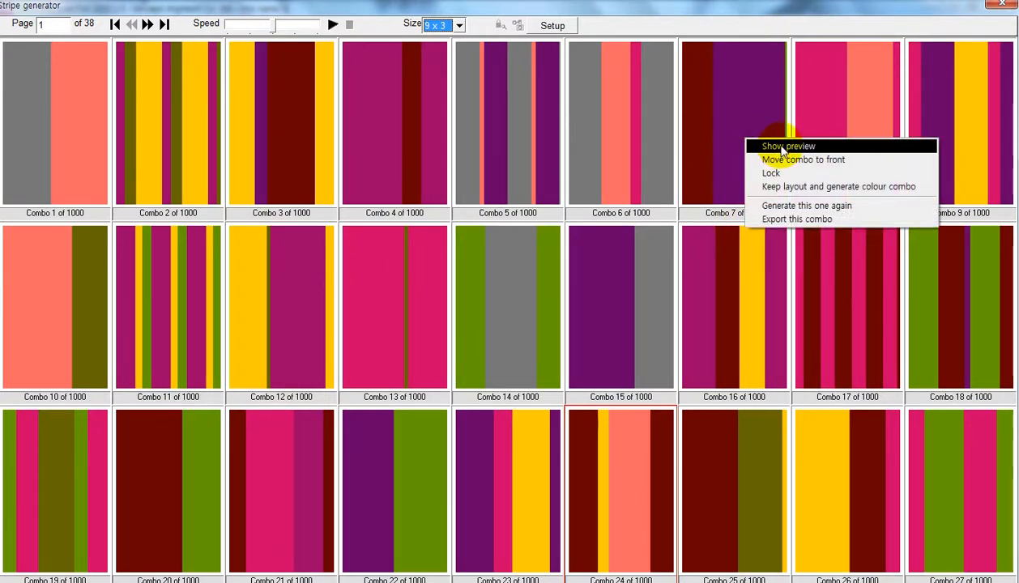
{"action": "right_click", "coordinate": [740, 118]}
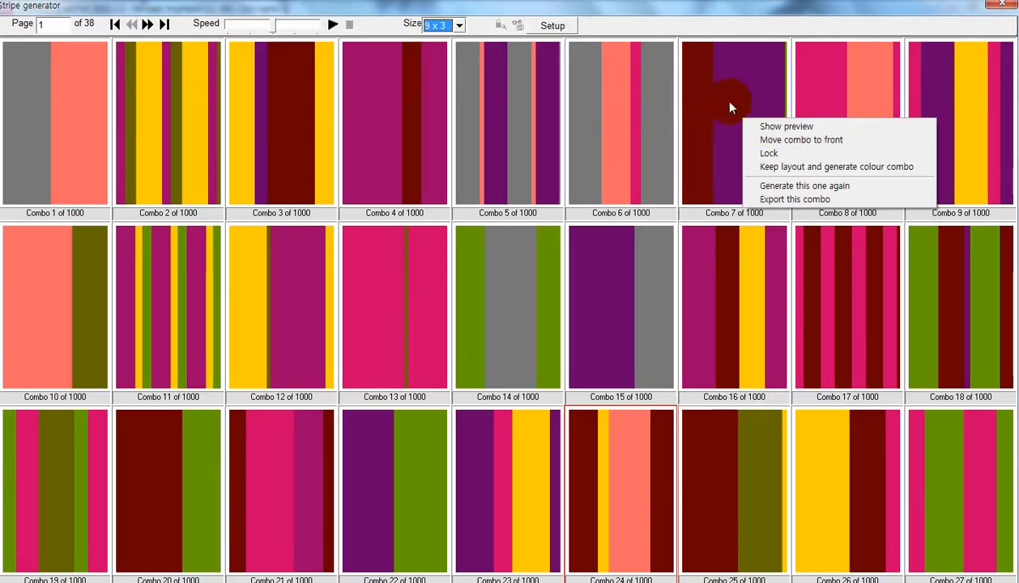
{"action": "left_click", "coordinate": [764, 126]}
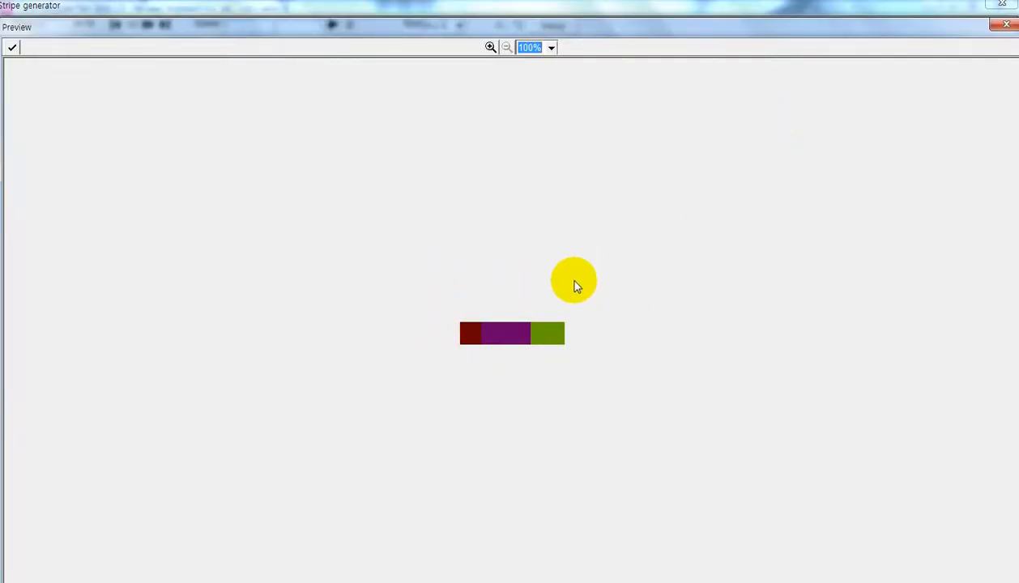
{"action": "left_click", "coordinate": [13, 50]}
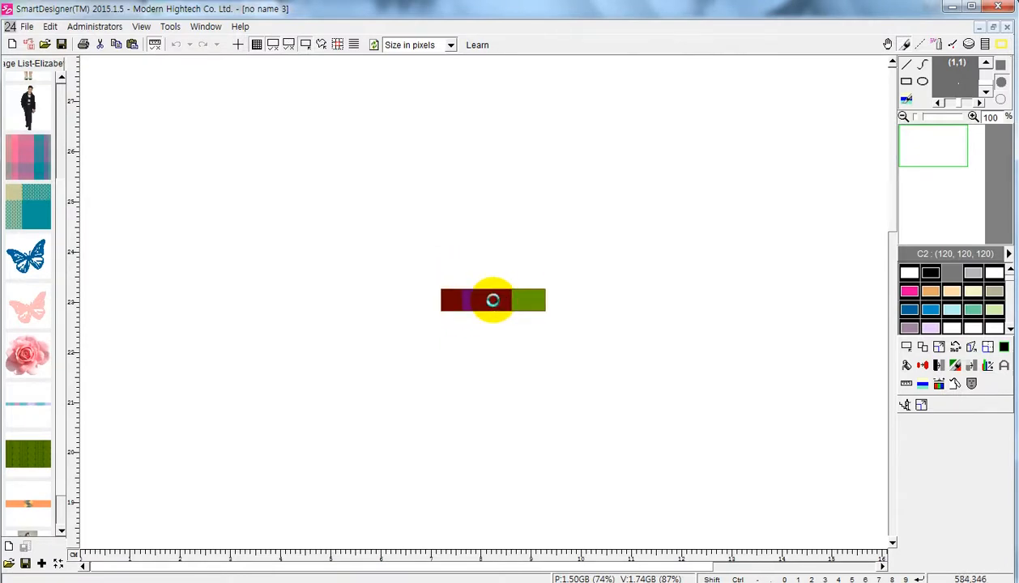
{"action": "left_click", "coordinate": [493, 301]}
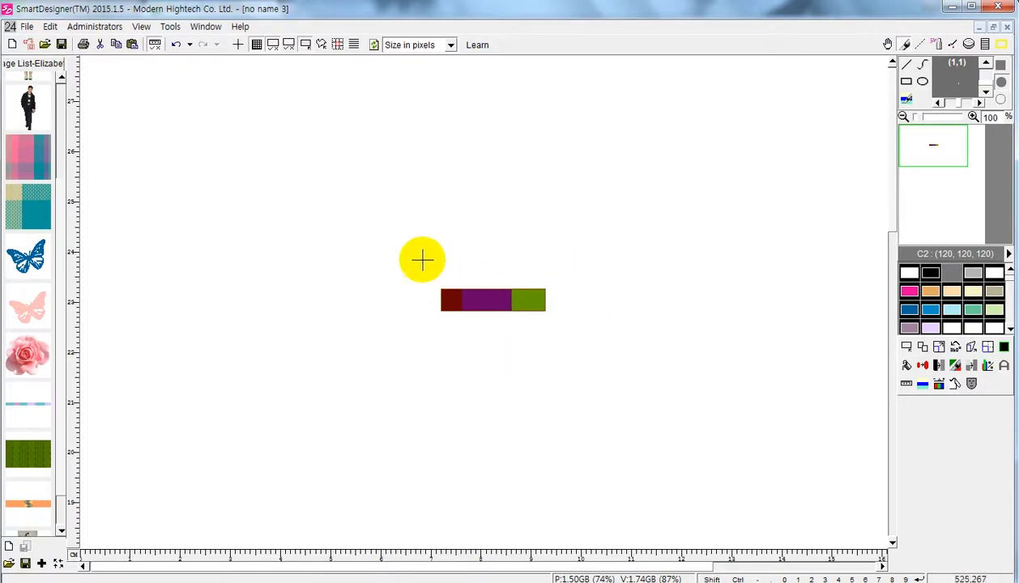
- Add the stripe image to the image list and bring its new thumbnail into view
{"action": "scroll", "coordinate": [49, 511], "scroll_direction": "down", "scroll_amount": 1}
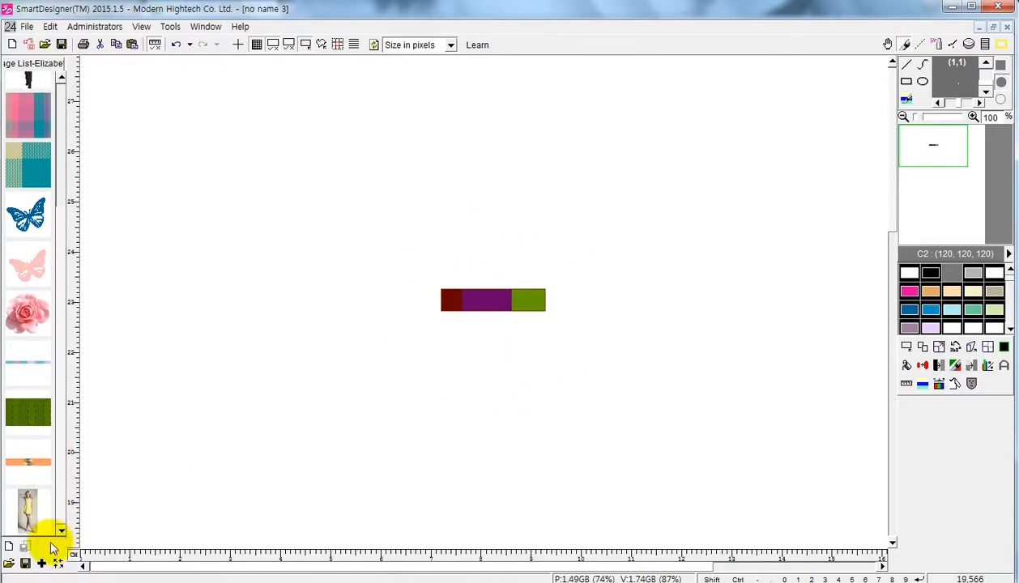
{"action": "left_click", "coordinate": [42, 564]}
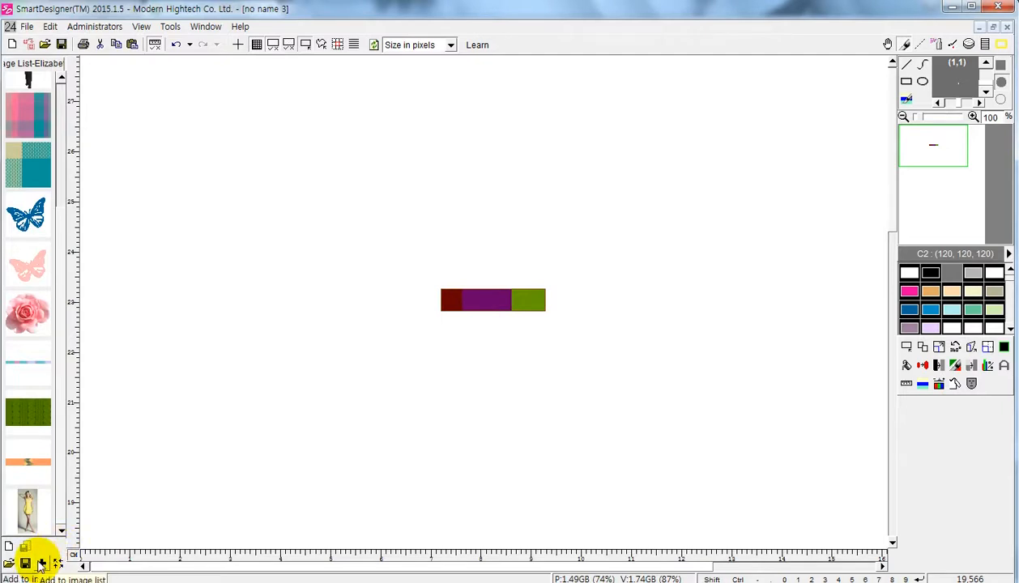
{"action": "left_click", "coordinate": [62, 531]}
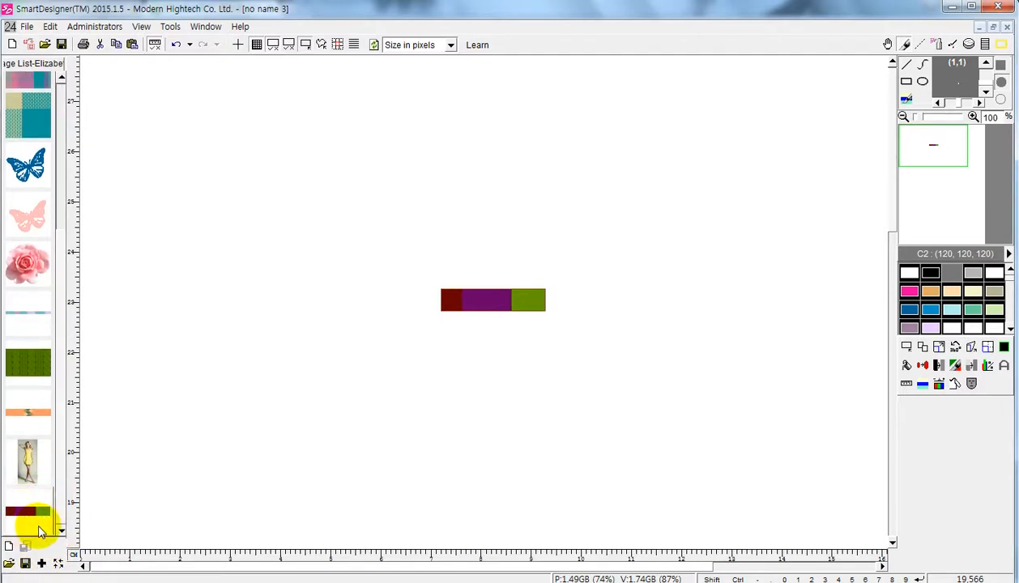
- Minimise the stripe image and restore the yellow dress image
{"action": "left_click", "coordinate": [993, 28]}
{"action": "left_click", "coordinate": [696, 104]}
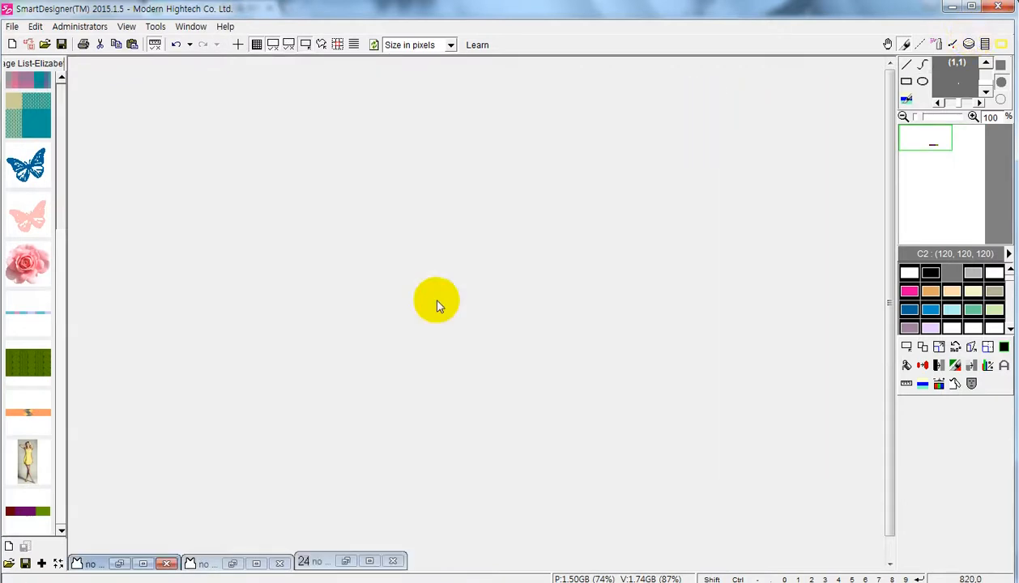
{"action": "left_click", "coordinate": [234, 564]}
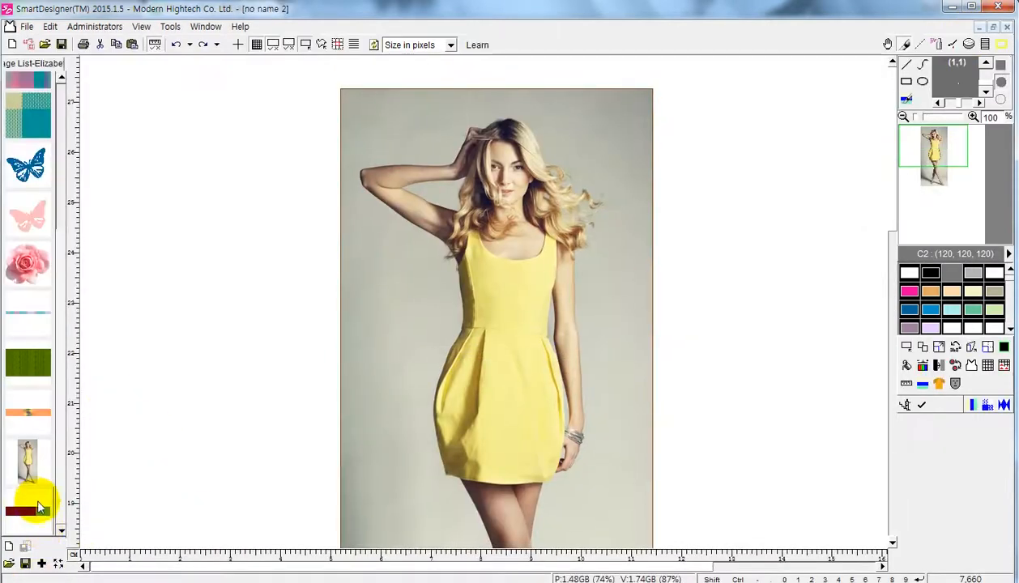
- Drape the dark red, purple and green stripe from the image list onto the dress bodice and undo the drape
{"action": "right_click", "coordinate": [37, 502]}
{"action": "left_click", "coordinate": [77, 378]}
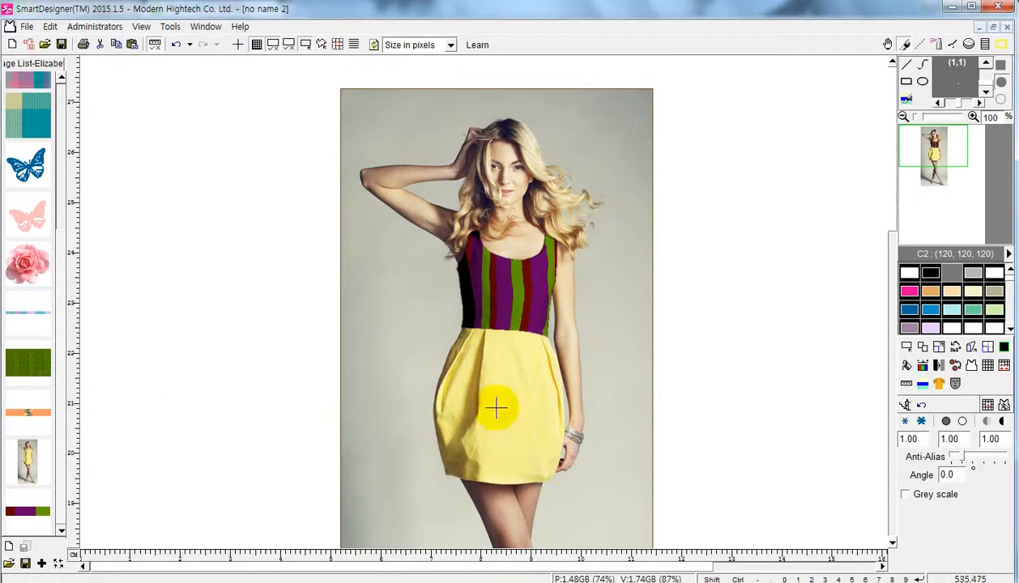
{"action": "key", "text": "ctrl+z"}
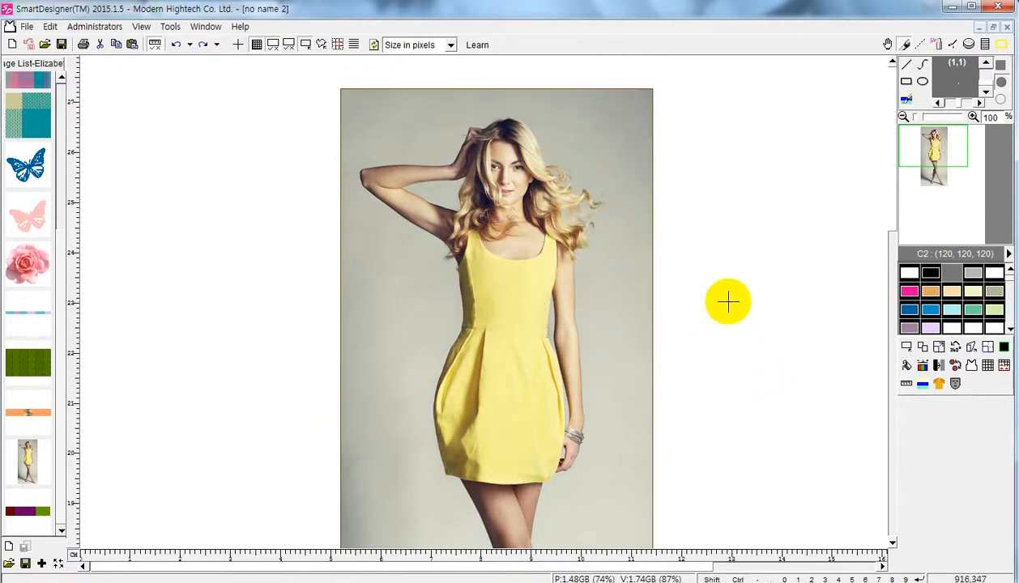
- Start a horizontal stripe on the dress image with the last selected colours, removing magenta, pink, olive and purple from them
{"action": "left_click", "coordinate": [923, 389]}
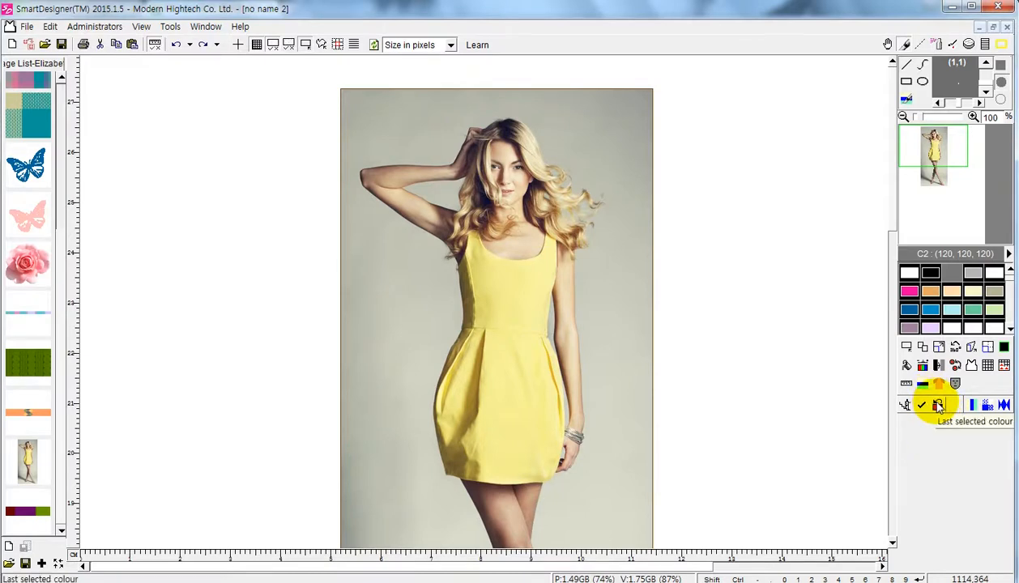
{"action": "left_click", "coordinate": [938, 405]}
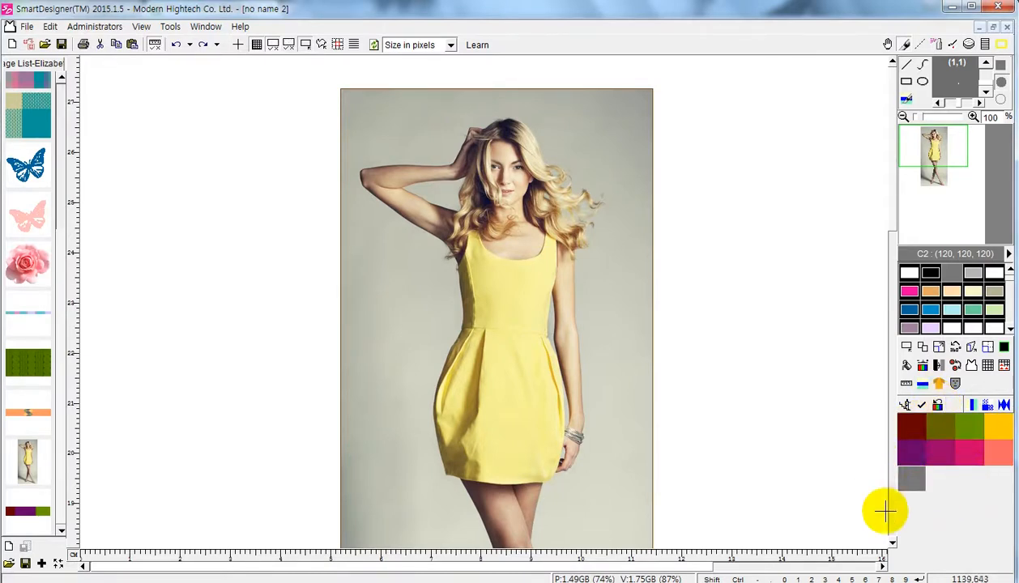
{"action": "left_click", "coordinate": [943, 458]}
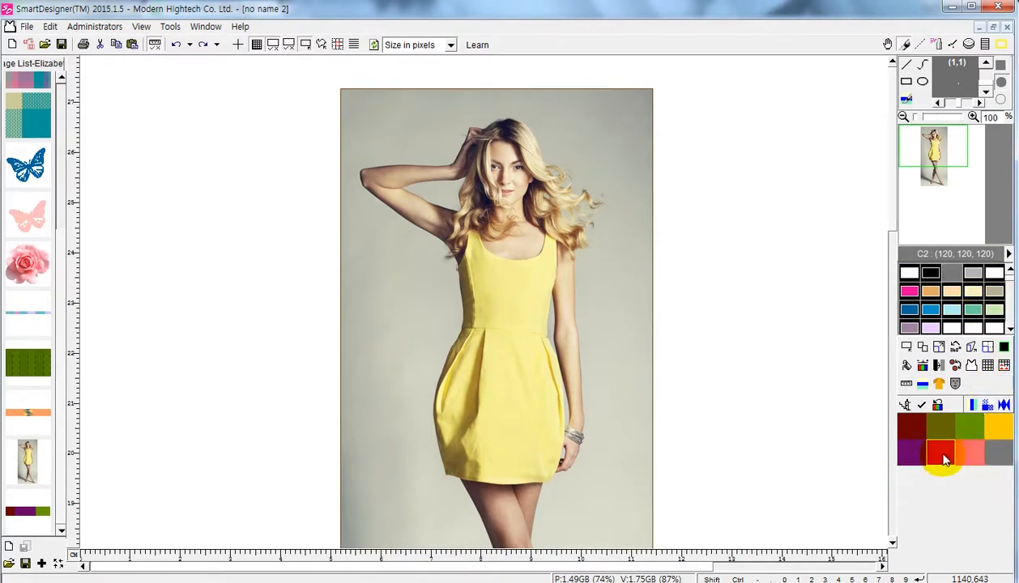
{"action": "left_click", "coordinate": [944, 459]}
{"action": "left_click", "coordinate": [943, 433]}
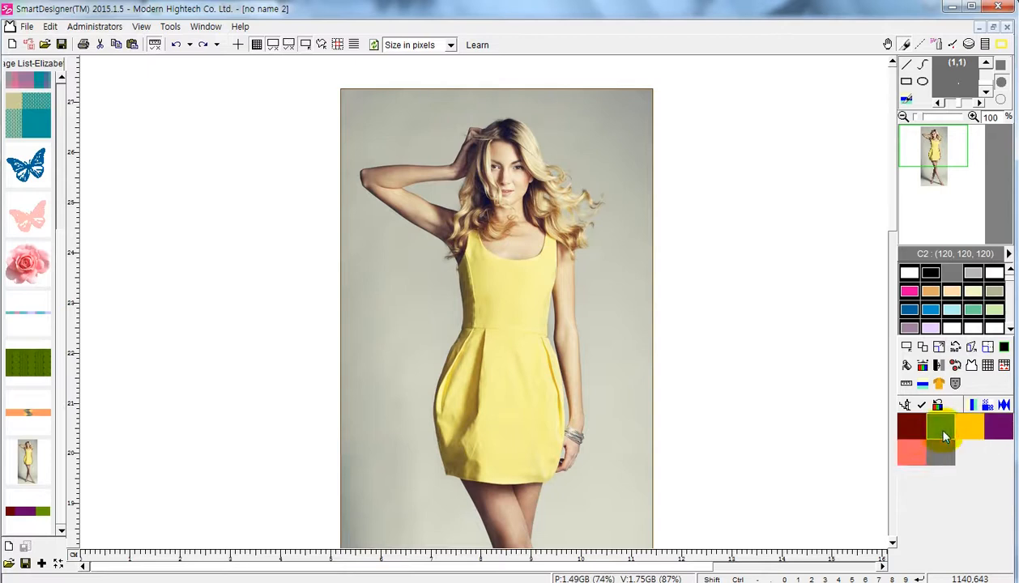
{"action": "left_click", "coordinate": [997, 426]}
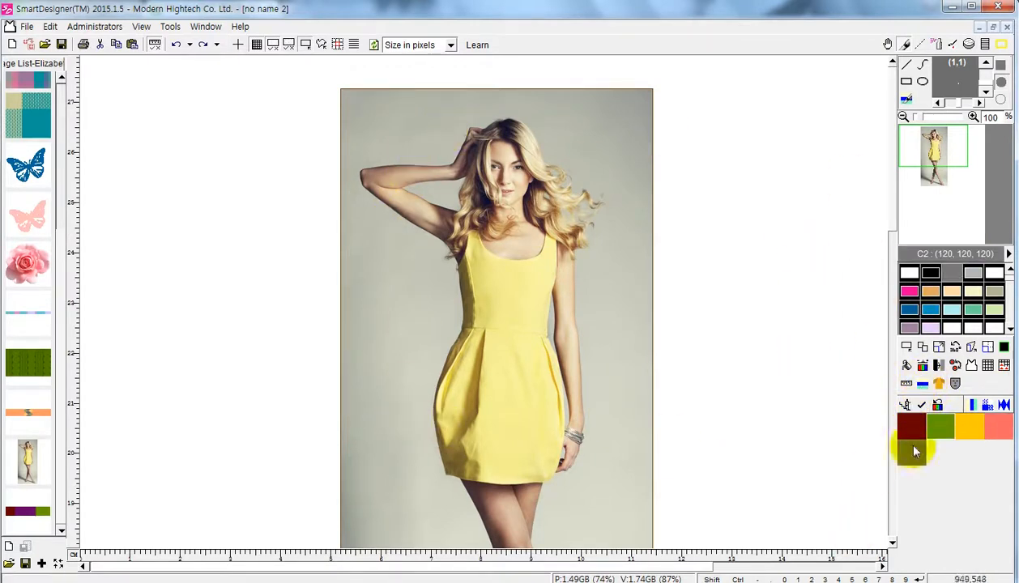
- Generate the stripe combos again on the dress bodice with the existing setup ranges and browse to page 3
{"action": "left_click", "coordinate": [922, 406]}
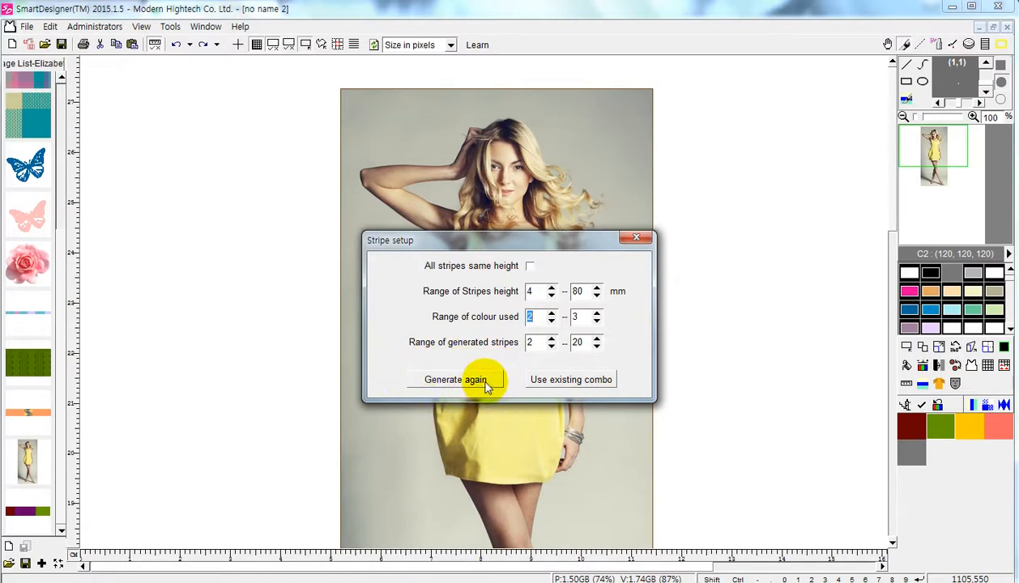
{"action": "left_click", "coordinate": [444, 385]}
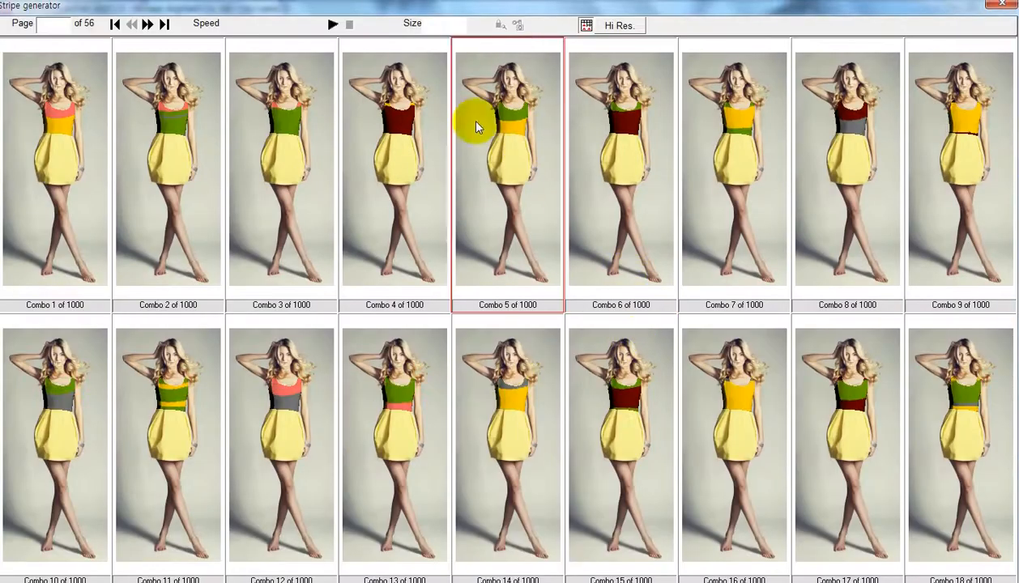
{"action": "left_click", "coordinate": [147, 25]}
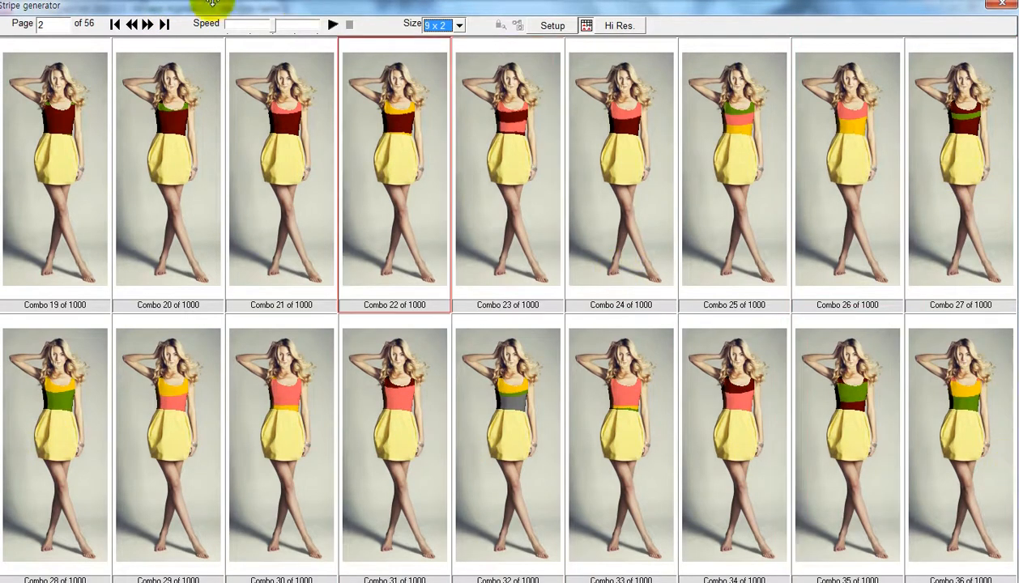
{"action": "left_click", "coordinate": [148, 24]}
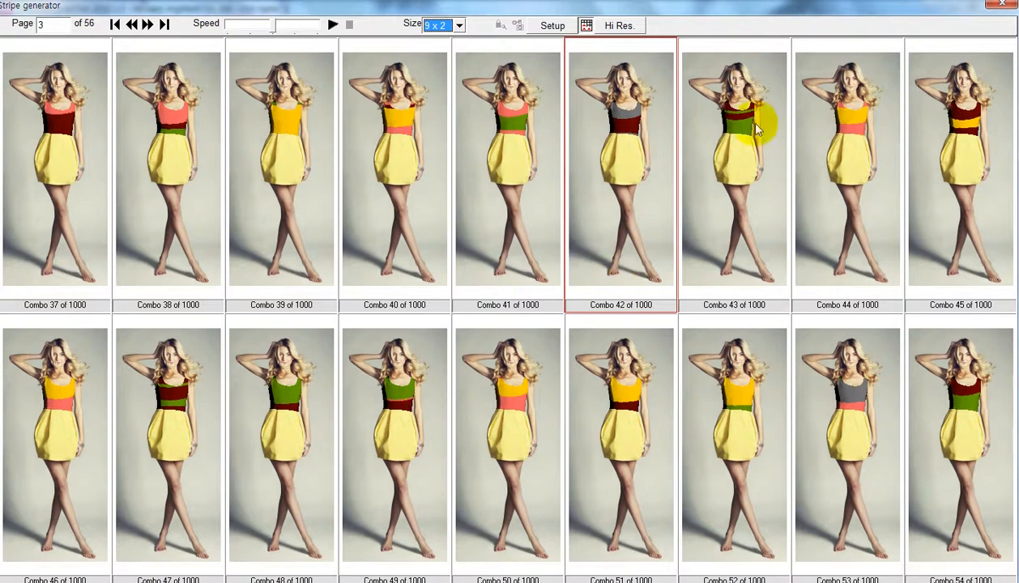
- Browse the stripe combos on to page 7 and preview combo 115, closing the preview without applying it
{"action": "left_click", "coordinate": [149, 24]}
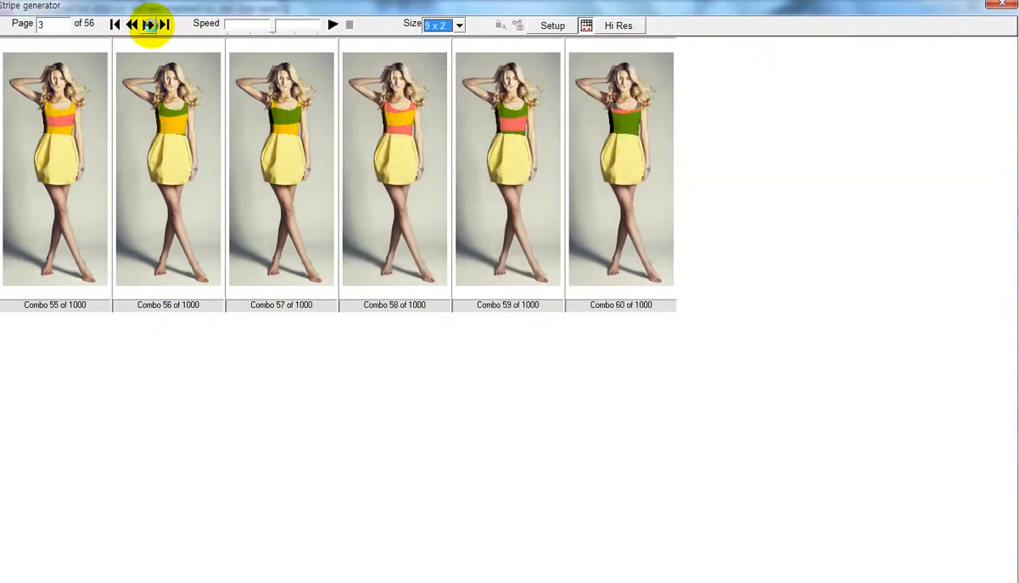
{"action": "left_click", "coordinate": [149, 25]}
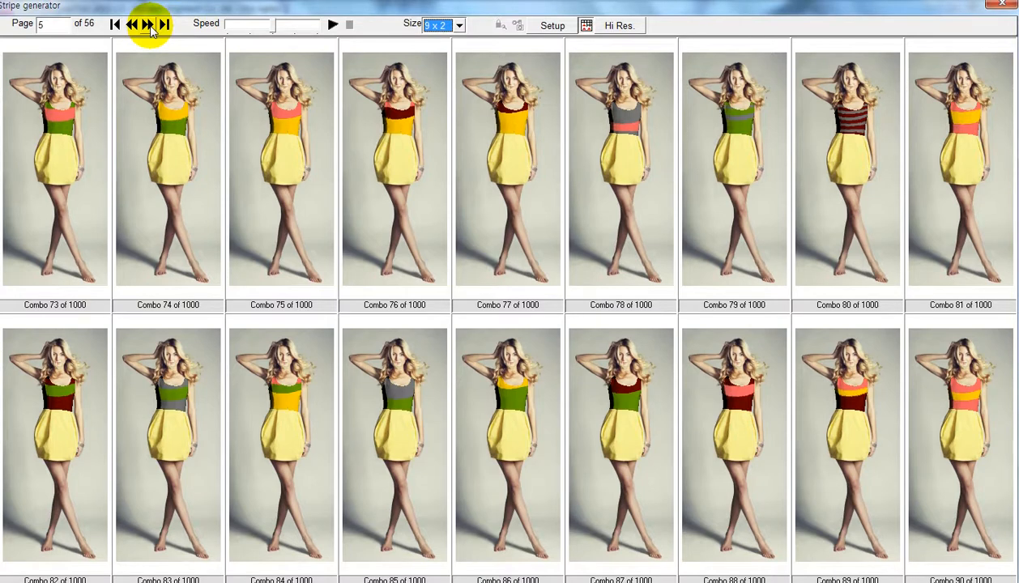
{"action": "left_click", "coordinate": [149, 25]}
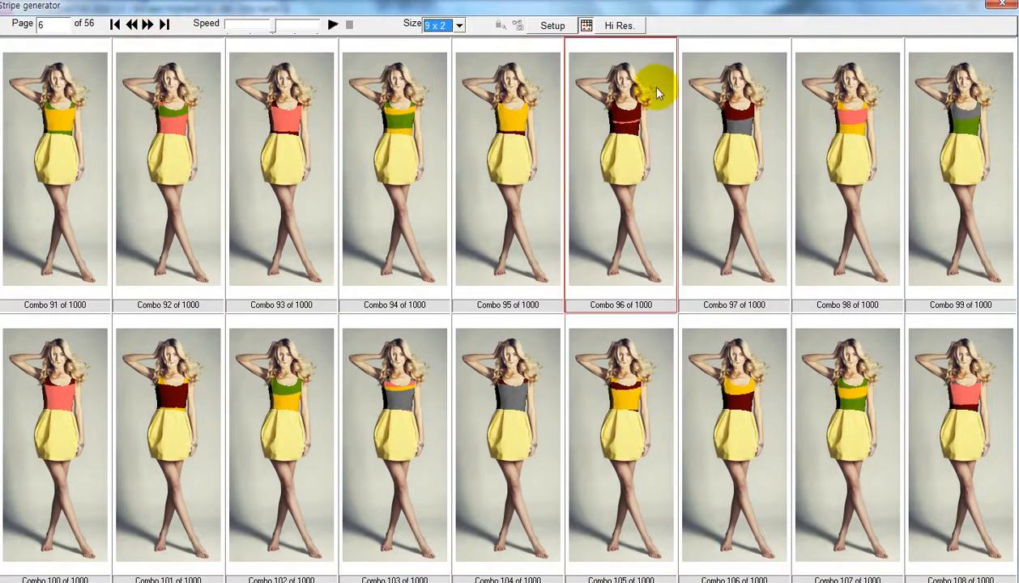
{"action": "left_click", "coordinate": [148, 25]}
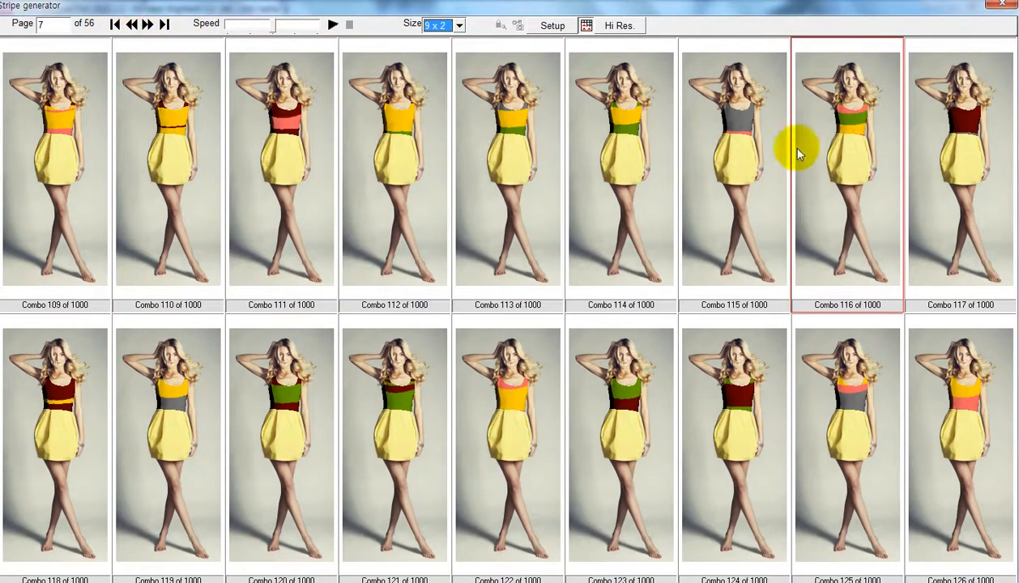
{"action": "right_click", "coordinate": [740, 144]}
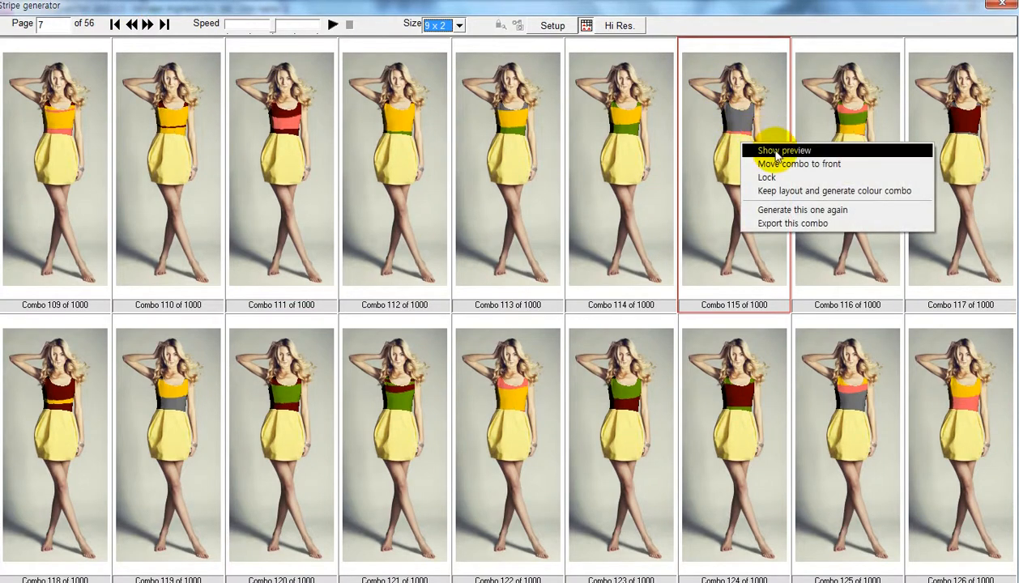
{"action": "left_click", "coordinate": [737, 40]}
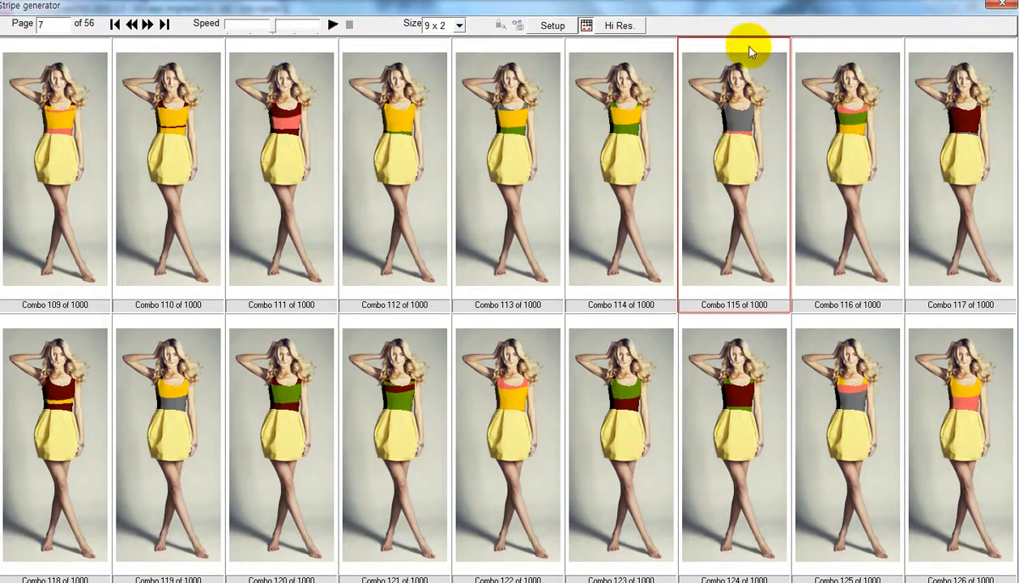
{"action": "right_click", "coordinate": [736, 126]}
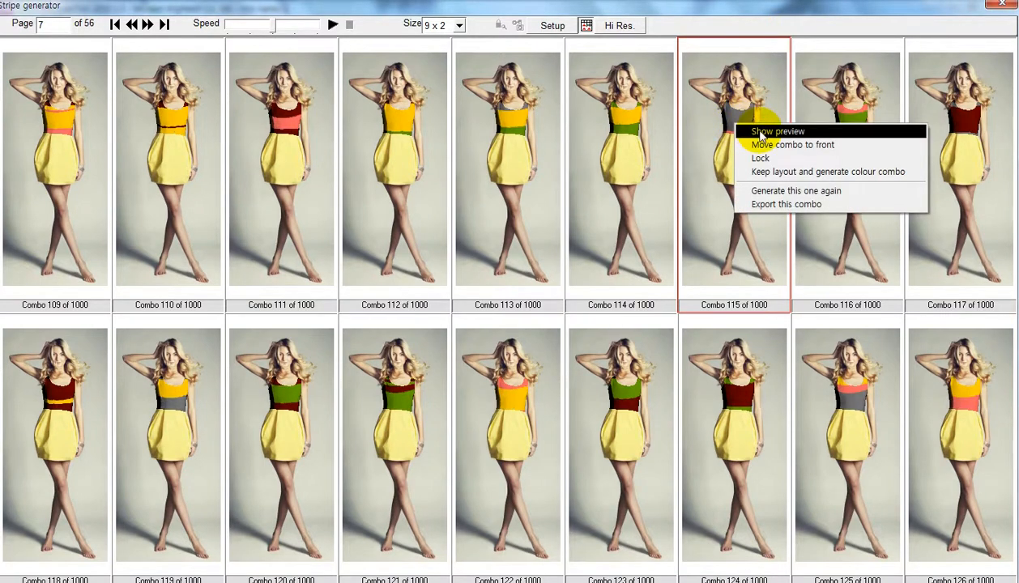
{"action": "left_click", "coordinate": [760, 132]}
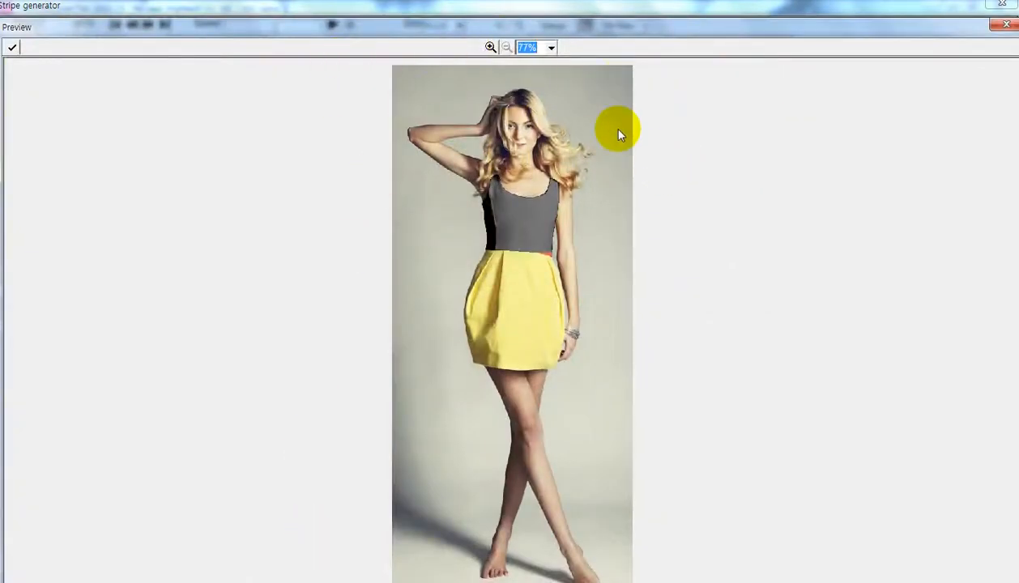
{"action": "left_click", "coordinate": [1004, 29]}
- Preview combo 126 with the orange and coral stripes and apply it to the dress bodice
{"action": "right_click", "coordinate": [851, 380]}
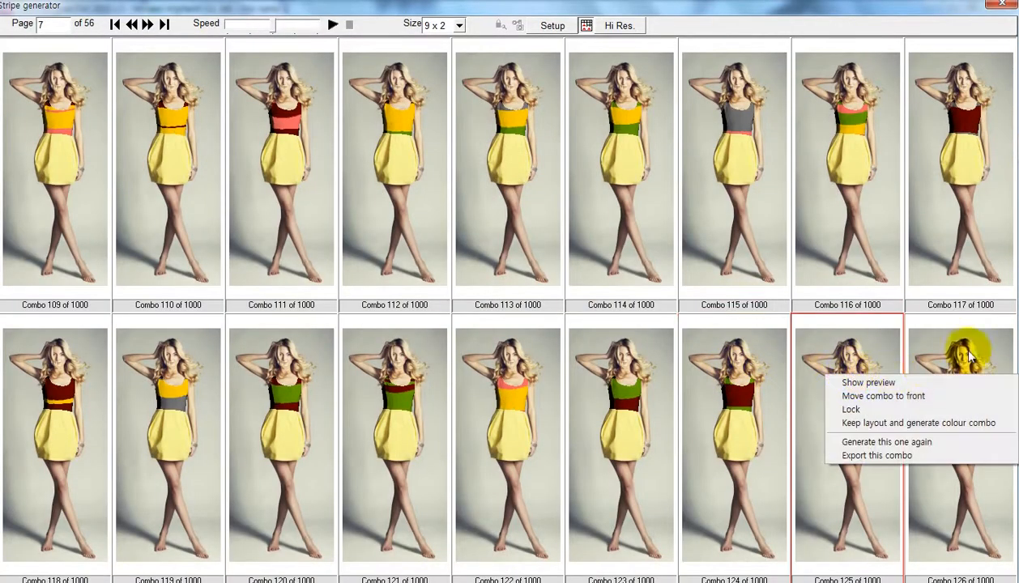
{"action": "right_click", "coordinate": [941, 337]}
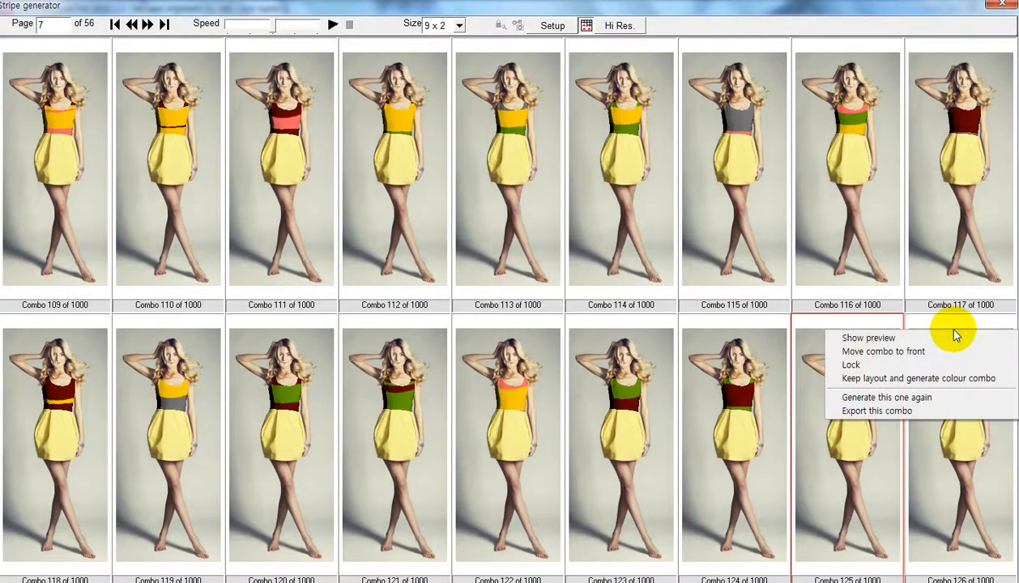
{"action": "right_click", "coordinate": [953, 491]}
{"action": "right_click", "coordinate": [808, 227]}
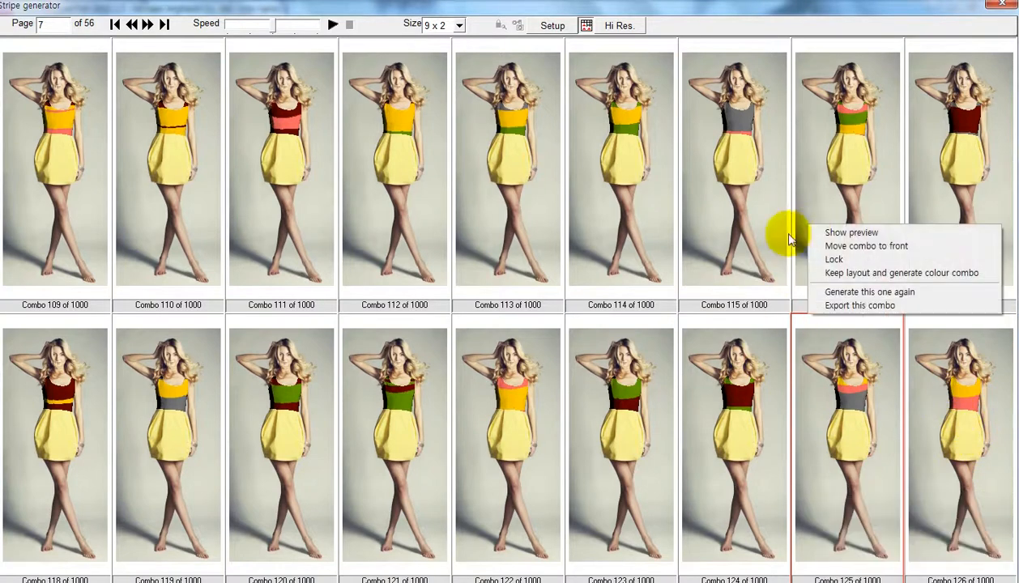
{"action": "right_click", "coordinate": [689, 368]}
{"action": "right_click", "coordinate": [937, 356]}
{"action": "left_click", "coordinate": [950, 369]}
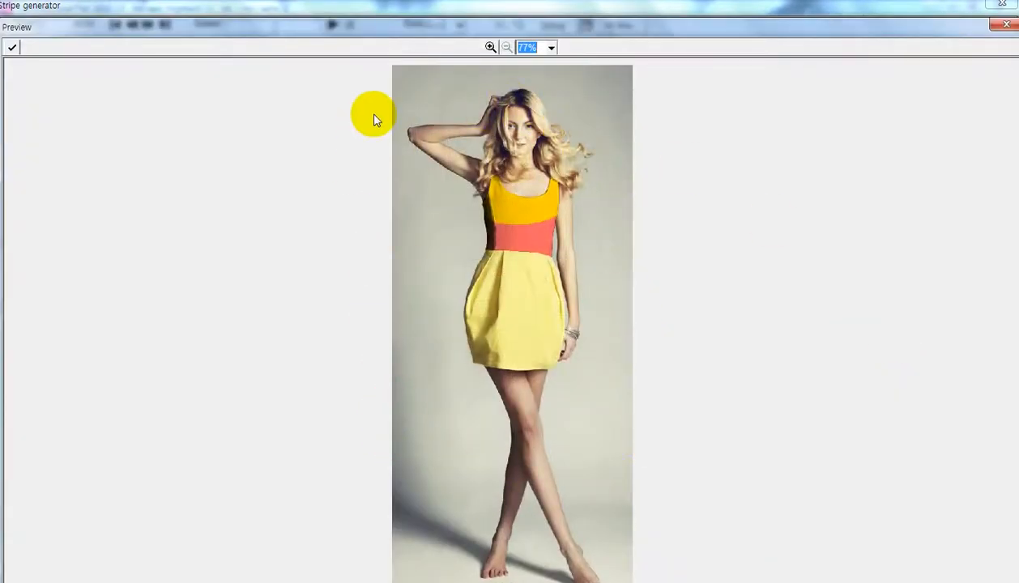
{"action": "left_click", "coordinate": [14, 50]}
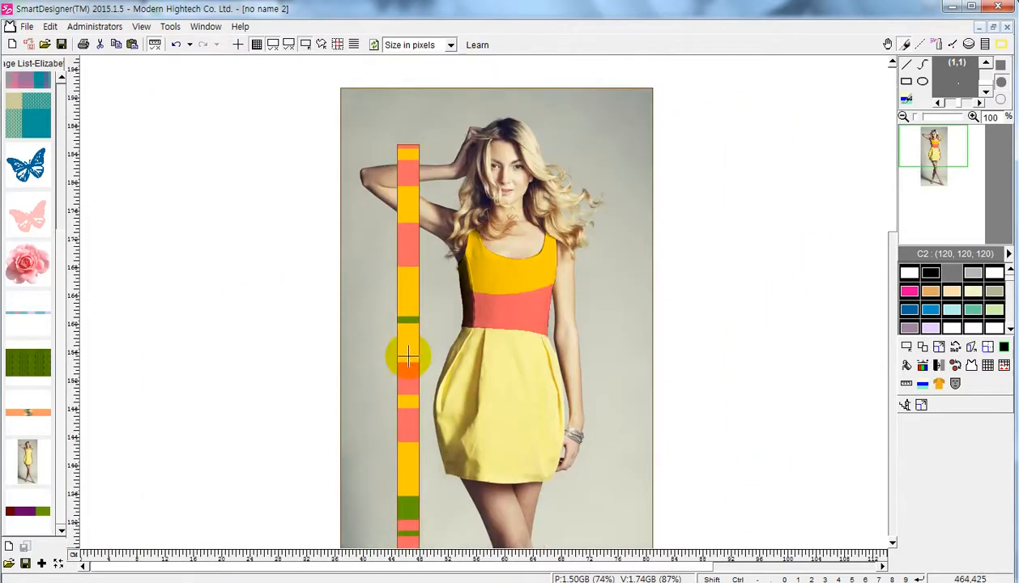
- Place the generated stripe strip beside the dress photo and add it to the image list
{"action": "left_click", "coordinate": [680, 295]}
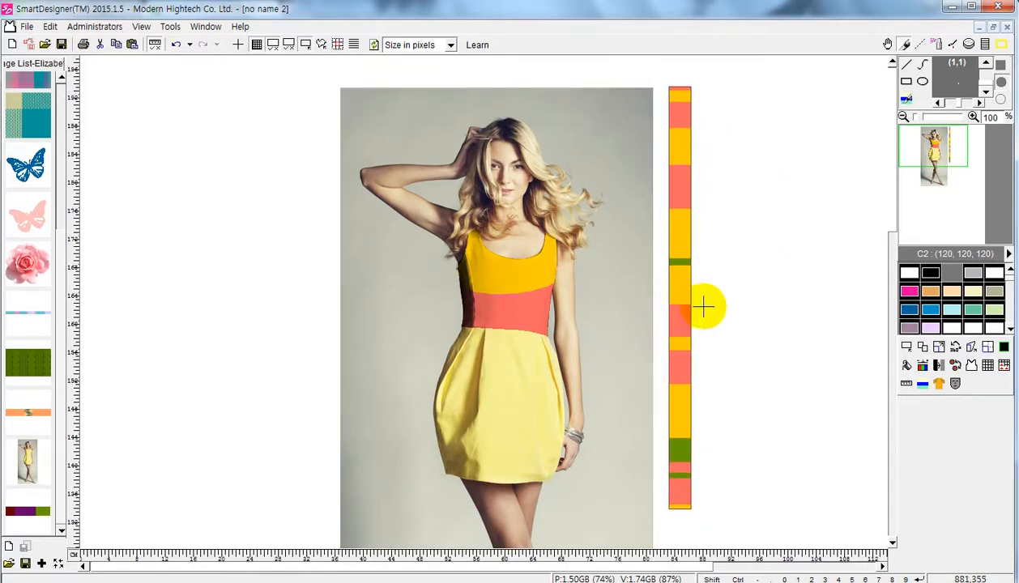
{"action": "scroll", "coordinate": [778, 263], "scroll_direction": "down", "scroll_amount": 3}
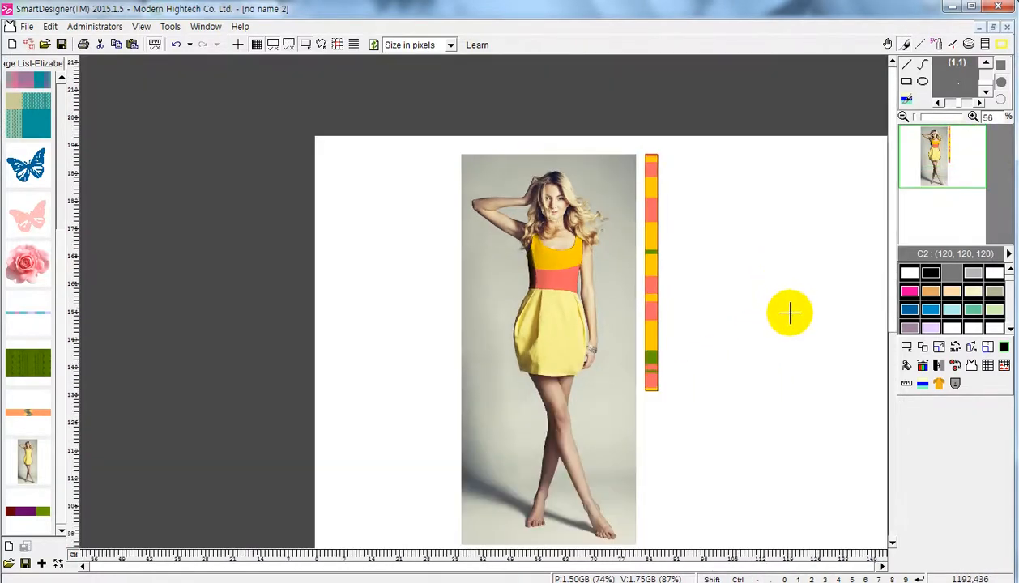
{"action": "scroll", "coordinate": [741, 316], "scroll_direction": "up", "scroll_amount": 1}
{"action": "scroll", "coordinate": [571, 307], "scroll_direction": "up", "scroll_amount": 1}
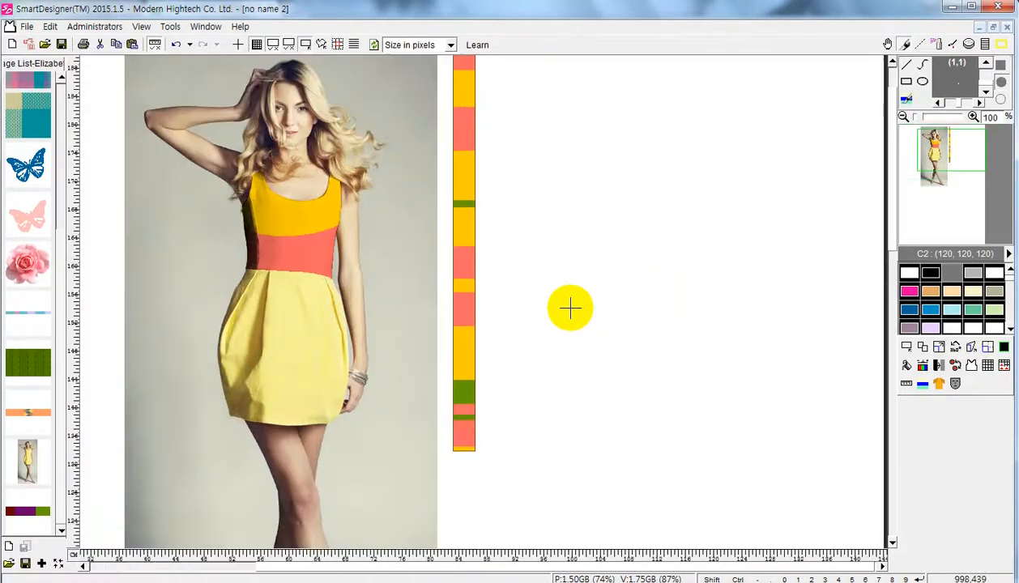
{"action": "key", "text": "Left"}
{"action": "key", "text": "Up"}
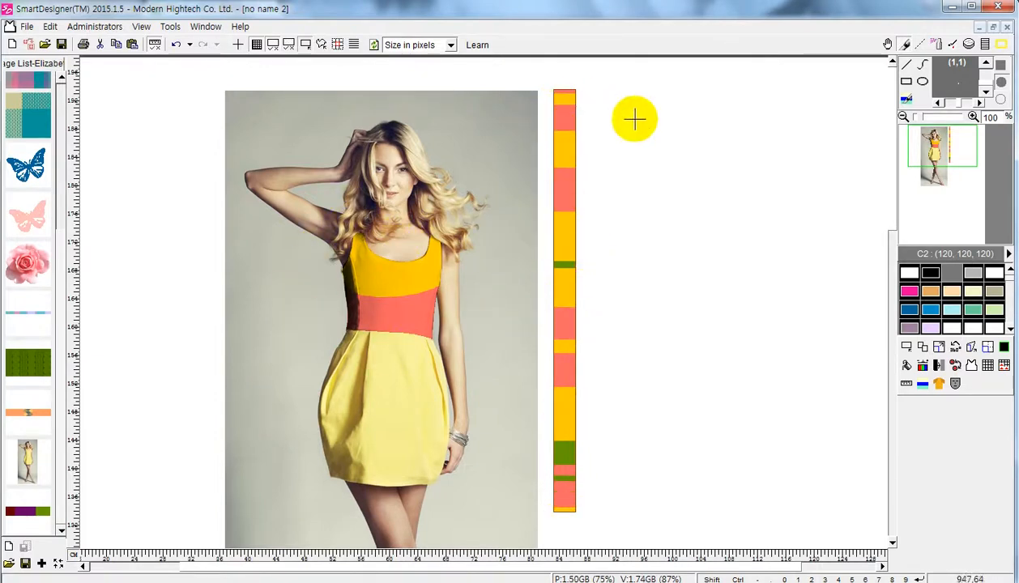
{"action": "left_click", "coordinate": [42, 563]}
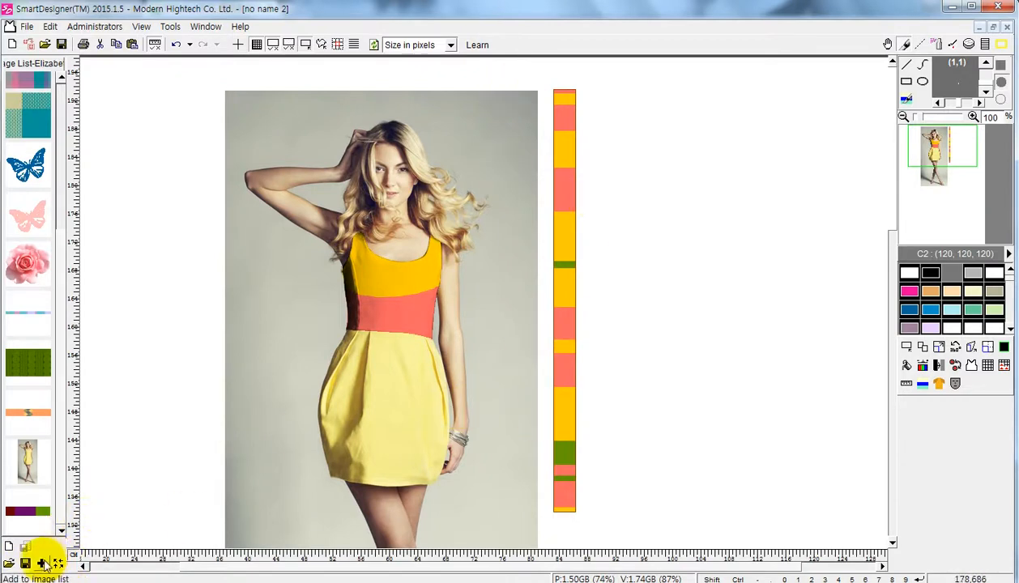
{"action": "left_click", "coordinate": [42, 563]}
{"action": "left_click", "coordinate": [60, 530]}
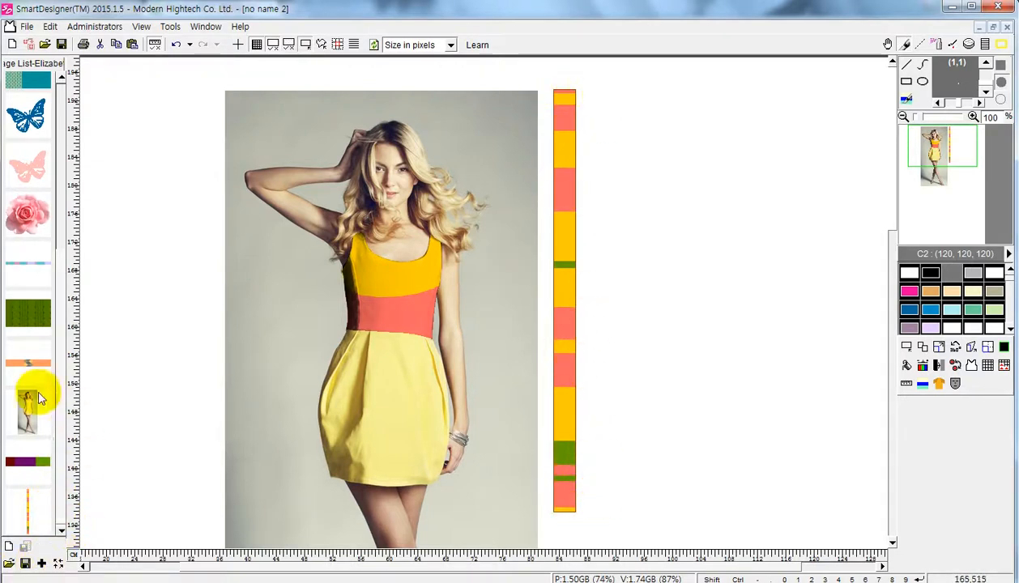
- Undo the placement of the stripe strip and the combo applied to the dress bodice
{"action": "key", "text": "ctrl+z"}
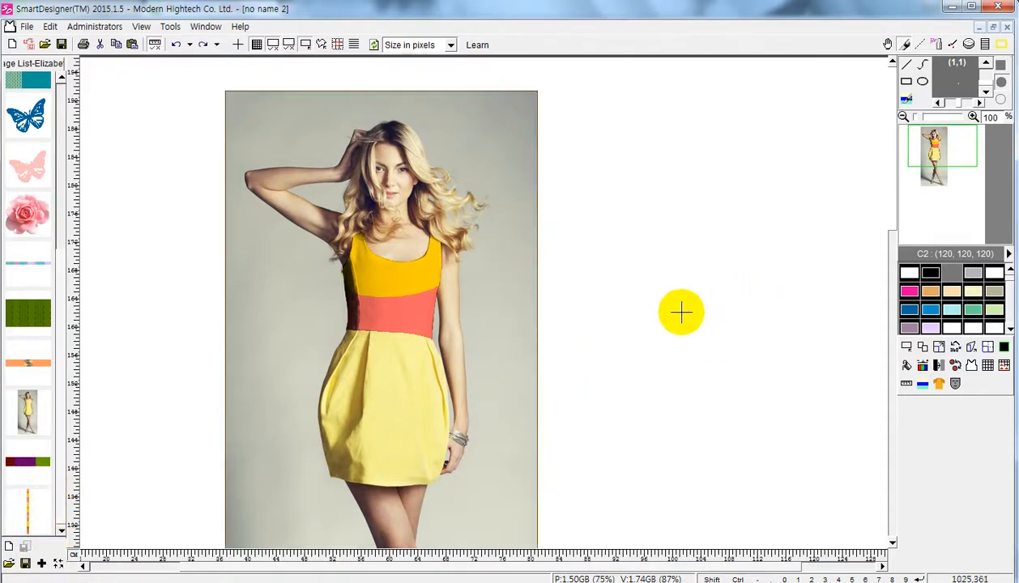
{"action": "scroll", "coordinate": [536, 272], "scroll_direction": "down", "scroll_amount": 3}
{"action": "scroll", "coordinate": [536, 273], "scroll_direction": "left", "scroll_amount": 3}
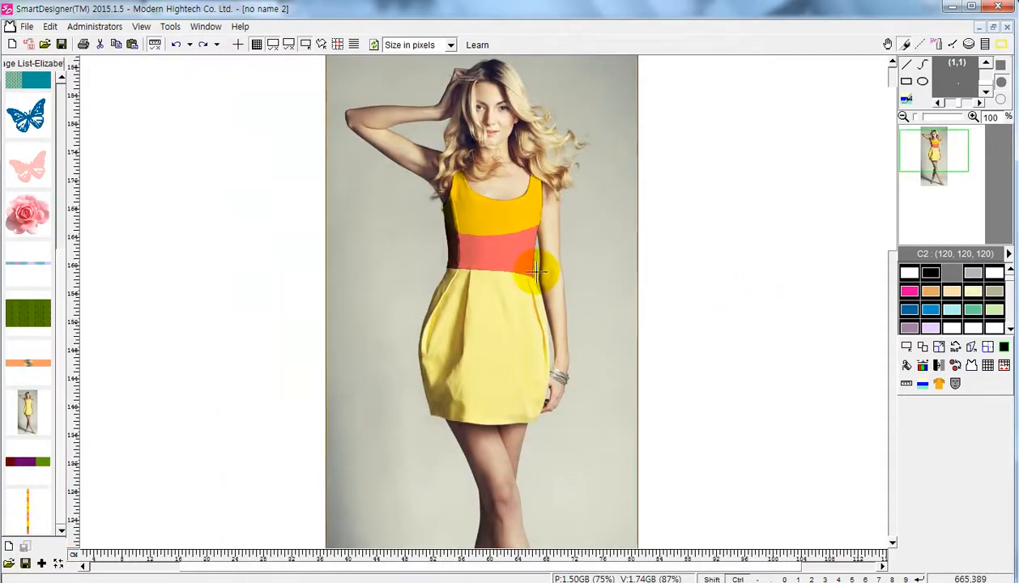
{"action": "scroll", "coordinate": [540, 272], "scroll_direction": "up", "scroll_amount": 1}
{"action": "scroll", "coordinate": [542, 272], "scroll_direction": "down", "scroll_amount": 1}
{"action": "key", "text": "ctrl+z"}
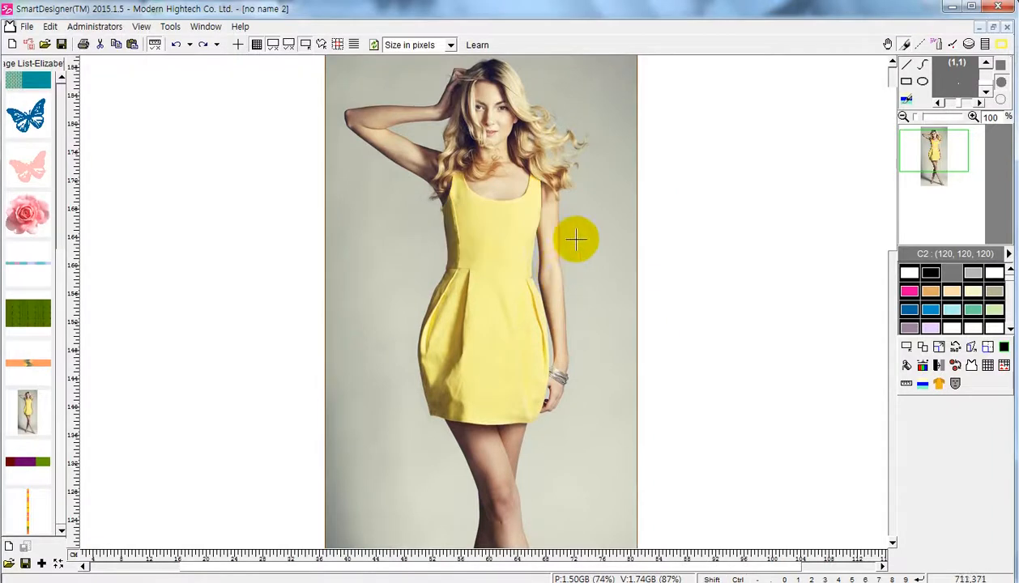
- Drape the orange, coral and green stripe from the image list onto the dress bodice and set its scale to 1.10
{"action": "right_click", "coordinate": [32, 507]}
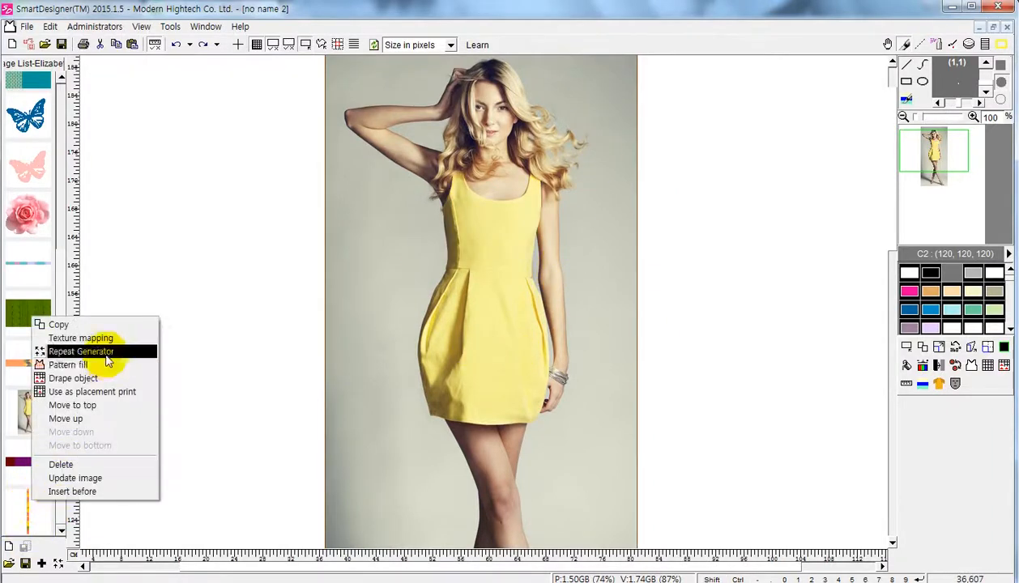
{"action": "left_click", "coordinate": [91, 381]}
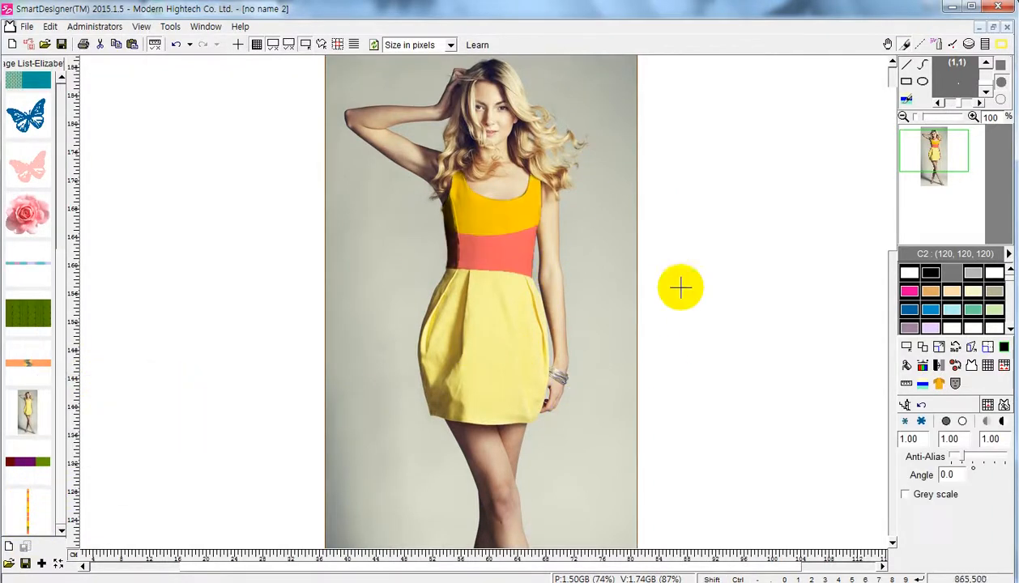
{"action": "left_click", "coordinate": [905, 422]}
{"action": "left_click", "coordinate": [923, 422]}
{"action": "left_click", "coordinate": [922, 422]}
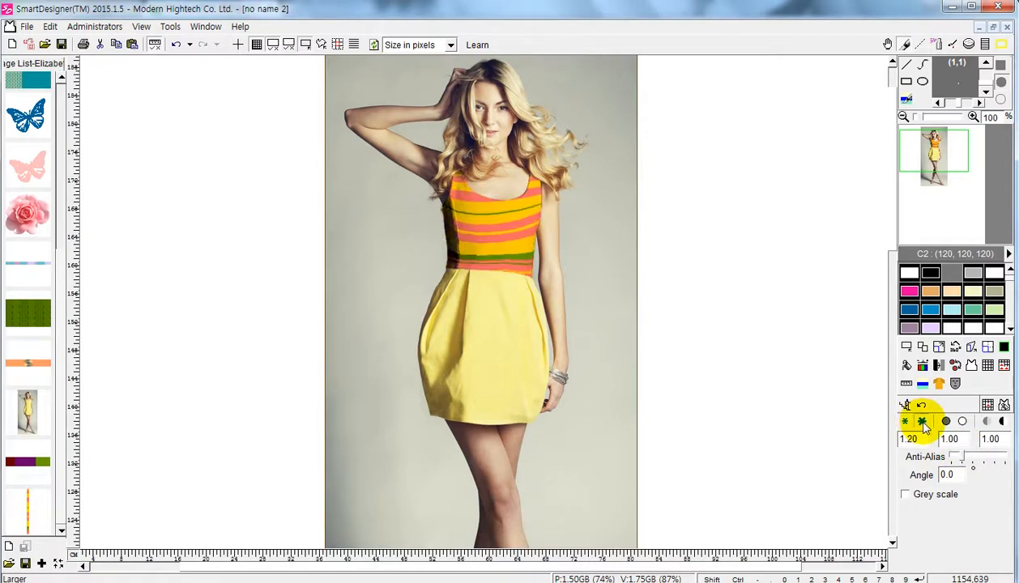
{"action": "left_click", "coordinate": [923, 422]}
{"action": "left_click", "coordinate": [905, 422]}
{"action": "left_click", "coordinate": [905, 422]}
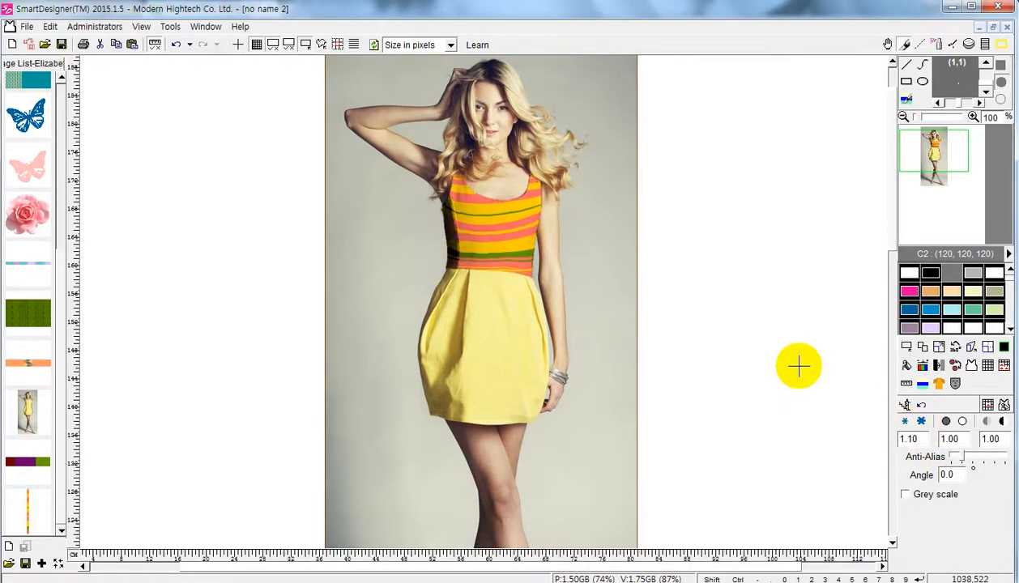
{"action": "scroll", "coordinate": [798, 366], "scroll_direction": "left", "scroll_amount": 2}
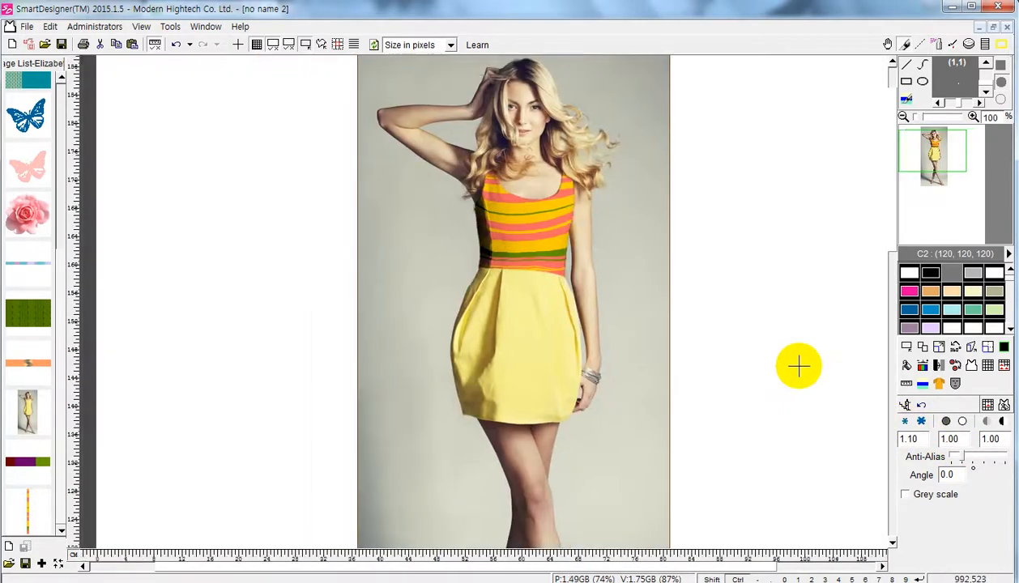
{"action": "scroll", "coordinate": [741, 356], "scroll_direction": "up", "scroll_amount": 1}
{"action": "scroll", "coordinate": [742, 356], "scroll_direction": "down", "scroll_amount": 1}
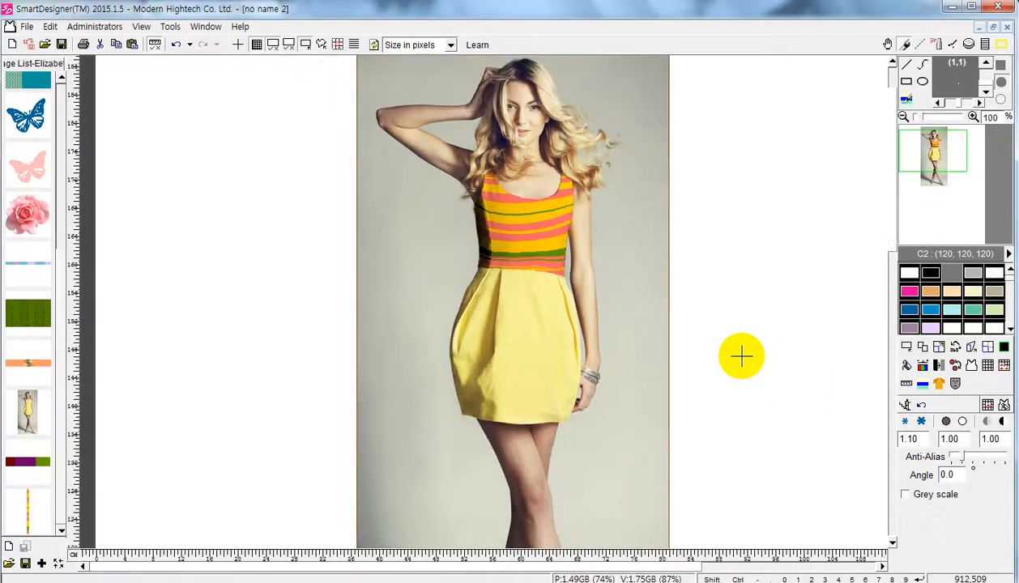
{"action": "scroll", "coordinate": [741, 356], "scroll_direction": "up", "scroll_amount": 1}
{"action": "scroll", "coordinate": [742, 355], "scroll_direction": "down", "scroll_amount": 2}
{"action": "scroll", "coordinate": [741, 356], "scroll_direction": "up", "scroll_amount": 2}
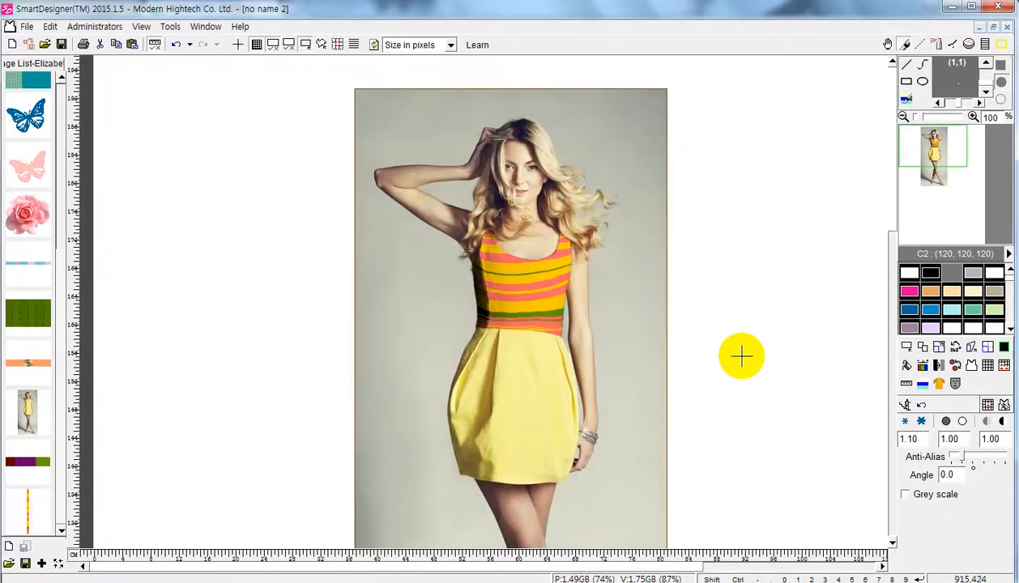
{"action": "scroll", "coordinate": [741, 355], "scroll_direction": "down", "scroll_amount": 1}
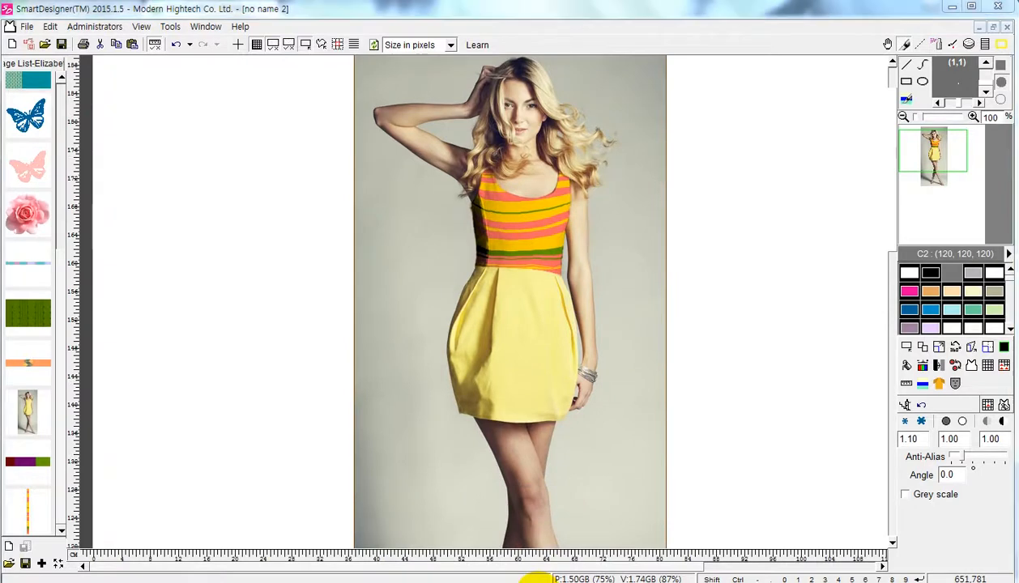